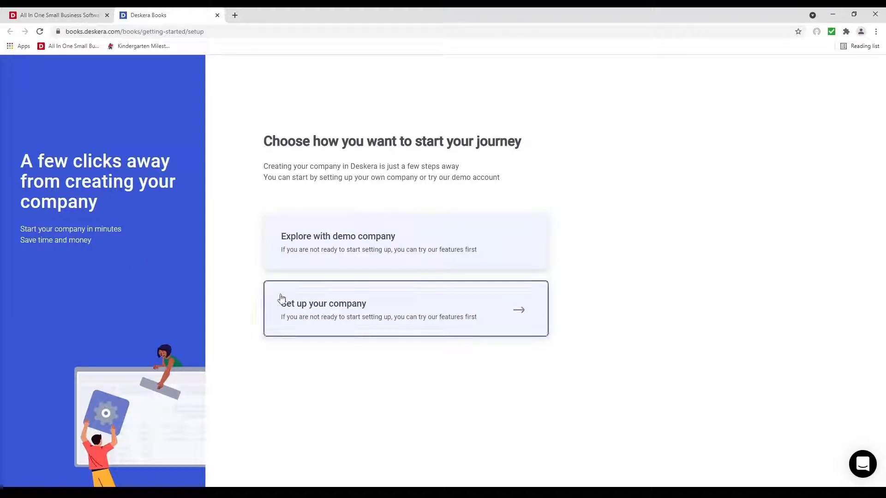
Step: Start company setup as 'Creative Agencies Pte Ltd', country United States of America, currency USD
left_click(312, 303)
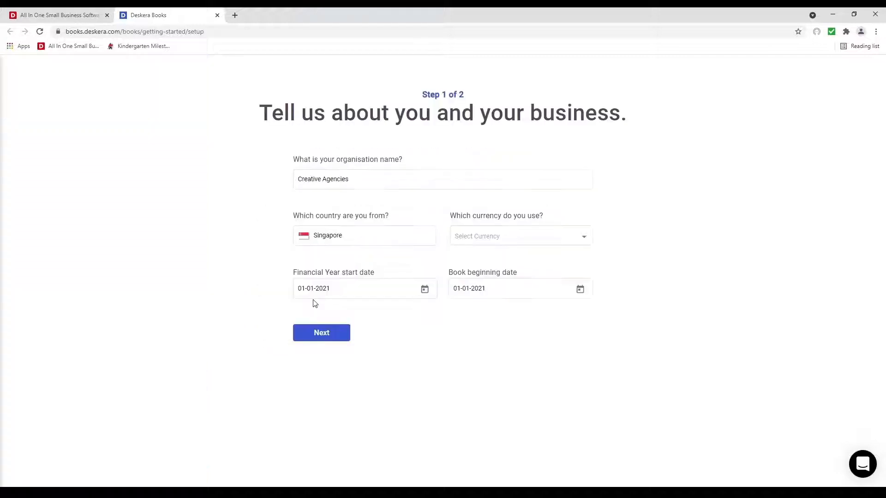
left_click(363, 179)
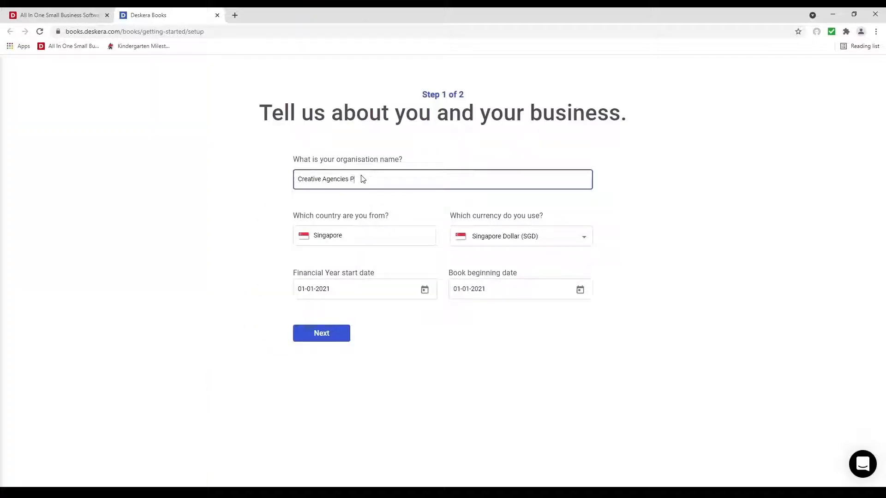
left_click(361, 233)
left_click_drag(351, 233, 308, 233)
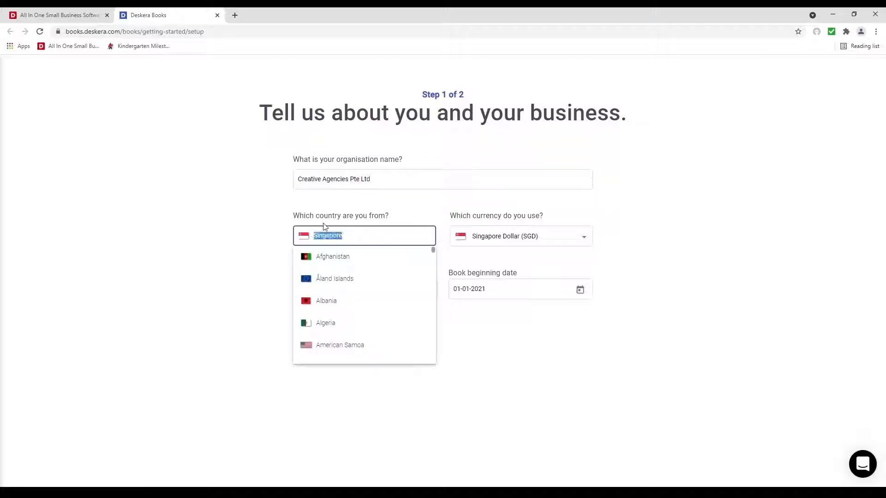
type("Unit")
left_click(364, 322)
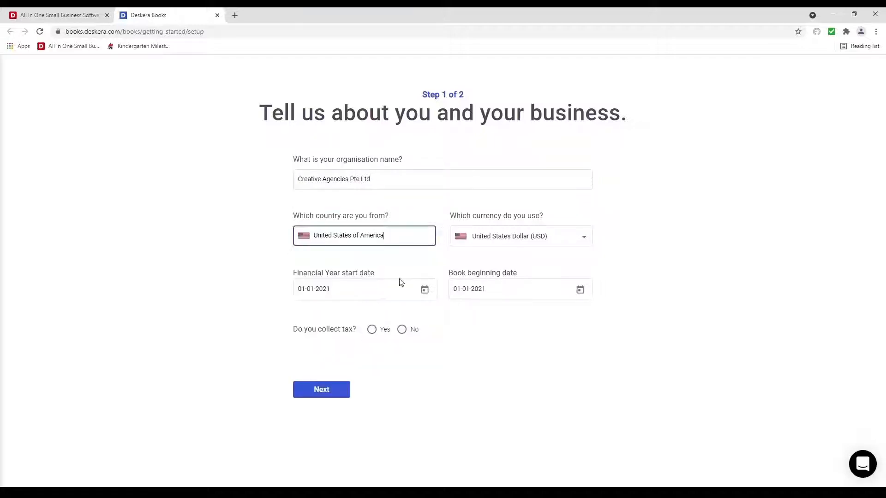
left_click(529, 238)
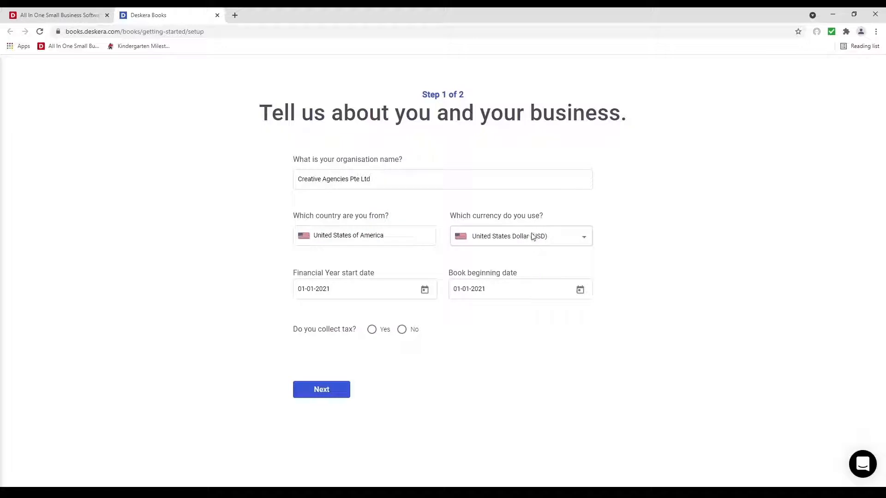
left_click(537, 237)
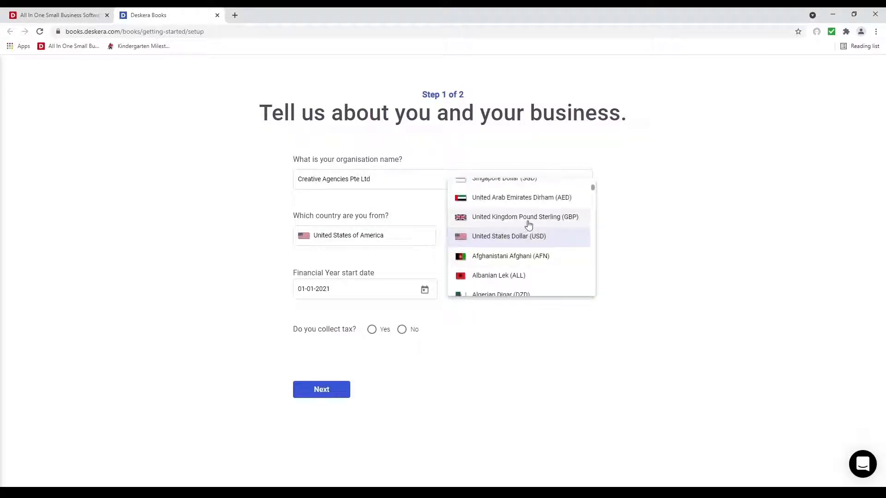
left_click(528, 238)
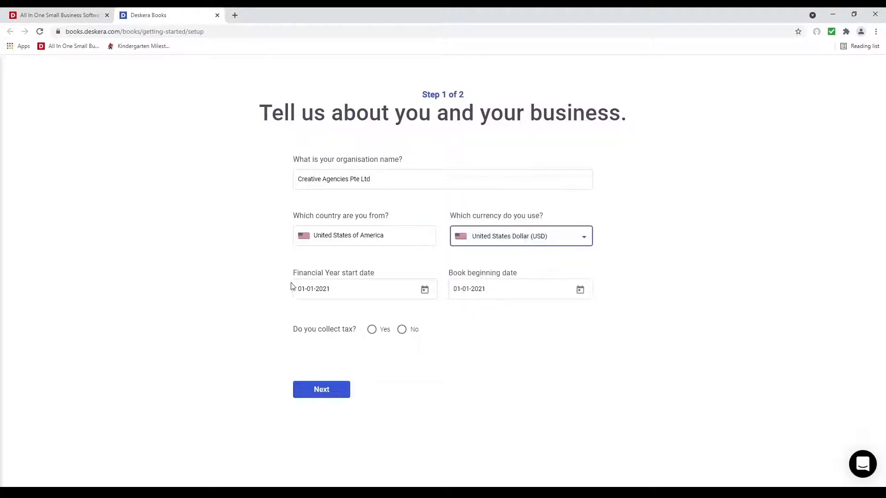
Step: Set the book beginning date to May 1, 2021, answer Yes to collecting tax, and continue
left_click(580, 289)
left_click(575, 318)
left_click(576, 319)
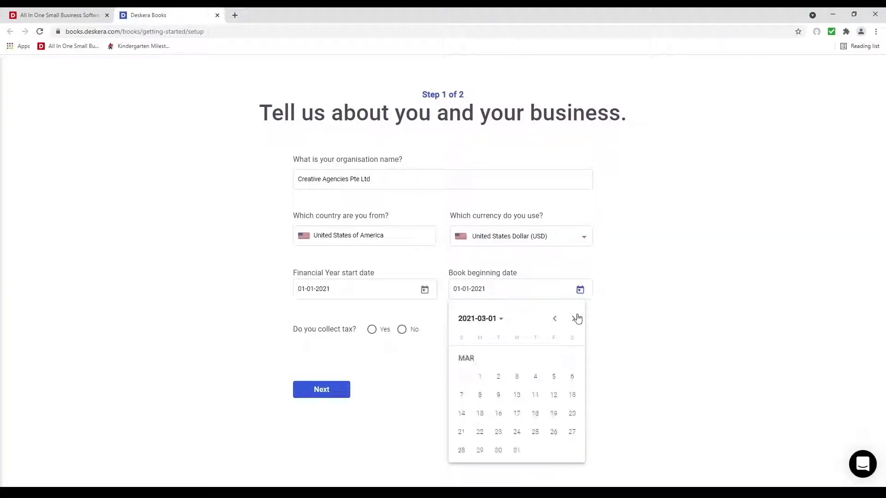
left_click(576, 319)
left_click(576, 319)
left_click(572, 359)
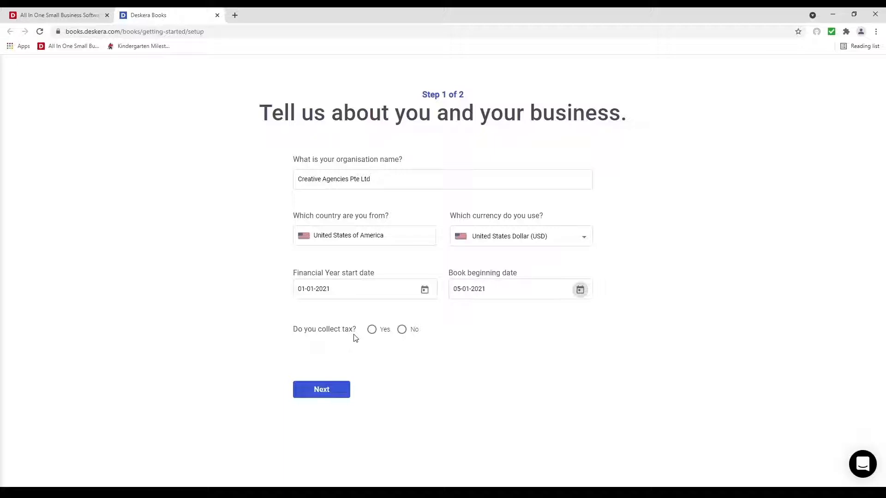
left_click(371, 333)
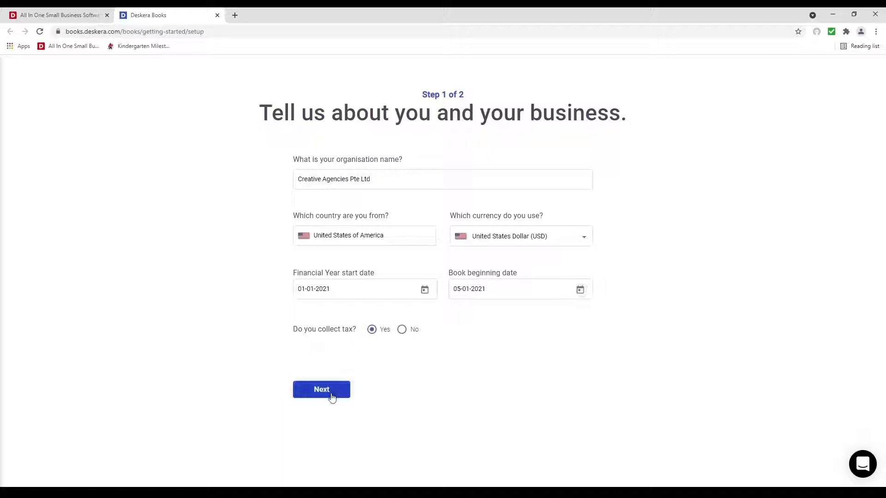
left_click(332, 395)
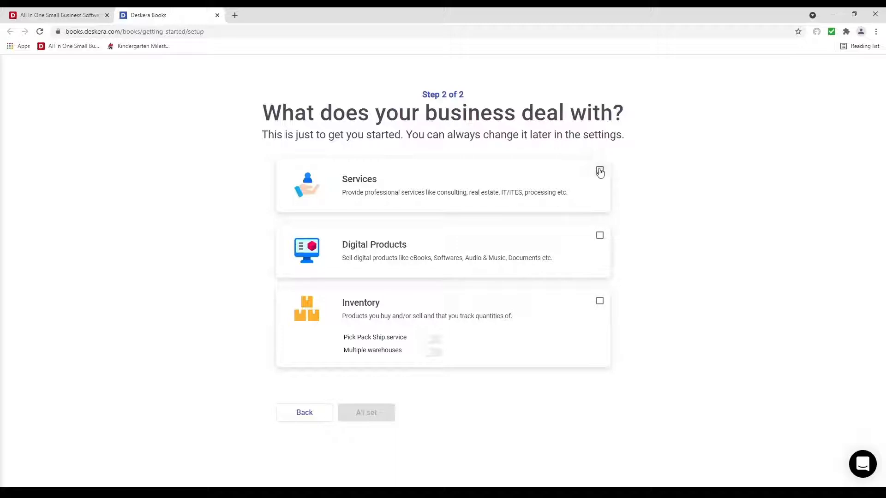
Step: Choose Services as the business type and complete setup with All set
left_click(600, 171)
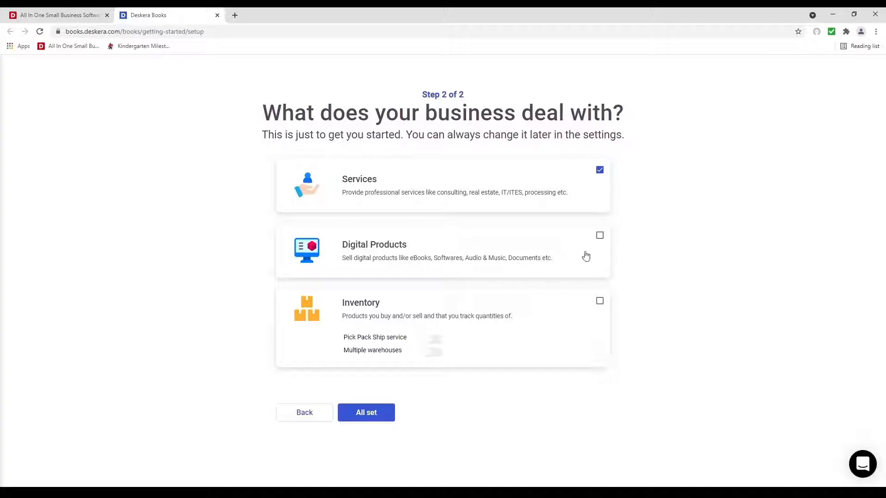
left_click(387, 417)
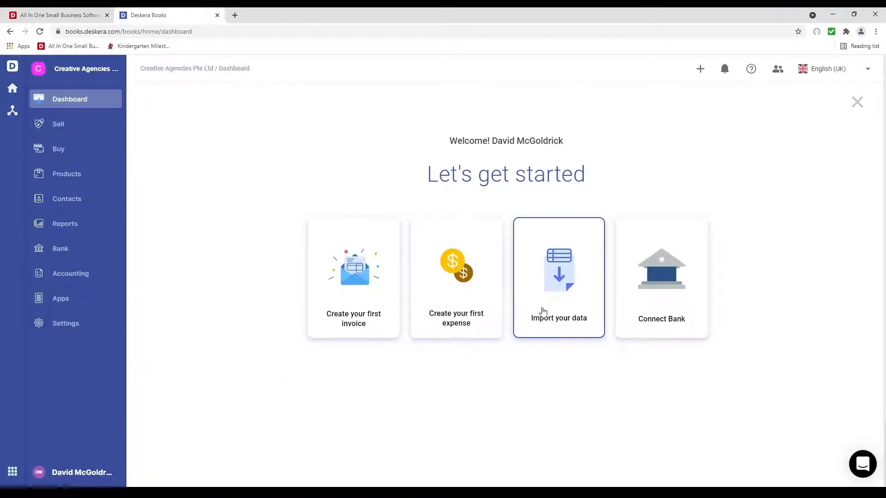
Step: Postpone the data import and open Settings > Organisation Profile
left_click(543, 312)
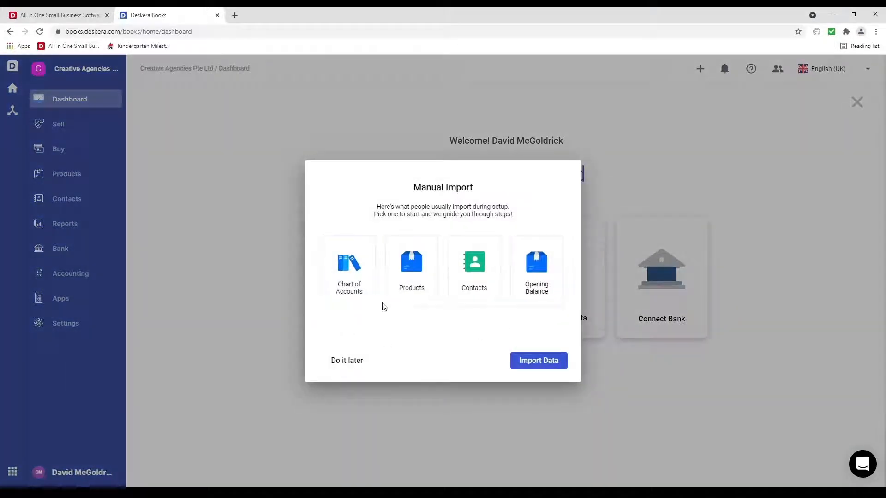
left_click(342, 361)
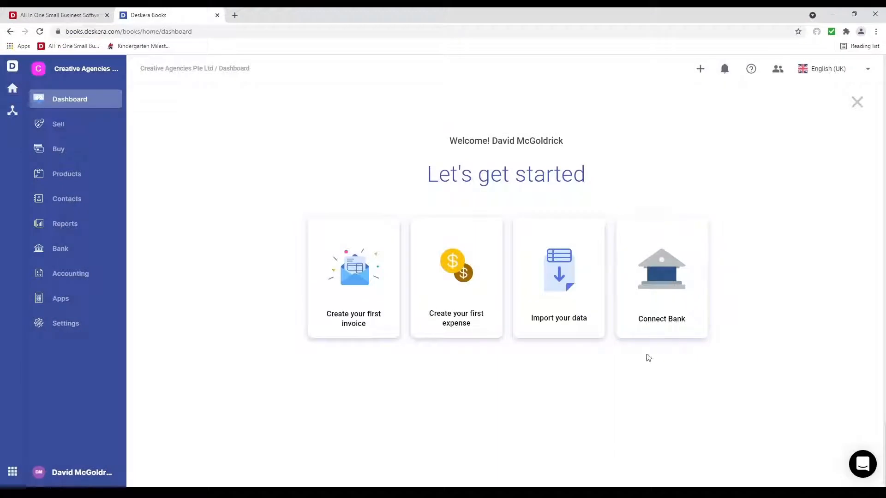
left_click(80, 321)
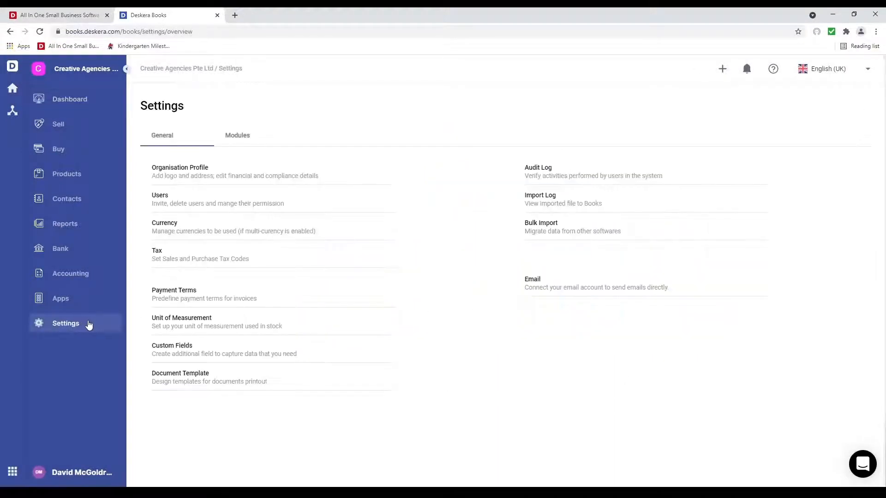
left_click(189, 175)
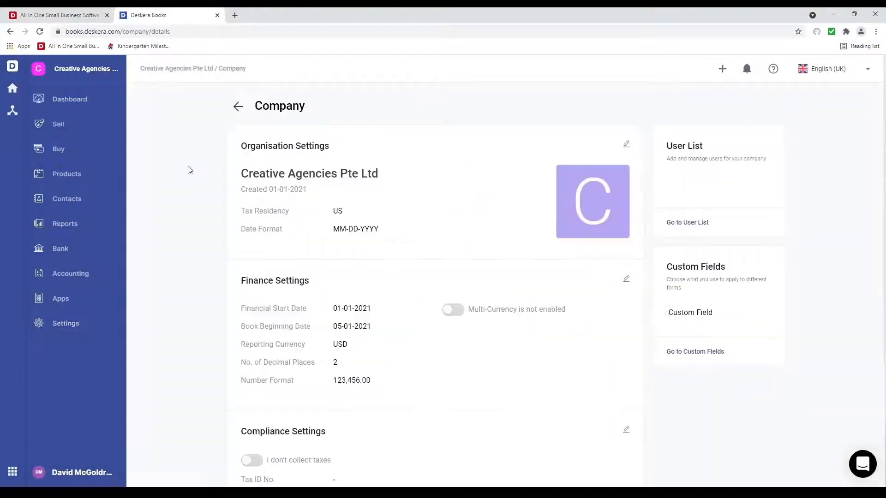
Step: Upload a company logo image in the Organisation Settings edit form
left_click(626, 146)
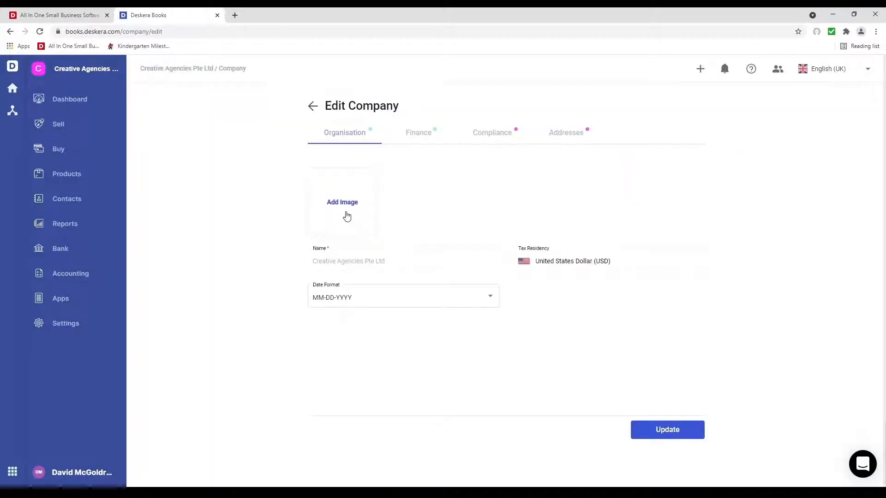
left_click(346, 212)
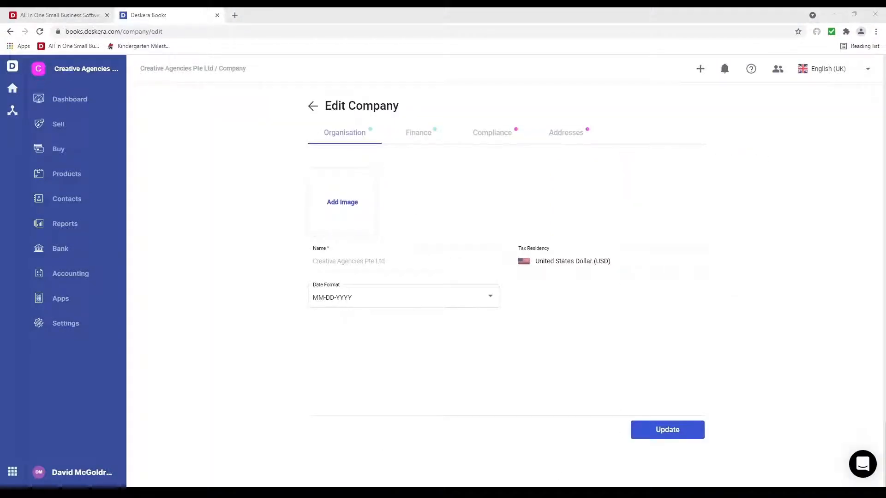
left_click(596, 473)
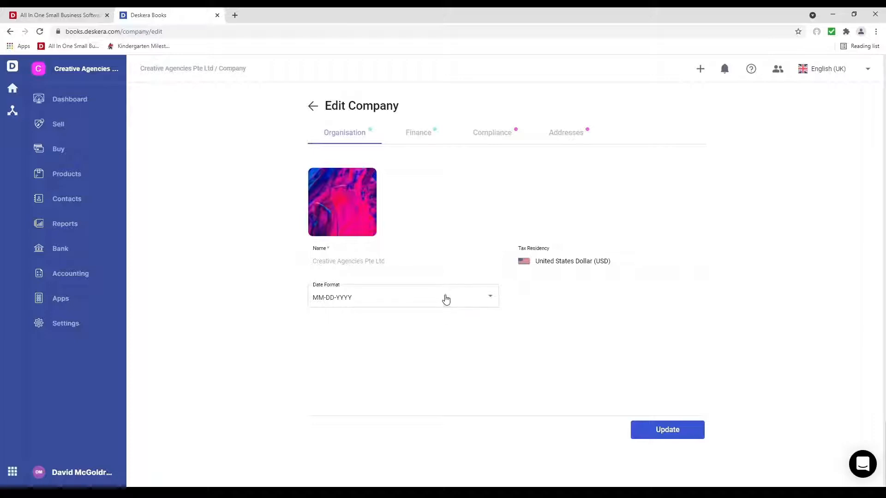
left_click(445, 299)
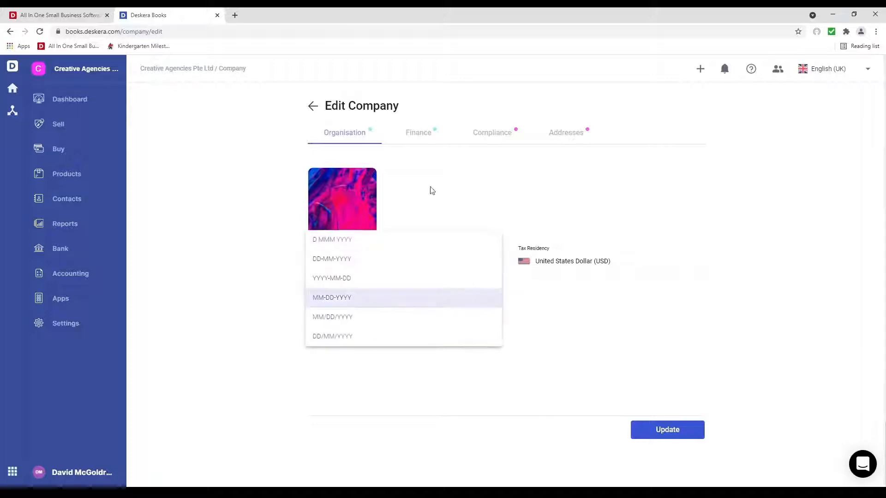
left_click(414, 145)
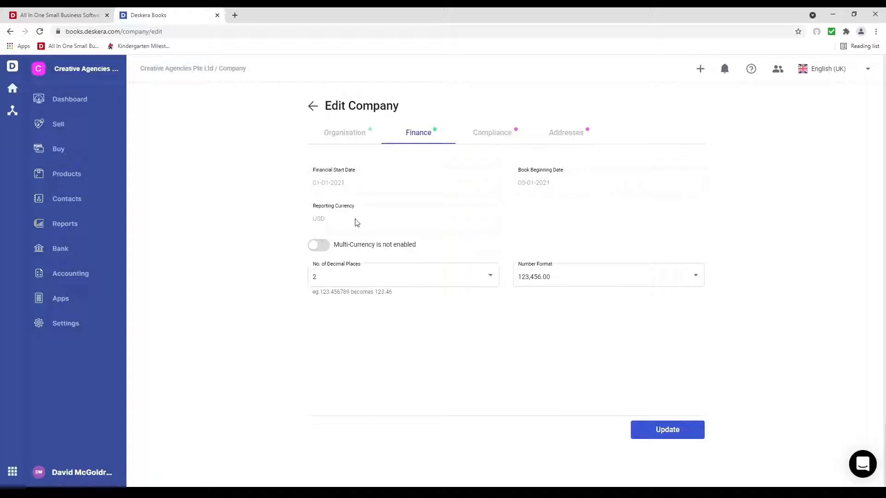
Step: Keep 2 decimal places and the 123,456.00 number format in the finance settings
left_click(400, 283)
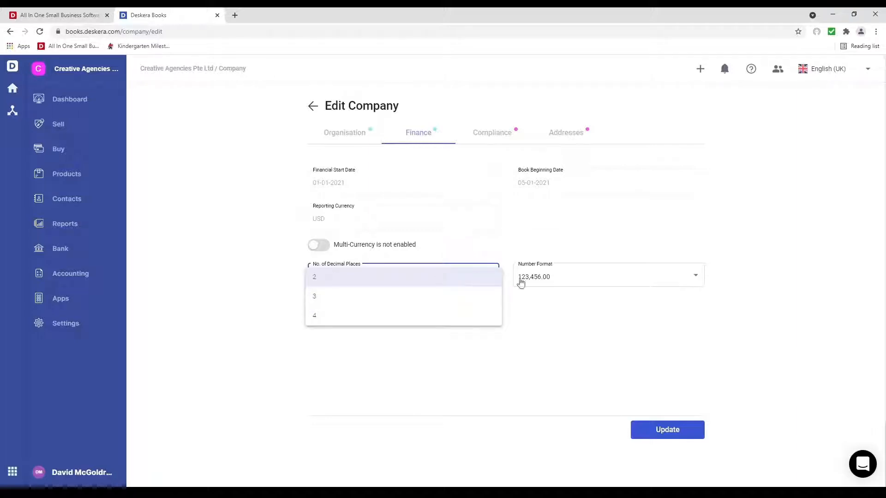
left_click(520, 280)
left_click(565, 281)
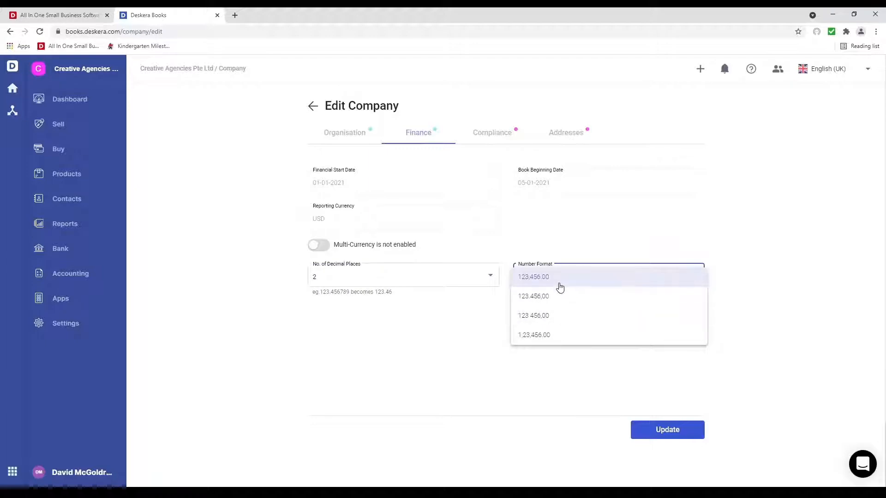
left_click(560, 281)
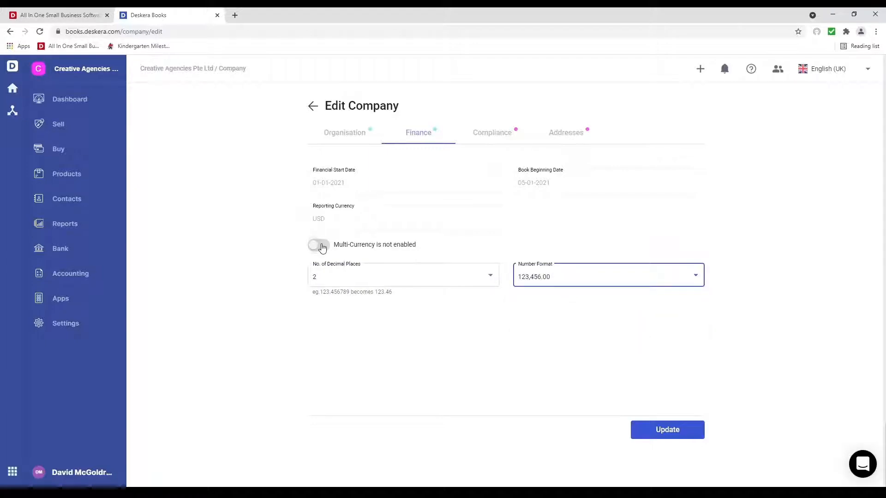
Step: Enable multi-currency and add Canadian Dollar, Australian Dollar and European Euro
left_click(323, 247)
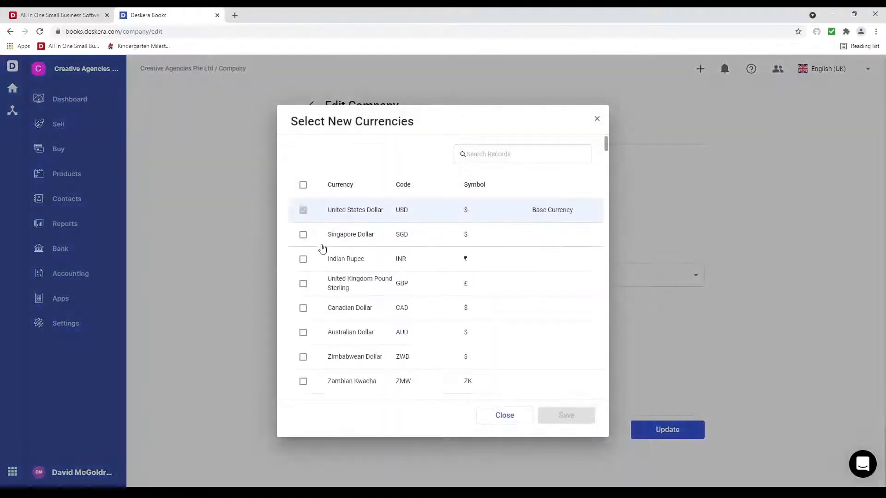
left_click(303, 308)
left_click(303, 333)
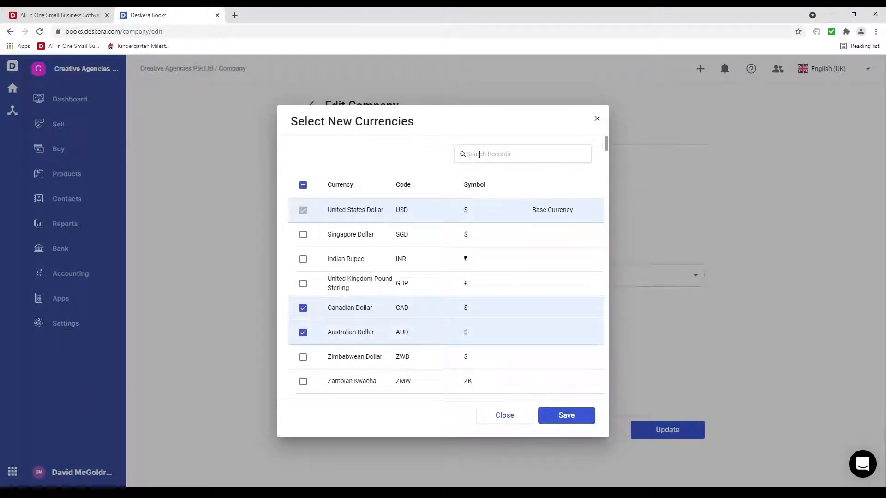
left_click(480, 154)
type("eu")
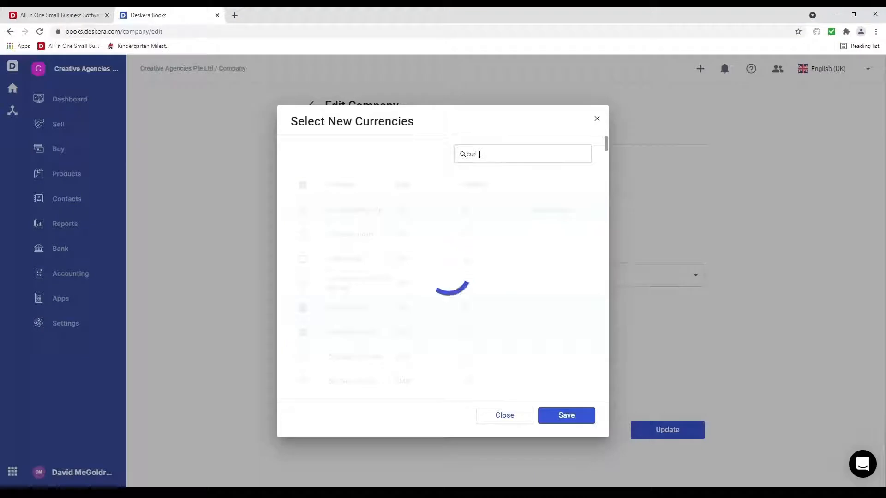
type("r")
left_click(303, 210)
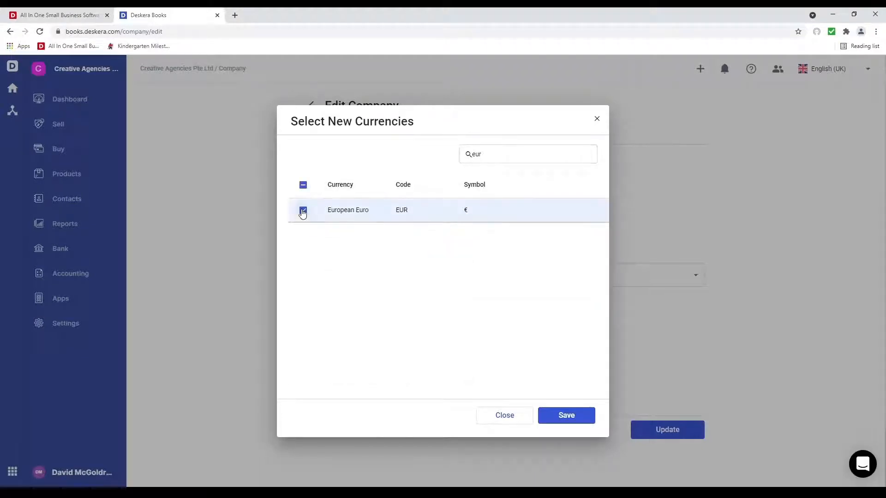
left_click(569, 416)
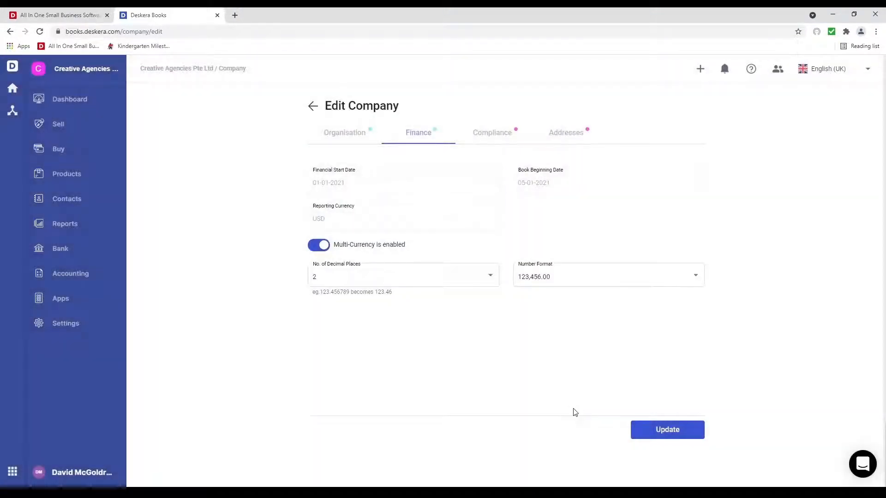
left_click(493, 138)
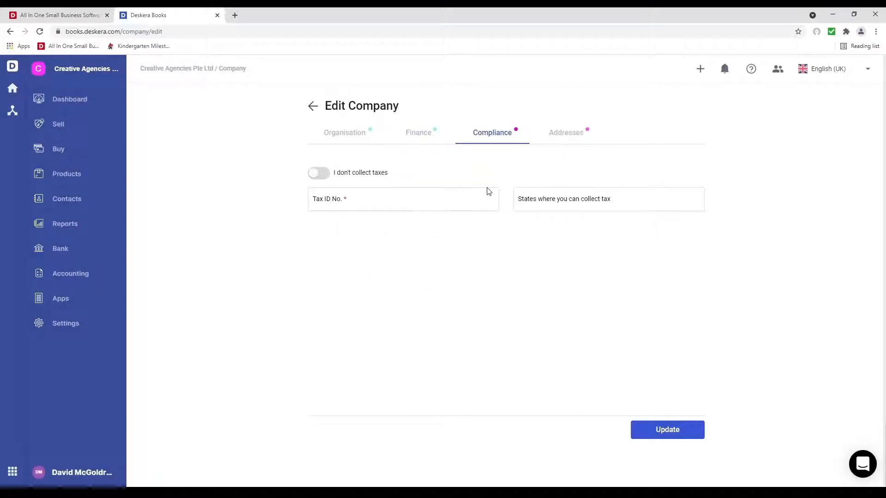
Step: Enter the company's Tax ID number on the Compliance tab
left_click(356, 141)
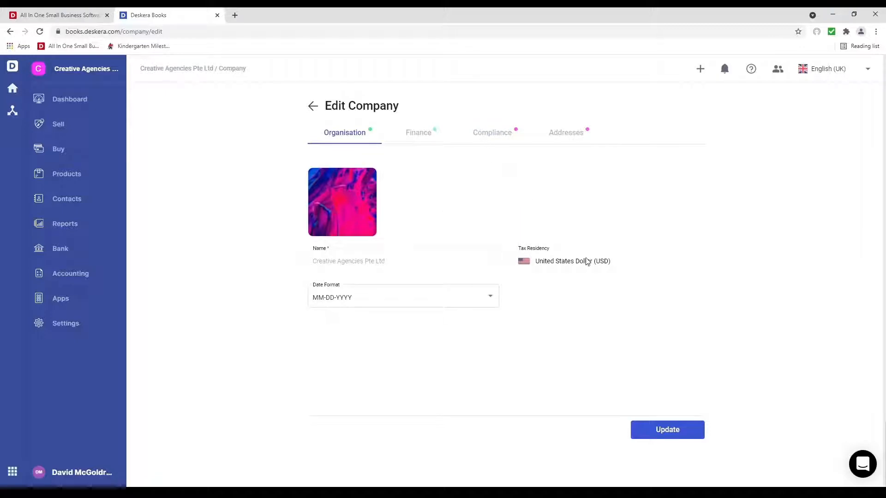
left_click(496, 145)
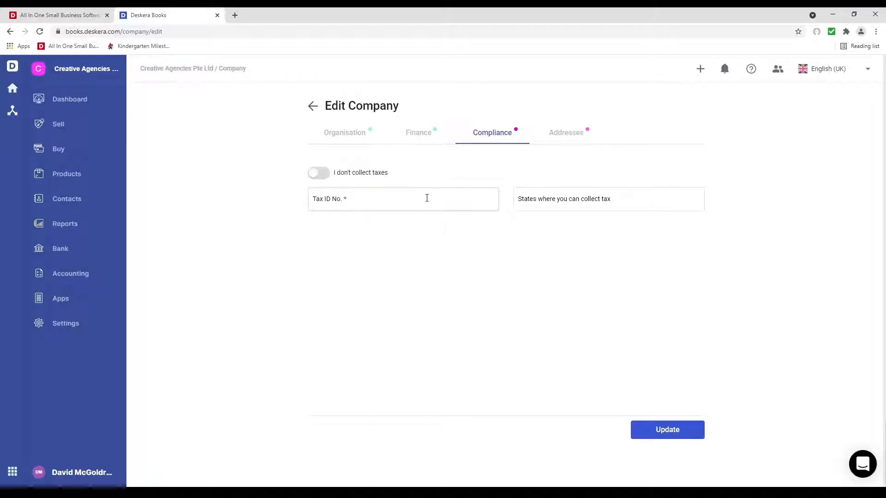
left_click(427, 198)
type("343434")
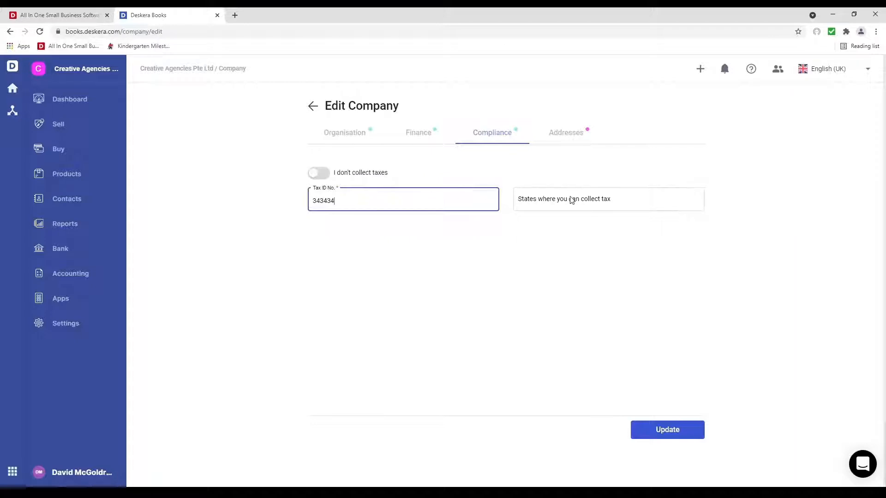
Step: Select Texas and California as the tax-collecting states
left_click(571, 199)
type("te")
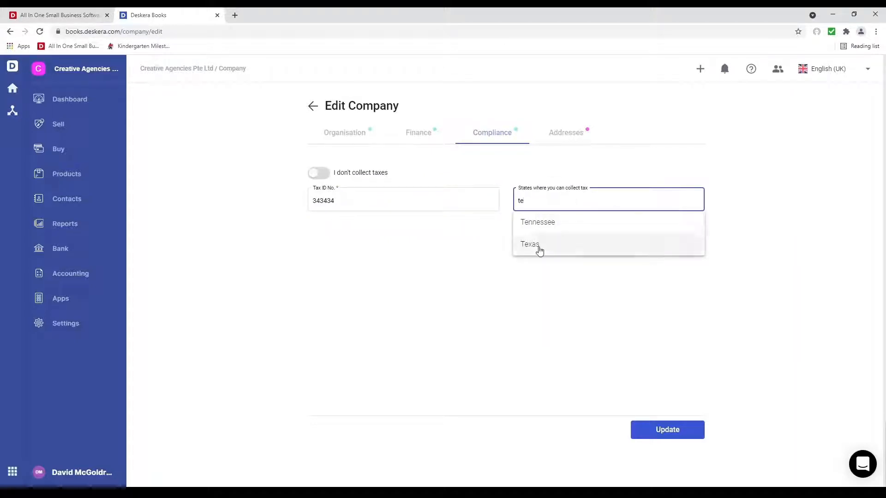
left_click(530, 245)
type("cal")
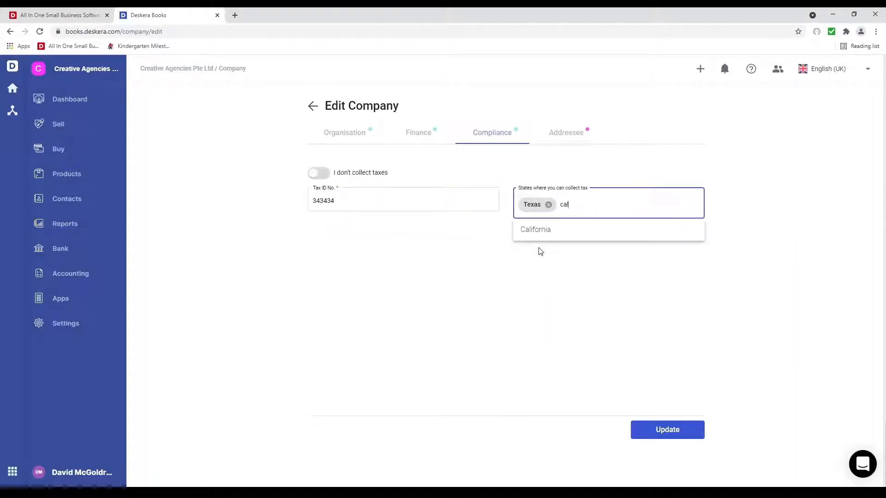
left_click(539, 233)
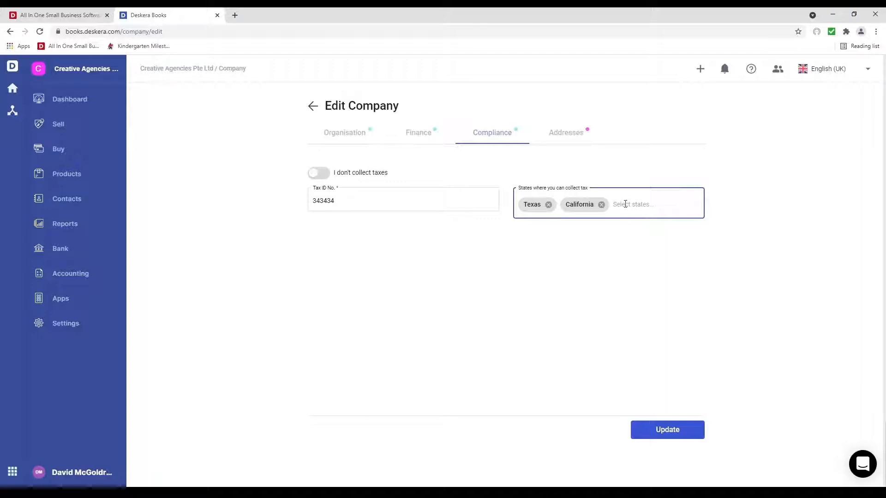
left_click(560, 138)
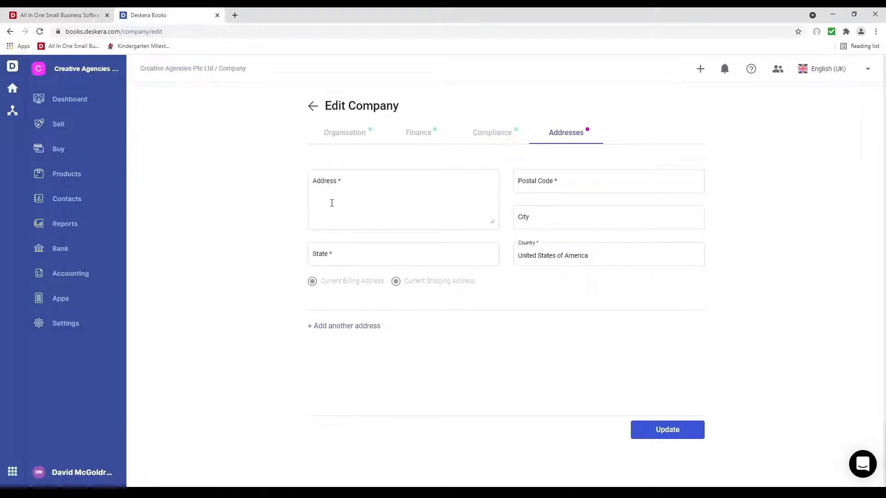
Step: Fill in the first company address from the Fresno autocomplete suggestion
left_click(329, 187)
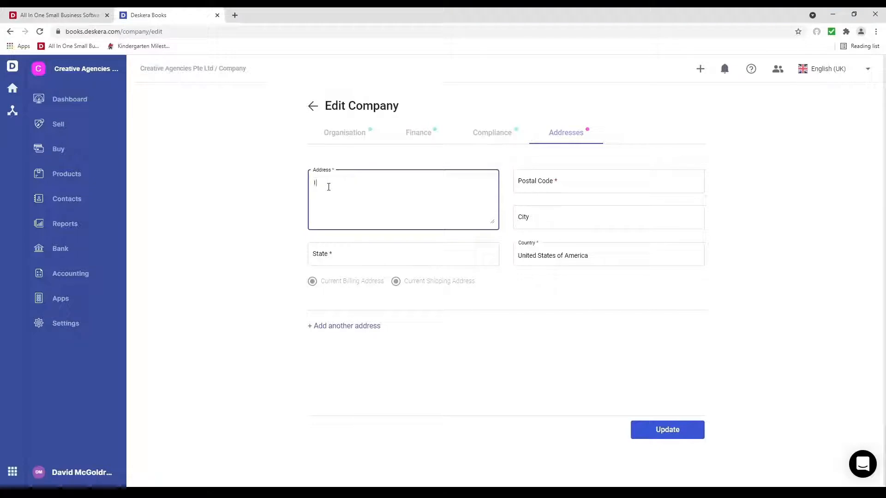
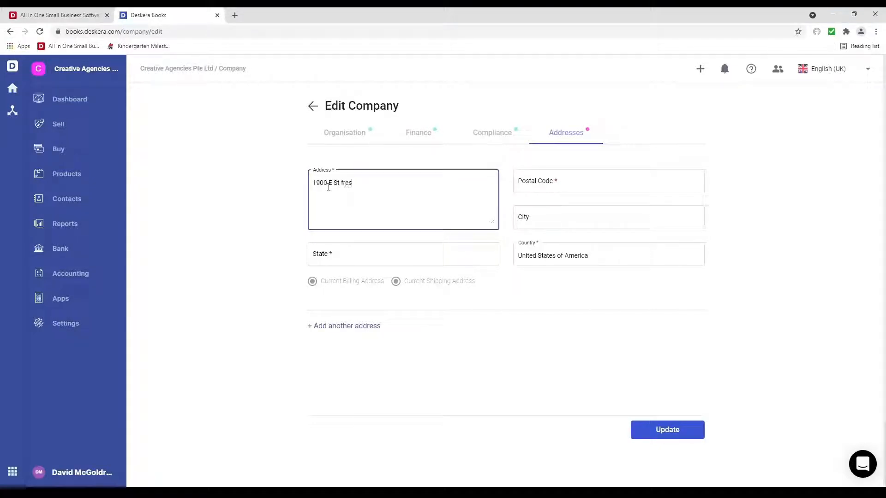
left_click(372, 240)
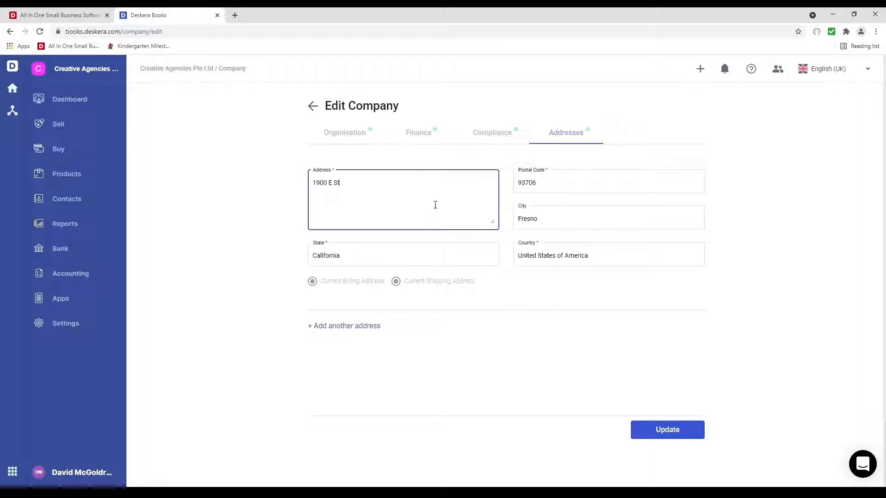
Step: Add a second Fresno address as the current shipping address and save the company settings
left_click(353, 327)
left_click(341, 366)
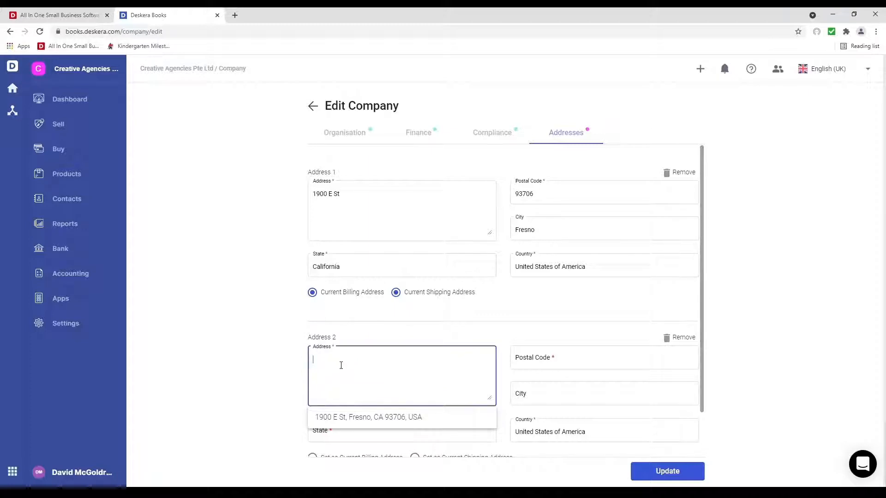
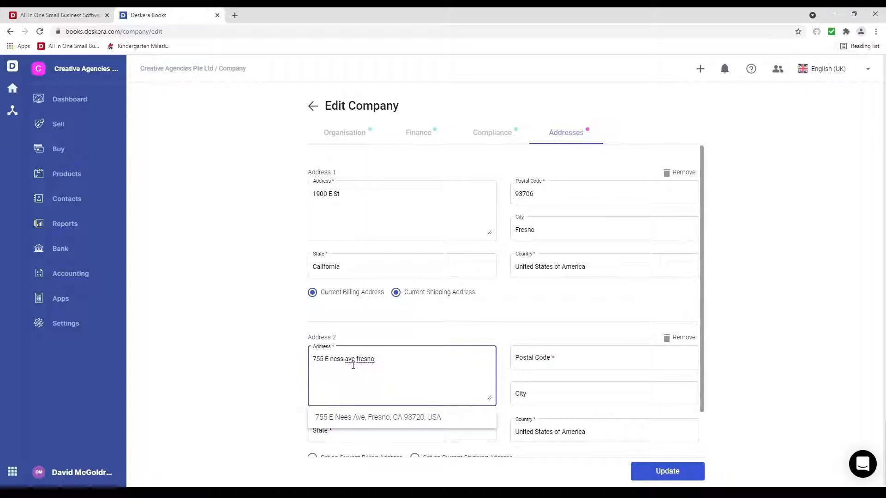
left_click(357, 422)
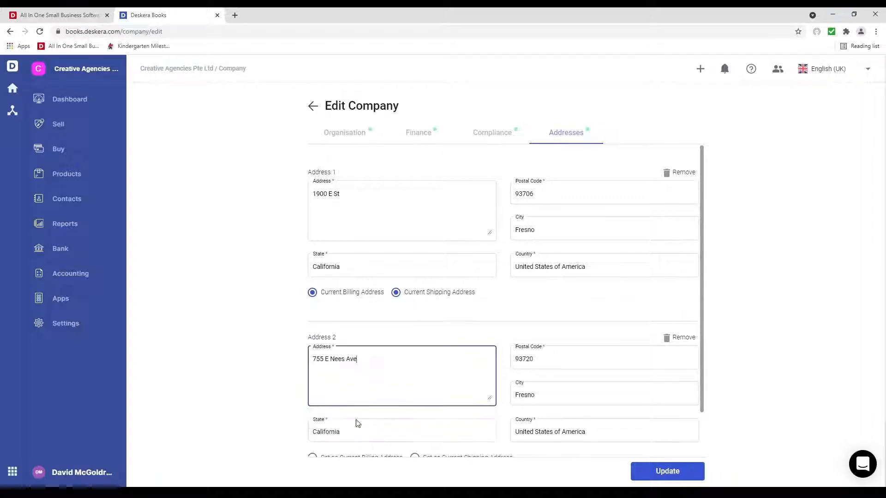
scroll(408, 392, "down", 1)
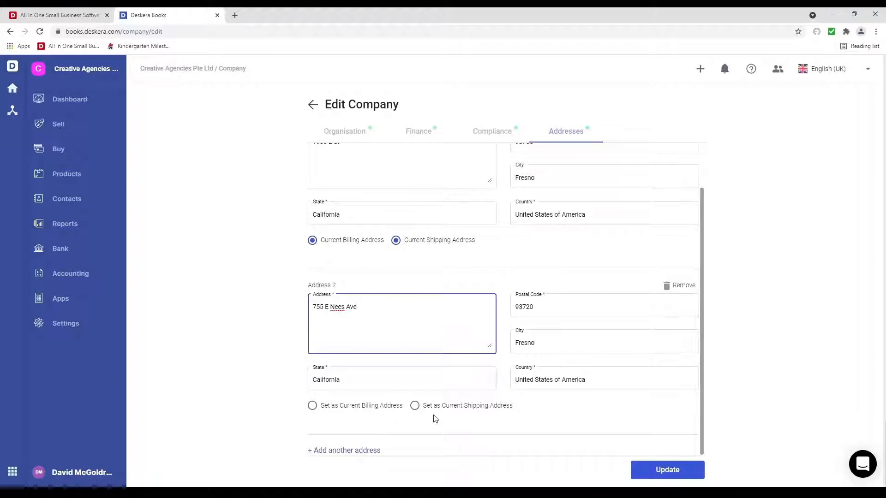
left_click(485, 409)
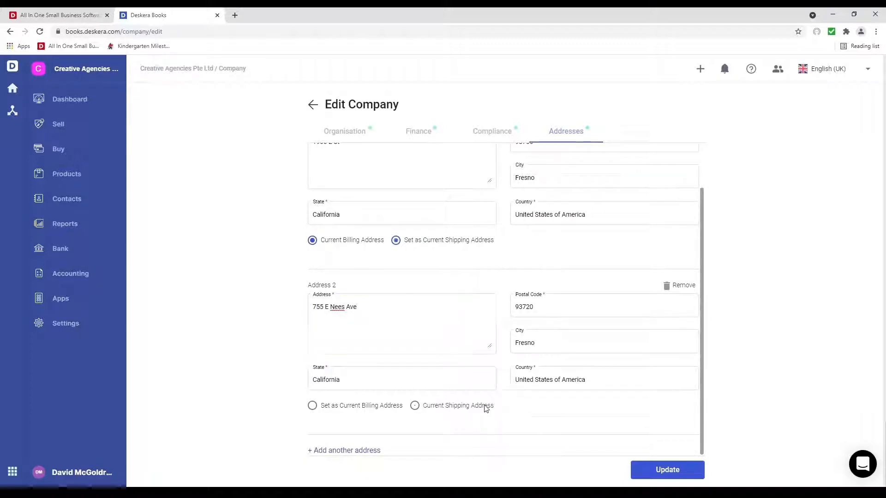
left_click(676, 470)
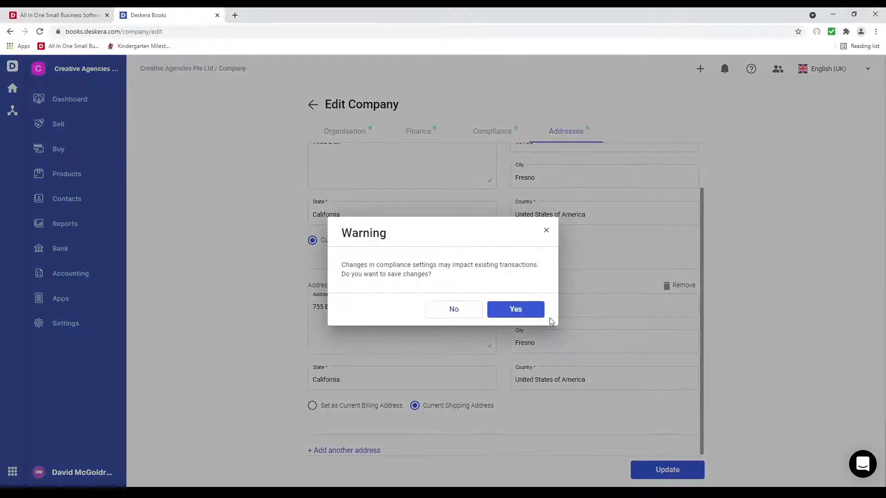
left_click(518, 309)
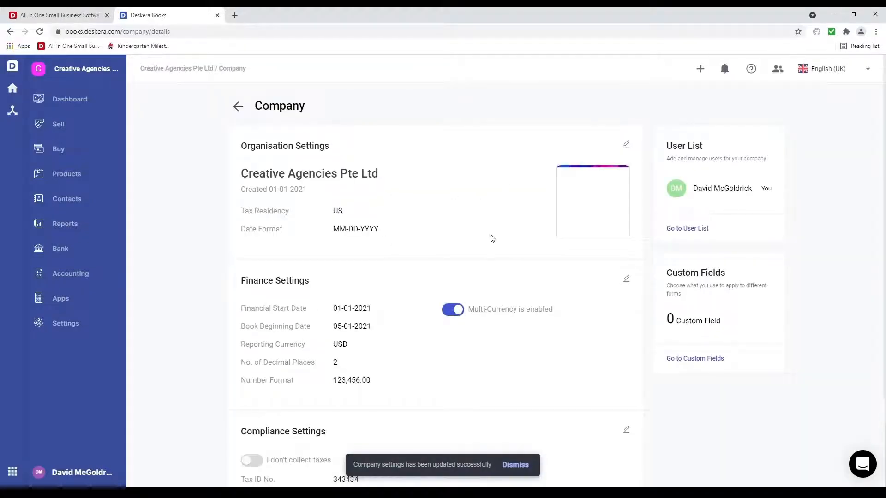
scroll(487, 238, "down", 5)
scroll(488, 238, "up", 5)
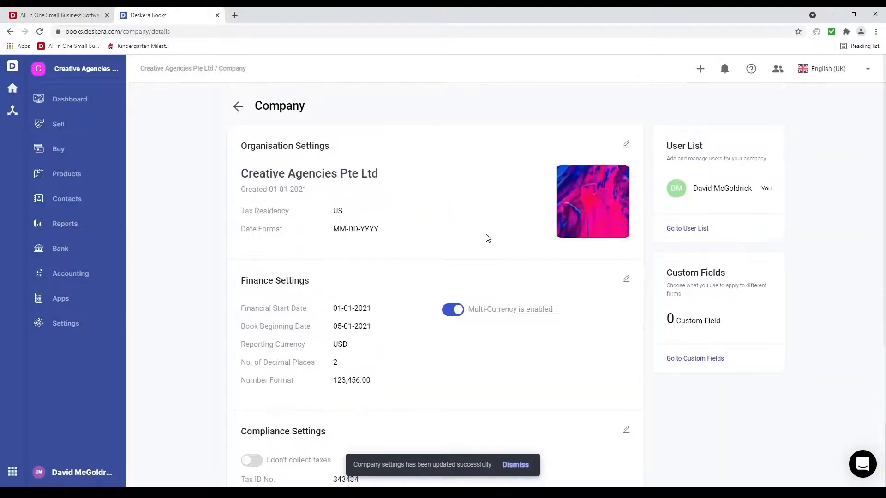
Step: Activate CFP Franc, Thai Baht and Argentine Peso on the Multi-Currency page
left_click(87, 323)
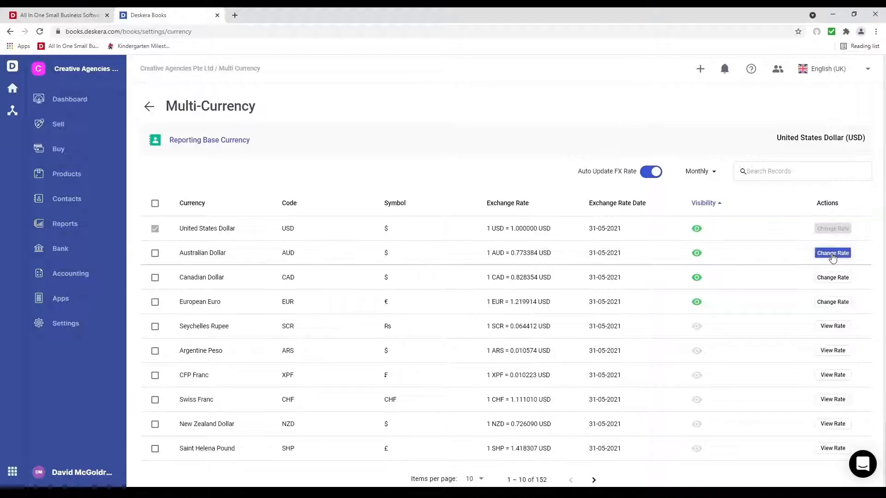
left_click(828, 327)
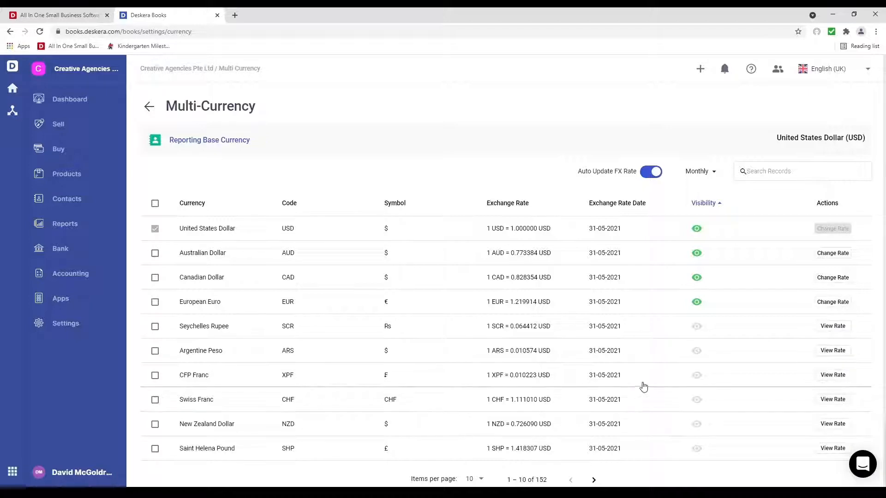
left_click(697, 377)
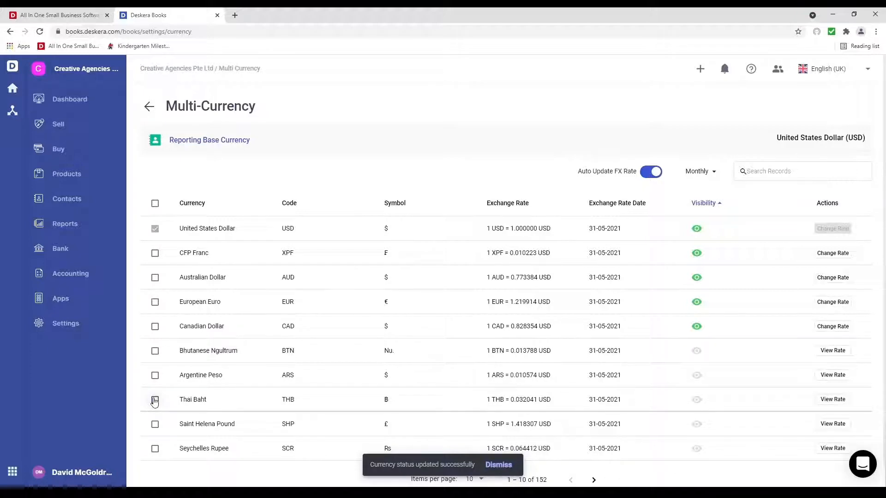
left_click(155, 401)
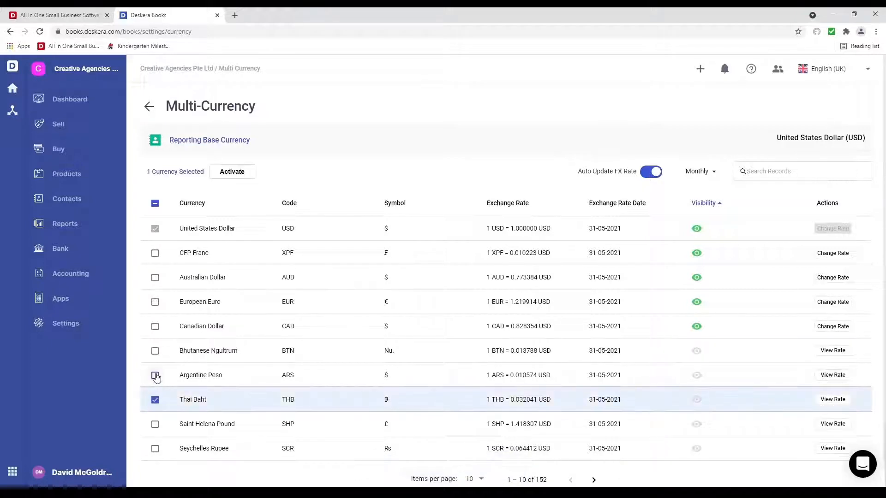
left_click(155, 375)
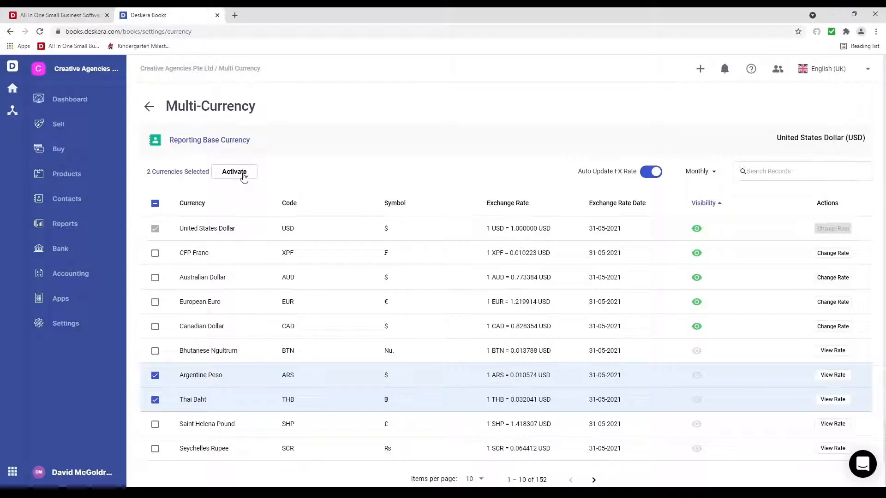
left_click(234, 171)
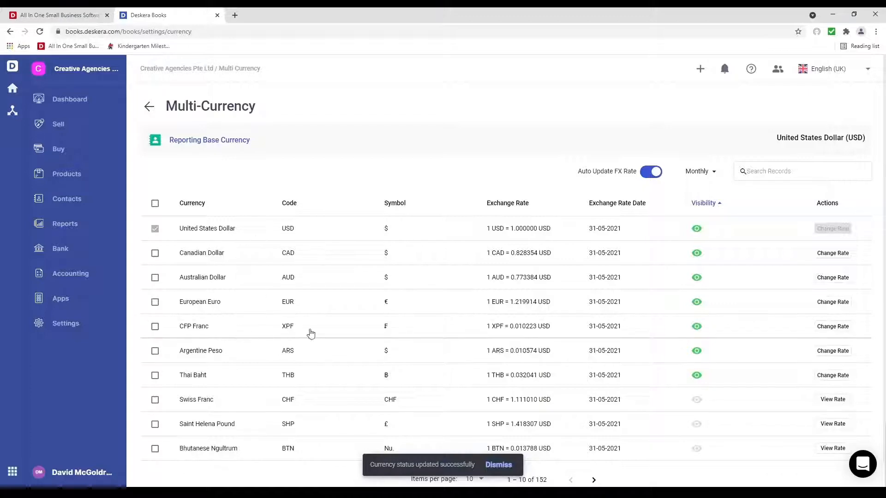
Step: Turn CFP Franc back off and deactivate Thai Baht and Argentine Peso
left_click(697, 328)
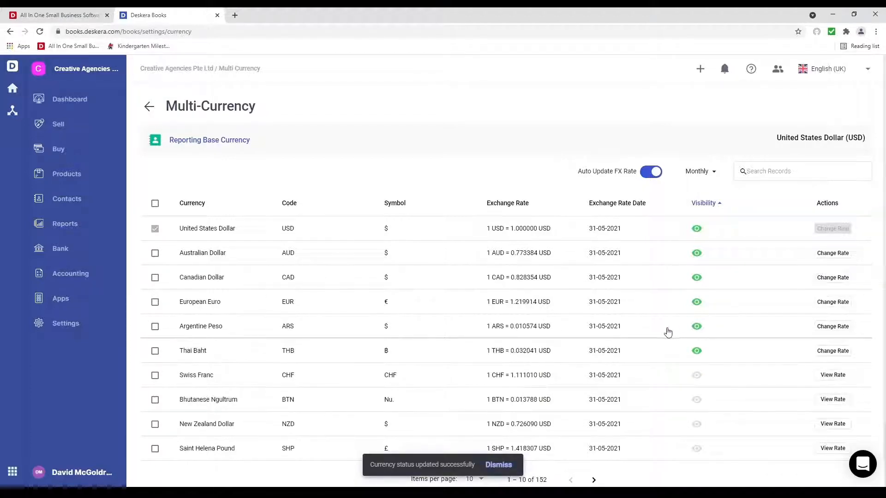
left_click(155, 351)
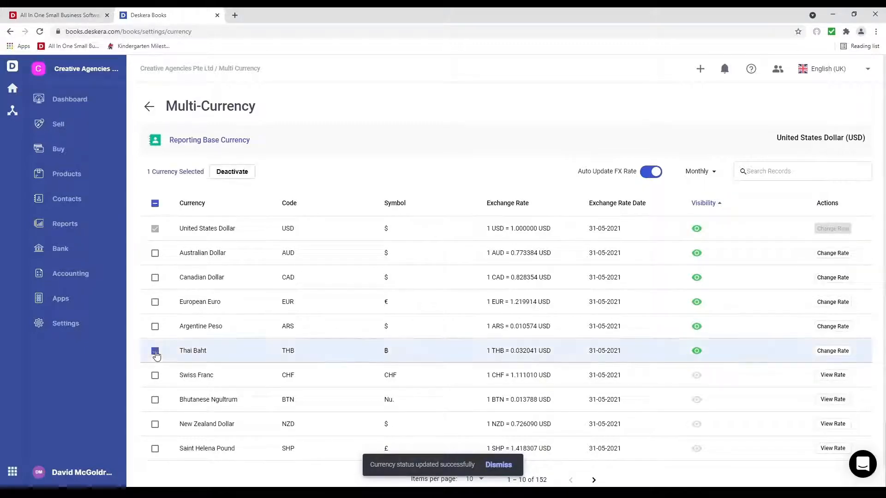
left_click(156, 326)
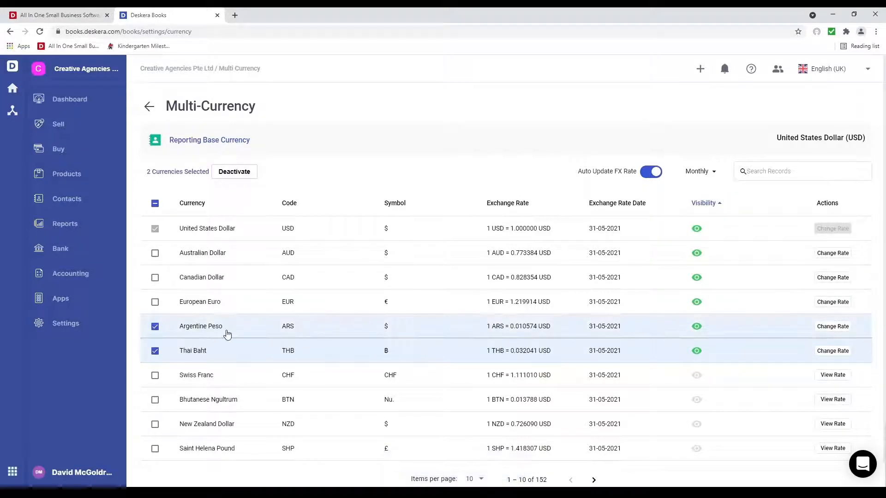
left_click(234, 173)
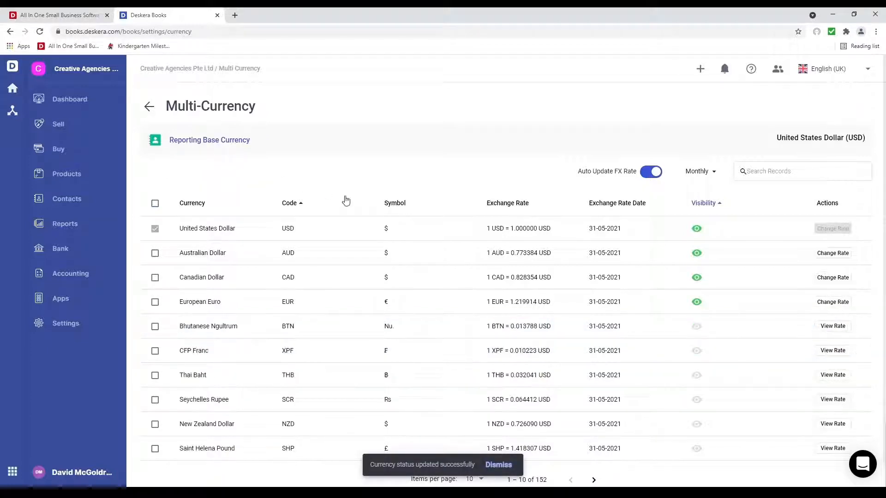
Step: Change the European Euro exchange rate to 1.218914 USD and save it
left_click(831, 303)
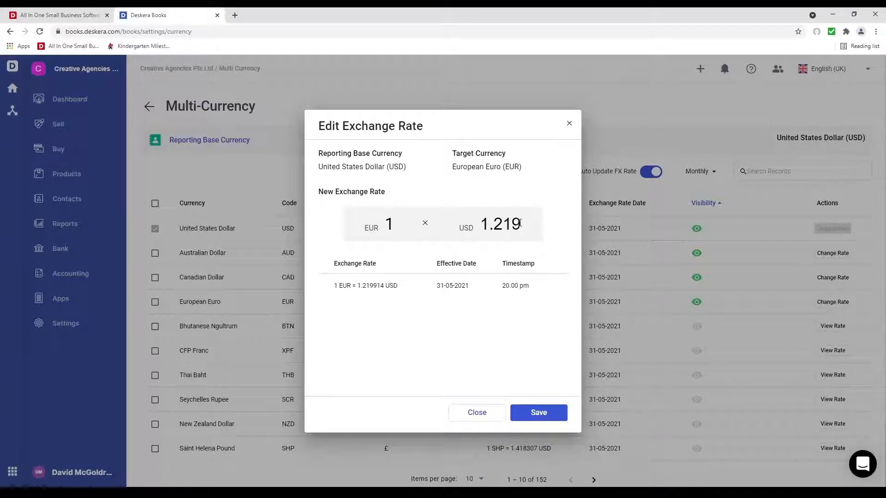
key("BackSpace")
type("8")
left_click(538, 413)
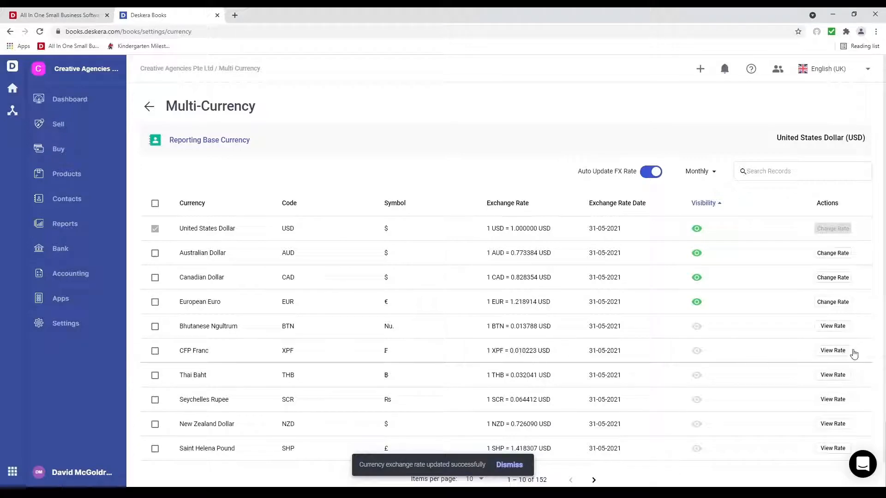
Step: Review the CFP Franc's historical rates, then return to the Settings overview
left_click(834, 351)
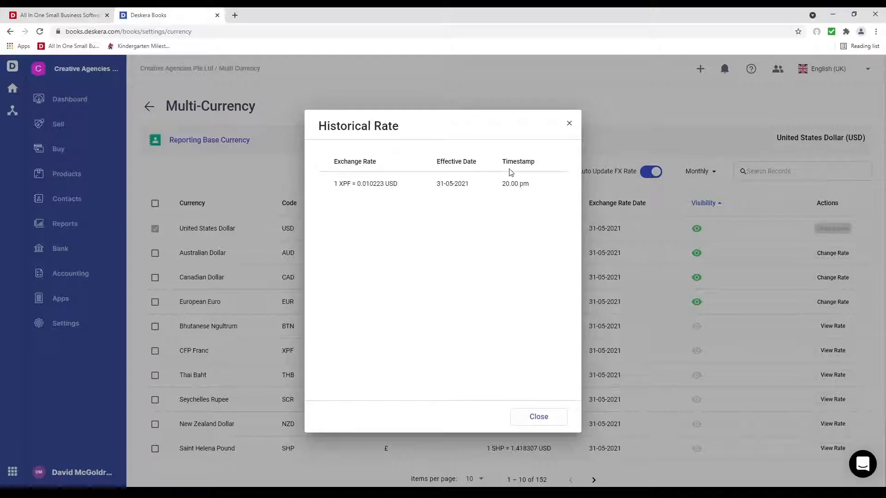
left_click(569, 123)
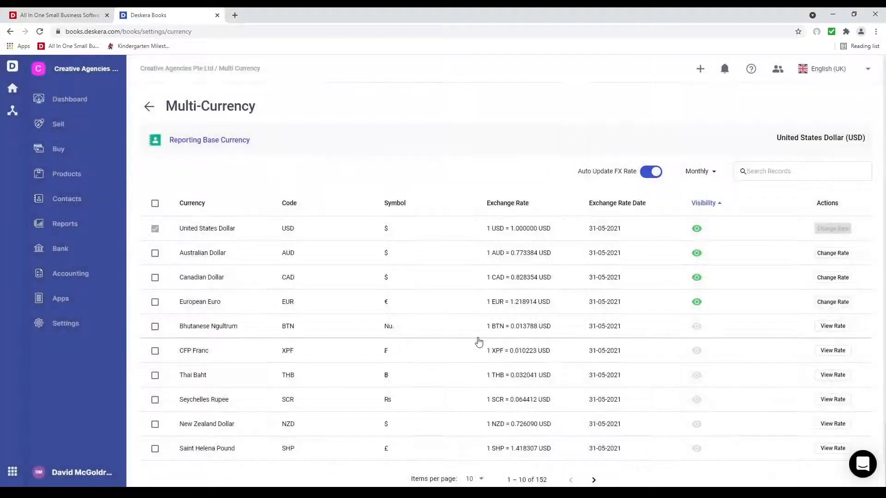
left_click(83, 329)
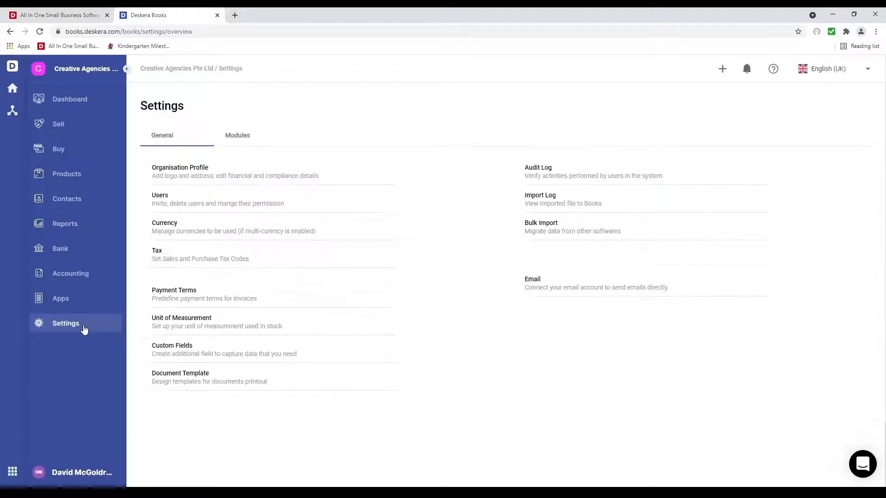
Step: Add a Net 60 payment term with 60 term days
left_click(175, 292)
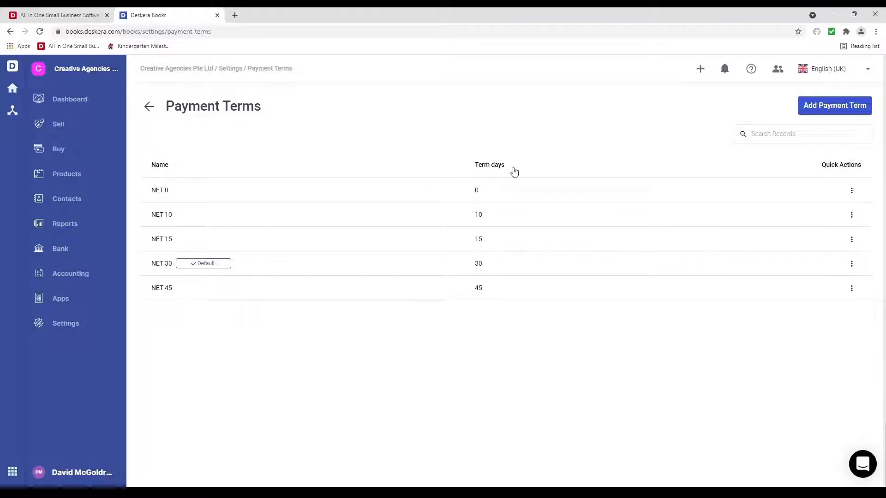
left_click(833, 107)
left_click(357, 242)
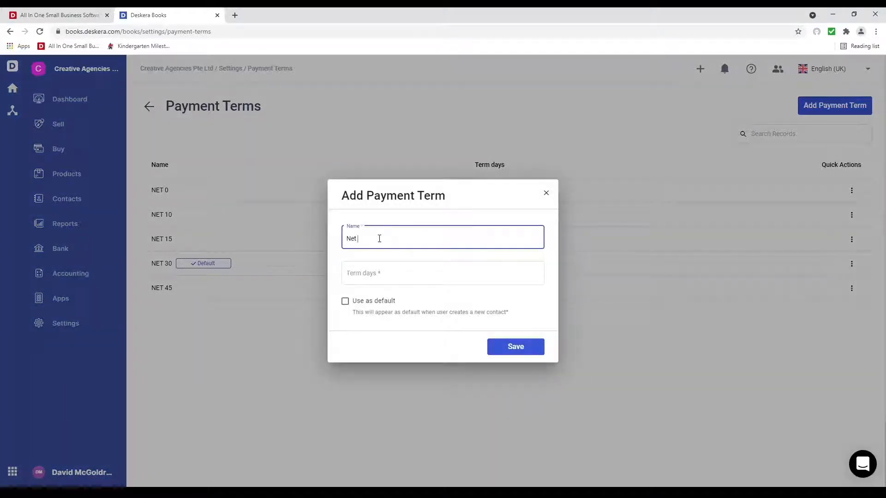
key("Tab")
type("6")
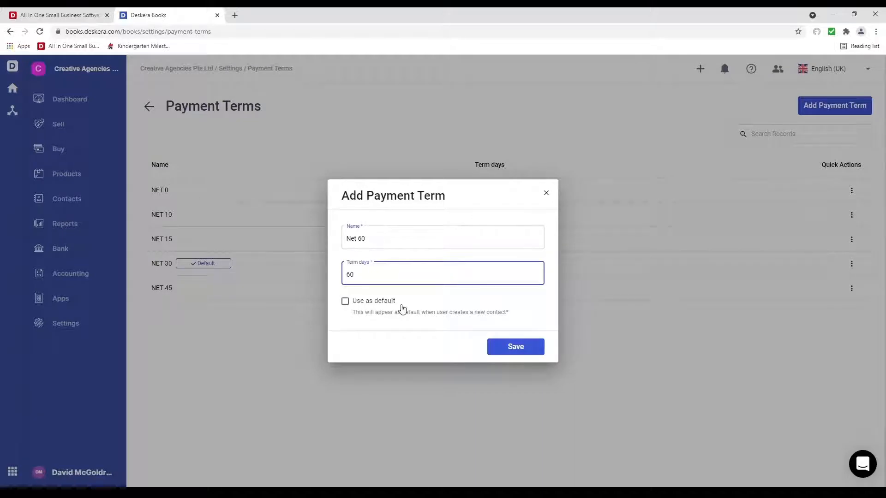
left_click(508, 353)
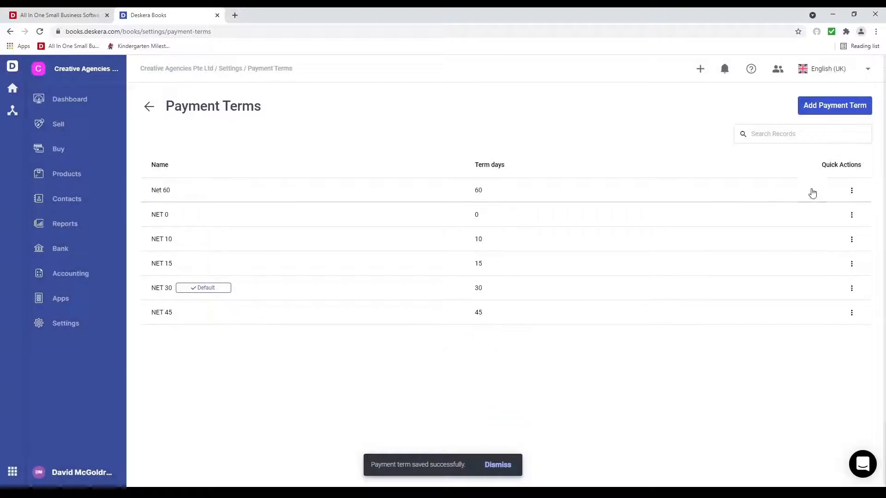
Step: Check the Net 60 and NET 10 term actions without changes, then return to Settings
left_click(853, 193)
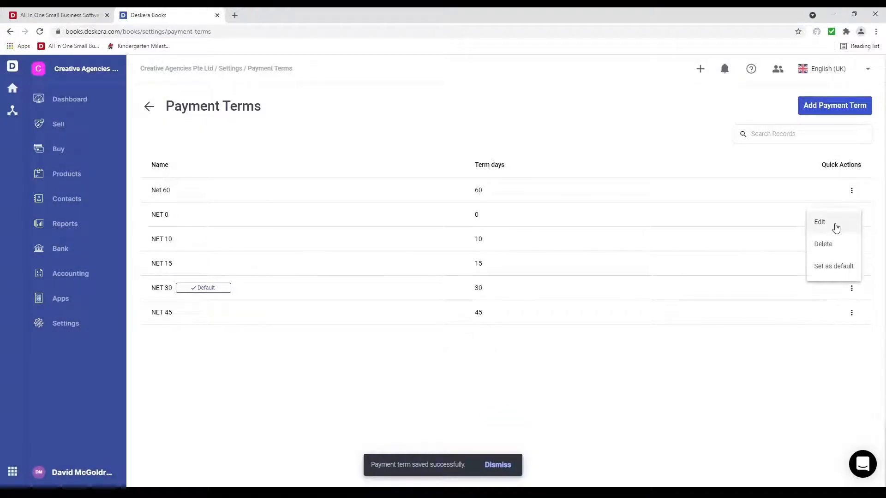
left_click(755, 398)
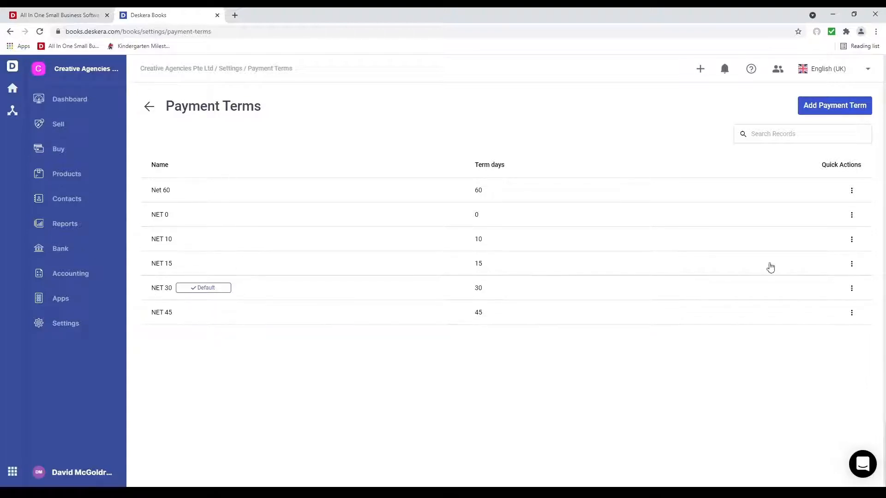
left_click(853, 241)
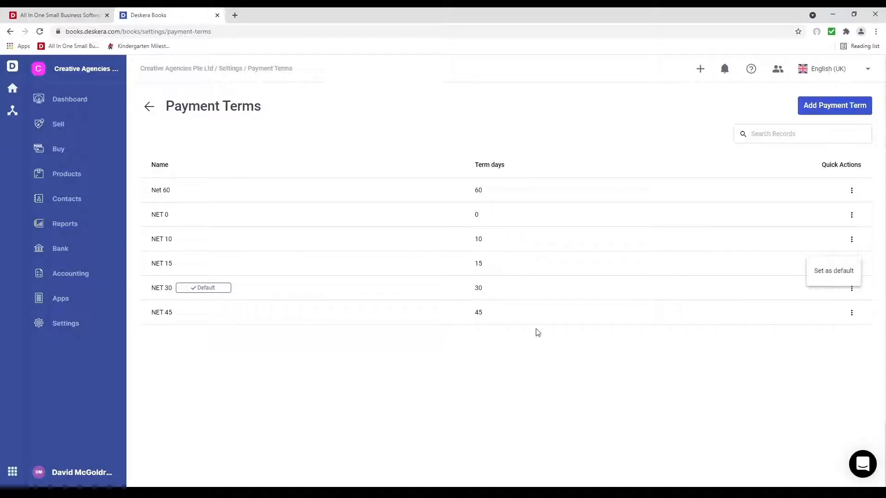
left_click(373, 375)
left_click(58, 325)
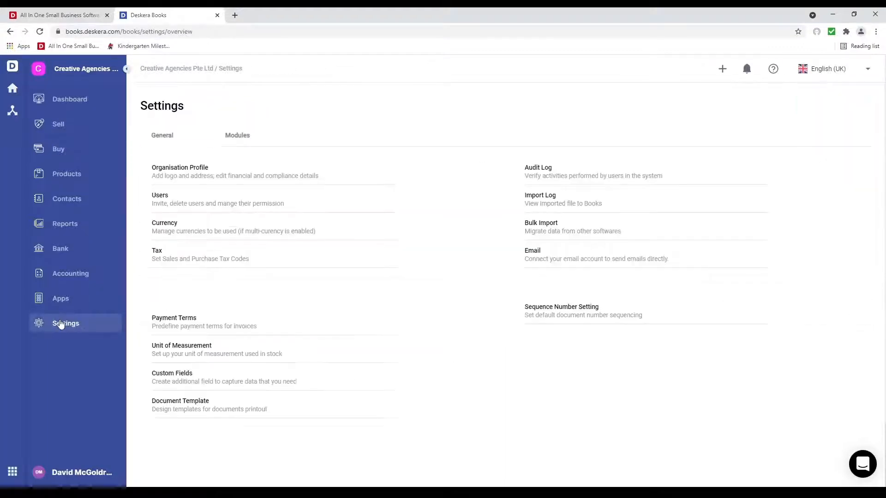
Step: Create a PACKAGE unit of measurement described as Package, then return to Settings
left_click(197, 352)
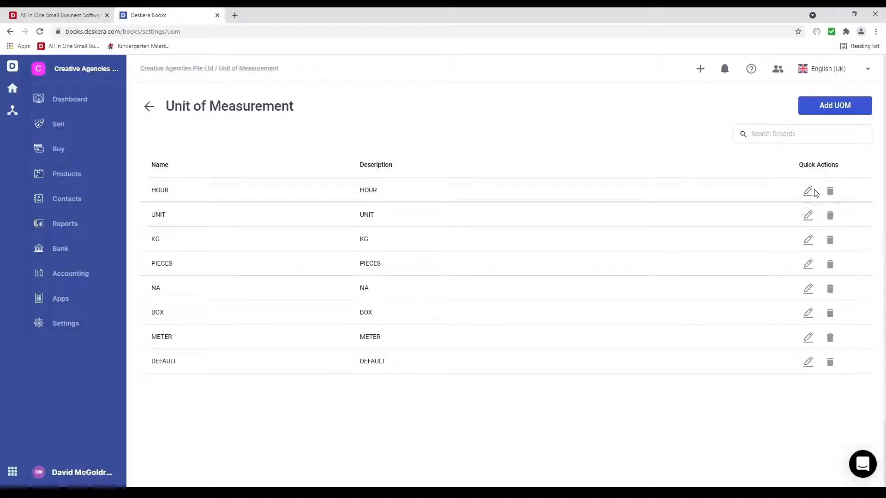
left_click(845, 104)
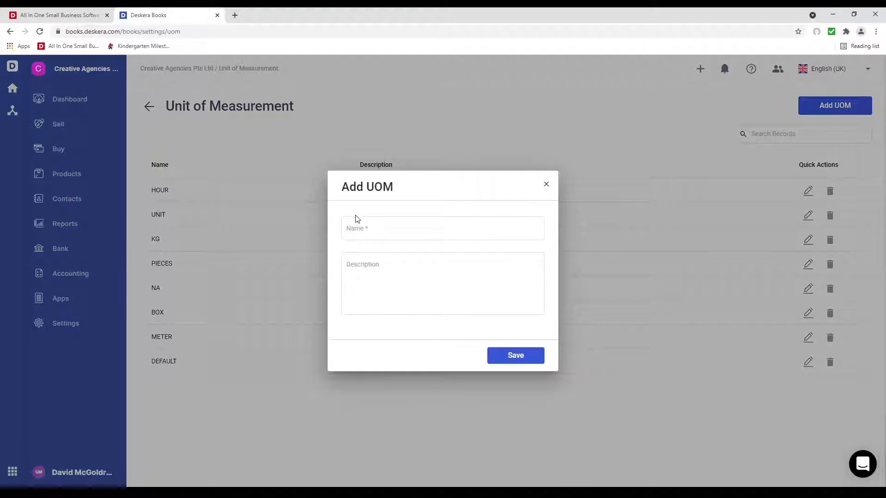
left_click(365, 229)
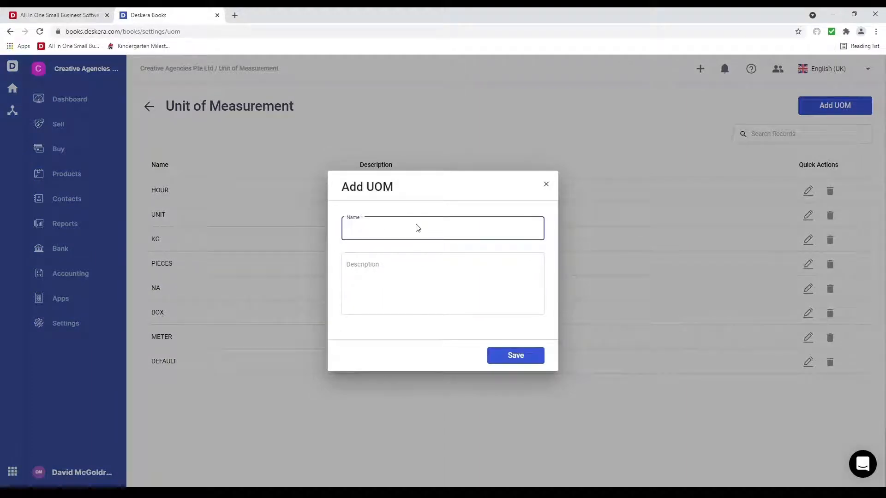
type("PACKAGE")
key("Tab")
type("Packag")
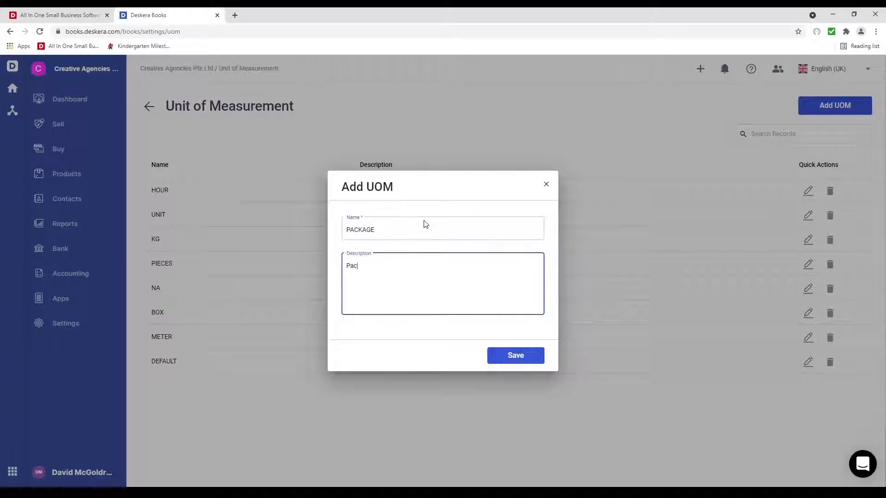
left_click(517, 359)
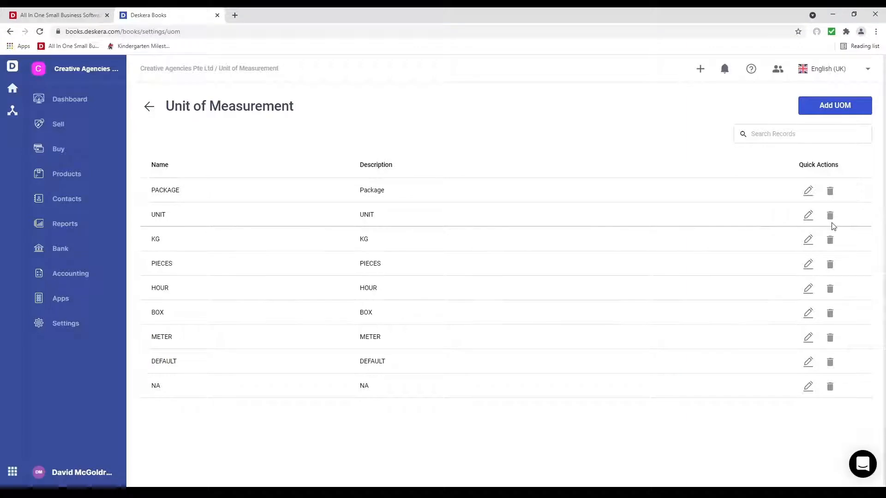
left_click(78, 327)
Step: Start a Product Type dropdown custom field with options Ads, Brands and Media
left_click(187, 372)
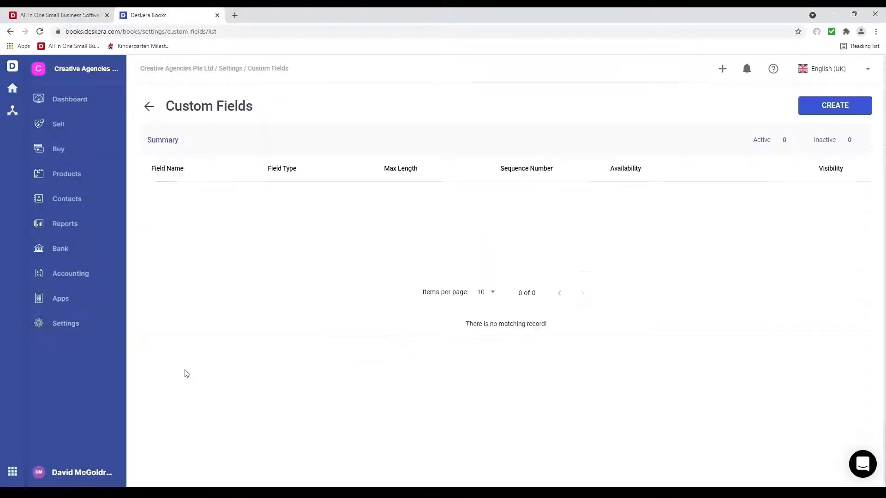
left_click(830, 110)
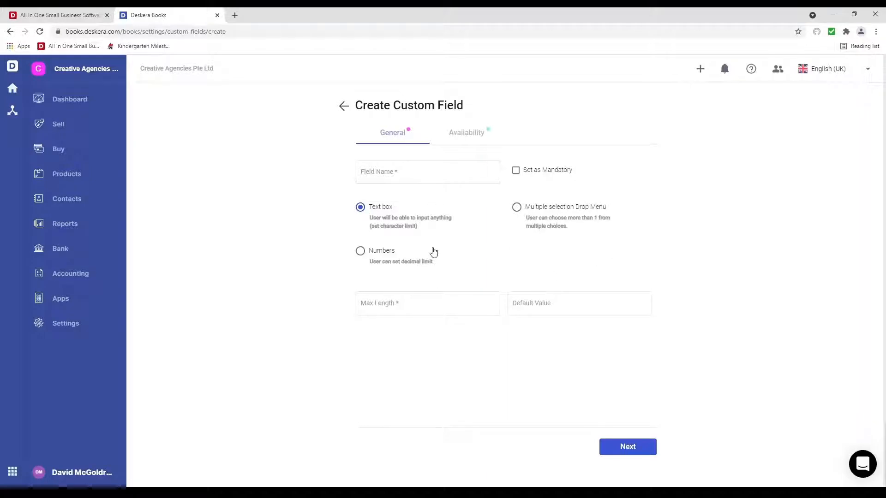
left_click(377, 181)
type("Product Type")
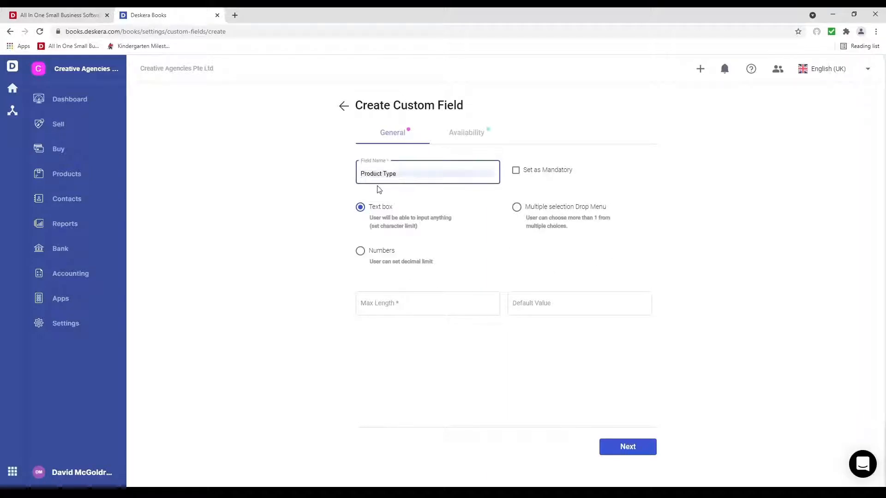
left_click(521, 210)
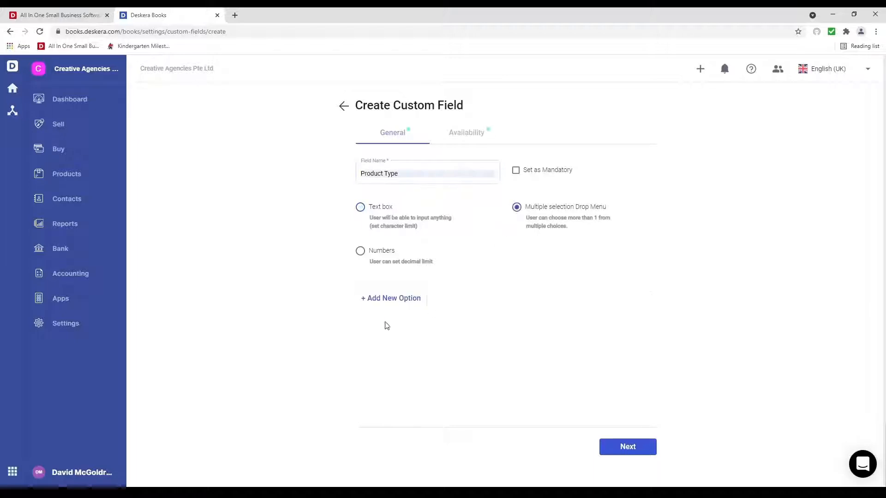
left_click(375, 299)
type("Ads")
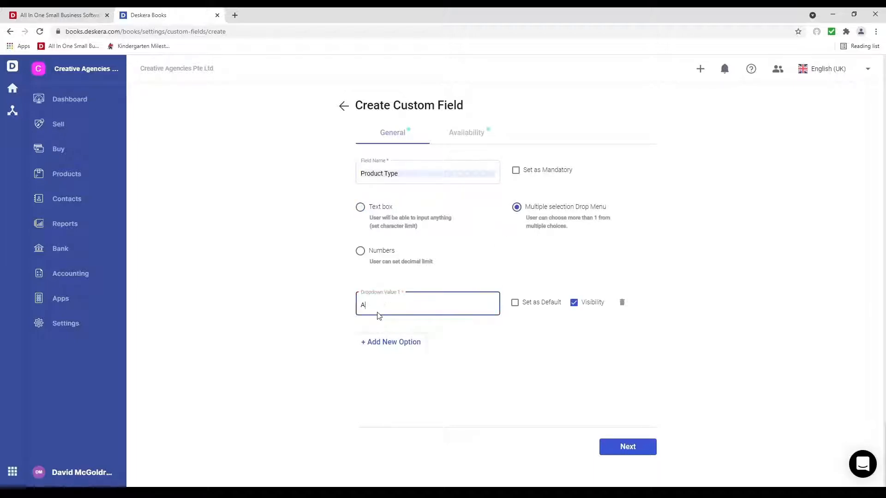
left_click(382, 344)
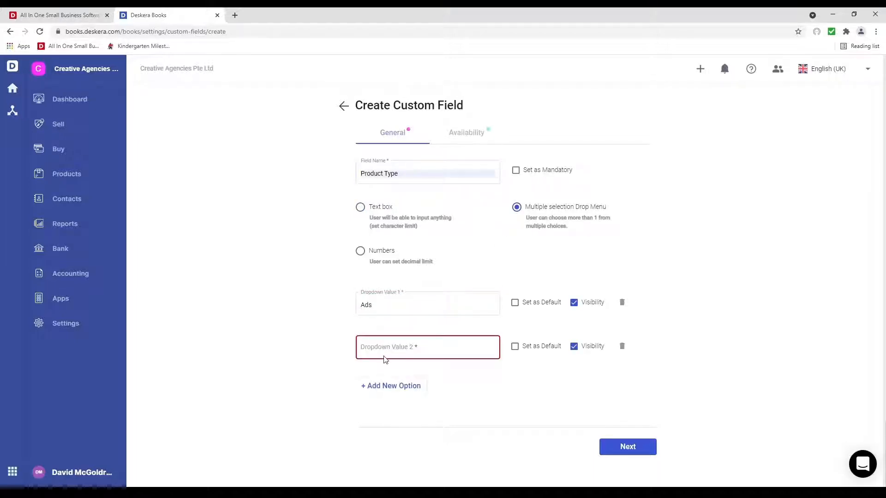
left_click(384, 351)
type("Brands")
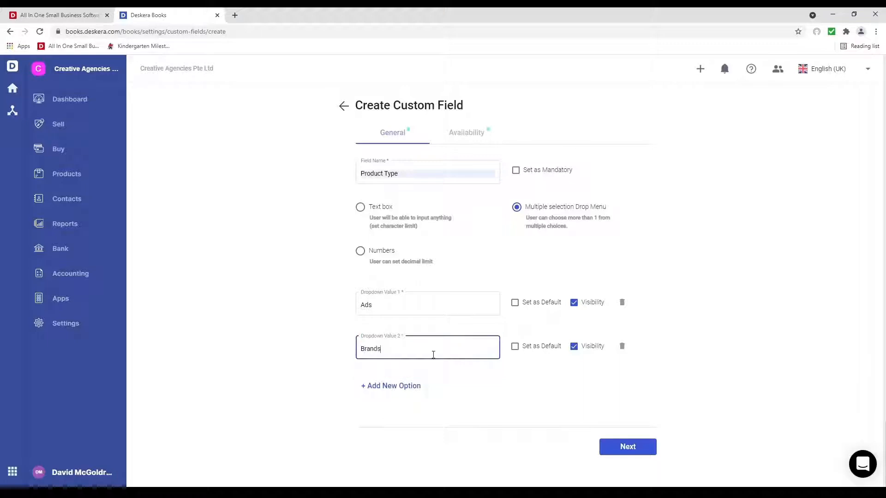
left_click(390, 386)
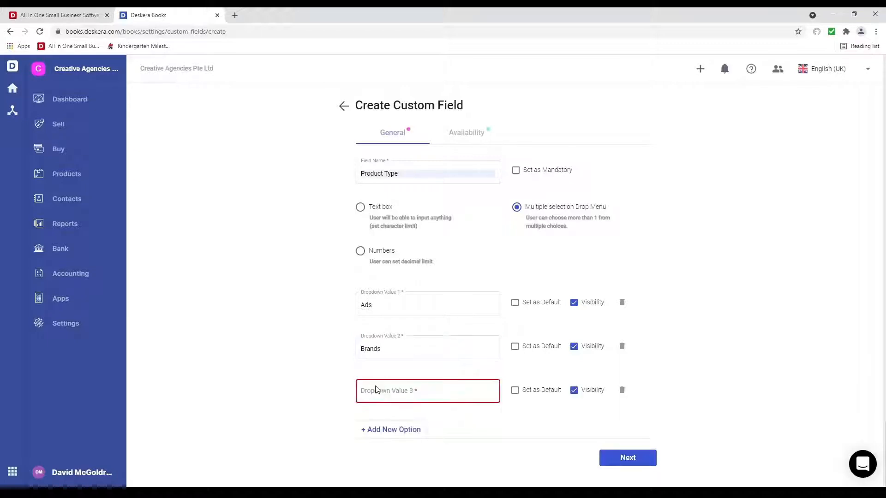
left_click(415, 391)
type("Media")
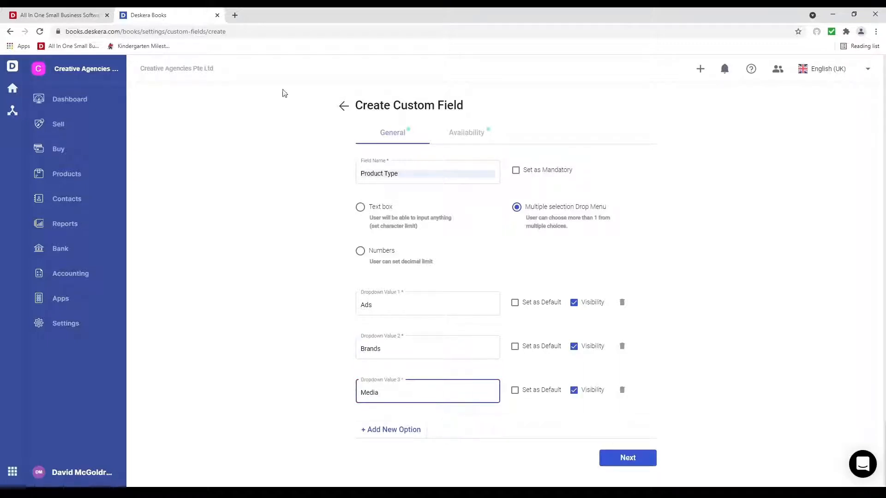
Step: Make Product Type available on products and create the field
left_click(472, 133)
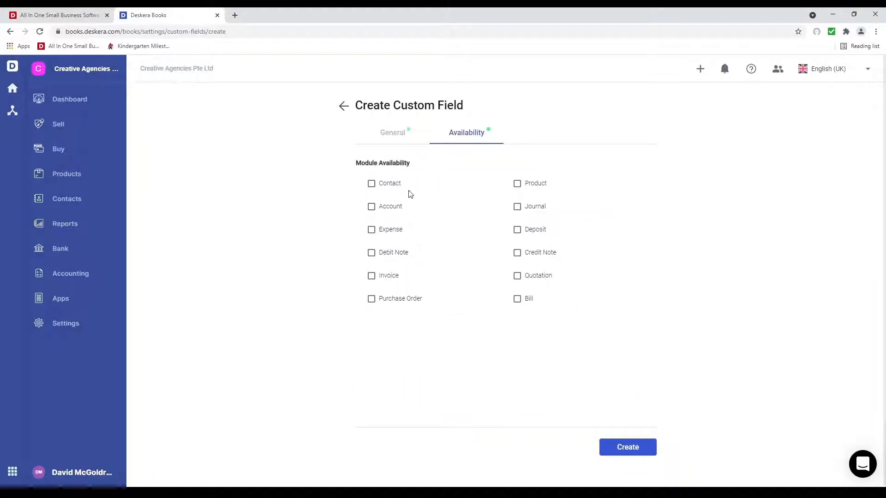
left_click(538, 183)
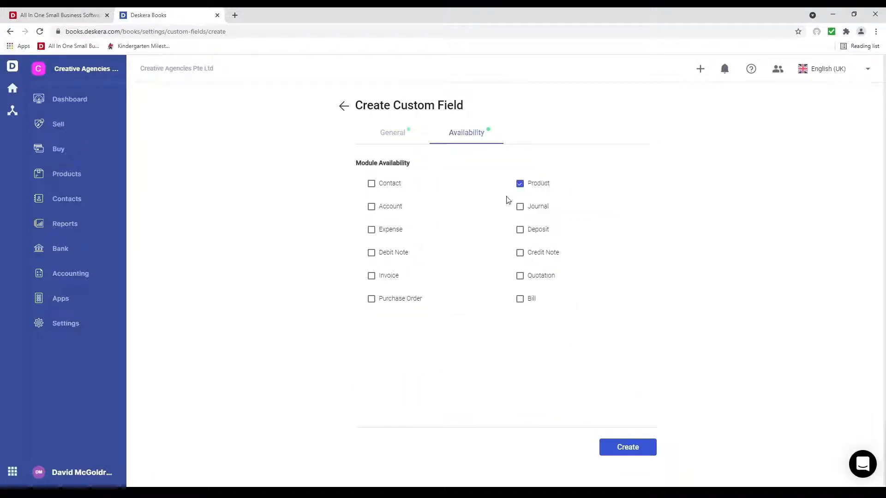
left_click(633, 452)
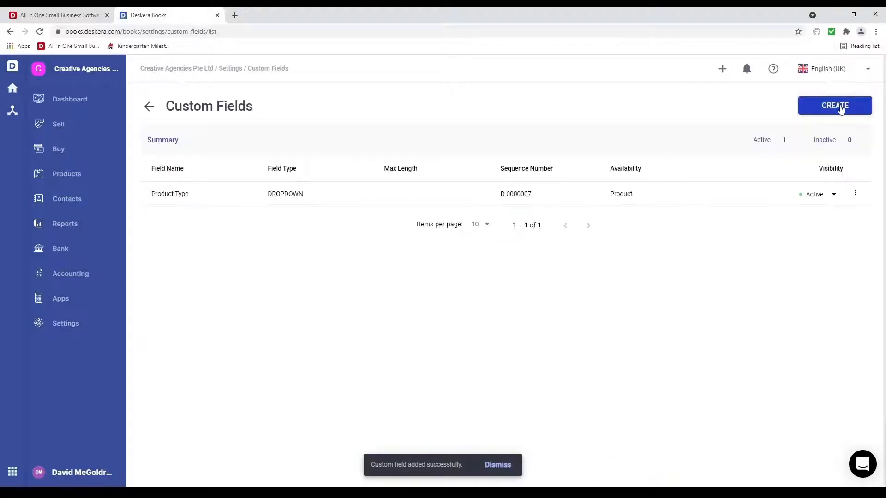
Step: Start a Contact Person text custom field with maximum length 1000
left_click(840, 109)
left_click(385, 173)
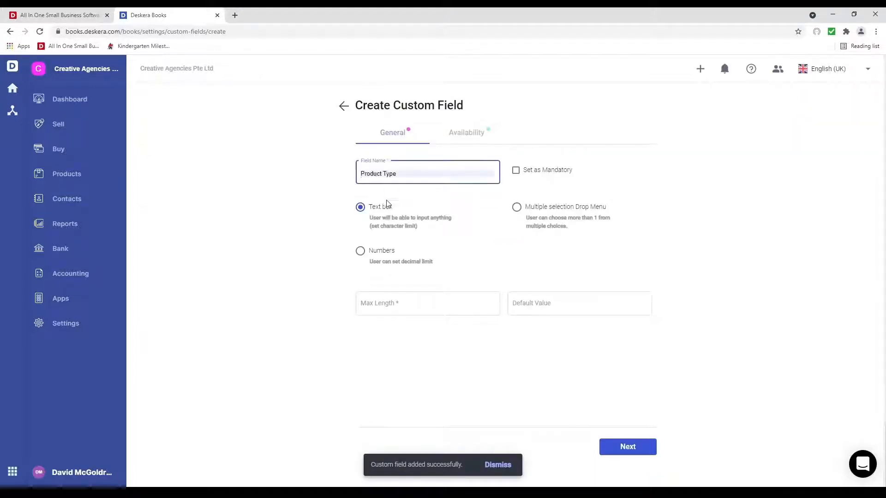
left_click(399, 259)
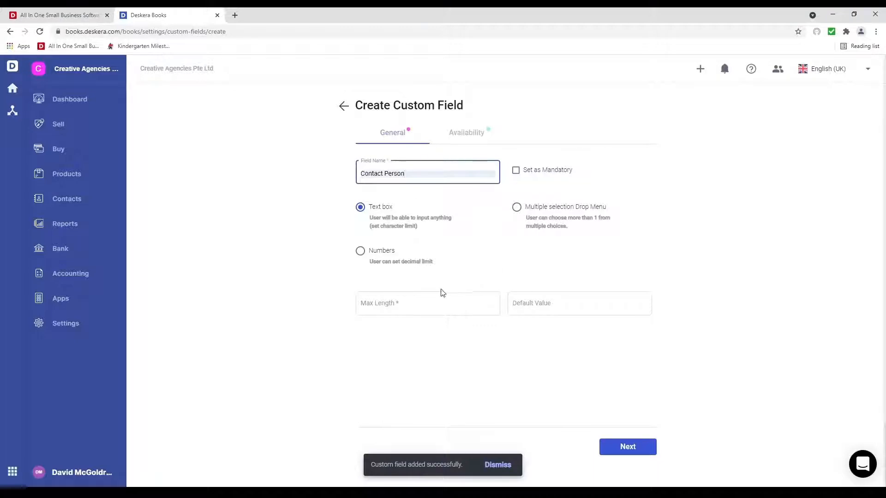
left_click(434, 304)
type("1000")
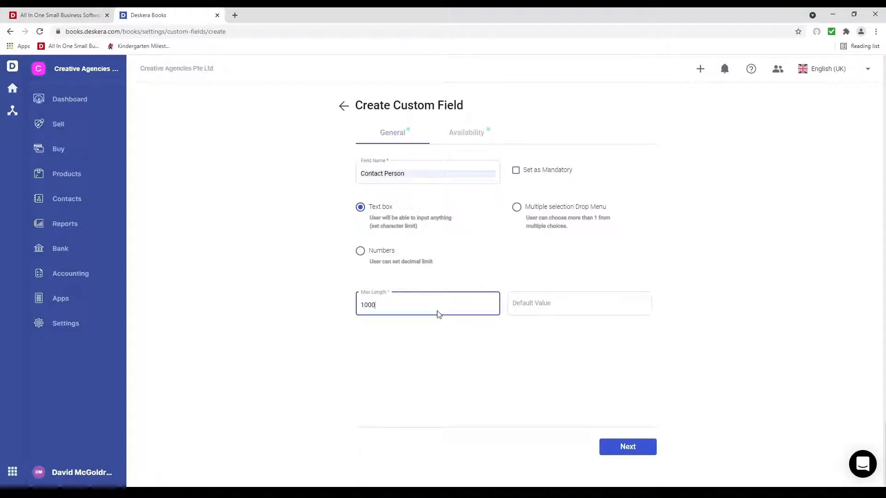
Step: Show Contact Person on quotations, purchase orders and invoices, and create it
left_click(627, 447)
left_click(372, 276)
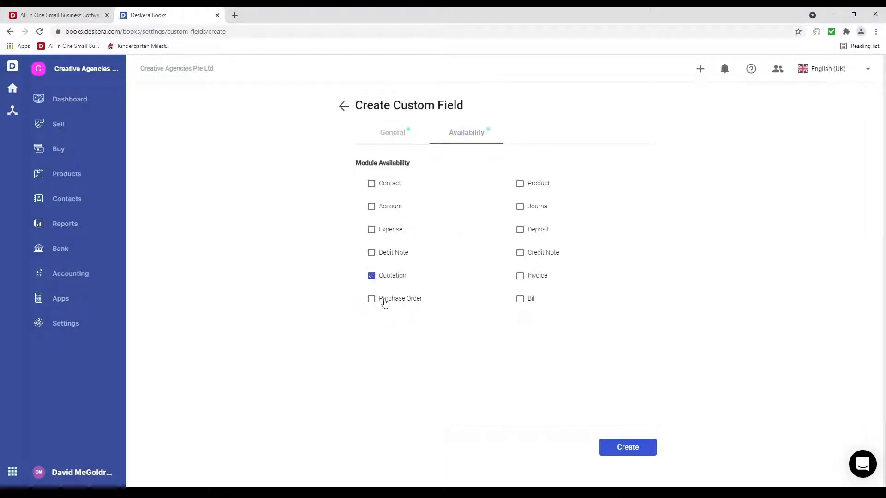
left_click(373, 299)
left_click(540, 278)
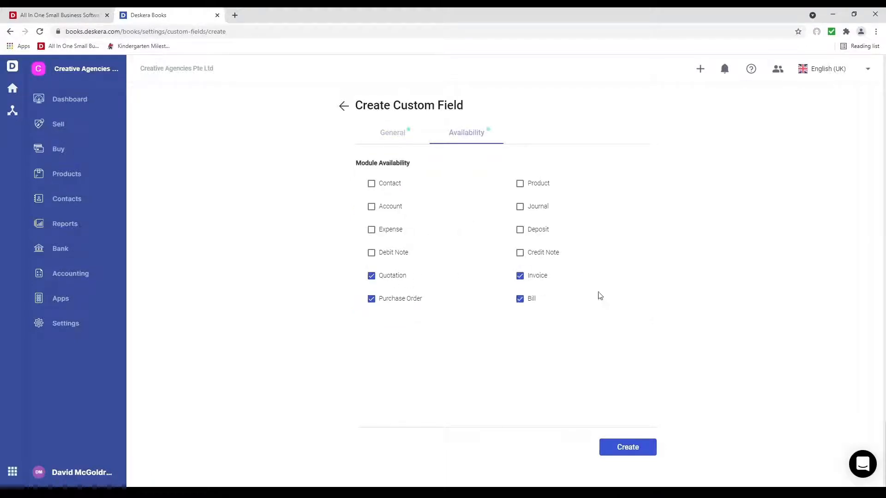
left_click(628, 446)
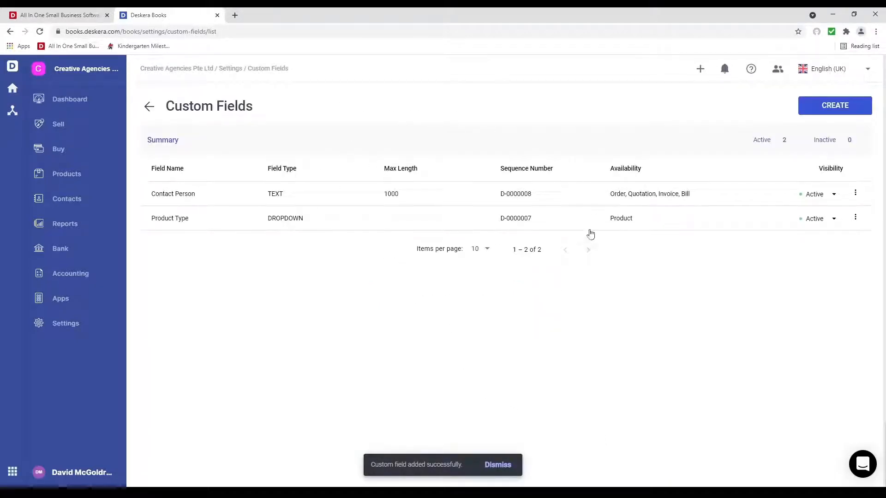
Step: View the Setup Email Account form without filling it, then return to Settings
left_click(83, 322)
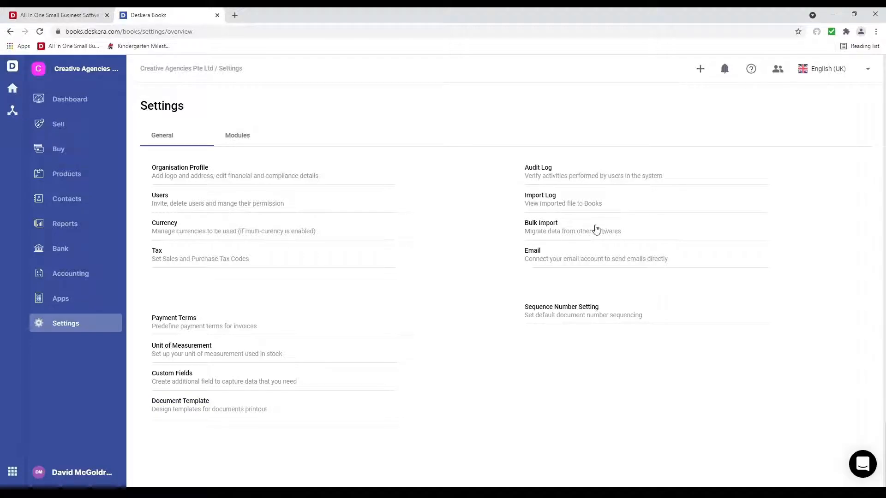
left_click(541, 254)
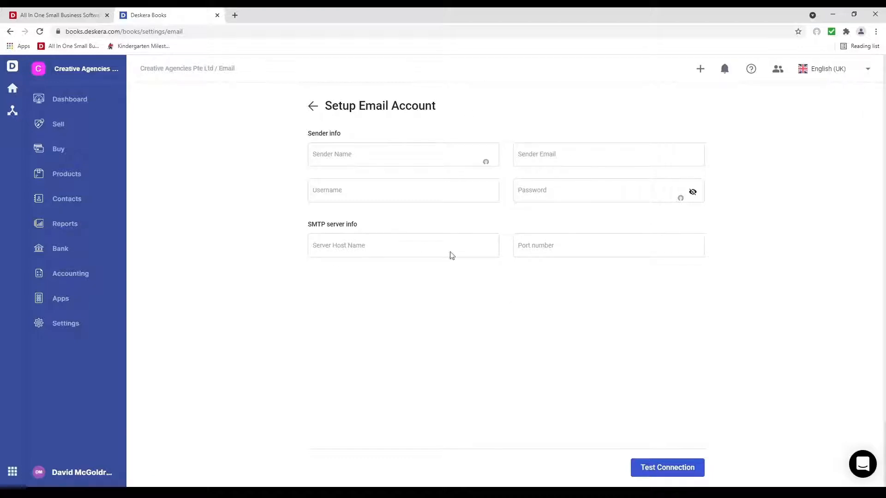
left_click(56, 329)
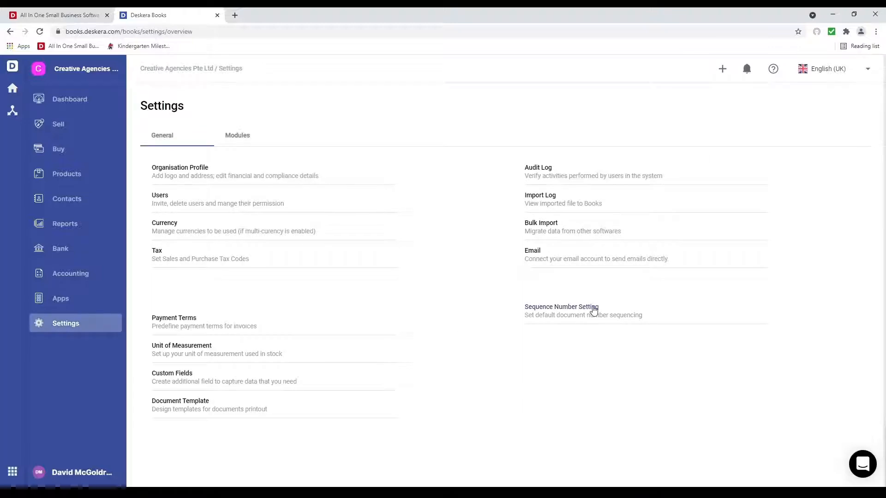
left_click(593, 310)
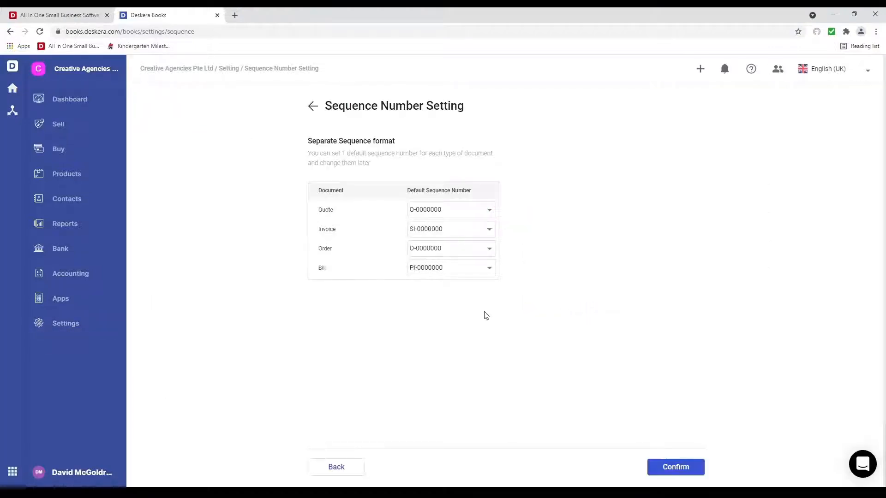
Step: Confirm the default sequence numbers, keeping Q-0000000 for quotes, and return to the dashboard
left_click(462, 217)
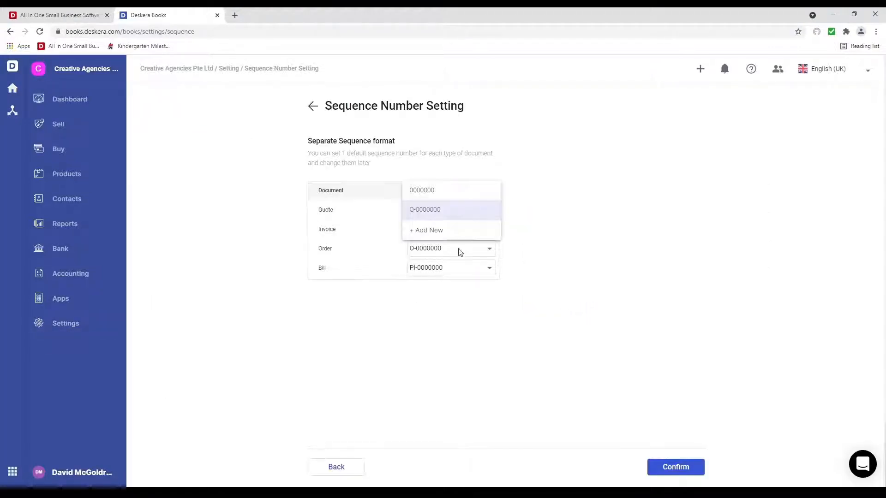
left_click(304, 136)
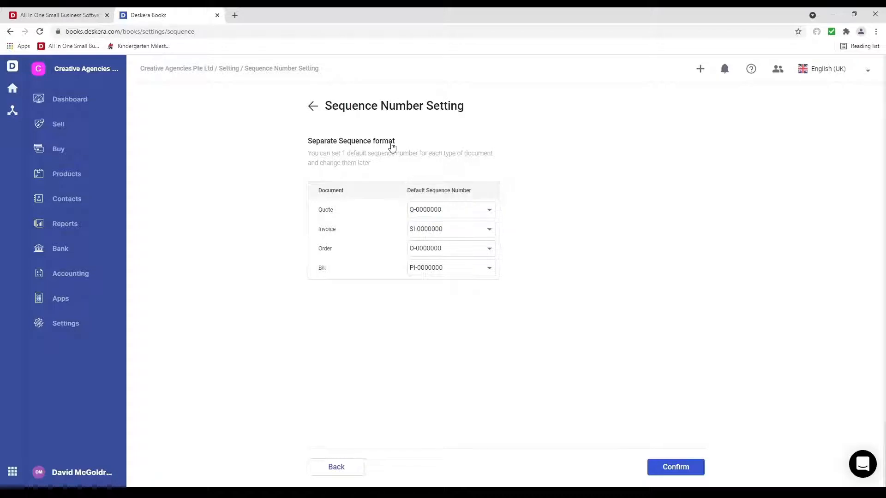
left_click(667, 468)
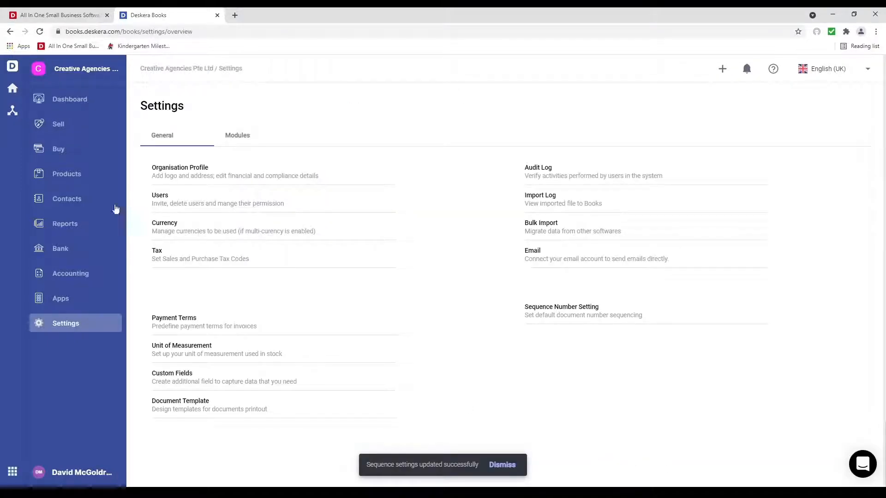
left_click(83, 99)
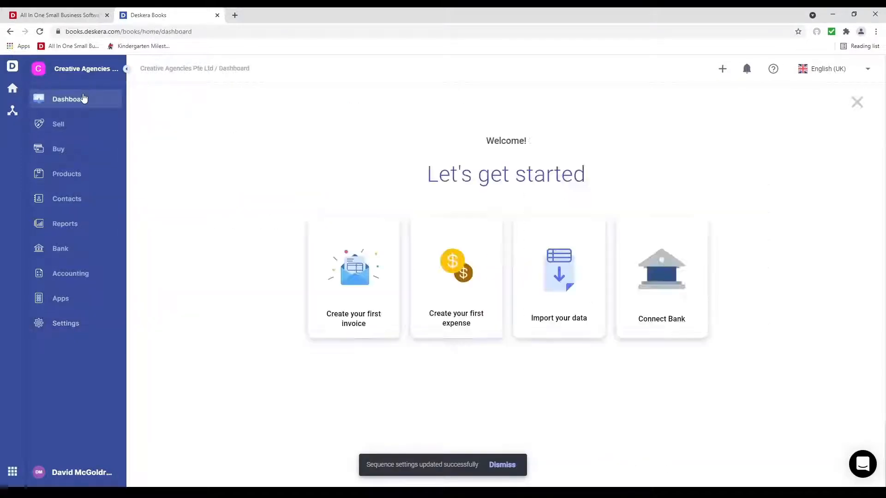
Step: Begin a Contacts import from the dashboard and download the sample contact template
left_click(548, 284)
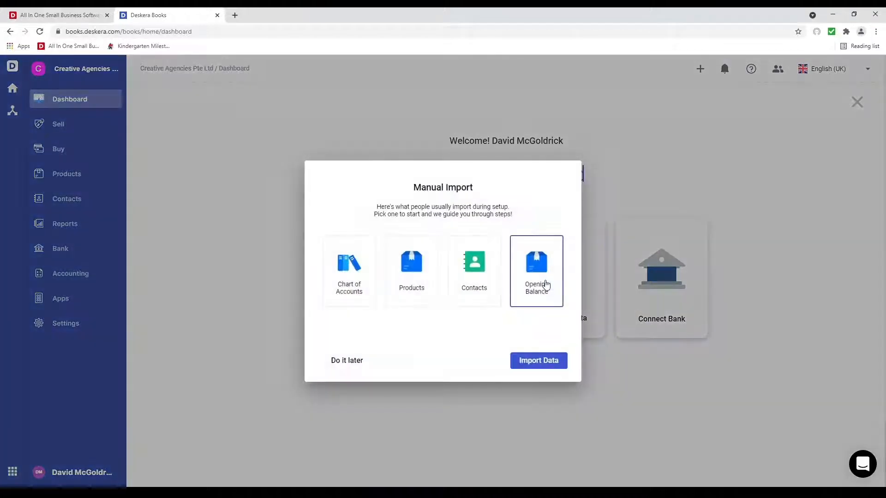
left_click(469, 284)
left_click(547, 365)
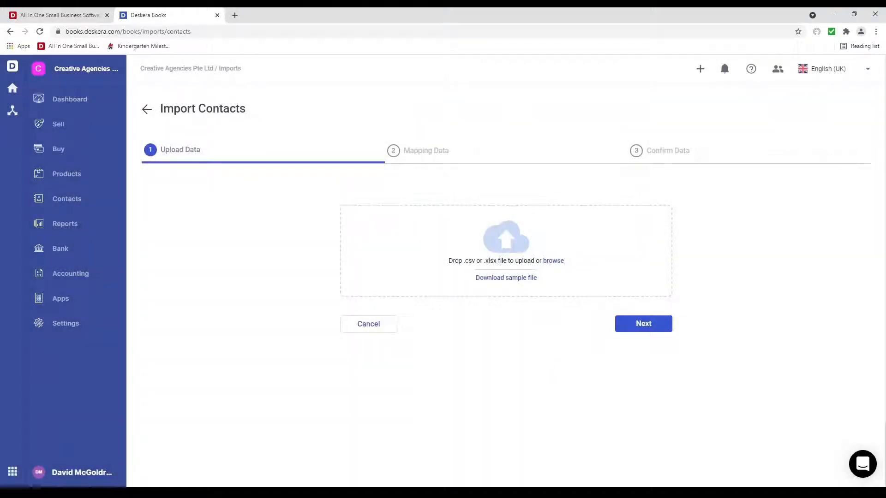
left_click(512, 278)
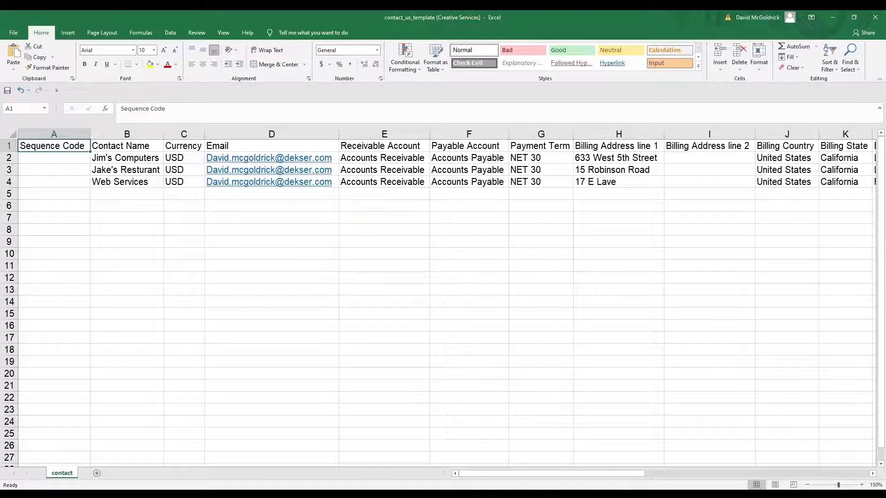
Step: Review the template's header cells from Email through Payment Term, addresses, Tax Number and Tax Exemption Reason
key("Right")
key("Right")
key("Right")
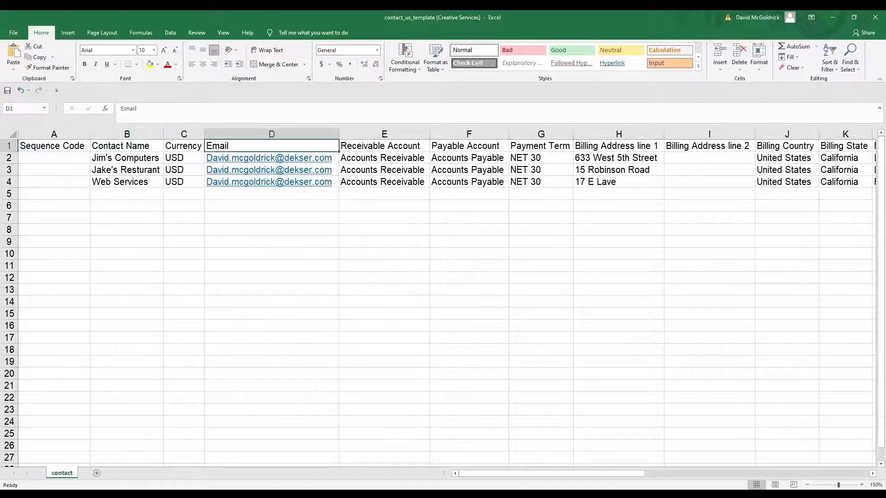
key("Right")
key("Right")
key("Right")
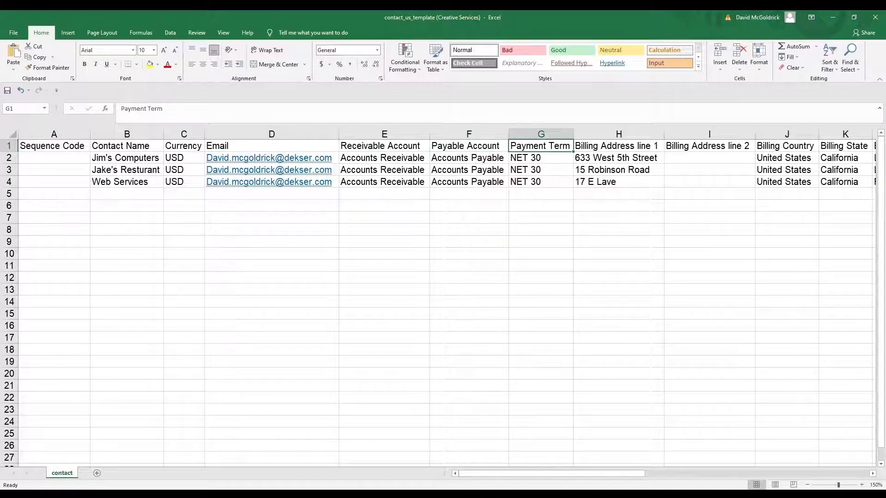
key("Right")
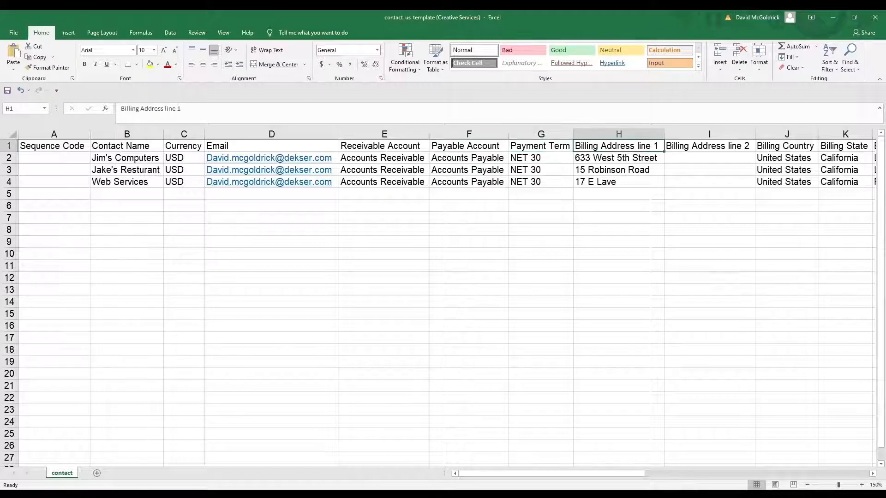
key("Right")
key("Right")
key("Right")
key("Right")
key("Right")
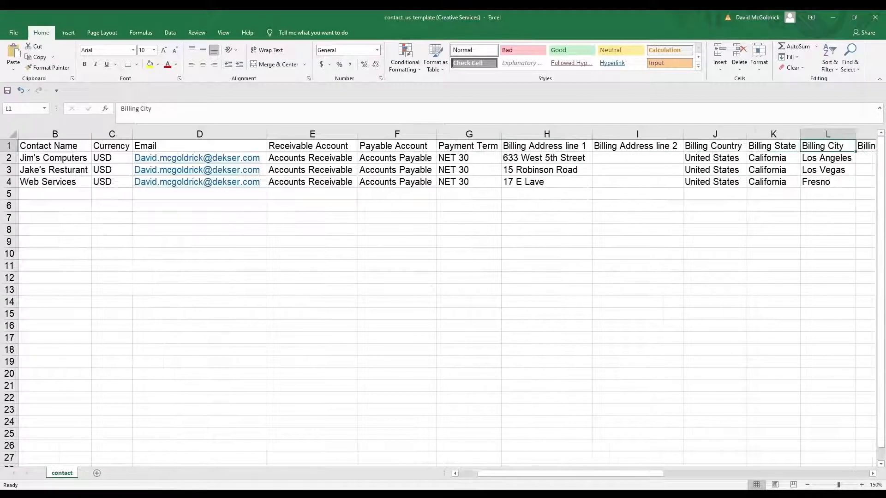
key("Right")
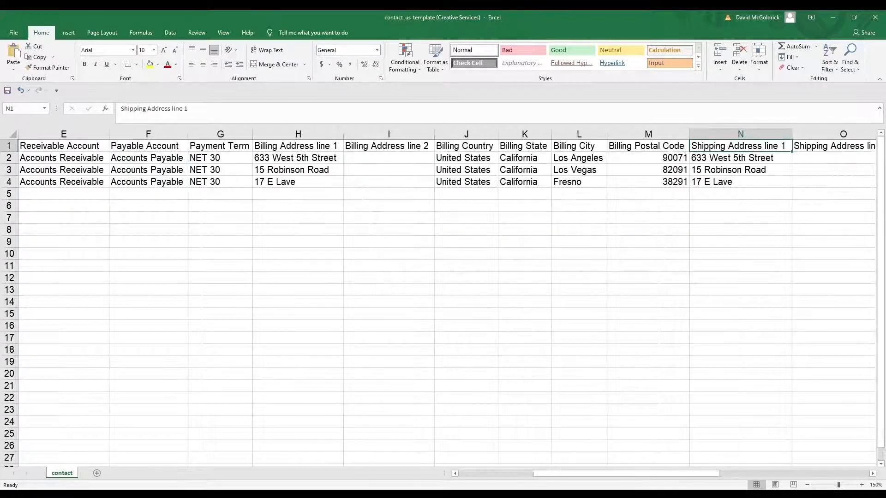
key("Right")
key("Right")
key("Right")
key("Right")
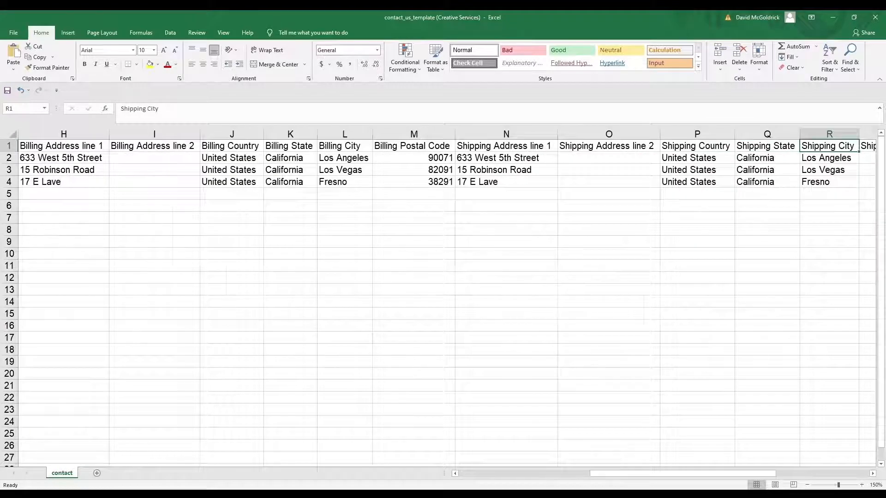
key("Right")
key("Right")
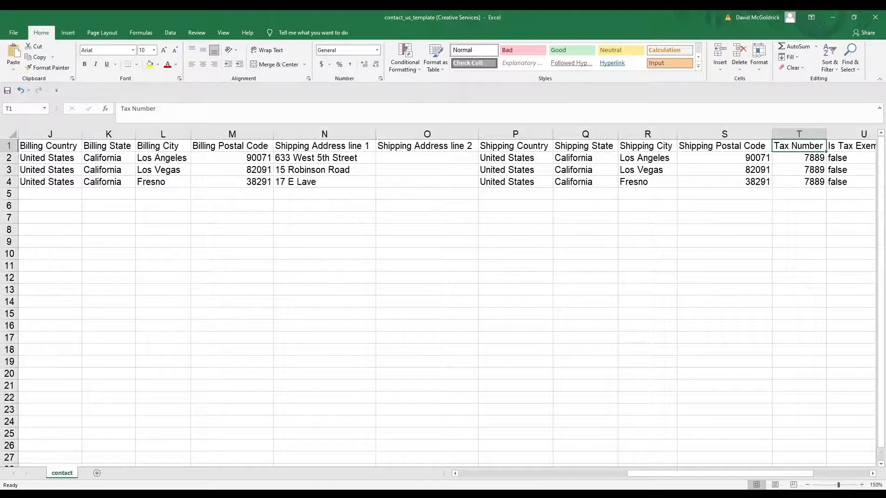
key("Right")
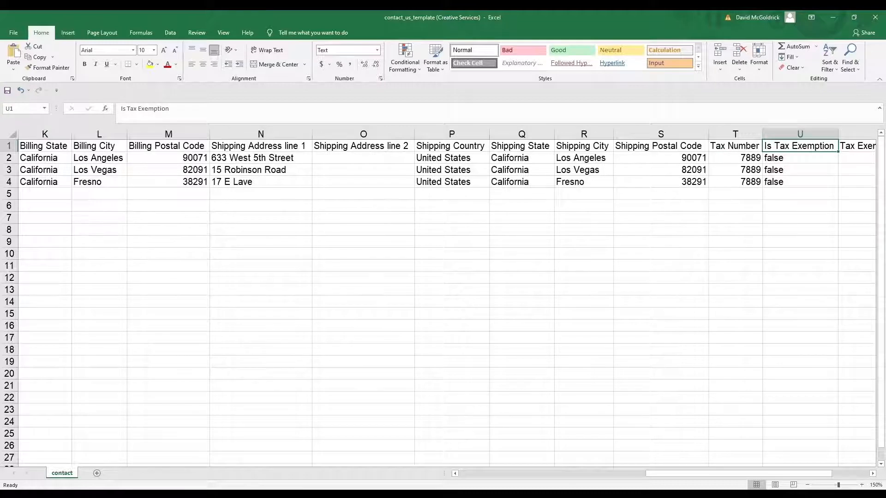
key("Right")
key("Left")
key("Left")
key("Right")
key("Right")
key("Left")
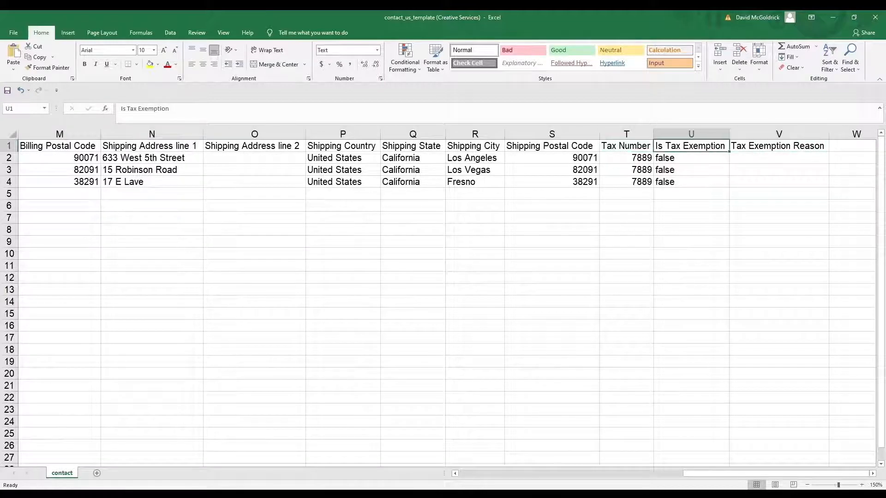
key("Left")
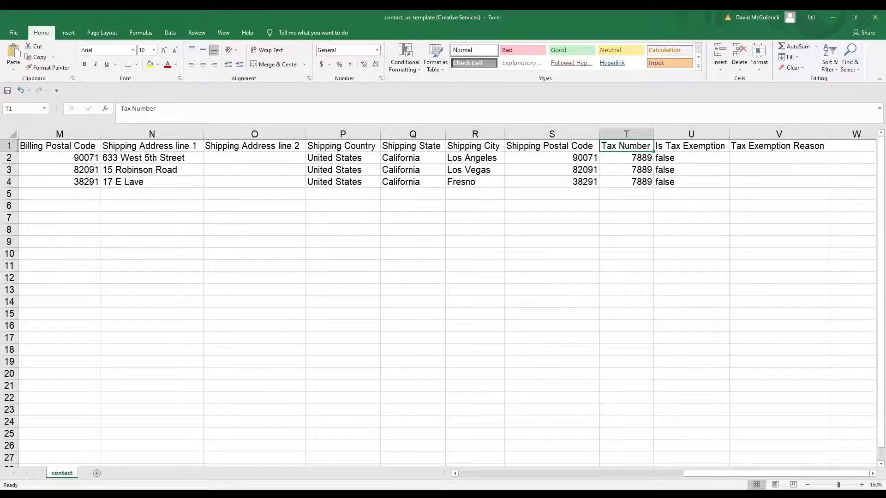
key("Right")
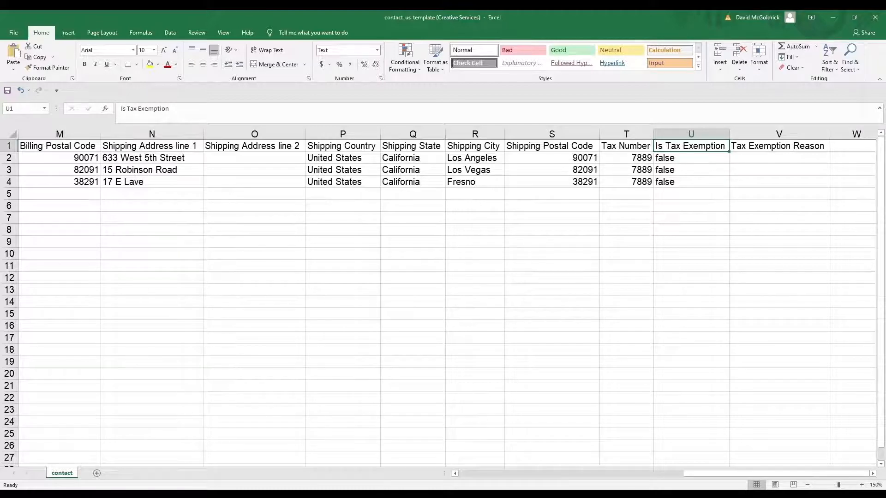
key("Left")
key("Right")
key("Right")
key("Left")
key("Left")
key("Left")
key("Left")
key("Left")
key("Left")
key("Left")
key("Left")
key("Left")
key("Left")
key("Left")
key("Left")
key("Left")
key("Left")
key("Left")
key("Left")
key("Left")
key("Left")
key("Left")
key("Left")
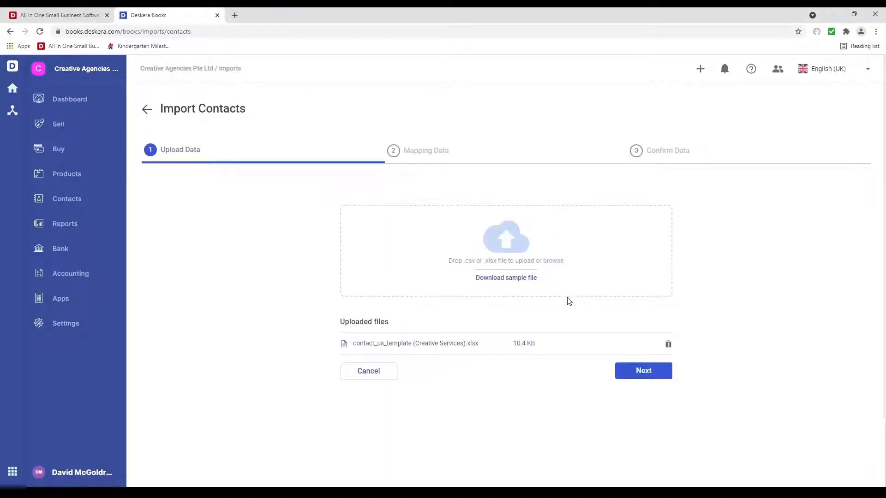
Step: Advance to Mapping Data and verify Contact Name and every column through Tax Exemption Reason
left_click(629, 374)
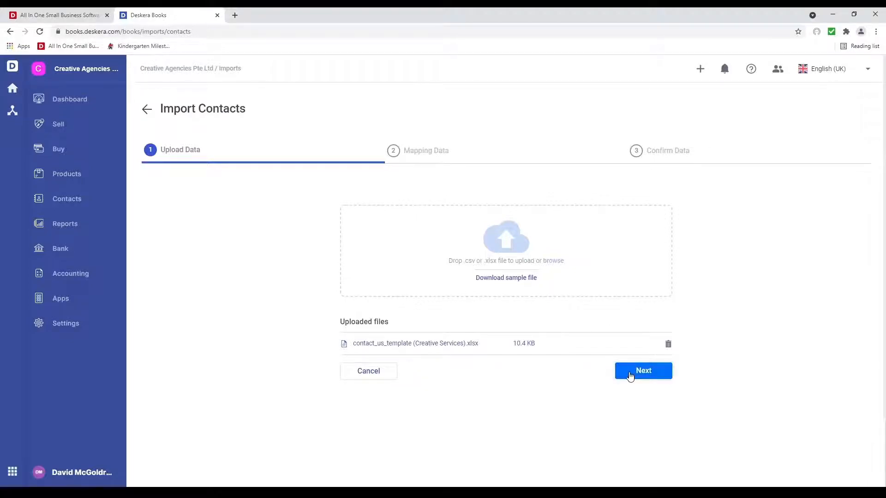
scroll(539, 404, "down", 5)
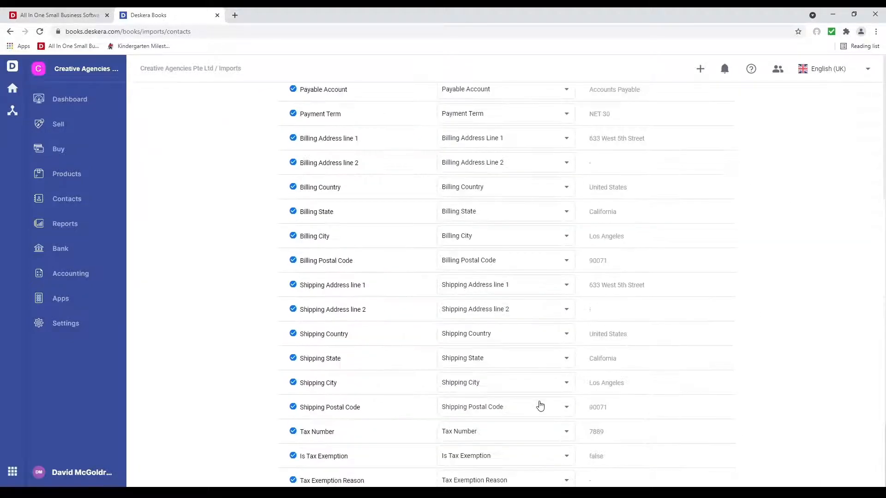
scroll(540, 405, "up", 5)
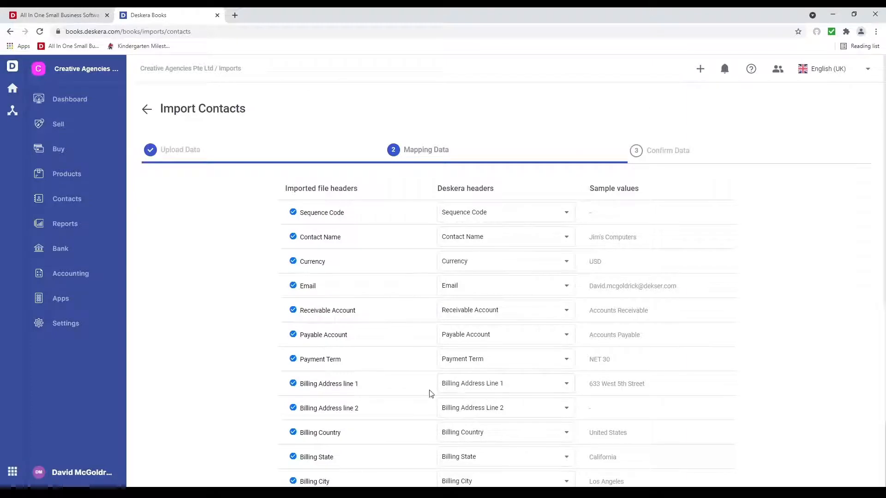
left_click(477, 240)
scroll(489, 295, "down", 1)
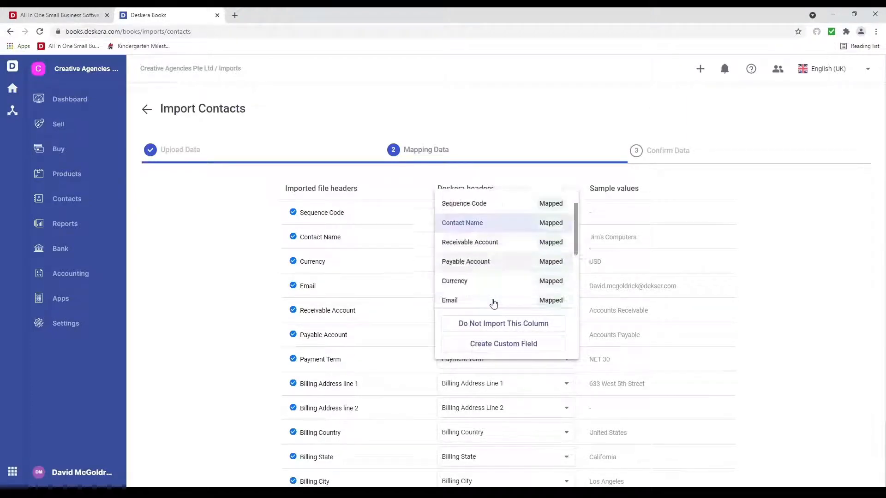
scroll(493, 300, "down", 5)
scroll(475, 277, "up", 8)
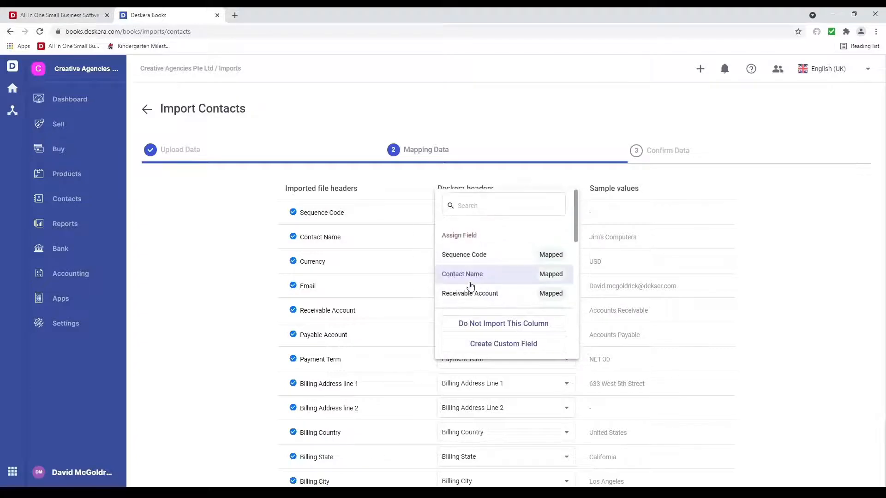
left_click(470, 282)
scroll(388, 346, "down", 6)
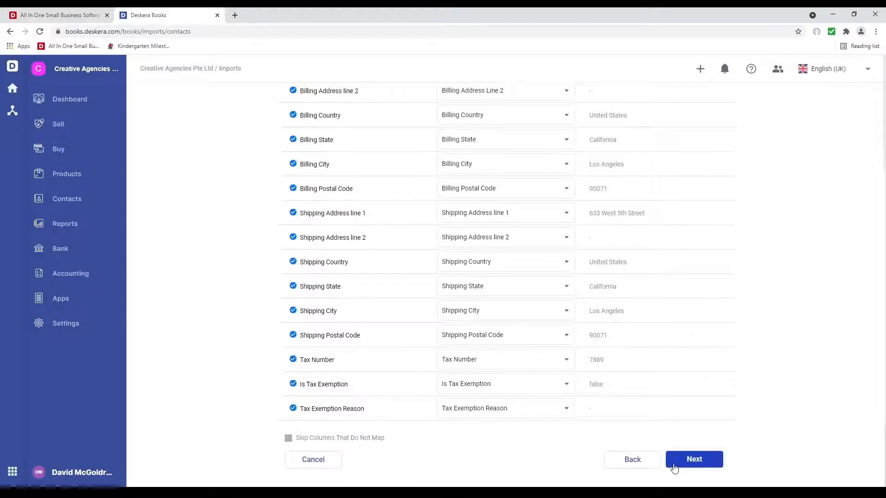
Step: Change all three contacts' payment term from NET 30 to NET 10 and submit the import
left_click(684, 468)
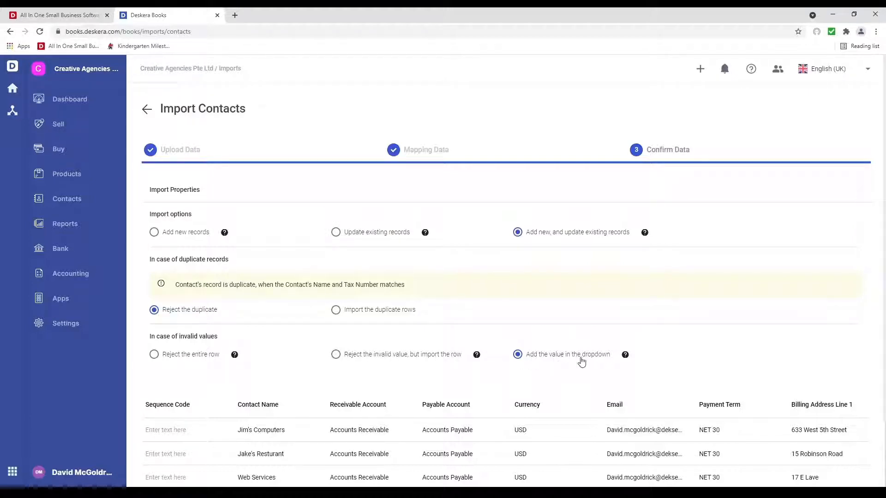
scroll(318, 387, "down", 2)
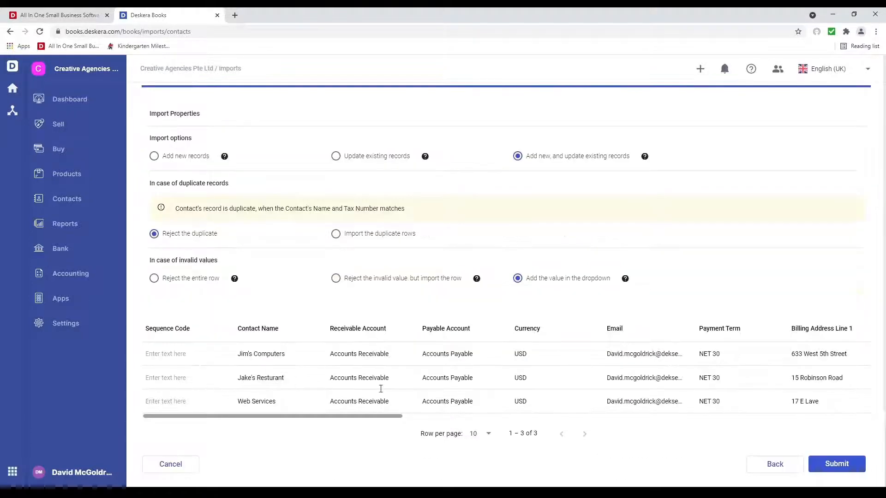
left_click_drag(397, 417, 494, 421)
left_click(460, 356)
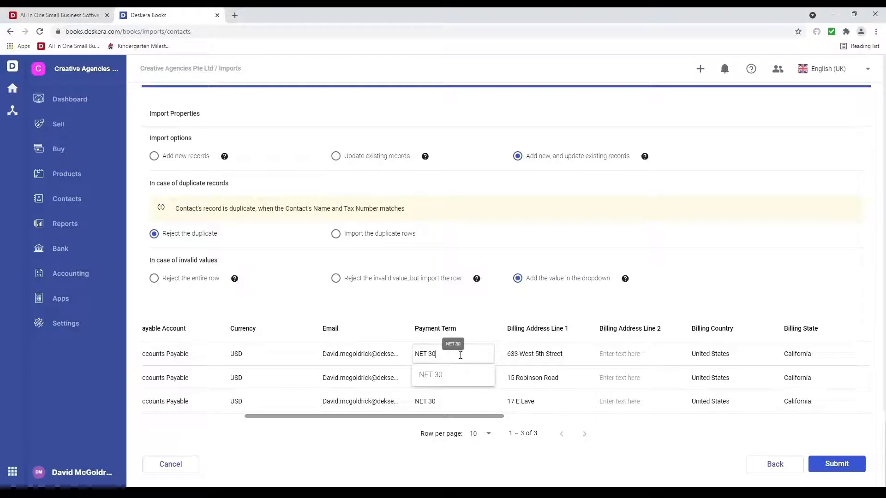
key("BackSpace")
key("BackSpace")
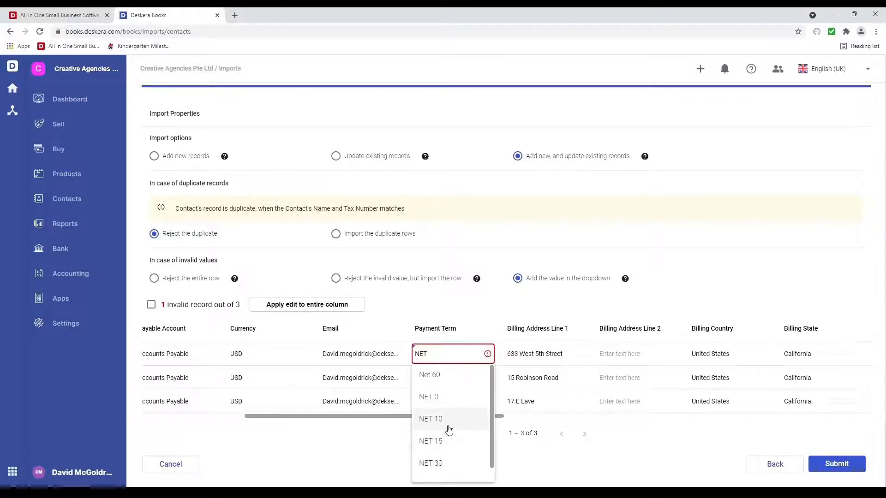
left_click(449, 429)
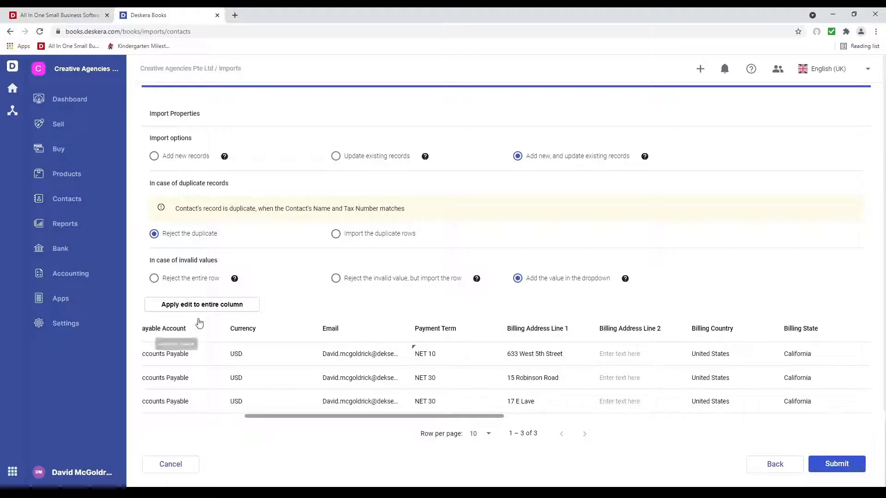
left_click(204, 309)
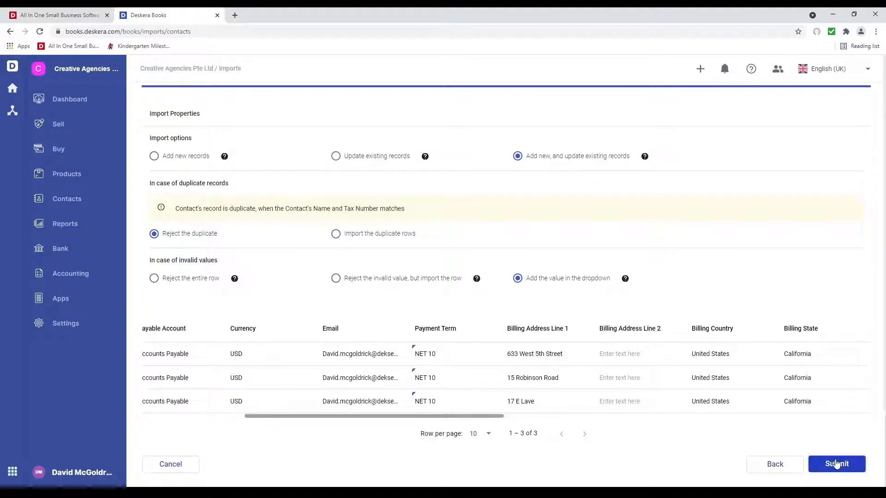
left_click(837, 463)
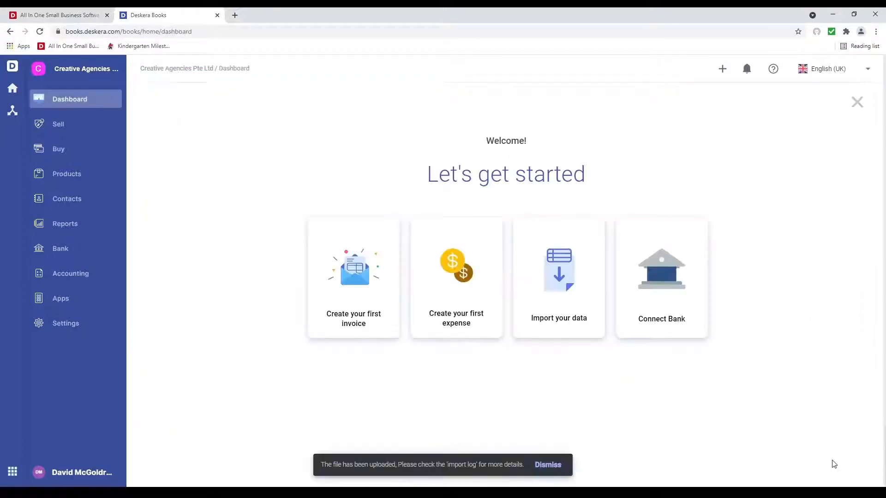
Step: Verify the imported contacts, then start a tracked/non-tracked products import and download its sample file
left_click(76, 203)
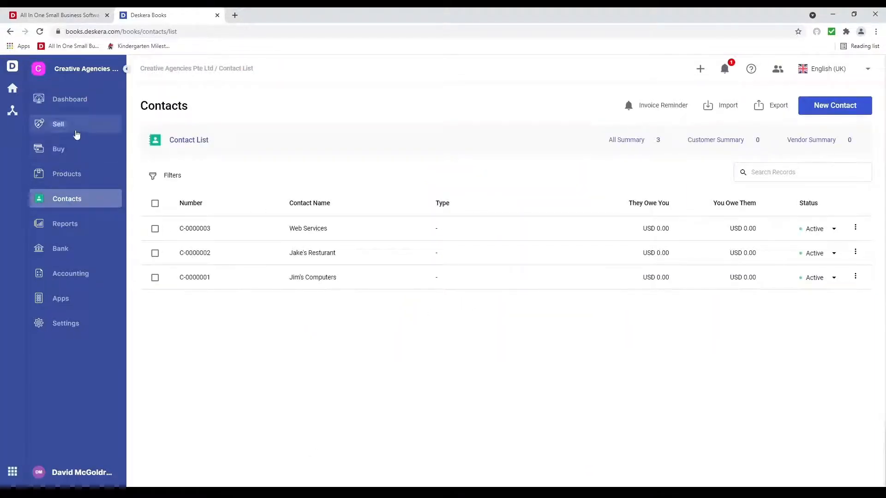
left_click(79, 102)
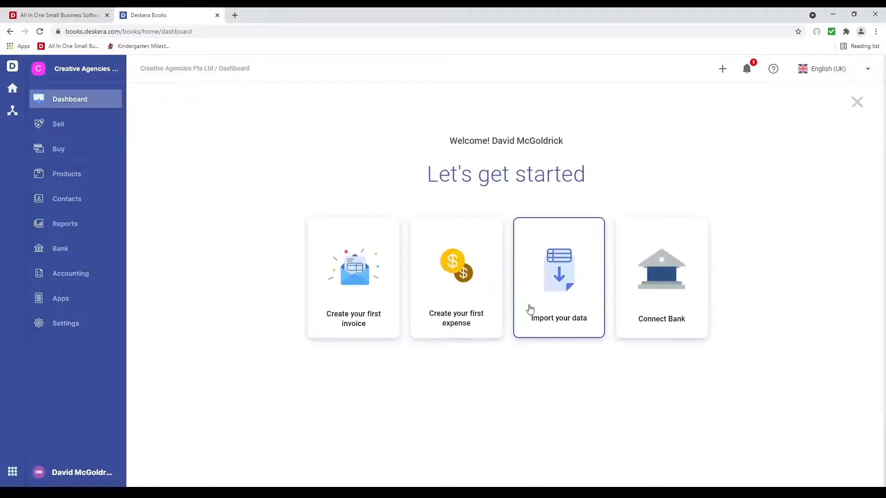
left_click(567, 290)
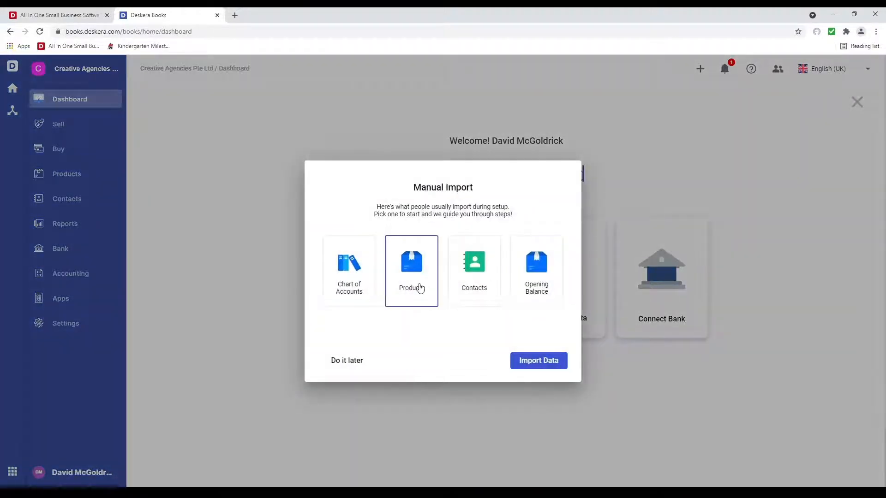
left_click(554, 363)
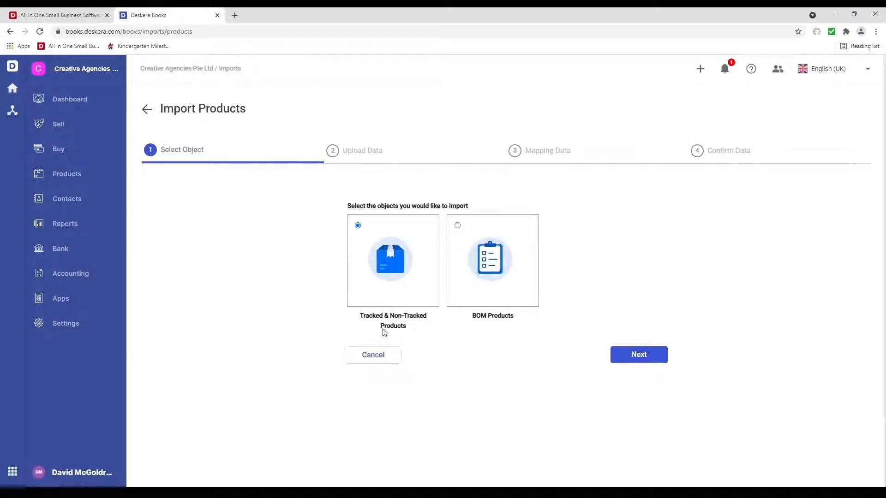
left_click(660, 355)
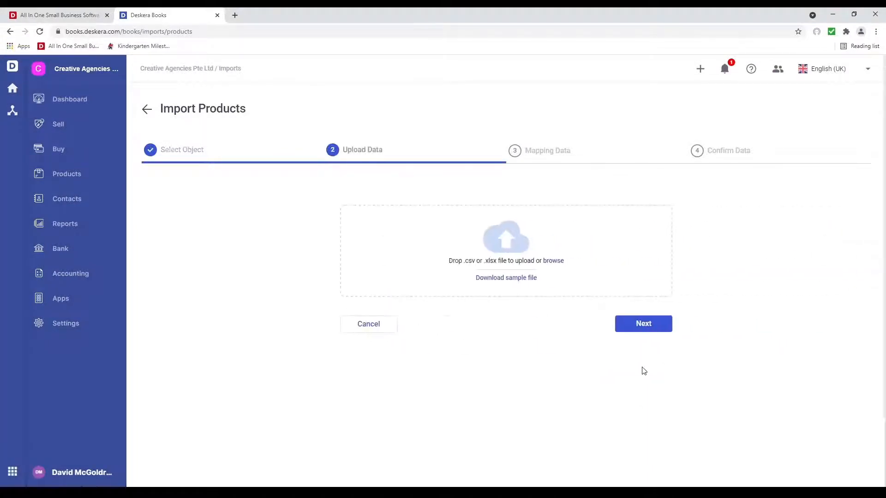
left_click(513, 279)
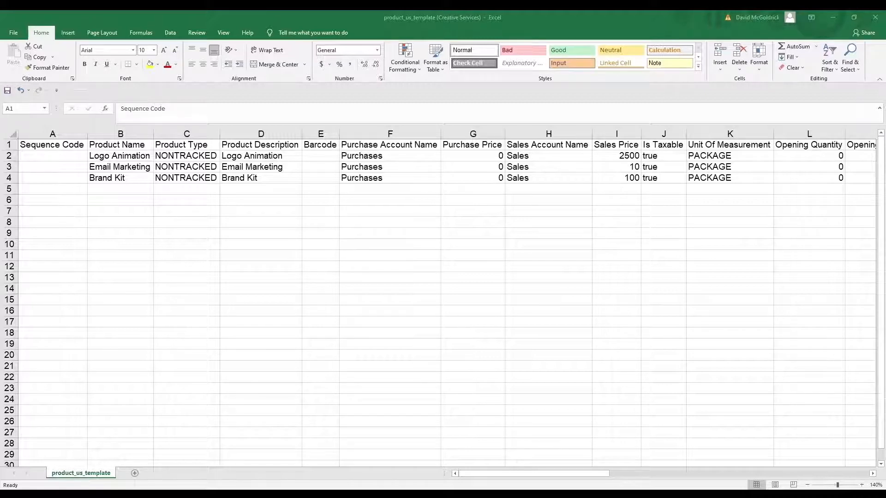
left_click(325, 494)
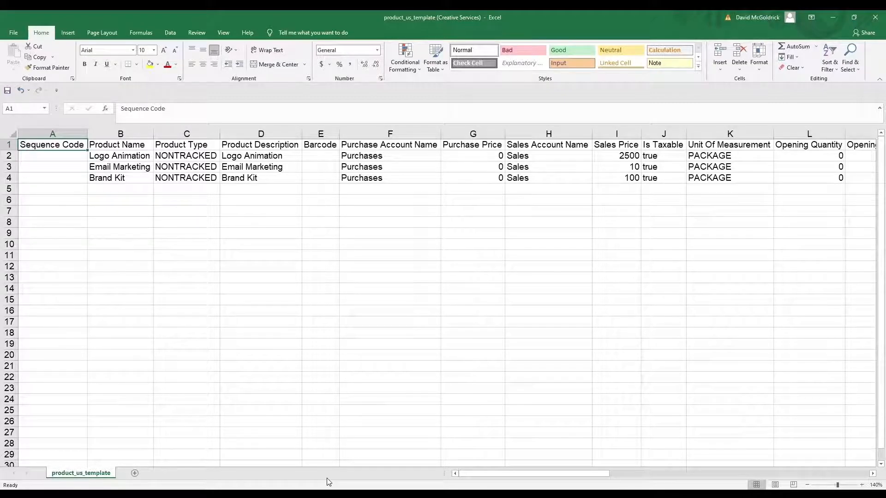
key("Down")
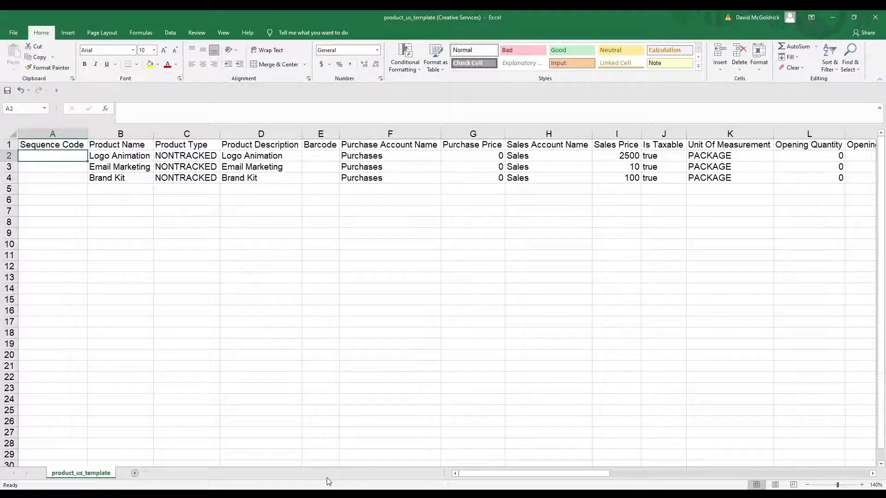
key("Up")
key("Right")
key("Right")
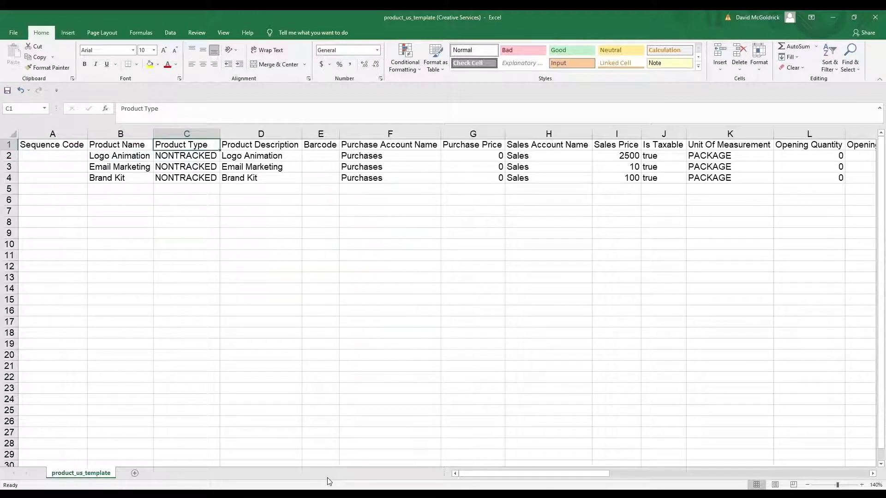
key("Right")
key("Right")
key("Right")
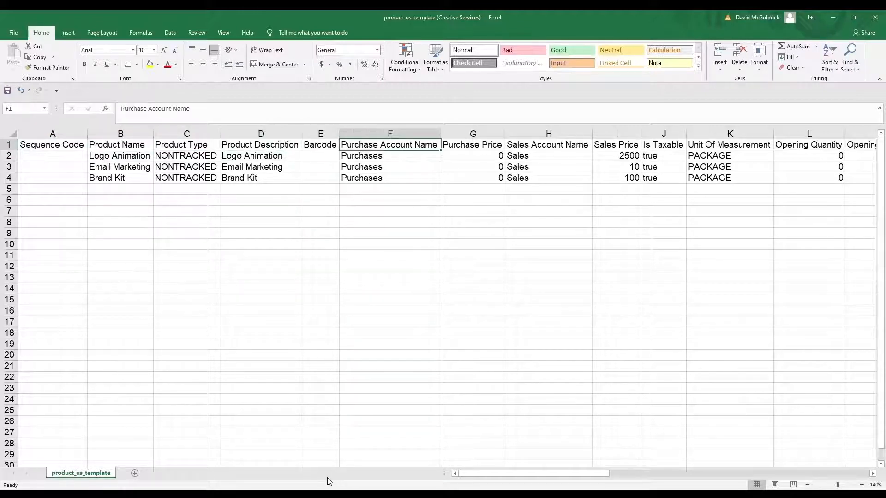
key("Right")
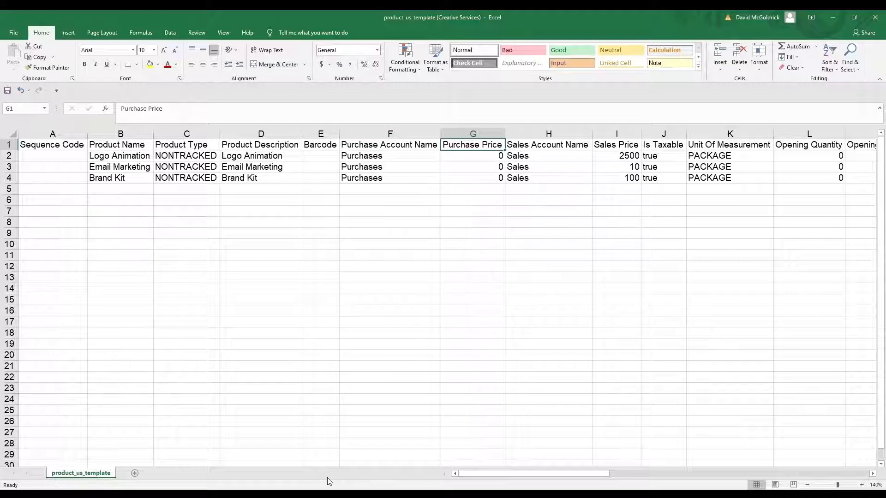
key("Right")
key("Right")
key("Right")
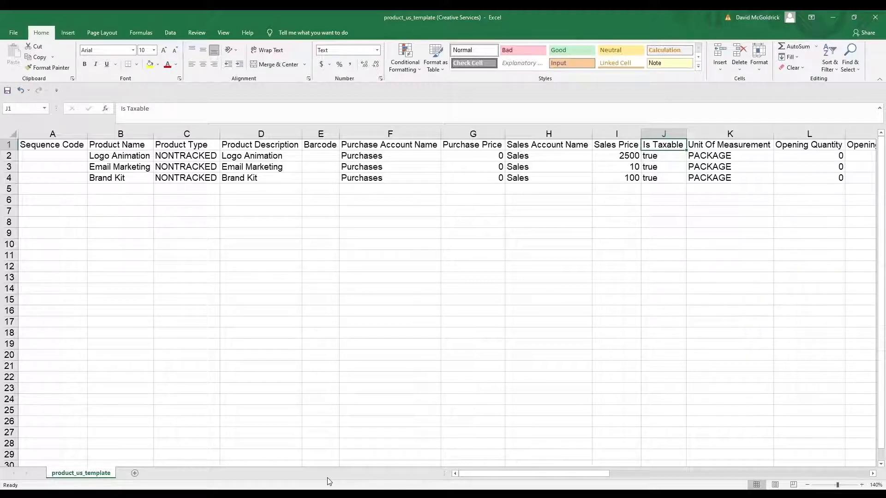
key("Left")
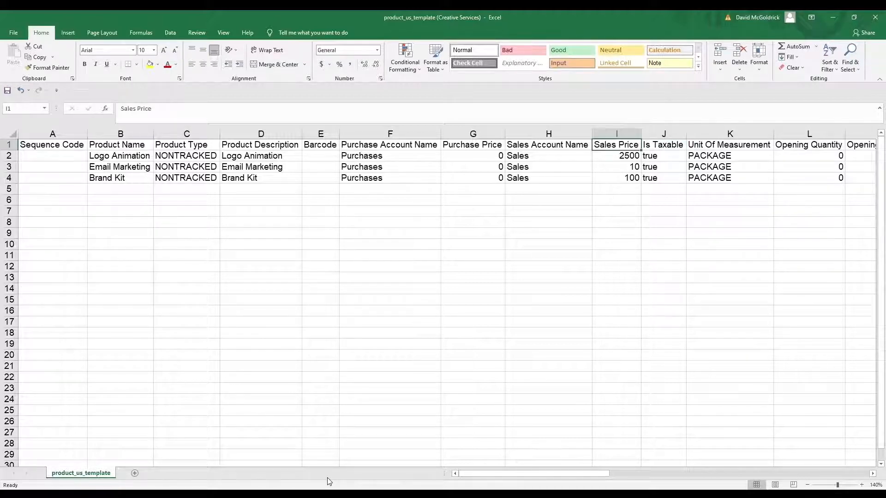
key("Right")
key("Down")
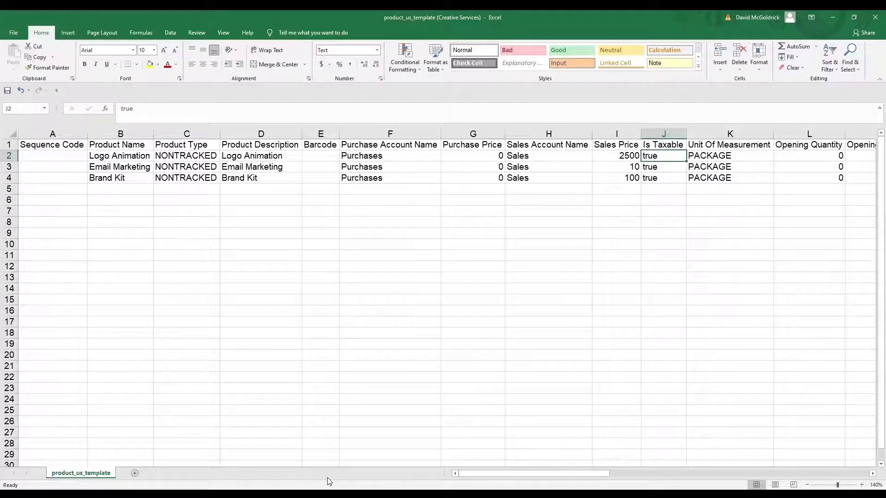
key("Up")
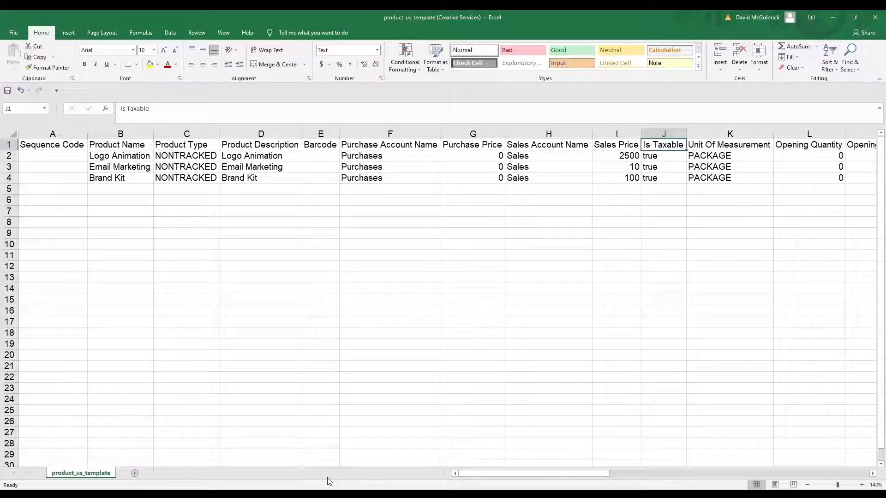
key("Right")
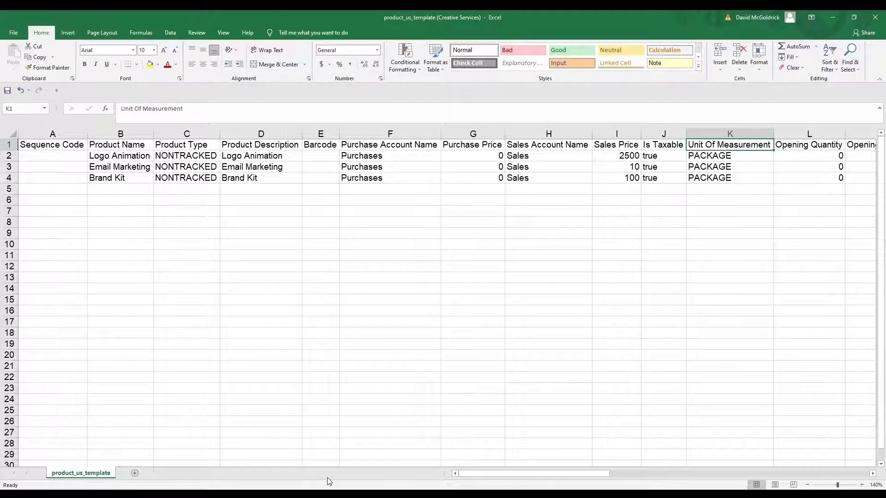
key("Right")
key("Right")
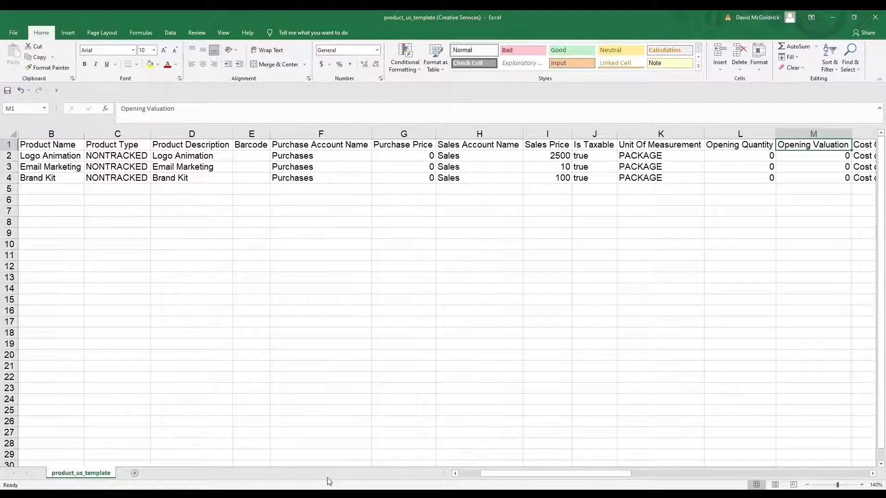
key("Down")
key("Left")
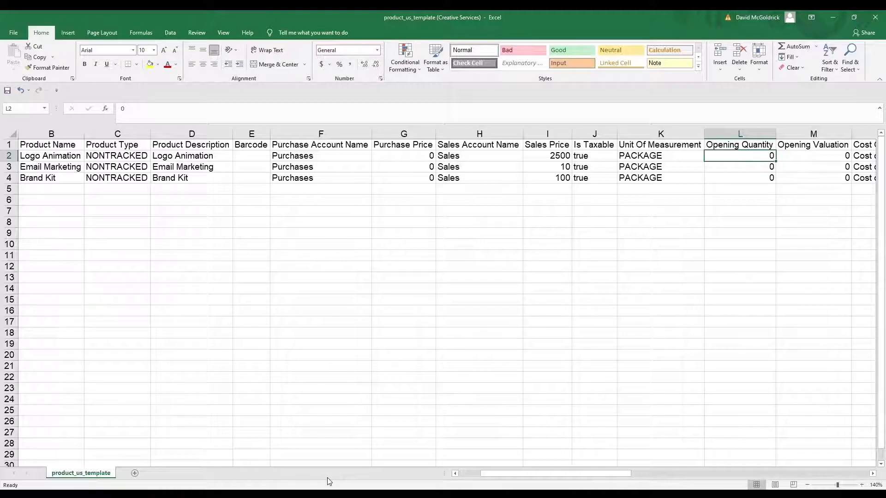
Step: Enter Logo Animation's opening quantity 5 and valuation 154, then reset both to 0
type("5")
key("Tab")
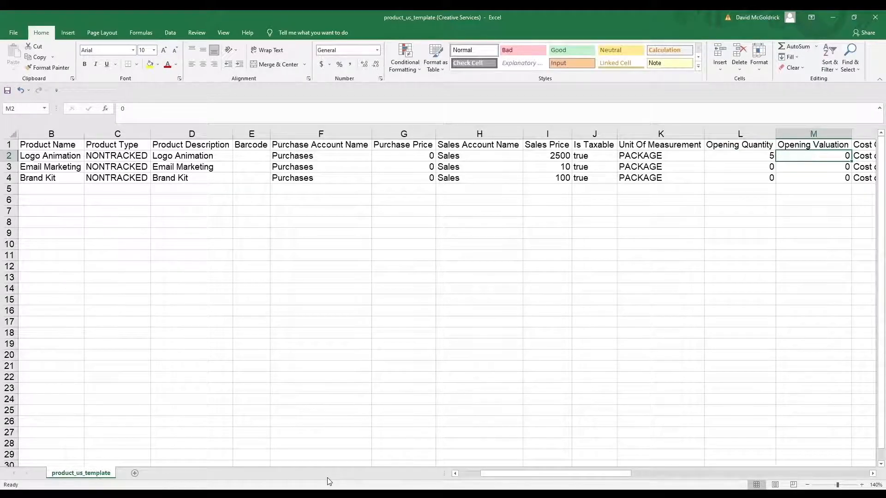
type("154")
key("Return")
key("Right")
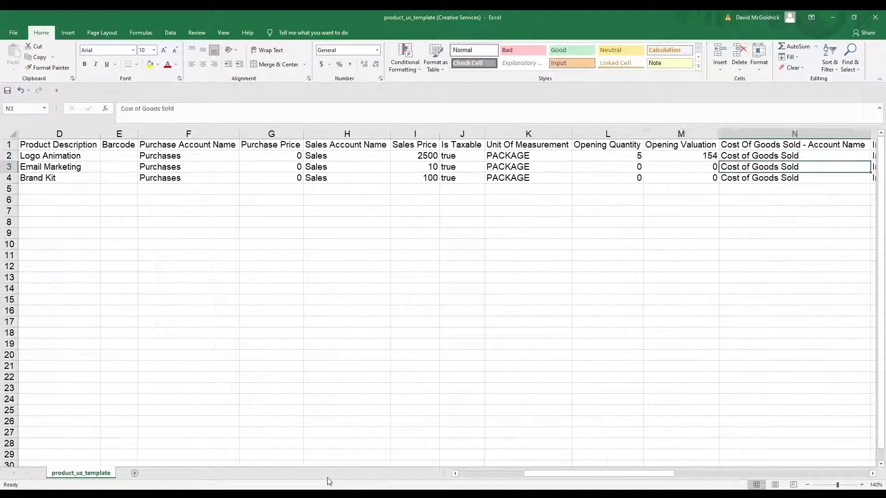
key("Left")
key("Left")
key("Up")
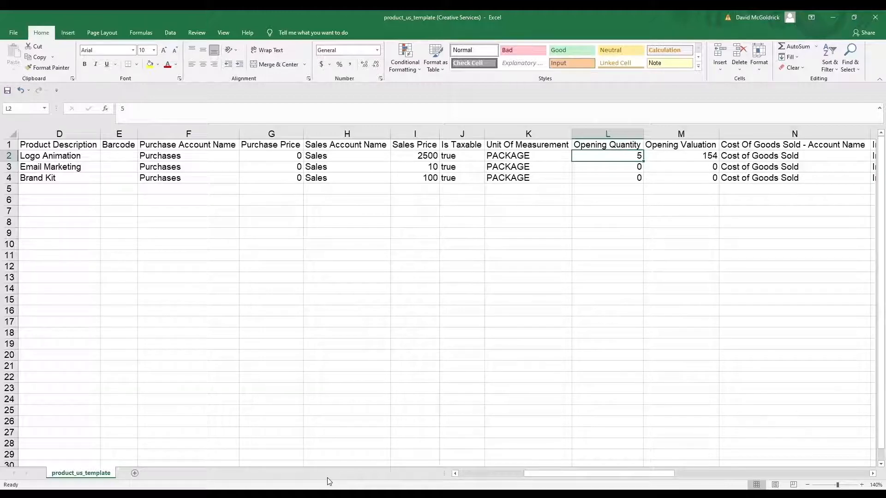
type("0")
key("Tab")
type("0")
key("Tab")
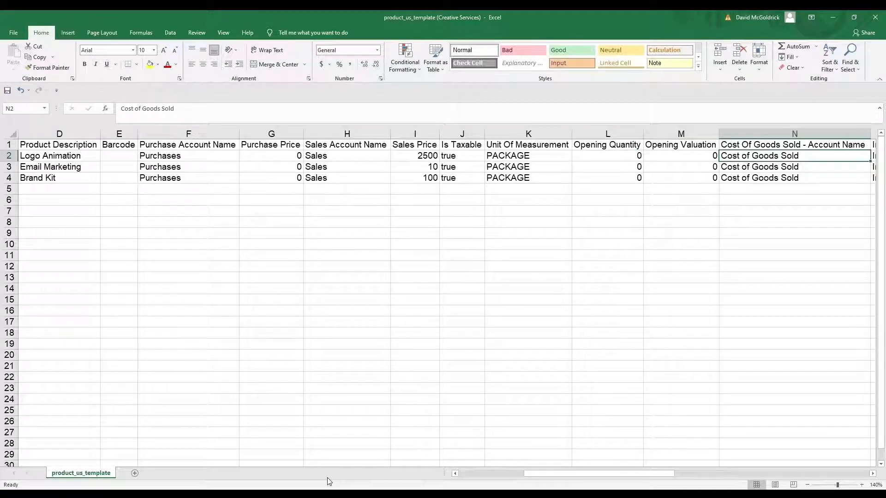
Step: Review the inventory, warehouse and return account columns and the empty columns beyond them
key("Tab")
key("Tab")
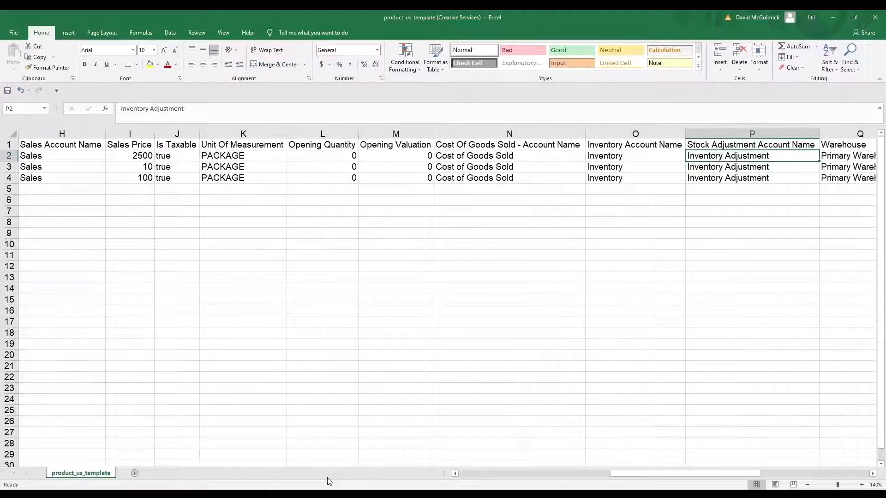
key("Tab")
key("Tab")
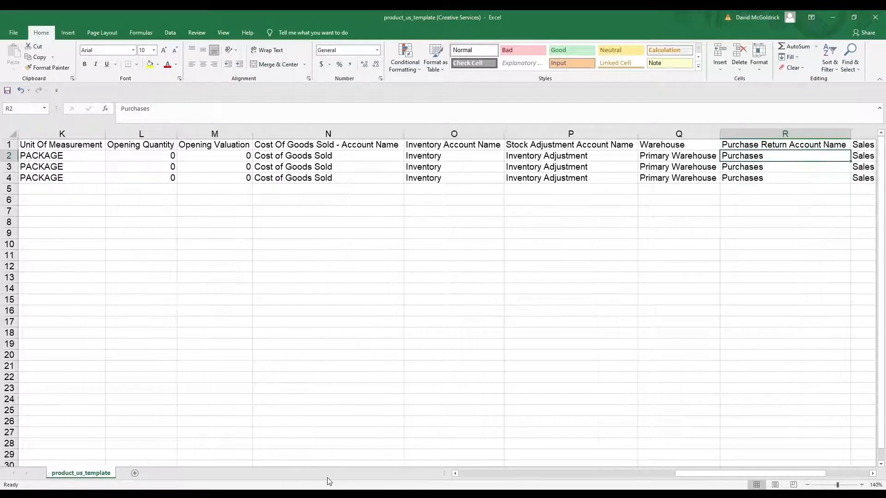
key("Tab")
key("Tab")
key("Up")
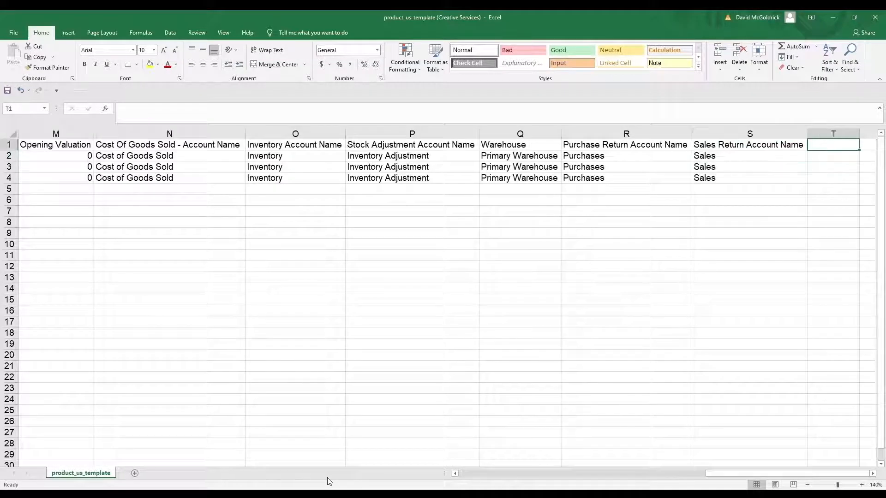
key("Tab")
key("Tab")
key("Left")
key("Right")
key("Left")
key("Left")
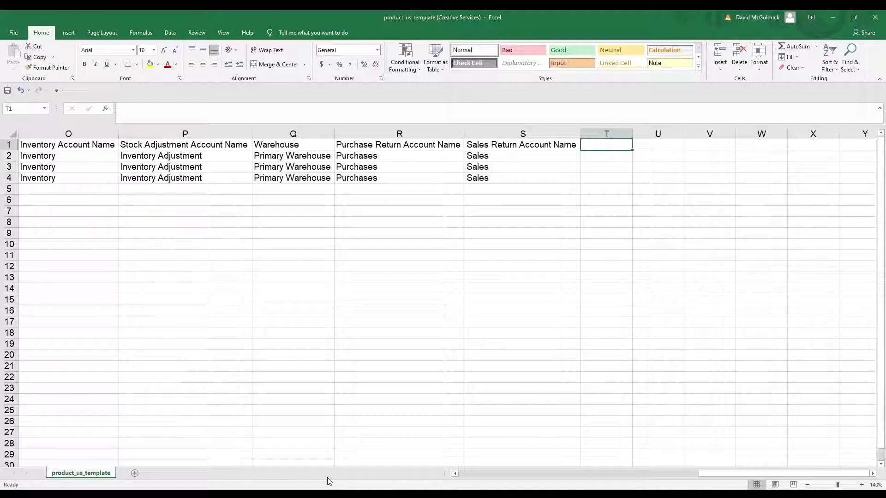
key("Right")
key("Left")
key("Right")
key("Right")
key("Left")
key("Left")
key("Right")
key("Right")
key("Left")
key("Left")
key("Right")
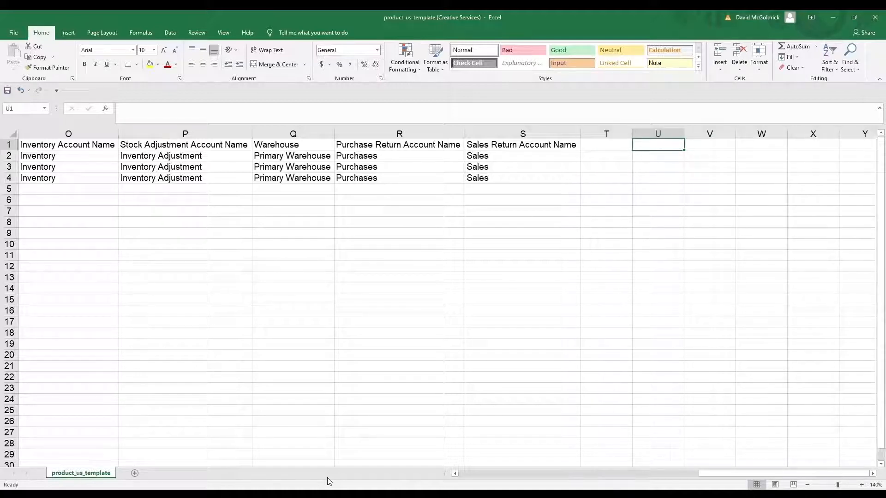
key("Down")
key("Down")
key("Down")
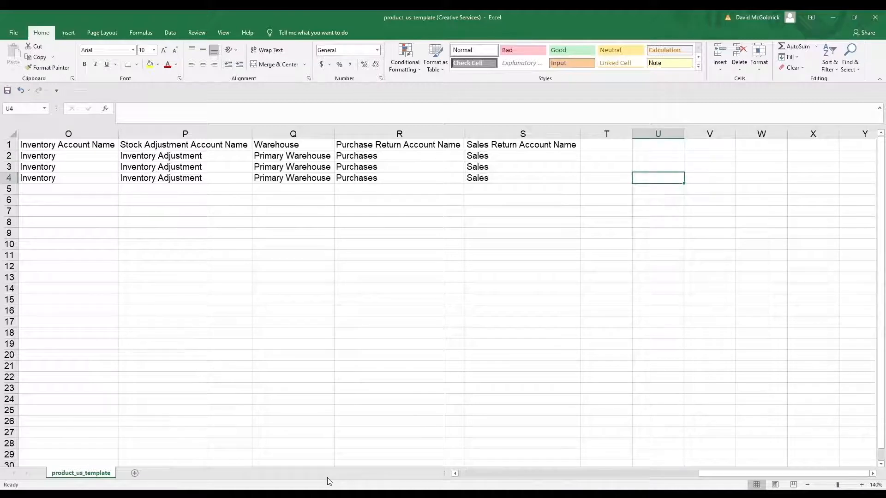
key("Left")
key("Left")
key("Left")
key("Left")
key("Left")
key("Left")
key("Left")
key("Left")
key("Left")
key("Left")
key("Left")
key("Left")
key("Left")
key("Left")
key("Left")
key("Left")
key("Left")
key("Left")
key("Left")
key("Left")
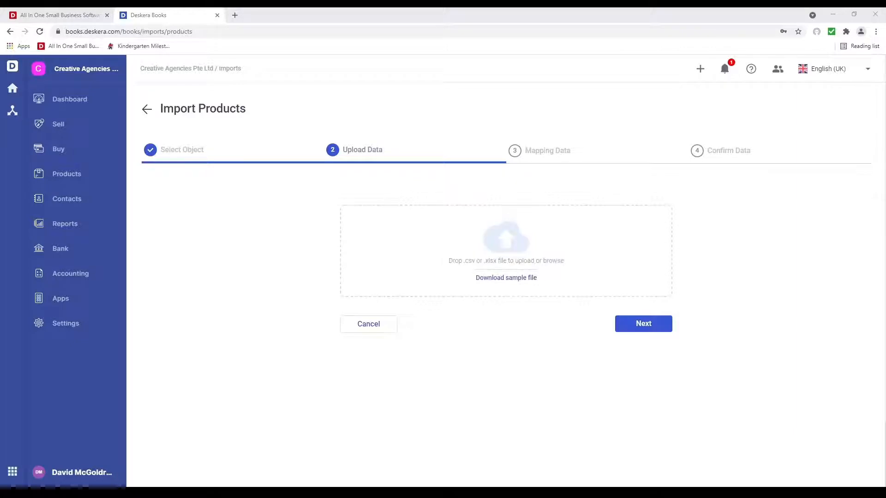
Step: Upload product_us_template (Creative Services).xlsx to the product import and continue to mapping
left_click_drag(506, 278, 534, 260)
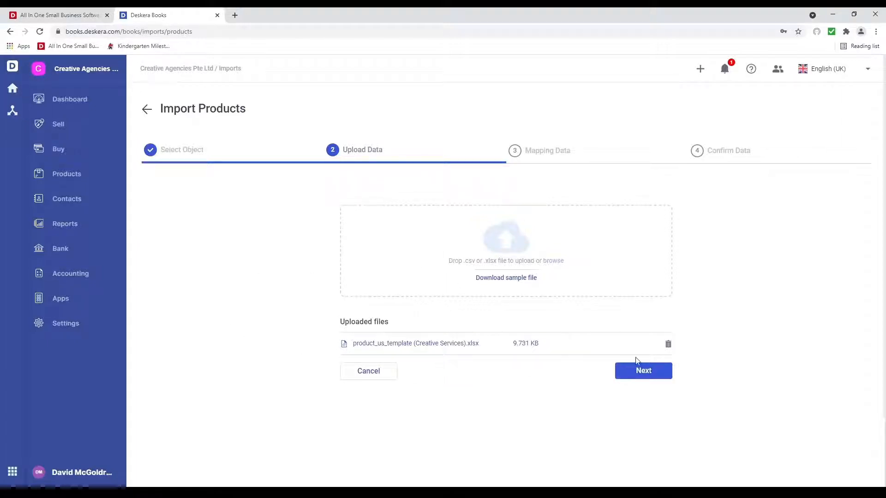
left_click(643, 370)
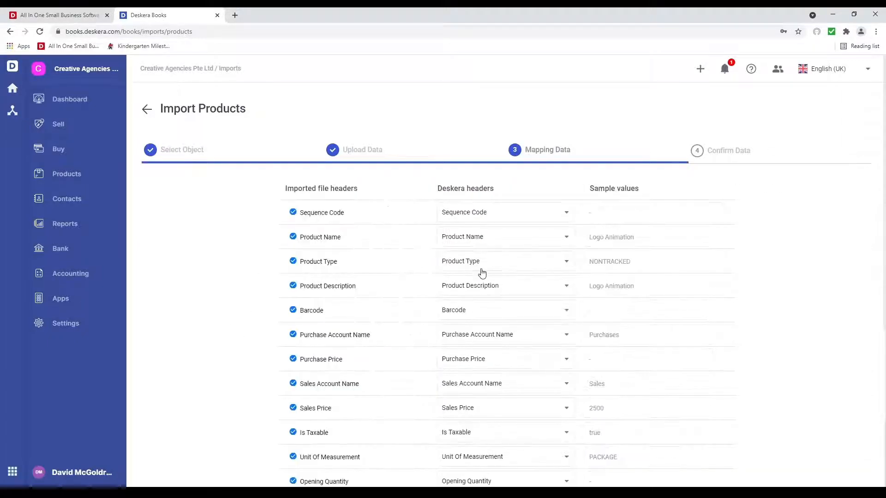
Step: Keep the automatic mapping after checking the Product Name and Inventory Account Name field choices
scroll(495, 432, "down", 4)
scroll(495, 432, "down", 2)
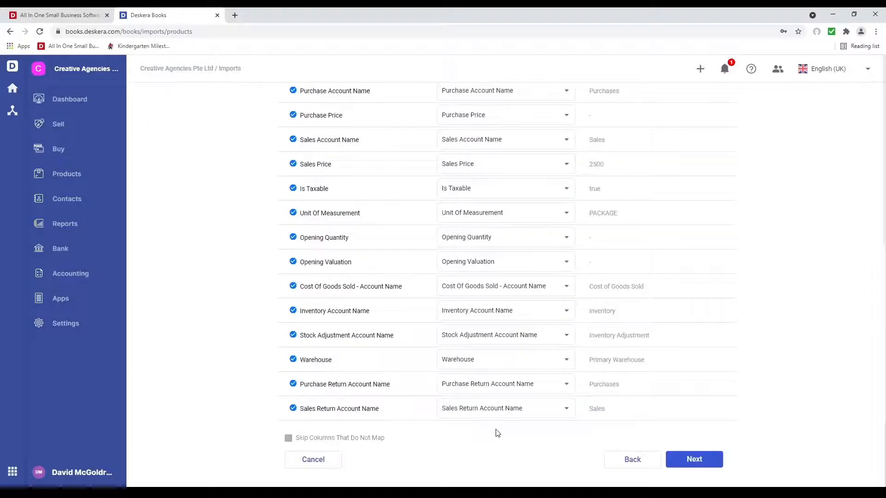
scroll(495, 432, "up", 6)
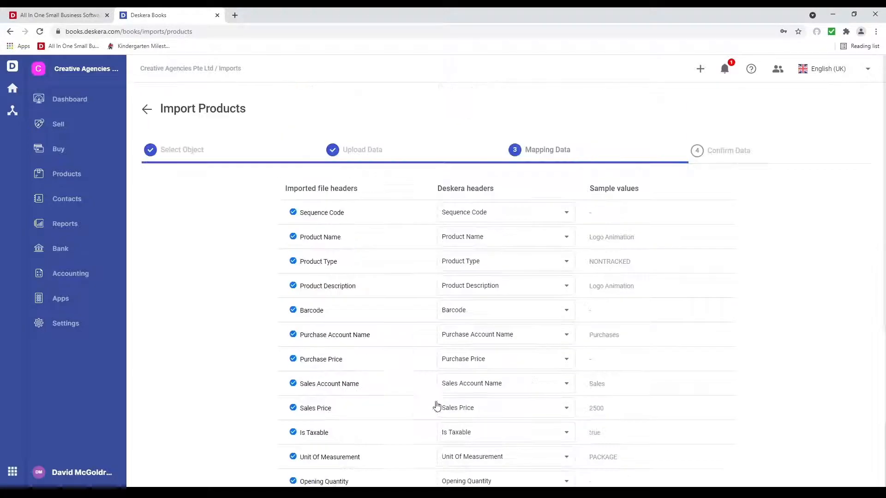
left_click(494, 238)
scroll(502, 277, "down", 1)
scroll(502, 277, "down", 4)
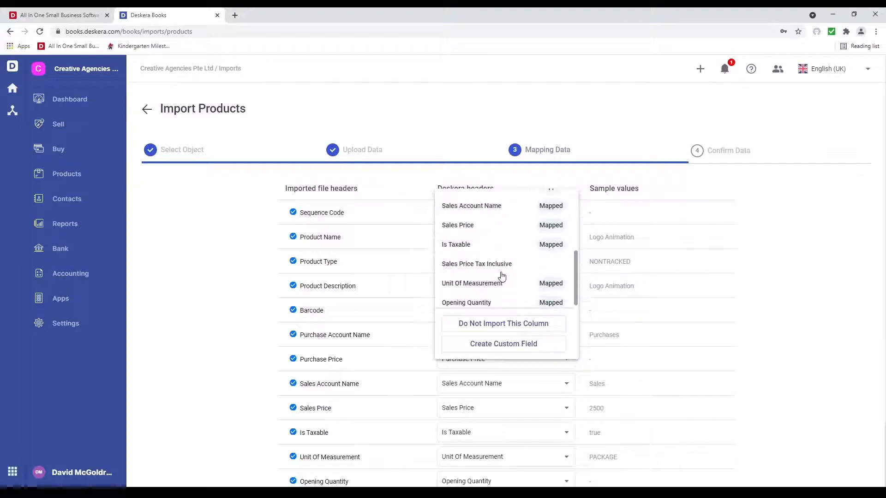
scroll(489, 312, "down", 2)
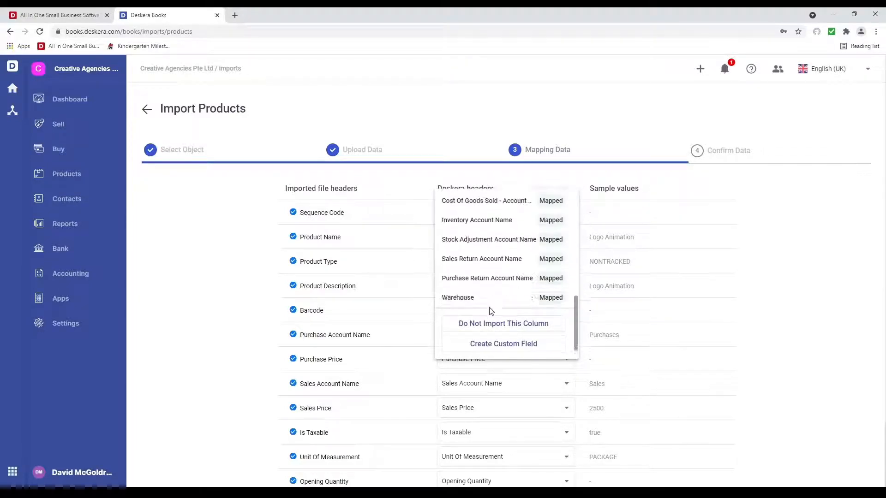
scroll(490, 309, "up", 7)
left_click(736, 296)
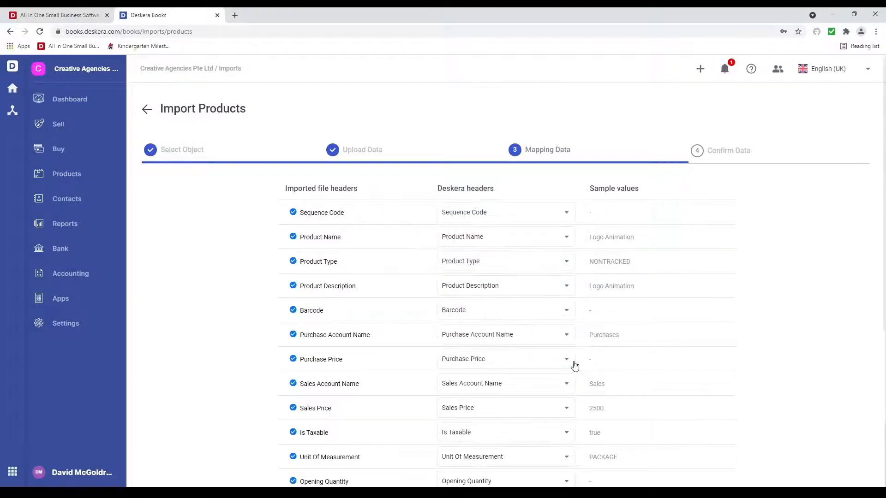
scroll(574, 363, "down", 5)
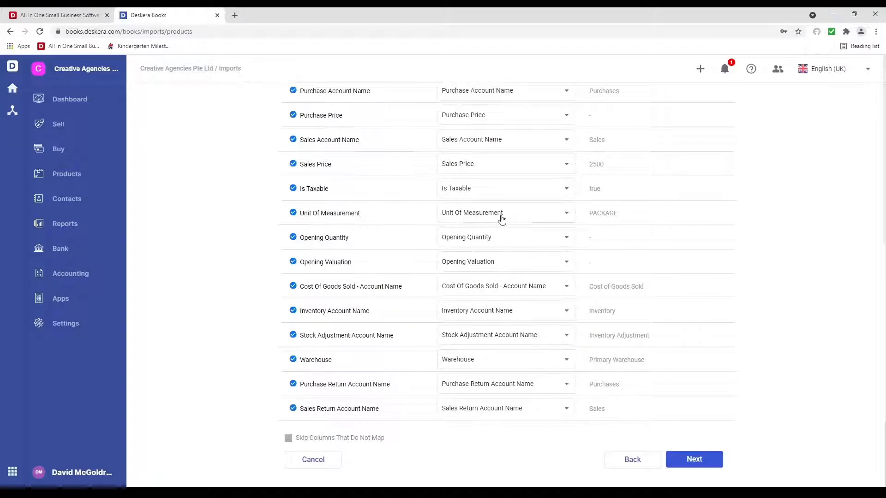
left_click(514, 311)
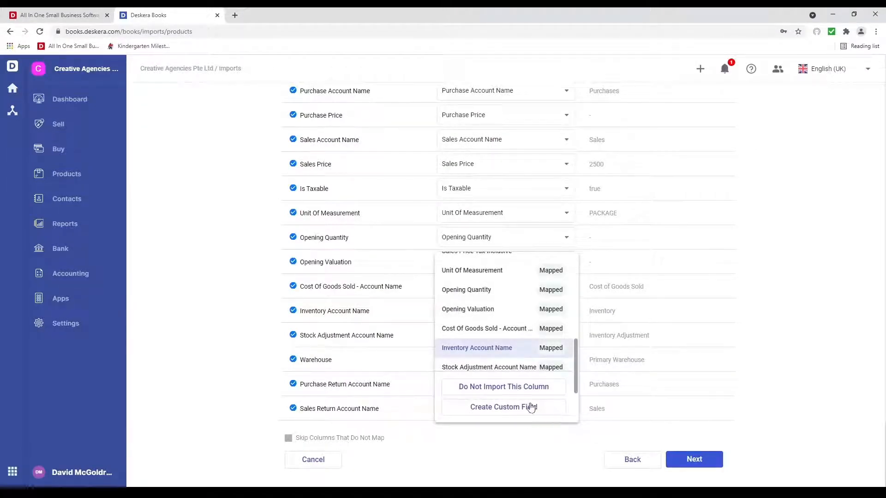
left_click(486, 447)
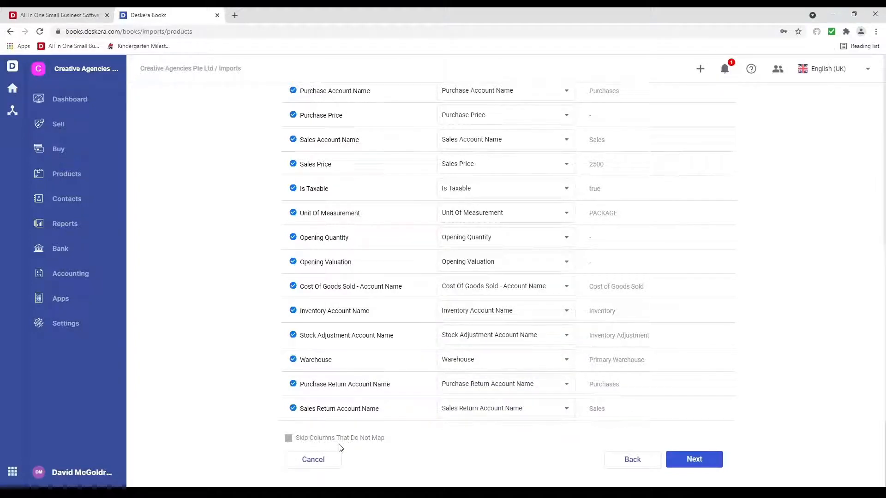
left_click(711, 462)
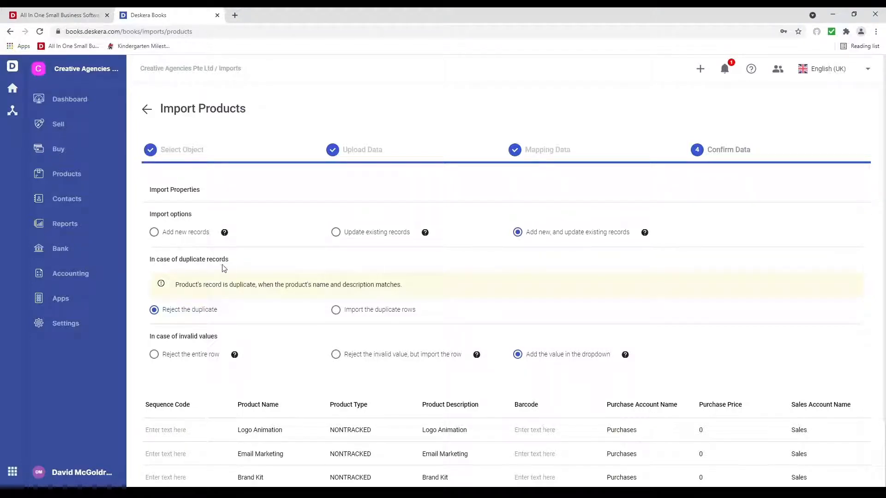
Step: Change Brand Kit's Sales Price from 100 to 105 and submit the product import
scroll(323, 396, "down", 2)
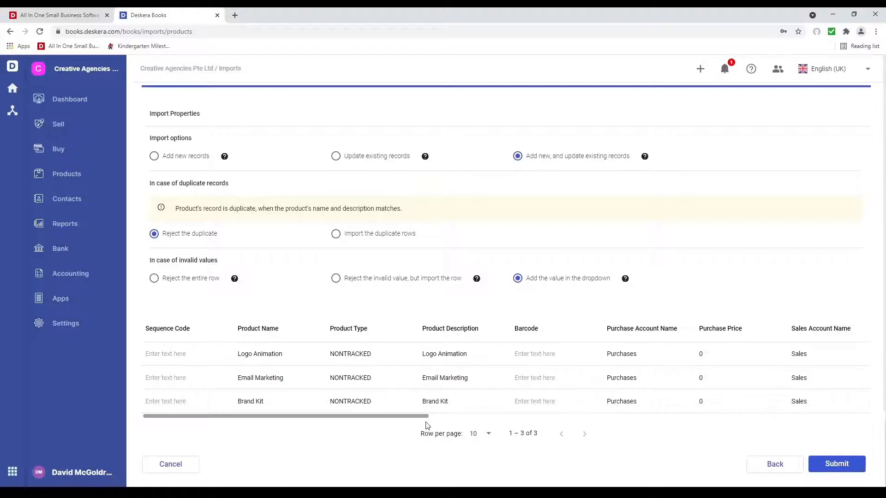
left_click_drag(411, 417, 562, 416)
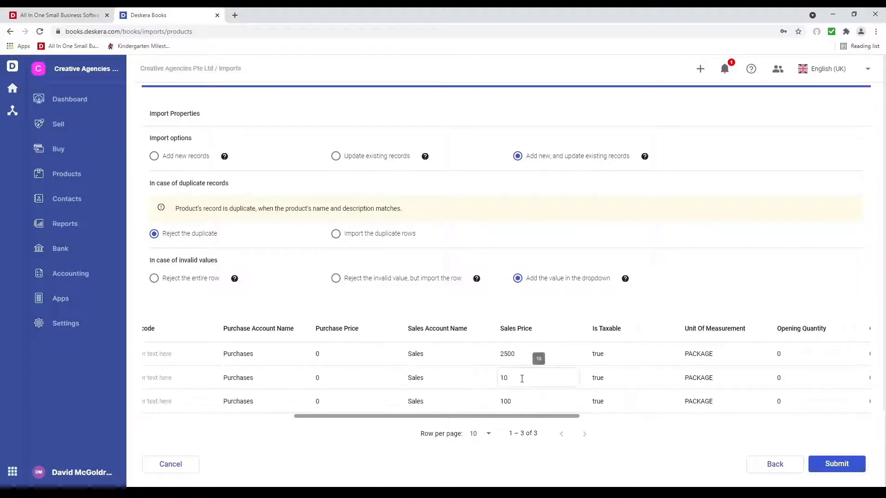
left_click(515, 382)
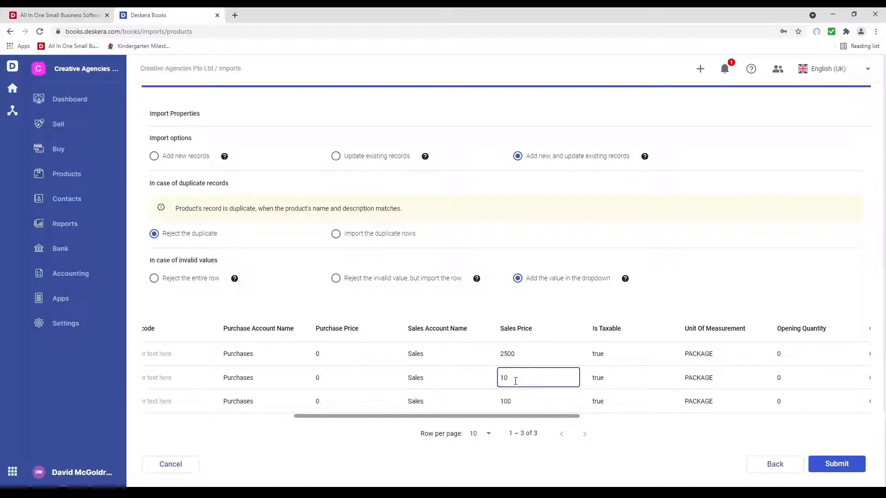
left_click(517, 400)
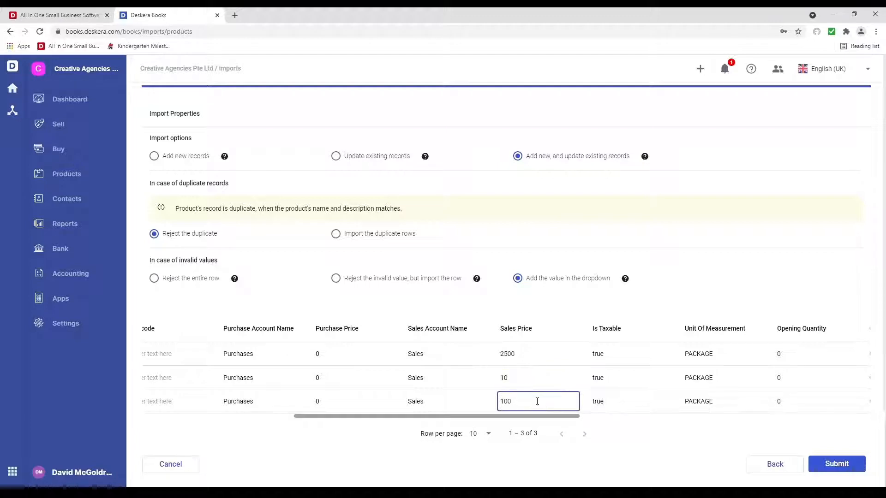
key("BackSpace")
type("5")
left_click(658, 456)
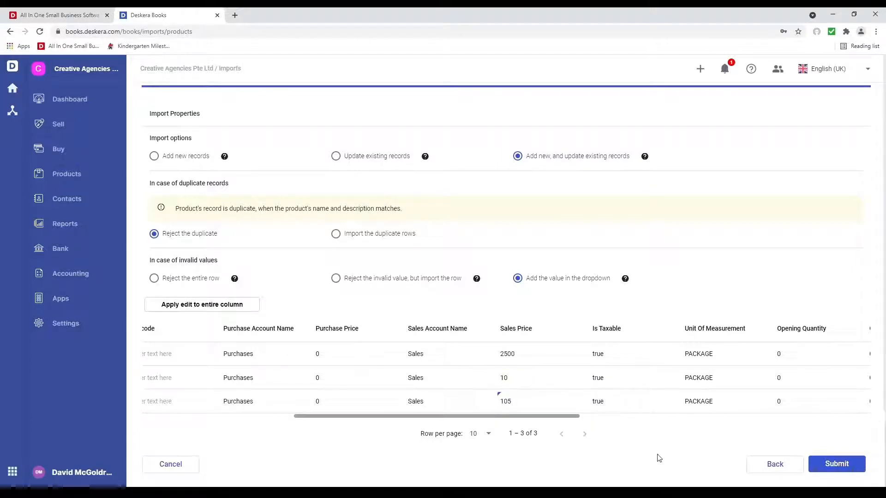
left_click(843, 463)
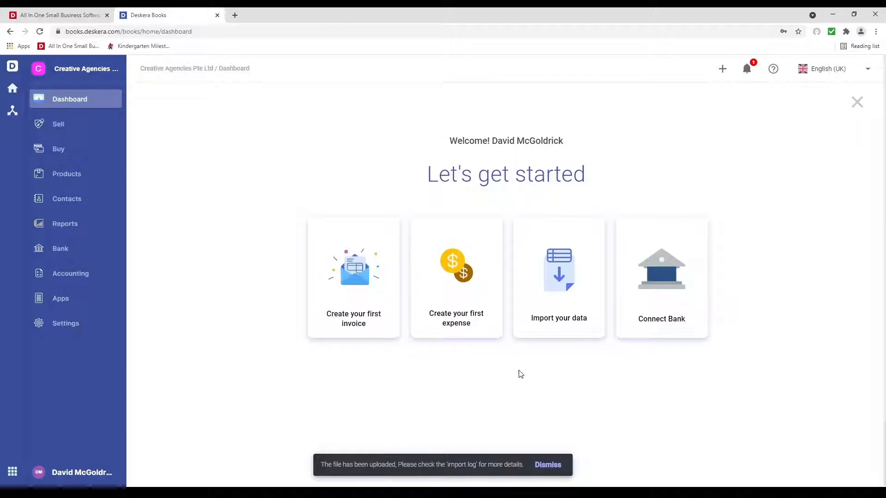
Step: Confirm the imported products in the Products list, revisit the product import, then go to Accounting
left_click(86, 174)
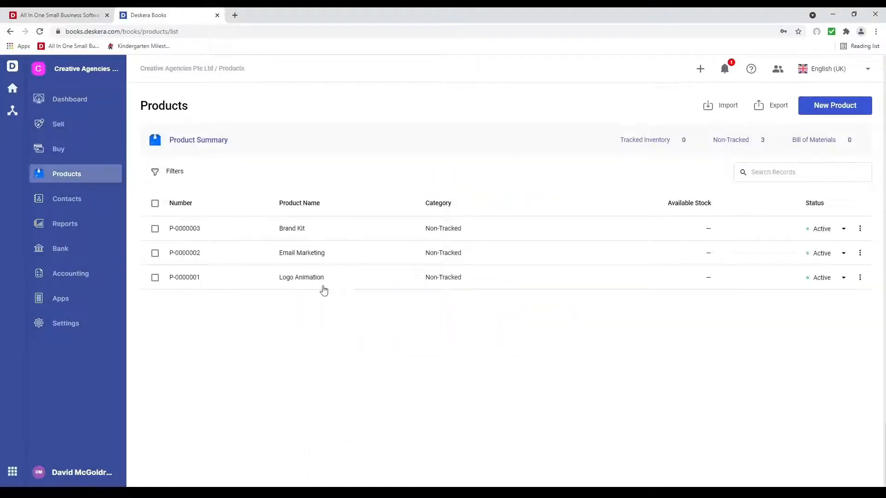
left_click(83, 104)
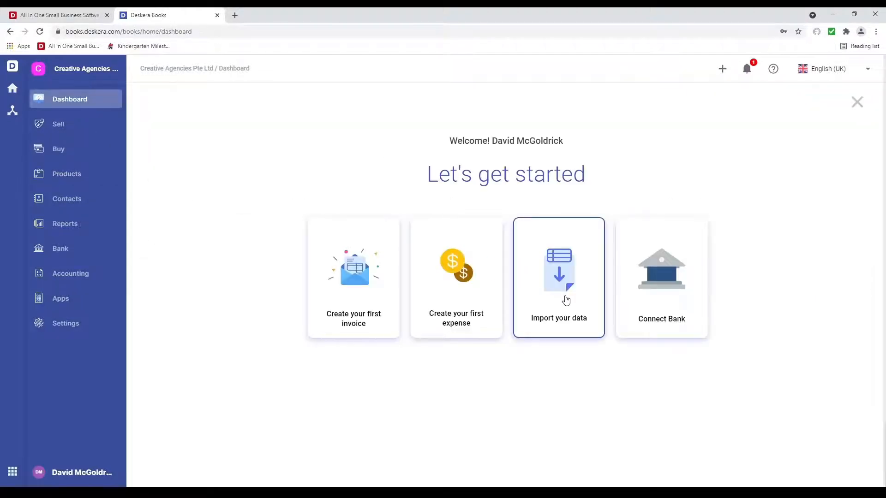
left_click(567, 301)
left_click(422, 283)
left_click(529, 360)
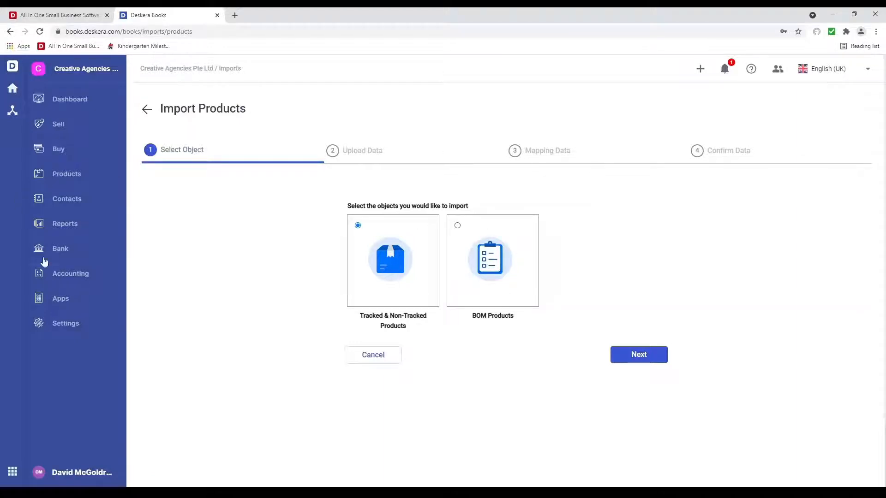
left_click(60, 274)
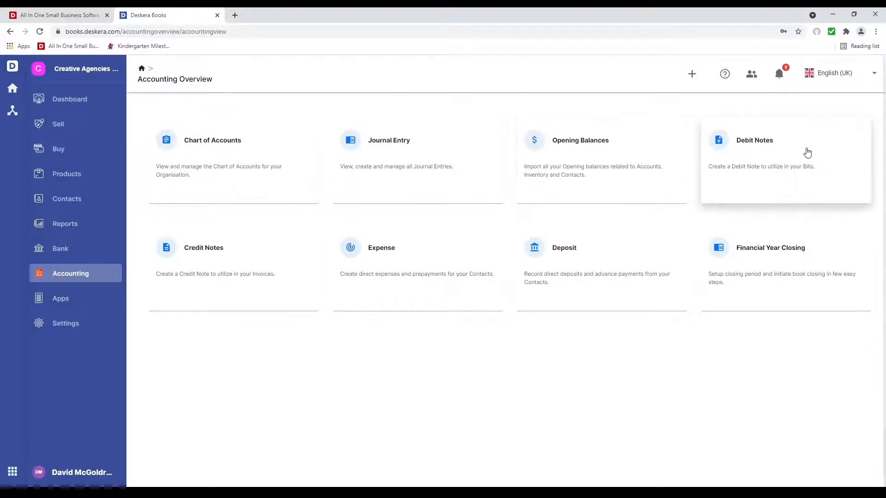
Step: Set financial year closing to Monthly with Retained Earnings as the retained earning account
left_click(774, 266)
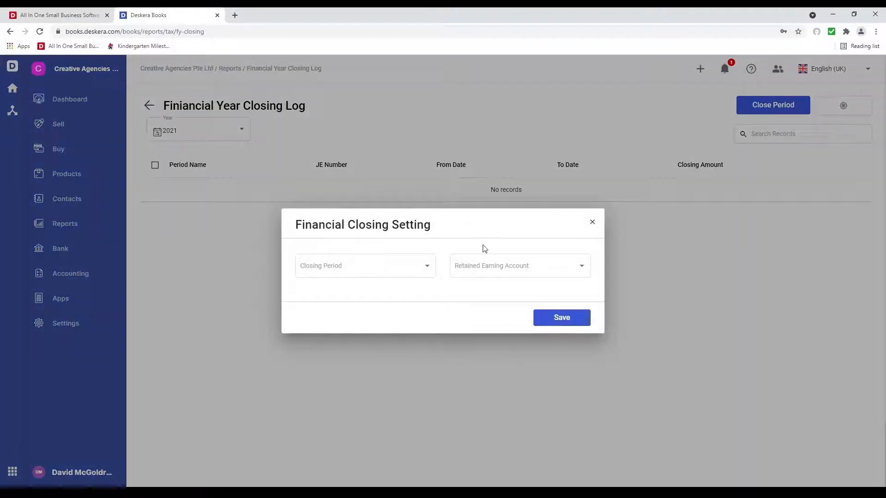
left_click(428, 262)
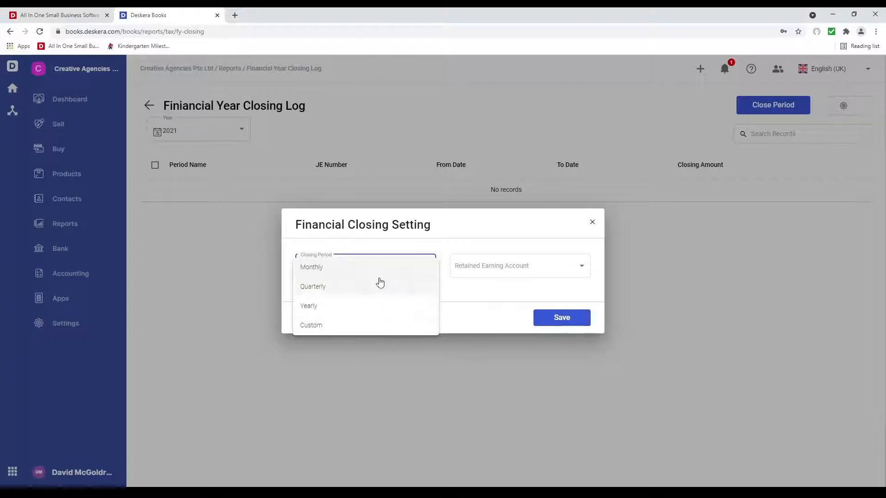
left_click(381, 265)
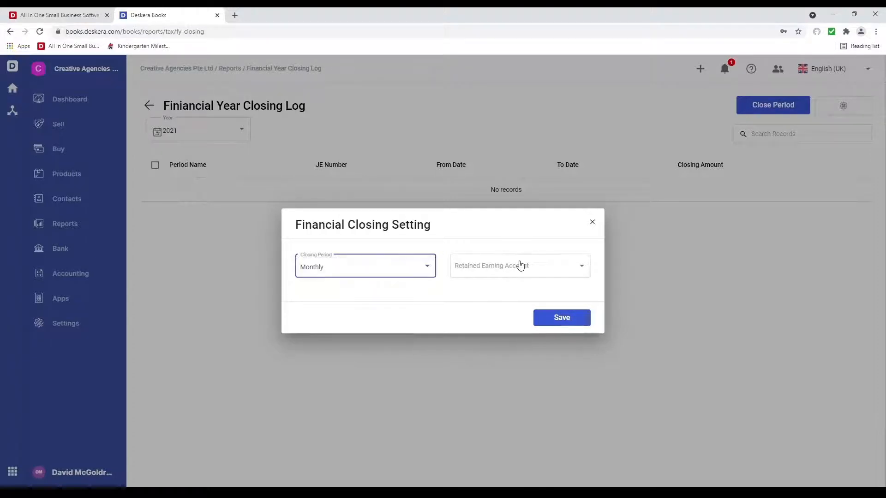
left_click(521, 266)
left_click(525, 287)
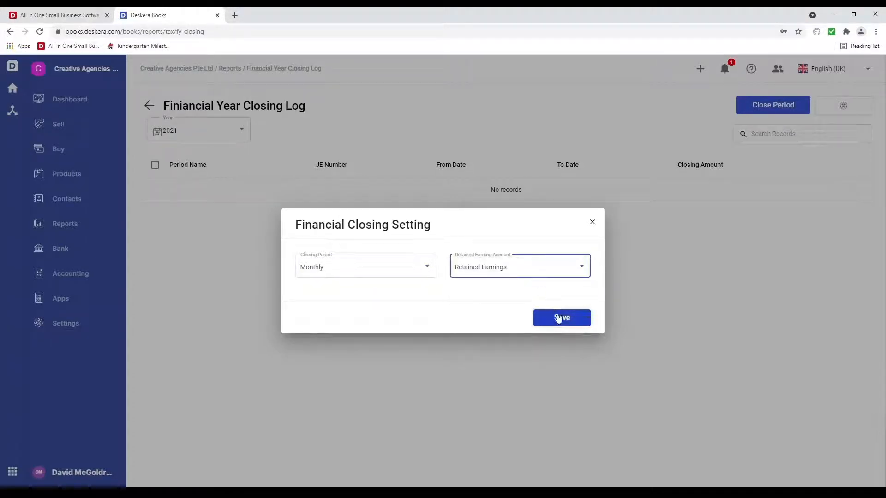
left_click(558, 316)
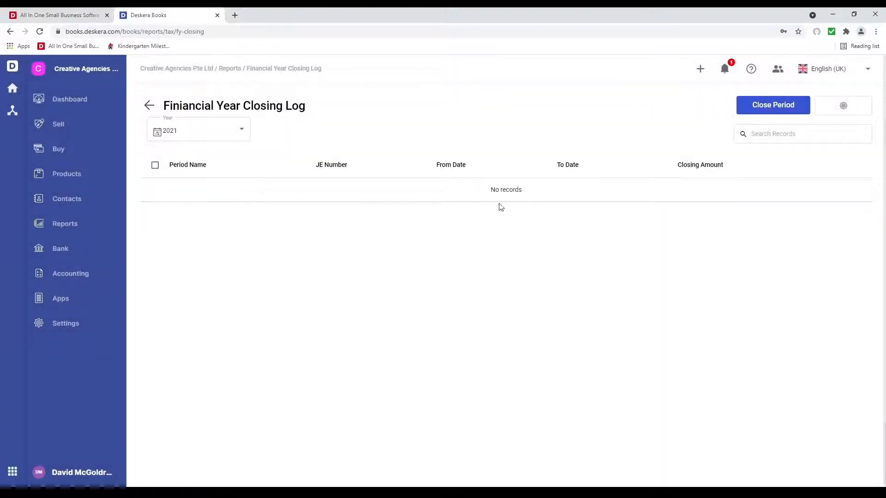
Step: Pick June as a period to close, cancel it, and go to Opening Balances
left_click(770, 113)
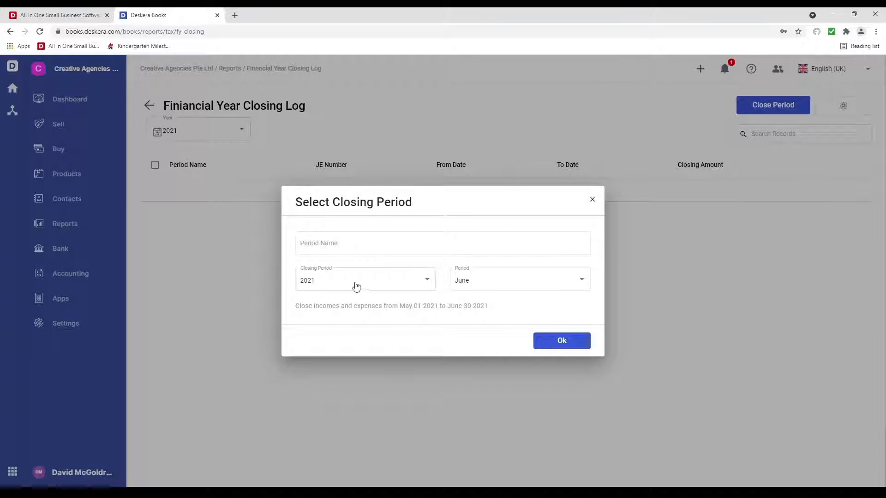
left_click(483, 277)
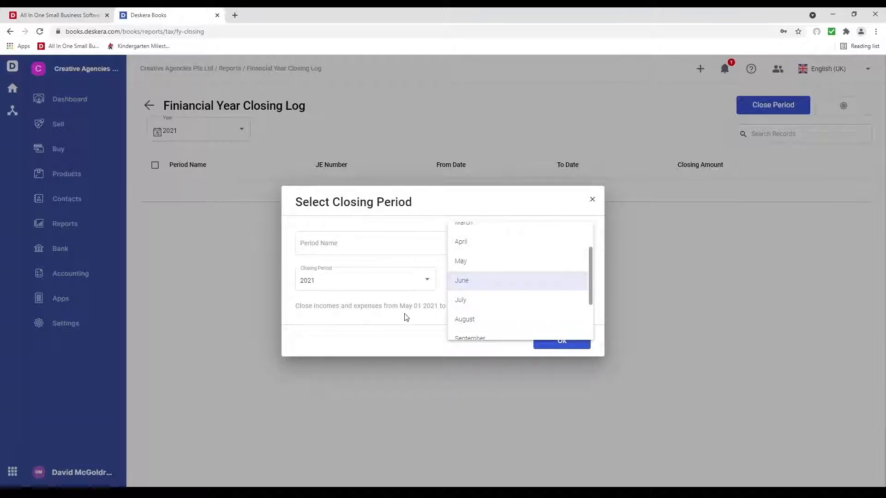
left_click(490, 285)
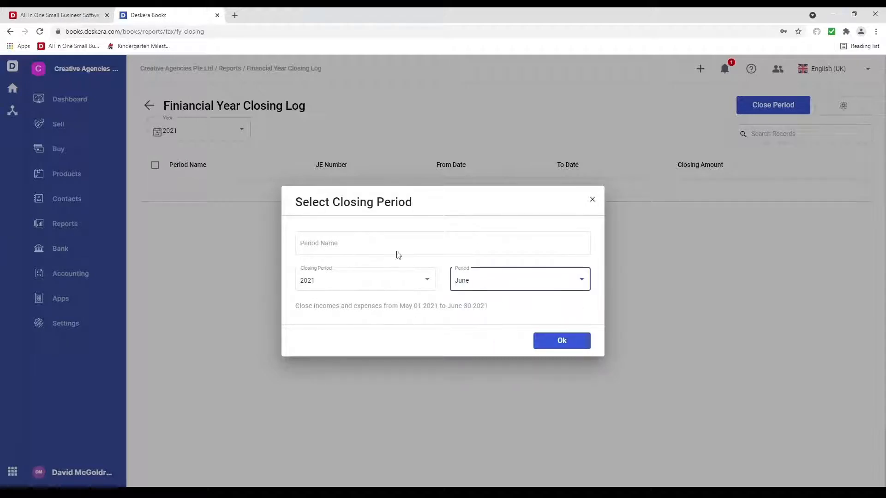
left_click(593, 200)
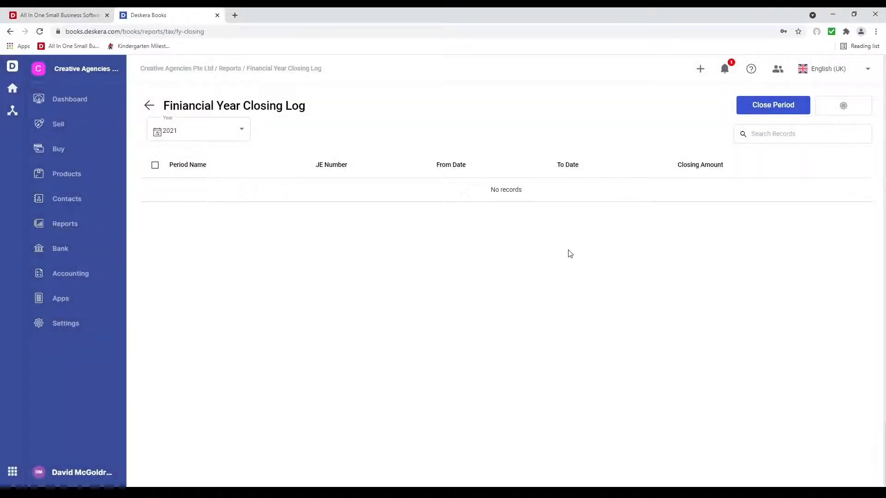
left_click(98, 278)
left_click(648, 146)
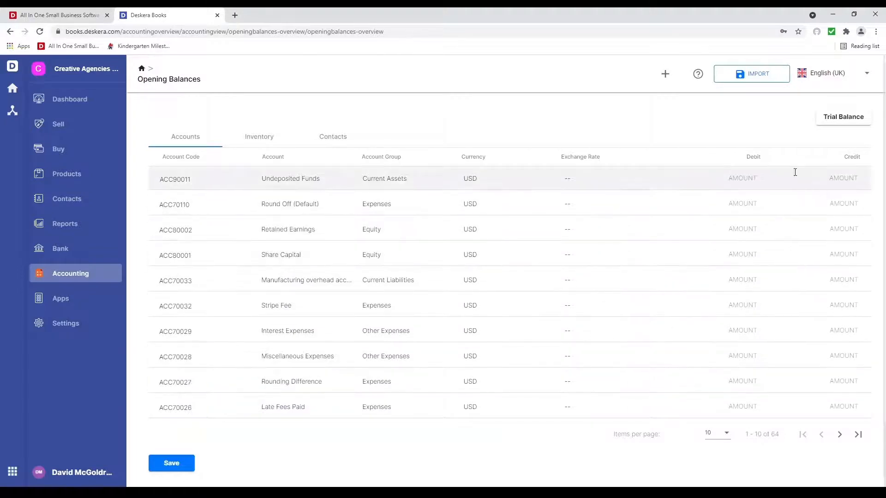
Step: Review the Inventory, Contacts and Accounts opening balances and CREATE options, then go to Sell records
left_click(279, 142)
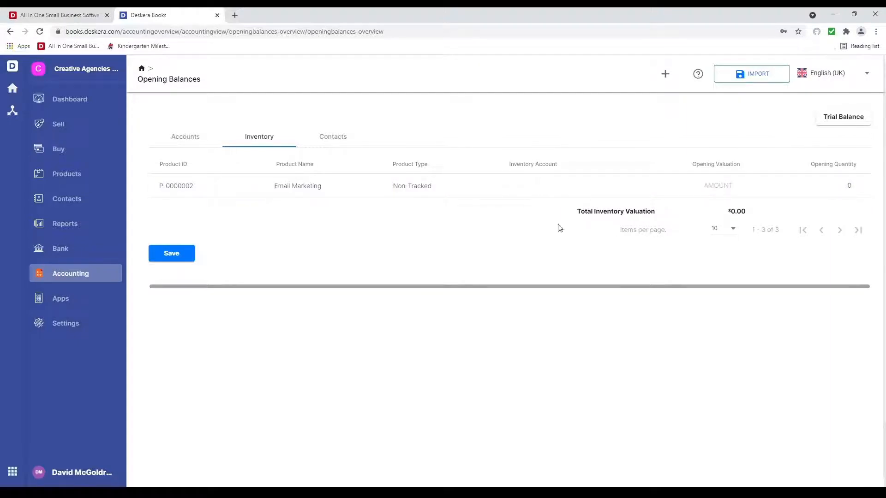
left_click(336, 137)
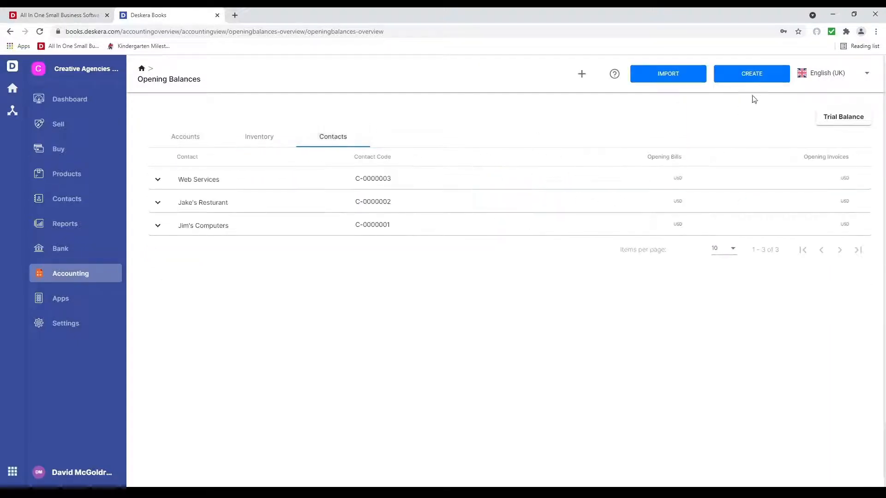
left_click(757, 75)
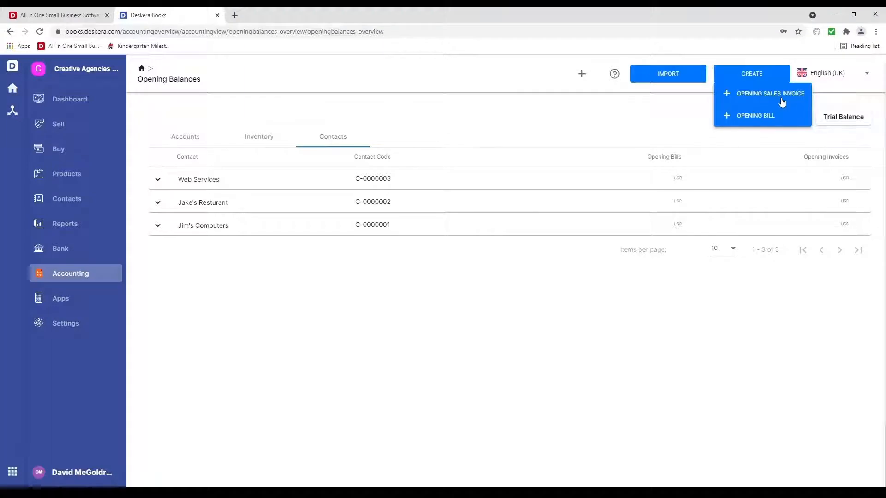
left_click(631, 135)
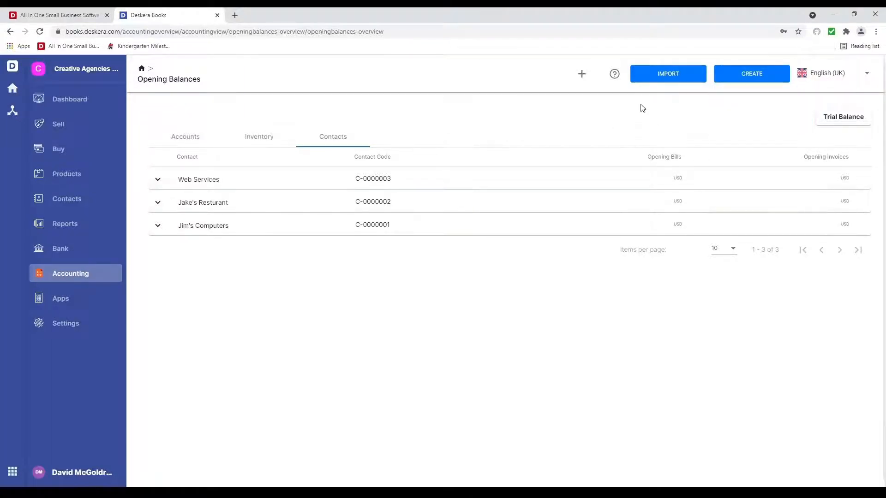
left_click(258, 141)
left_click(189, 141)
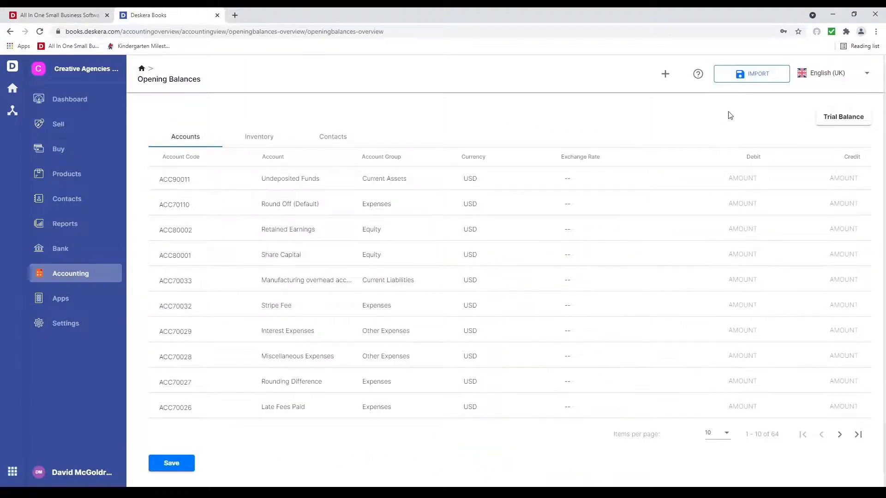
left_click(85, 129)
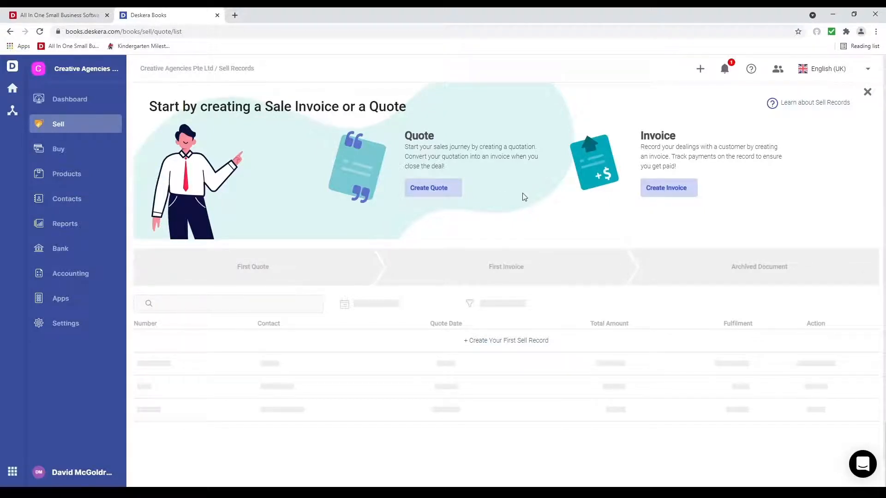
Step: Dismiss the onboarding banners, back out of invoice import, and start a new sales invoice
left_click(867, 92)
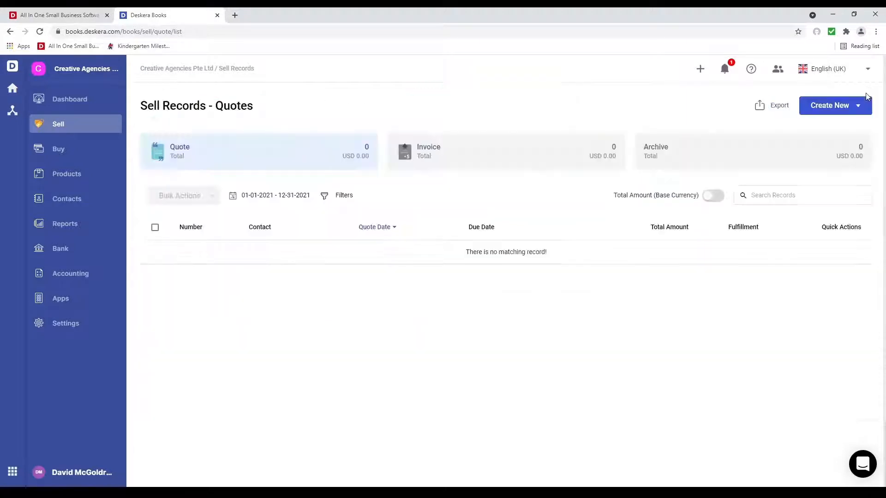
left_click(473, 160)
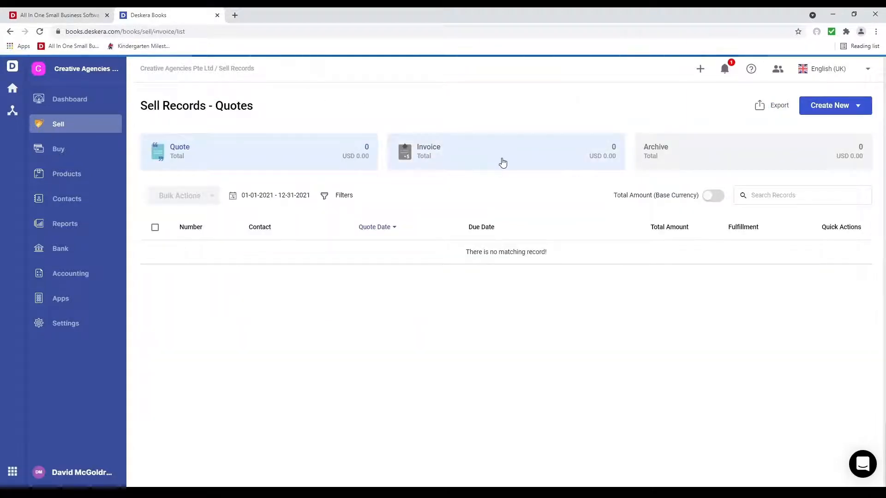
left_click(868, 93)
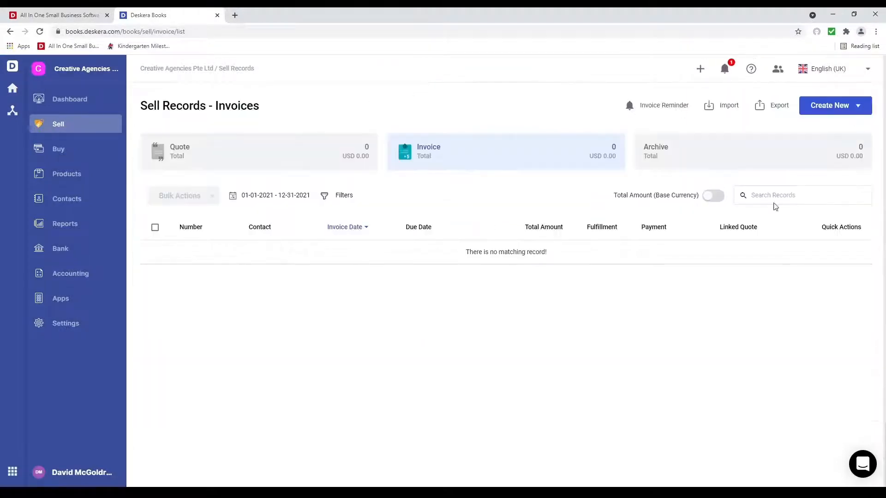
left_click(717, 106)
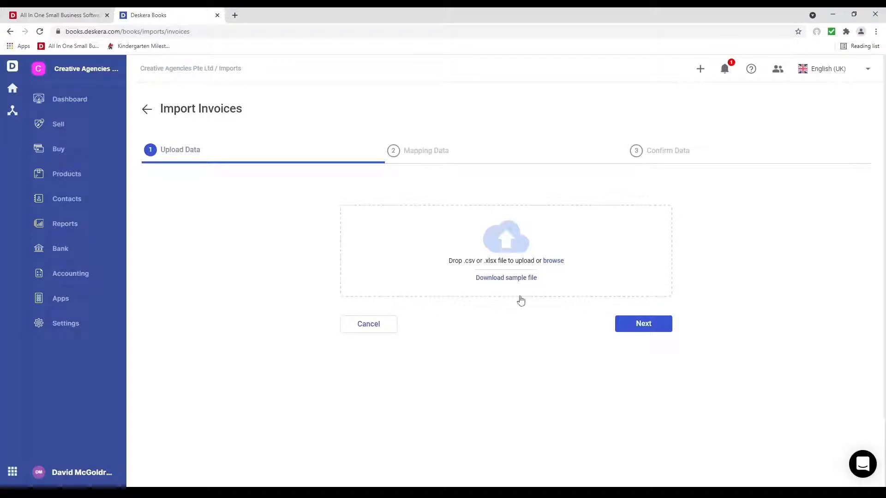
left_click(384, 324)
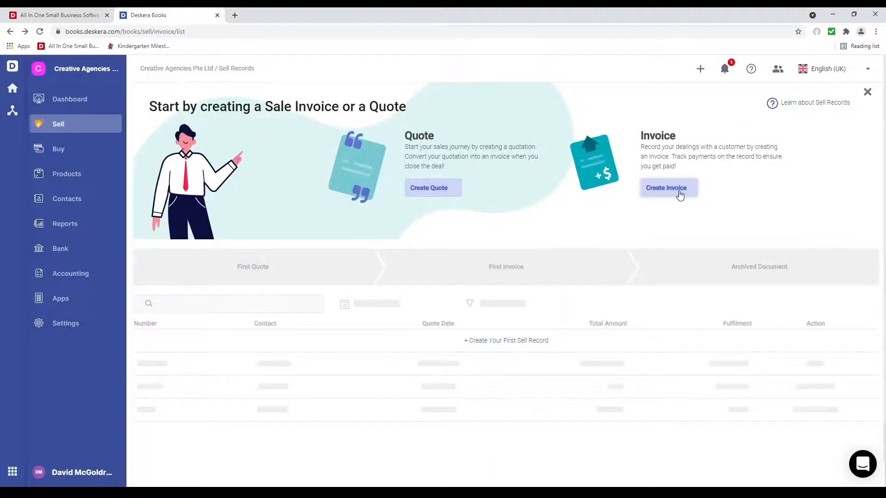
left_click(678, 192)
left_click(395, 270)
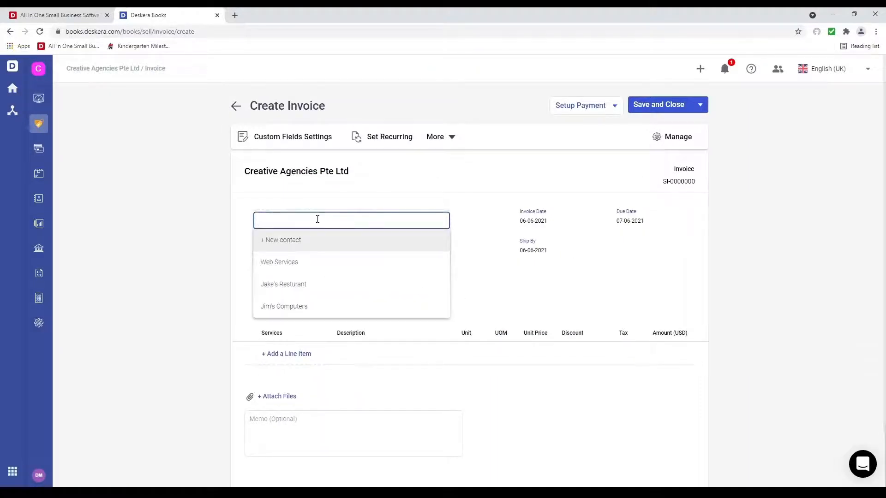
Step: Bill the invoice to Jake's Resturant and enter the contact person's name
left_click(320, 291)
left_click(353, 316)
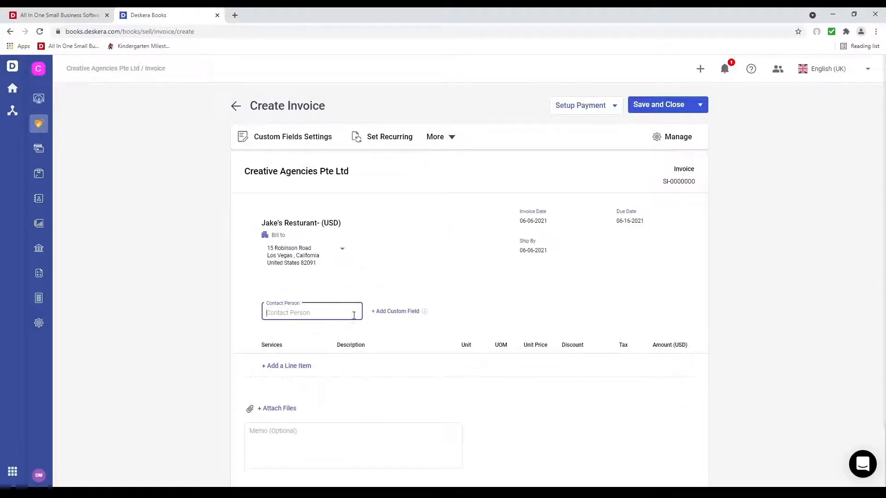
left_click(496, 315)
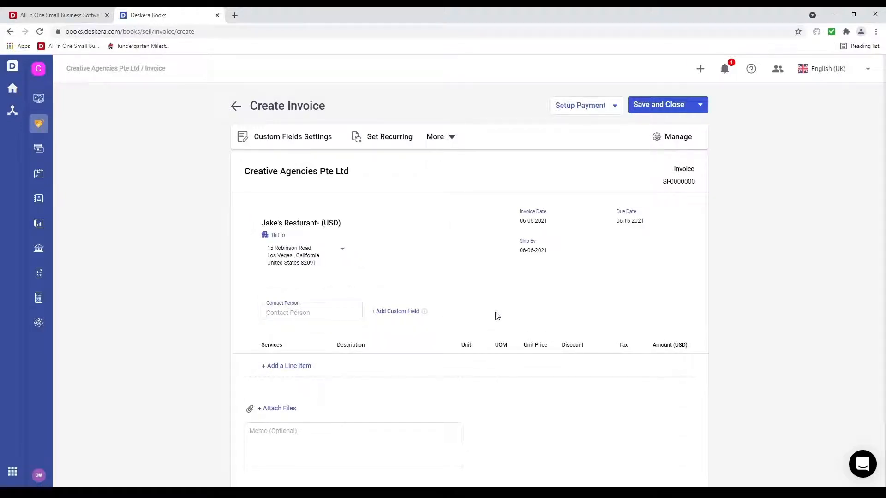
scroll(496, 316, "down", 2)
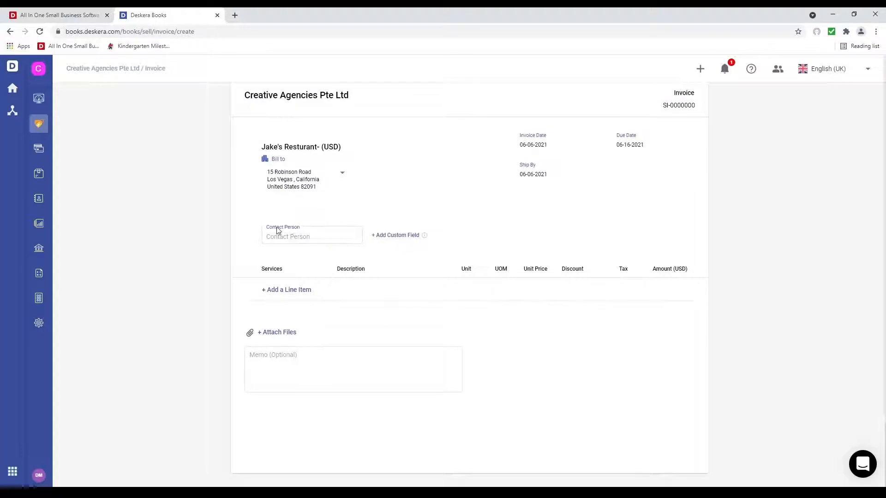
left_click(295, 236)
left_click(393, 237)
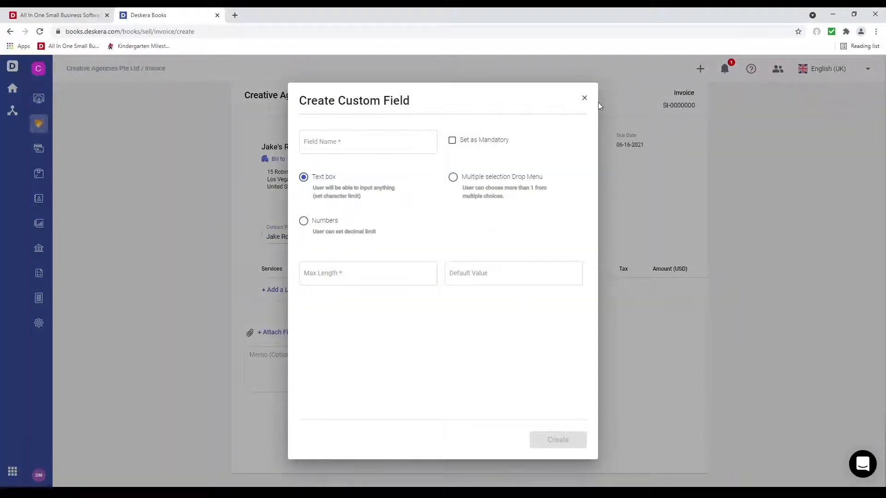
left_click(585, 98)
Step: Add Brand Kit and Logo Animation line items, totalling 2,605.00
left_click(300, 291)
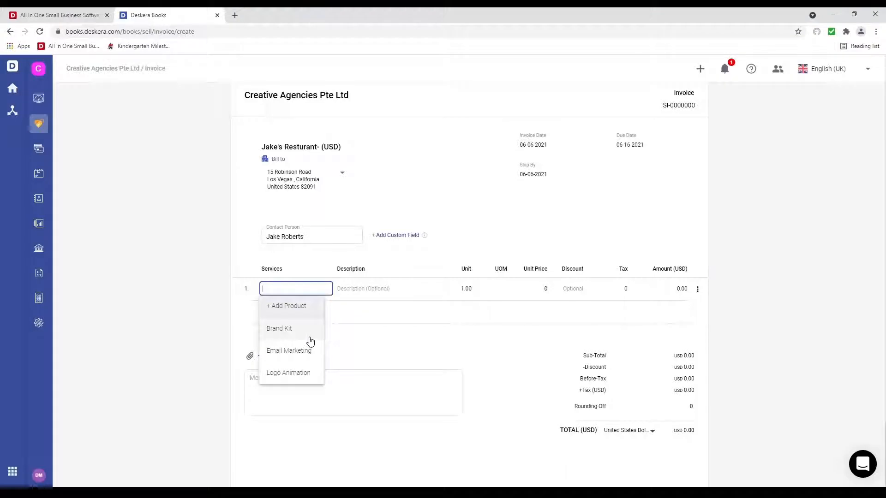
left_click(308, 332)
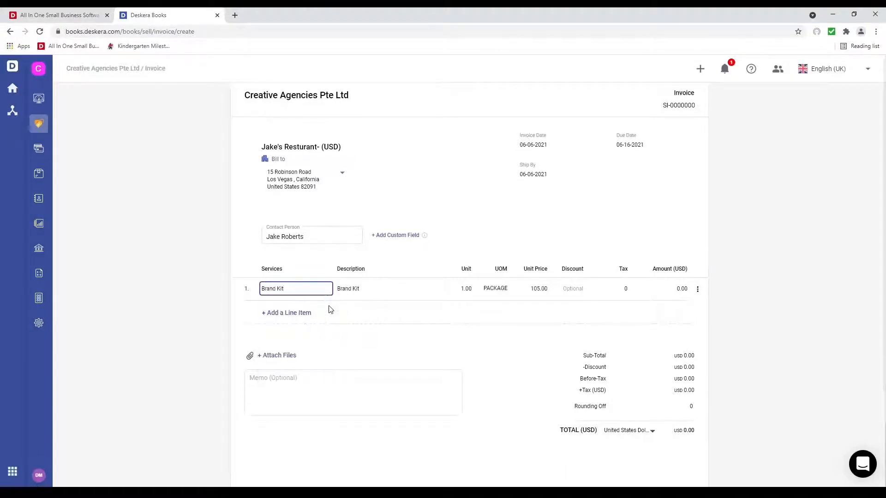
left_click(297, 314)
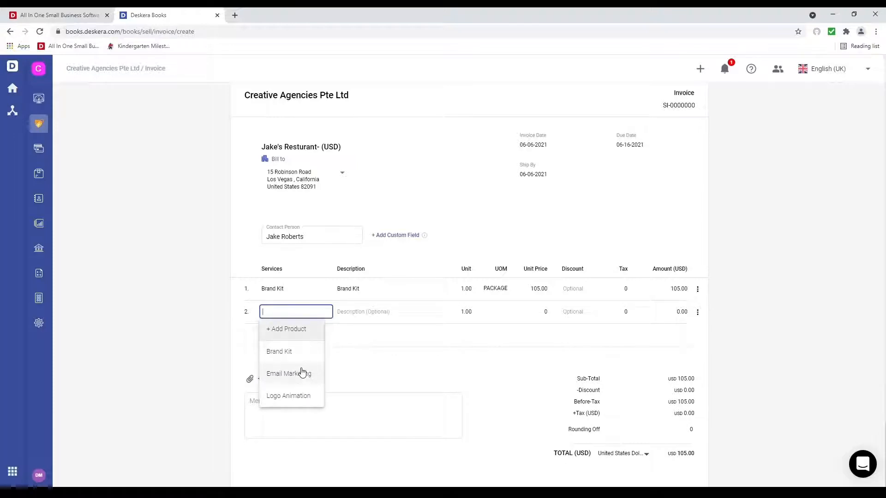
left_click(288, 396)
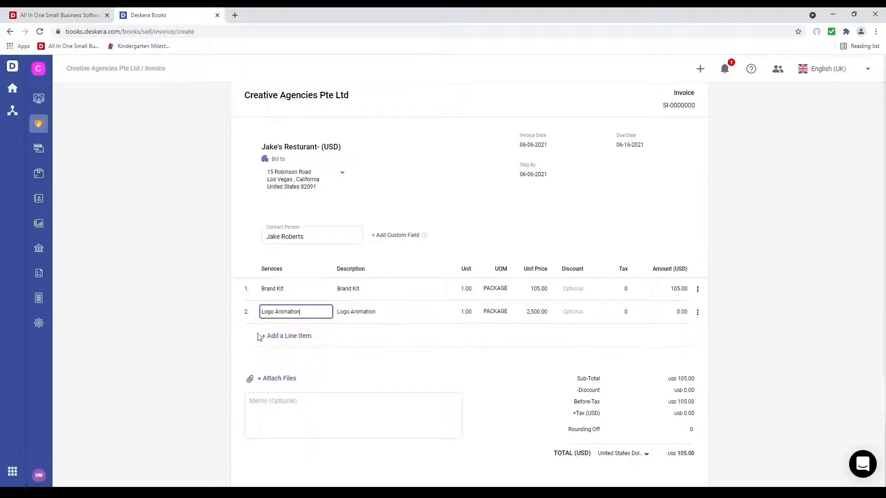
left_click(698, 290)
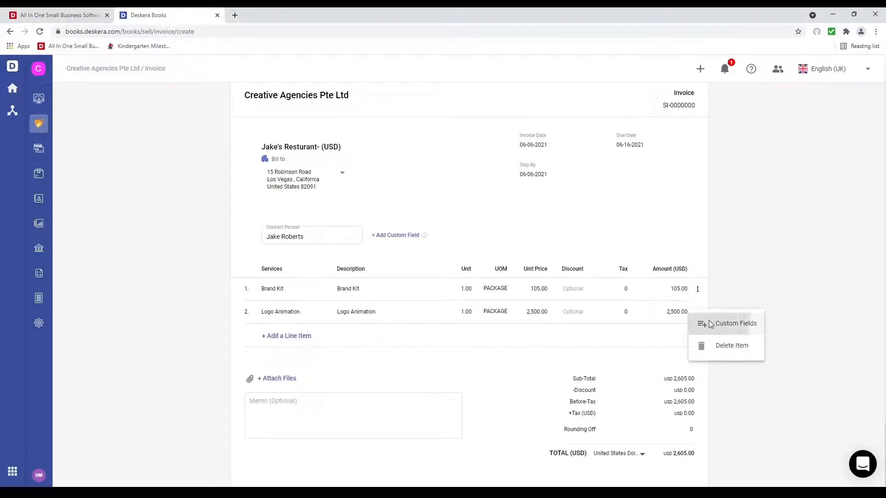
Step: Set the line items' Product Type custom fields to Brands and Media
left_click(734, 324)
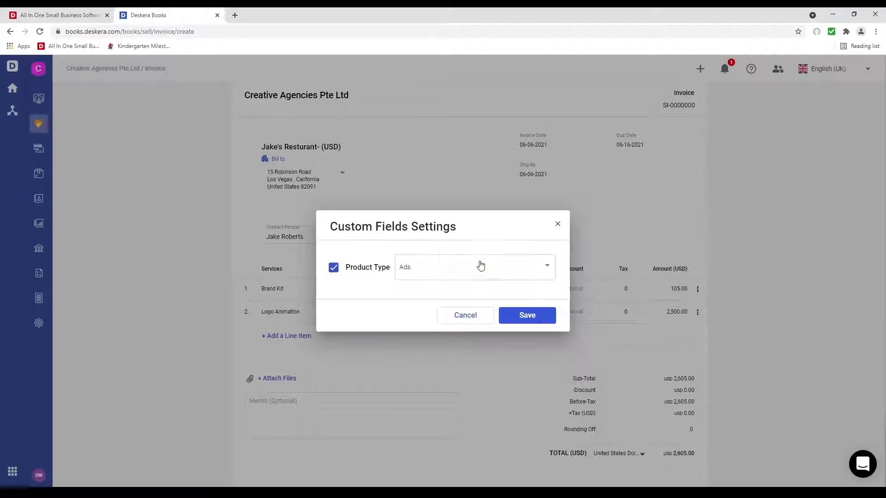
left_click(479, 266)
left_click(472, 289)
left_click(526, 315)
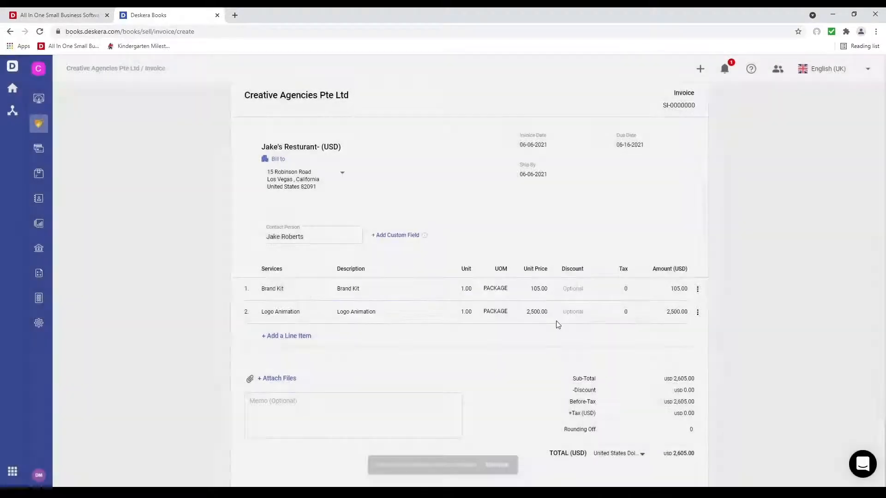
left_click(698, 313)
left_click(703, 346)
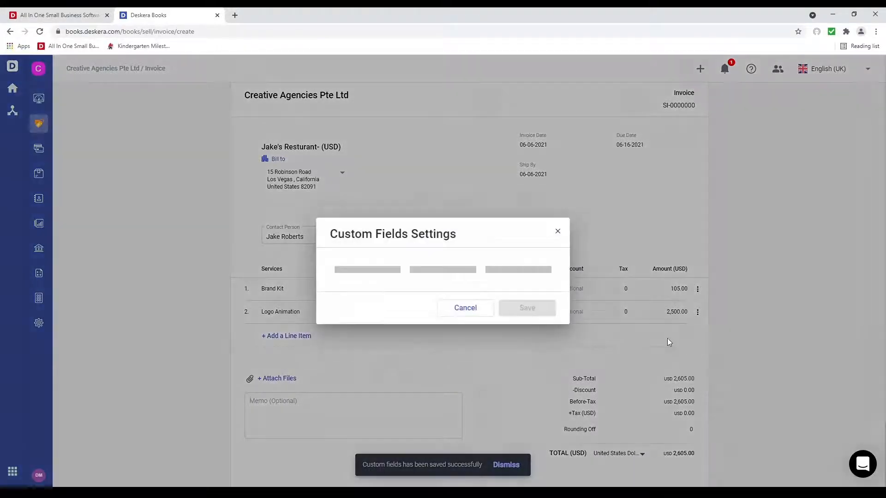
left_click(502, 280)
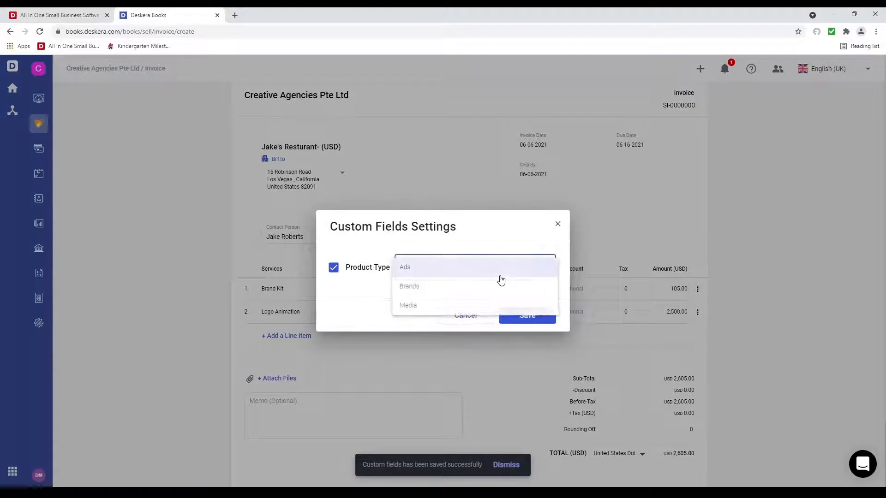
left_click(499, 306)
left_click(529, 317)
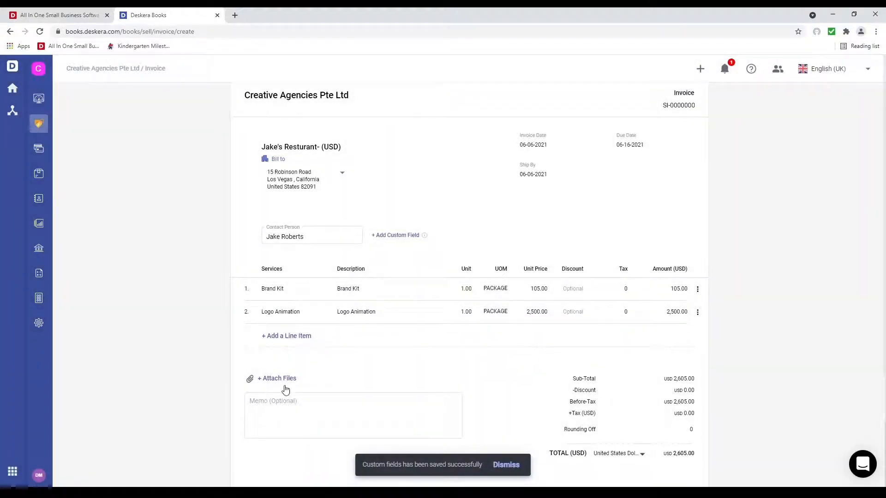
Step: Clear Brand Kit's discount and set its unit price to 100.00, totalling 2,600.00
left_click(572, 289)
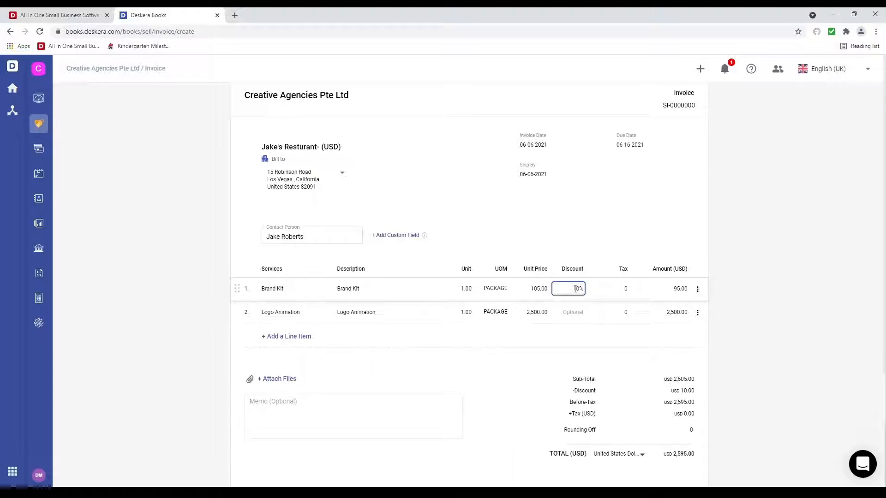
key("BackSpace")
left_click(512, 287)
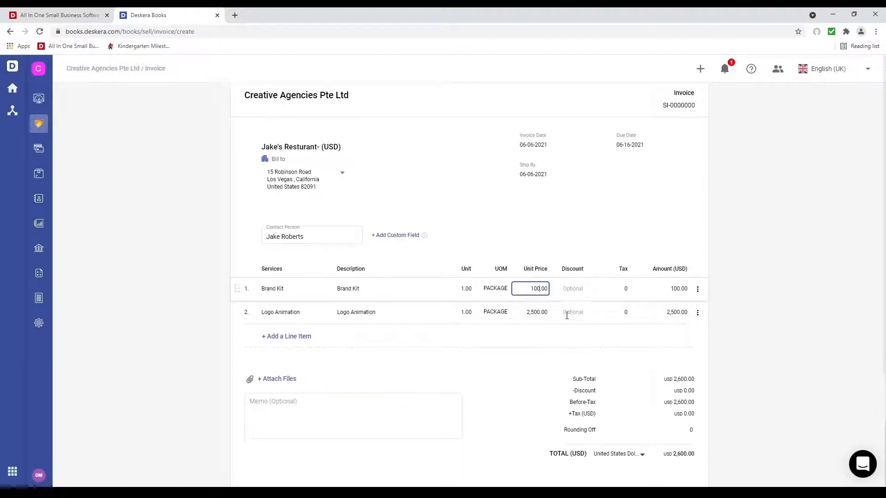
scroll(528, 364, "down", 1)
scroll(526, 362, "up", 3)
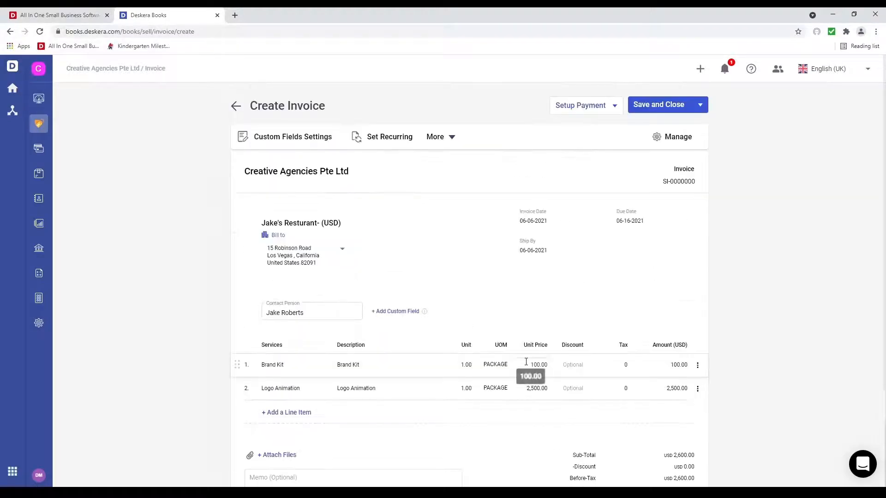
left_click(263, 139)
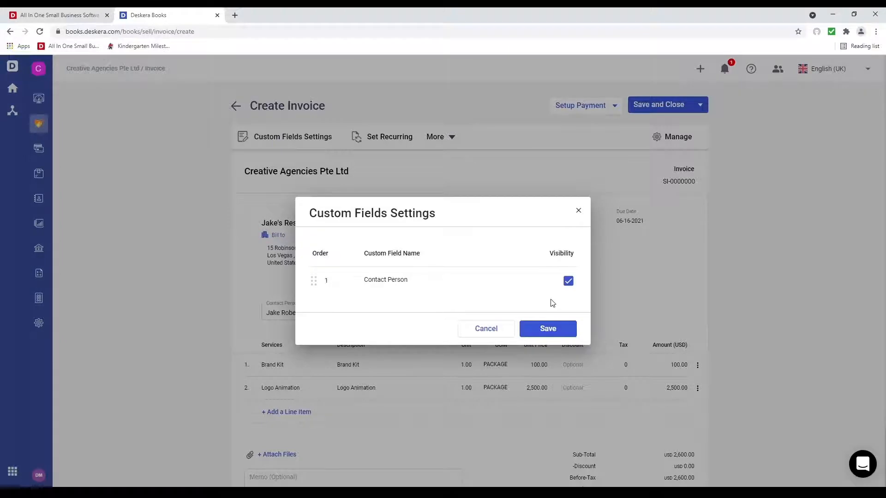
left_click(487, 329)
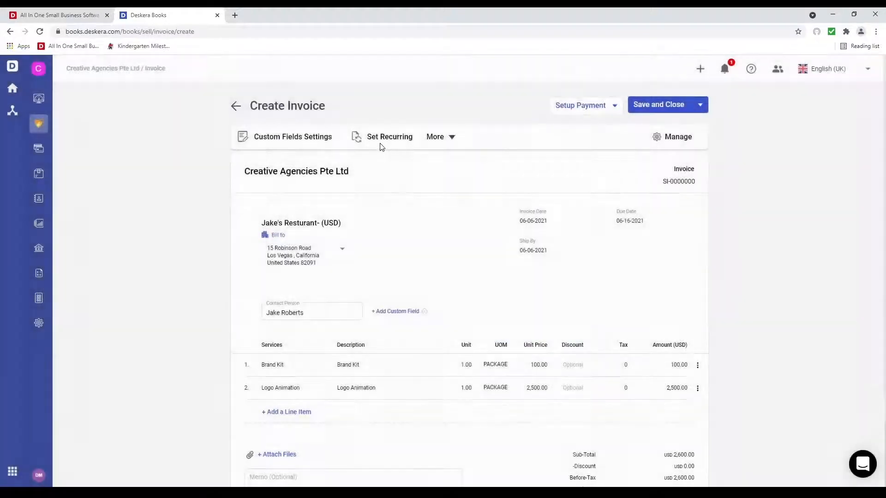
Step: Turn on monthly recurring invoicing from June 7 to June 30
left_click(392, 144)
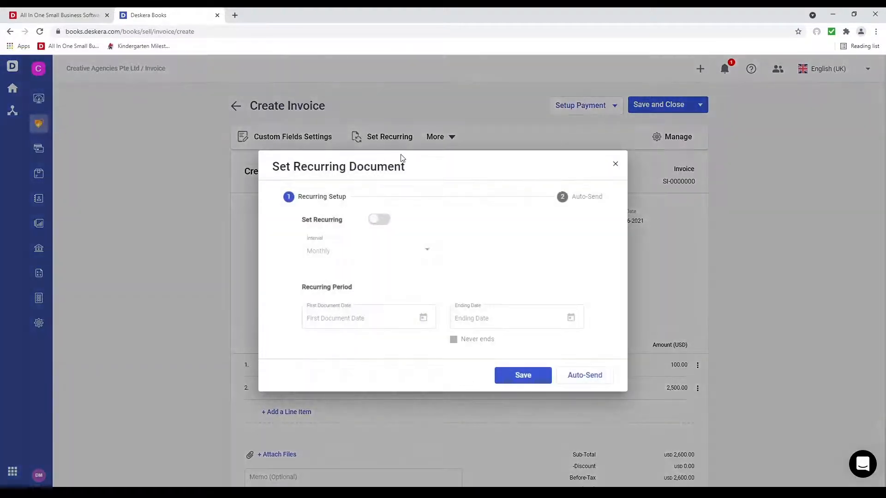
left_click(386, 220)
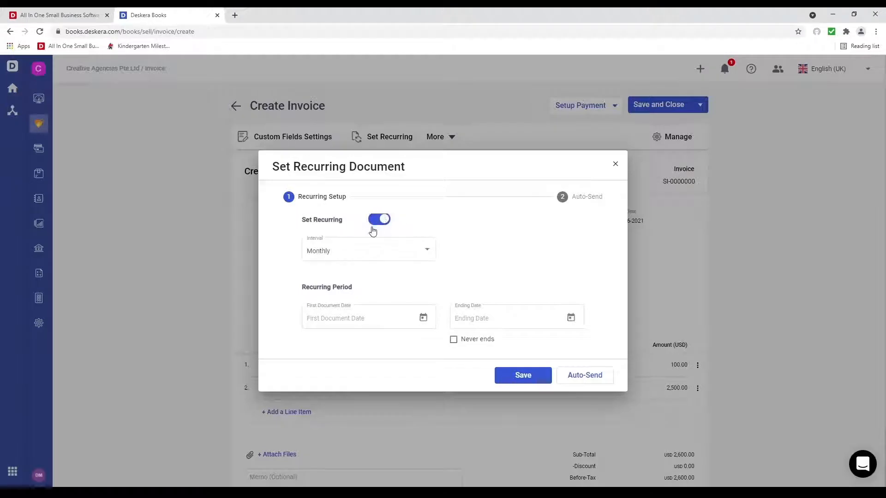
left_click(394, 256)
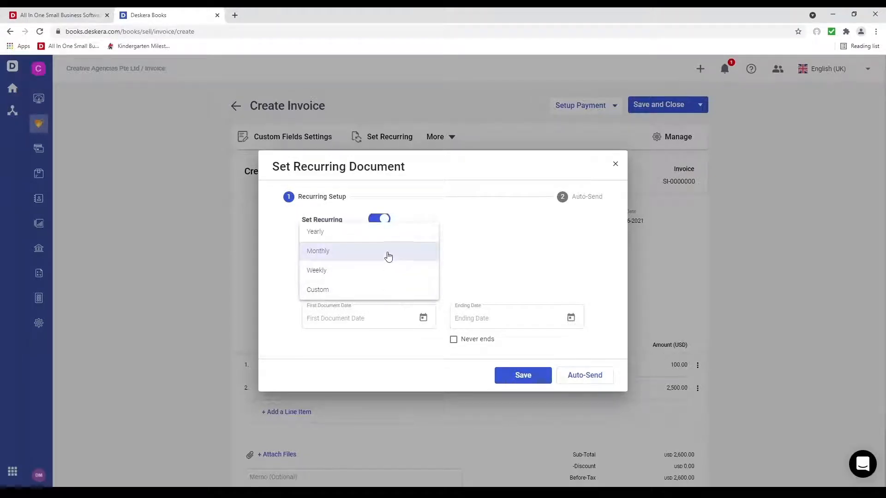
left_click(388, 257)
left_click(423, 317)
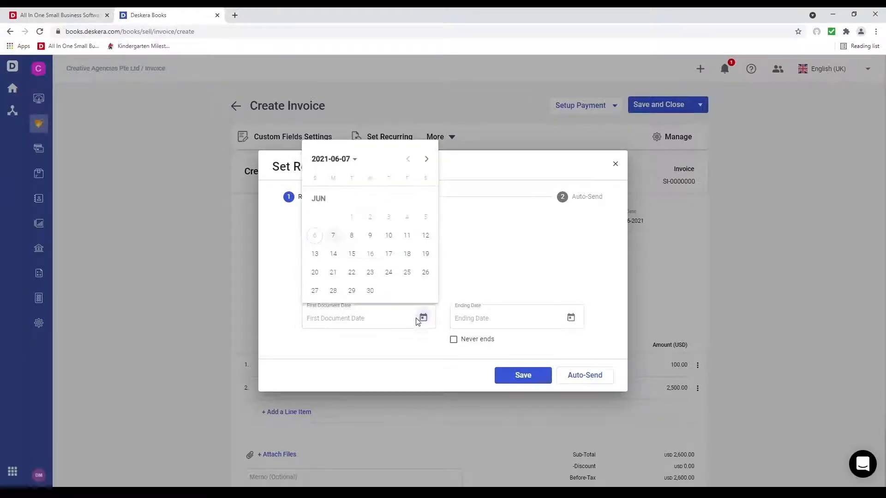
left_click(340, 241)
left_click(571, 318)
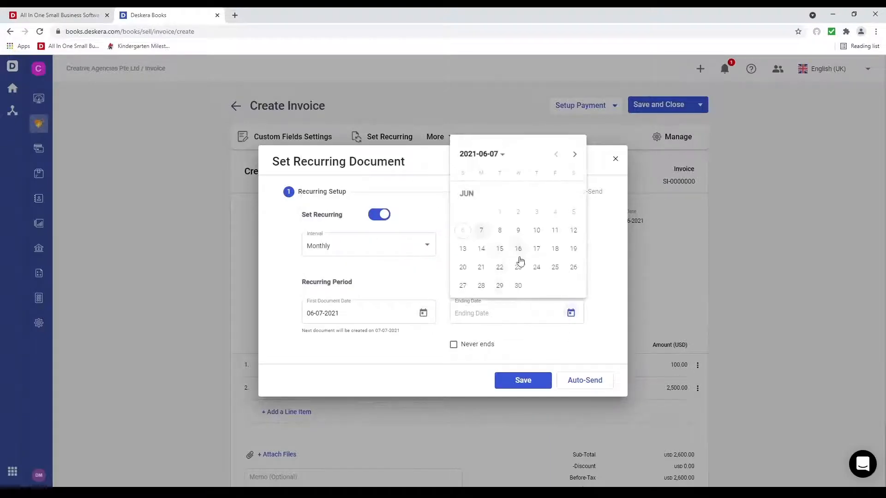
left_click(518, 286)
left_click(582, 380)
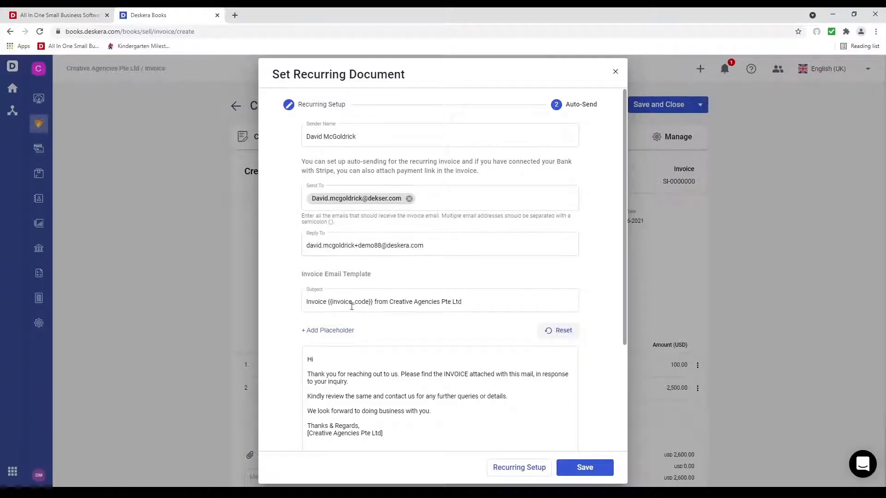
Step: Insert the {contactName} placeholder after 'Hi' in the invoice email greeting
scroll(378, 308, "down", 3)
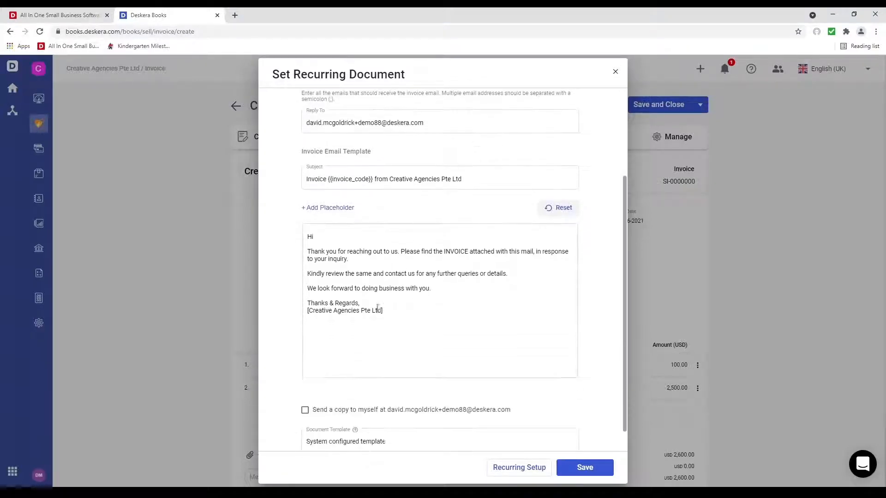
left_click(359, 236)
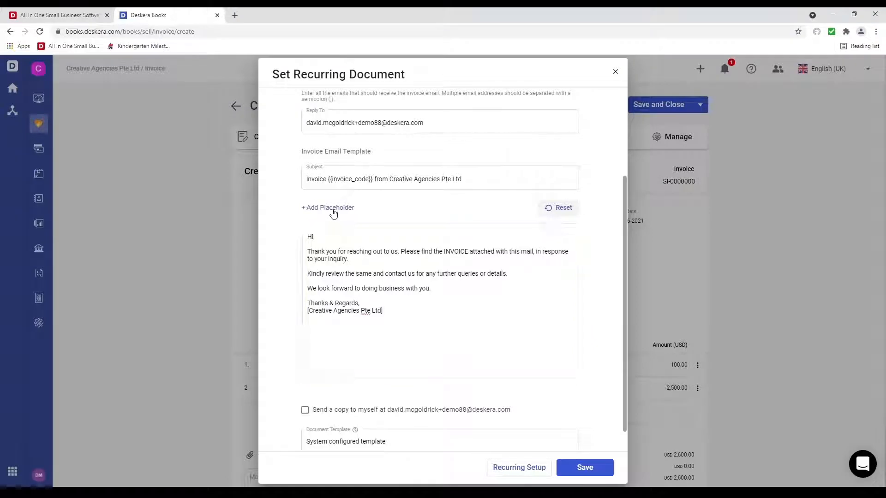
left_click(332, 208)
left_click(349, 238)
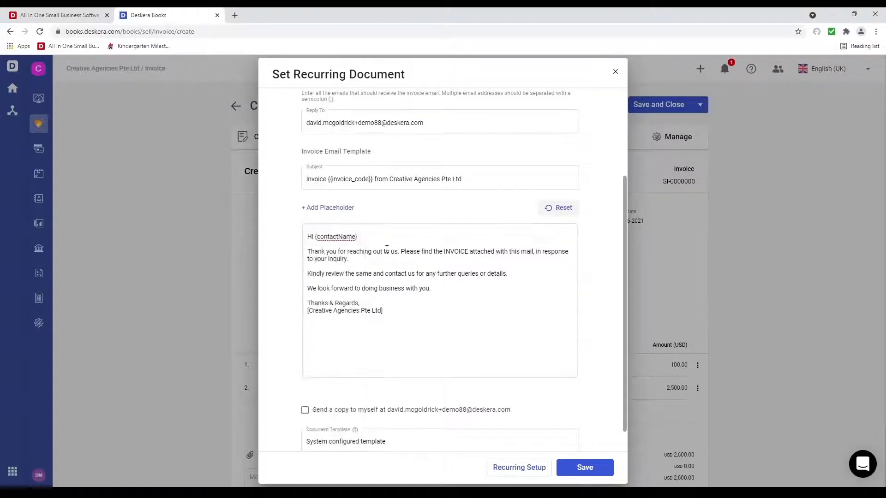
left_click(368, 238)
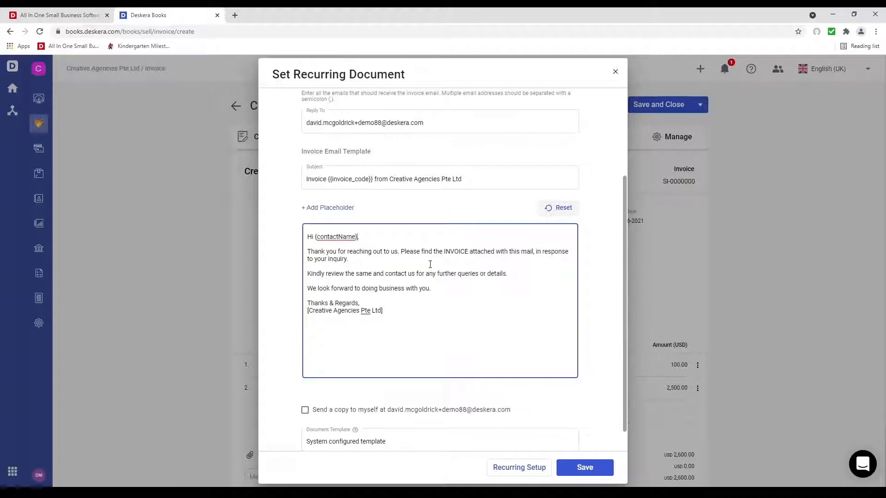
Step: Leave the document template unchanged and close the Set Recurring Document dialog
scroll(430, 264, "down", 1)
left_click(382, 419)
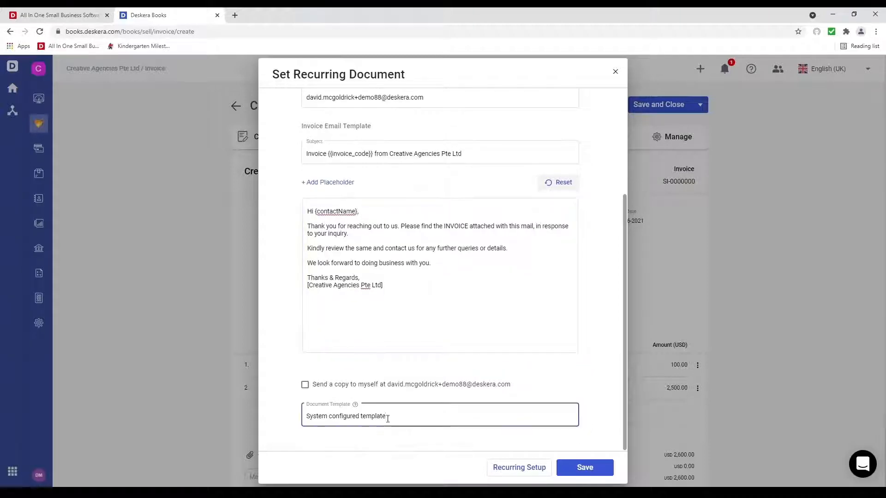
left_click_drag(387, 419, 281, 419)
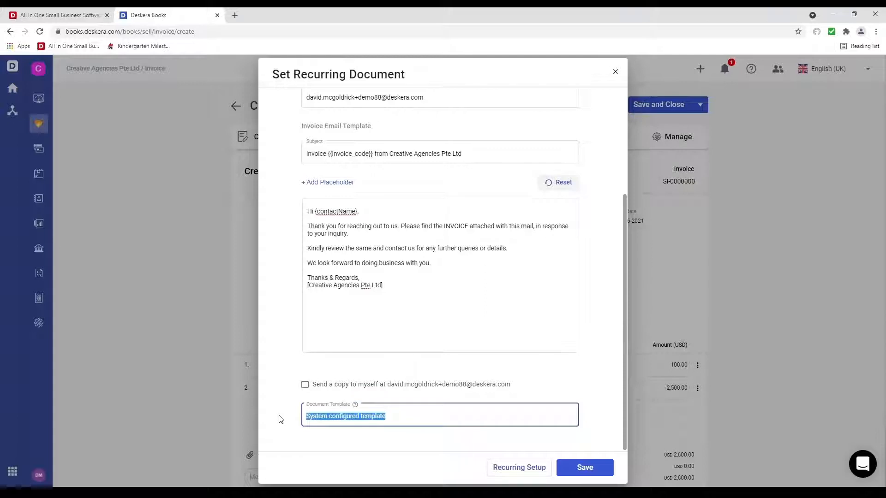
left_click(487, 433)
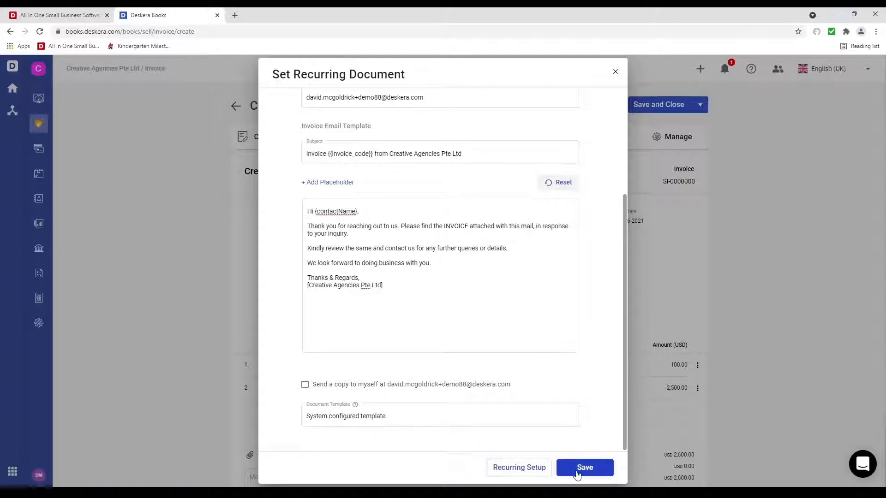
left_click(616, 73)
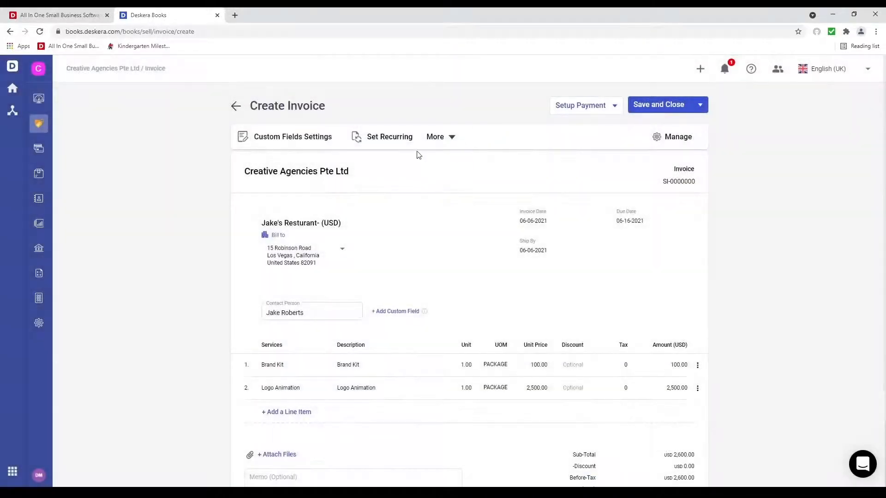
left_click(449, 137)
left_click(461, 166)
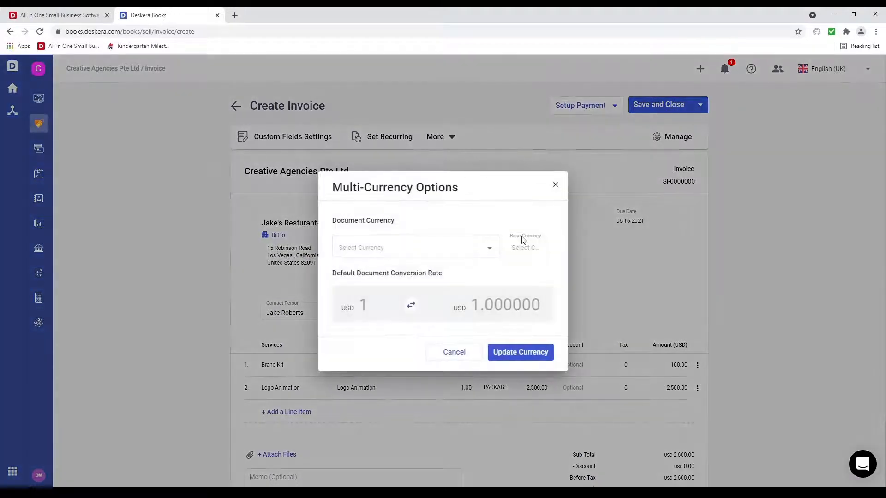
left_click(484, 251)
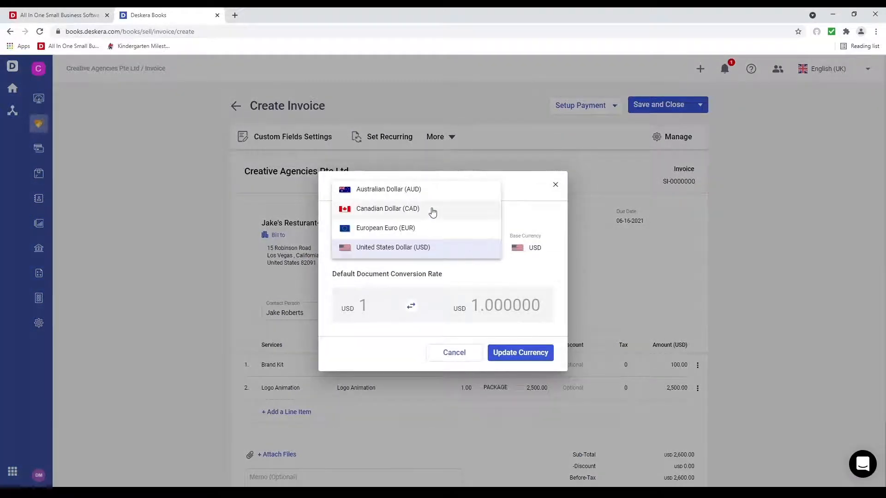
left_click(431, 210)
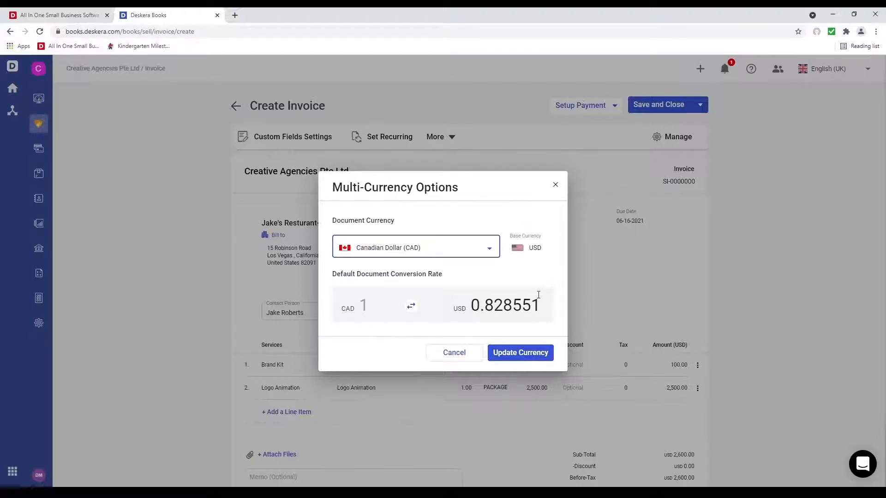
left_click(459, 353)
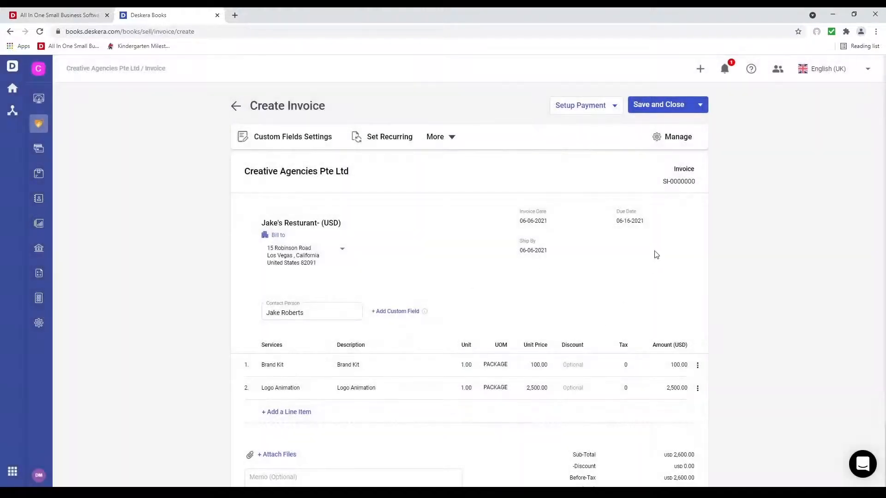
left_click(667, 181)
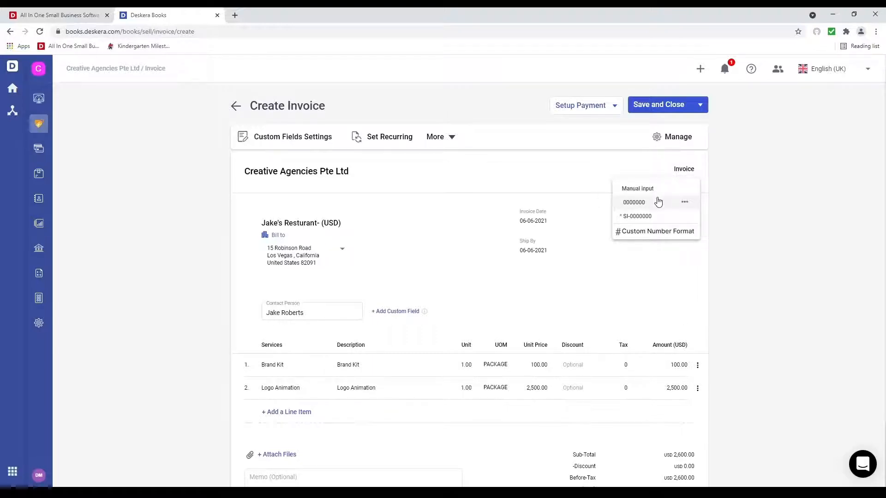
left_click(660, 232)
left_click(353, 283)
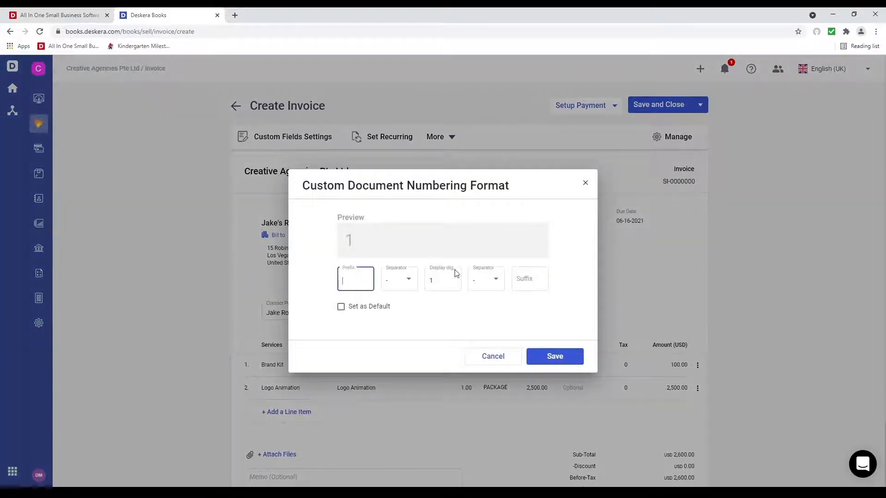
type("PRE")
left_click(405, 282)
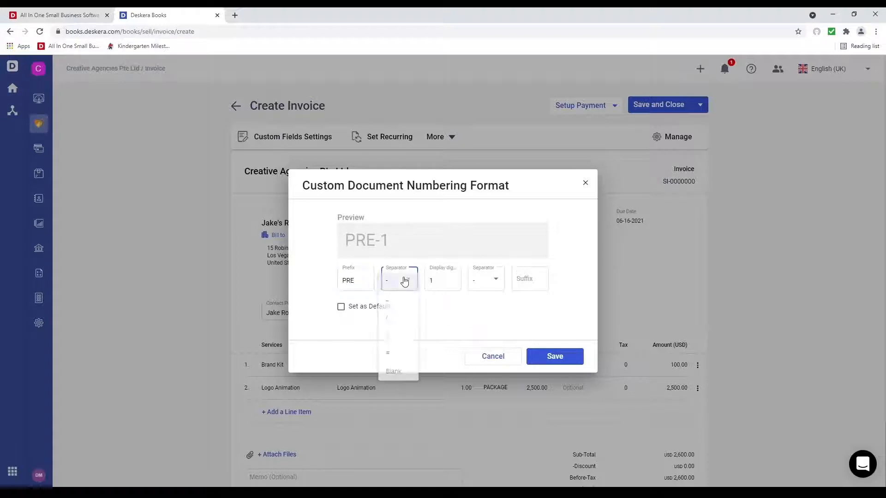
left_click(409, 318)
left_click(449, 278)
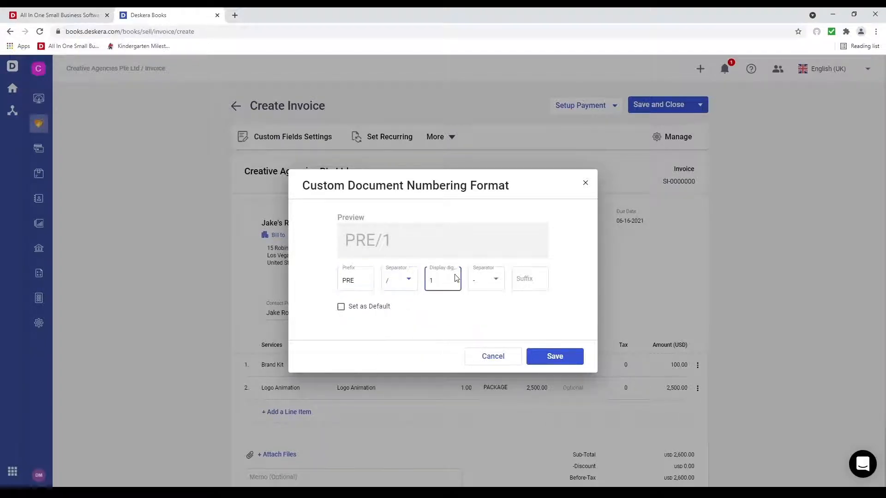
type("0")
left_click(493, 279)
left_click(484, 326)
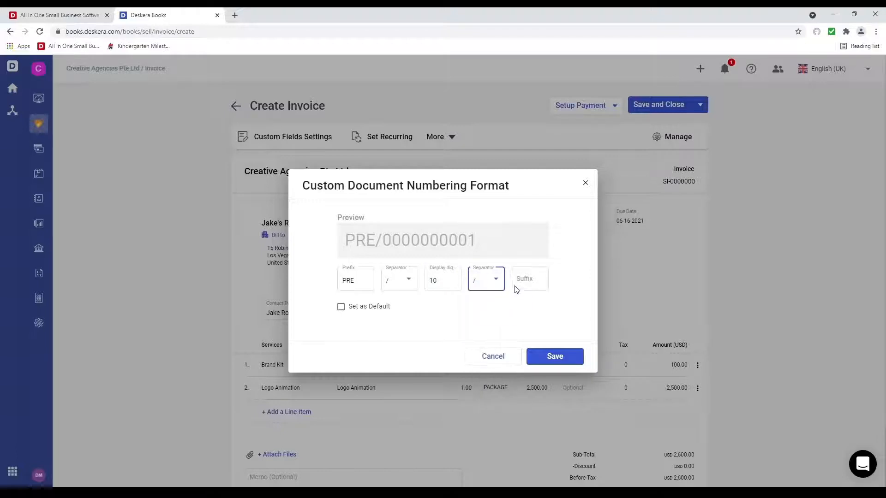
left_click(523, 281)
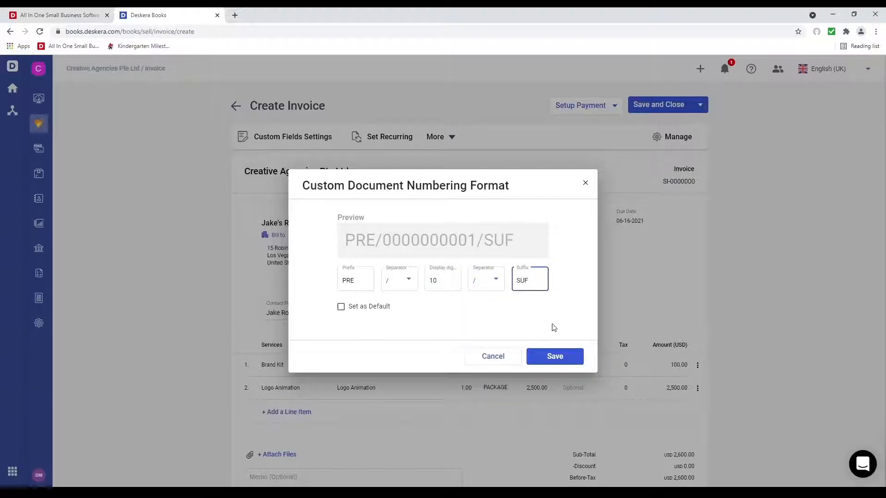
type("SUF")
left_click(572, 362)
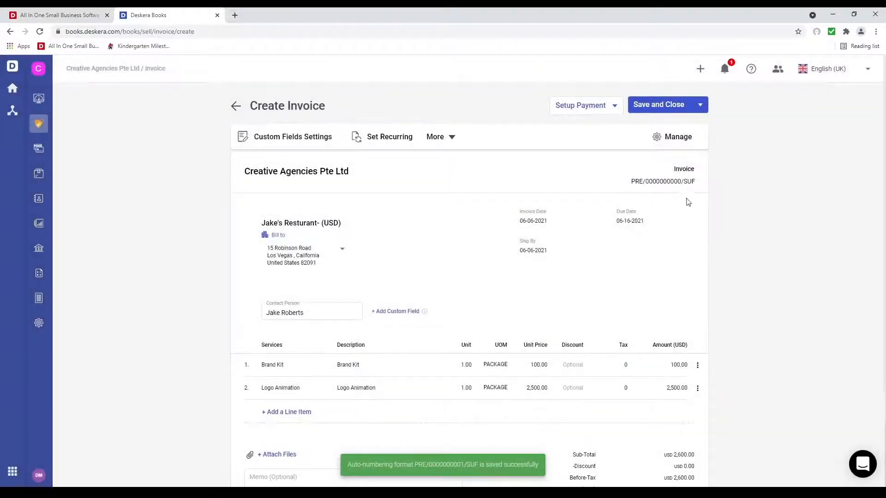
left_click(698, 185)
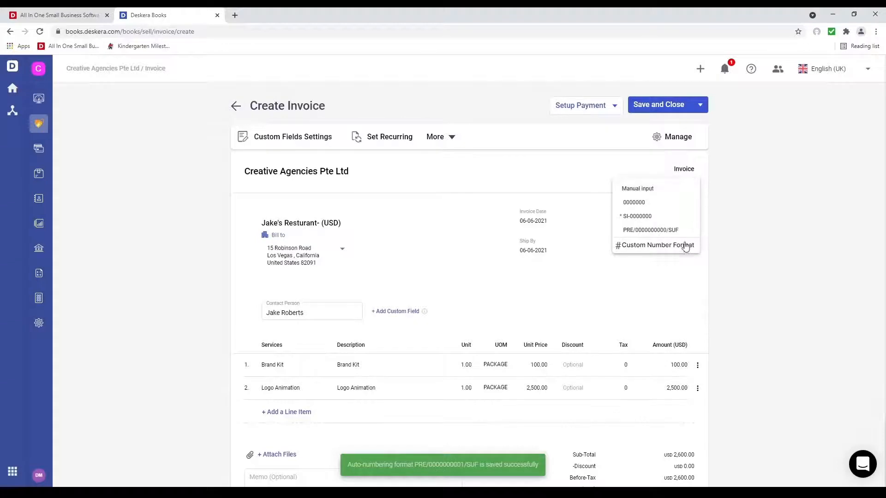
left_click(687, 230)
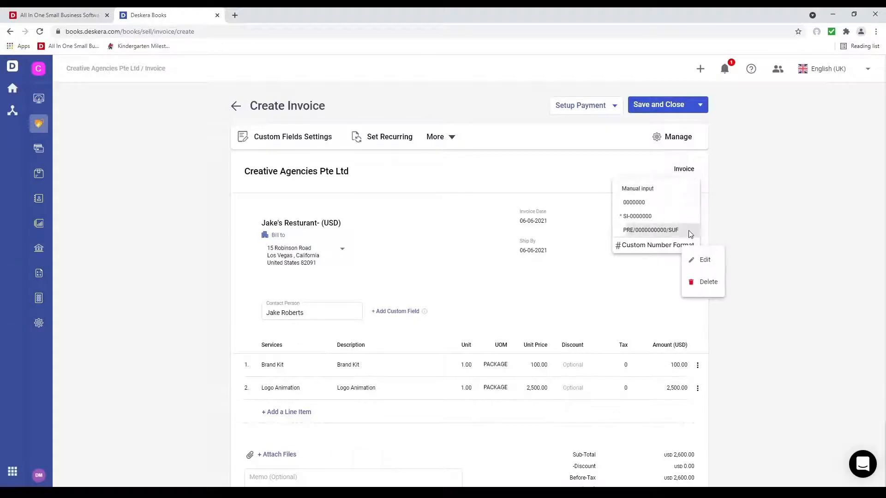
left_click(708, 286)
left_click(663, 188)
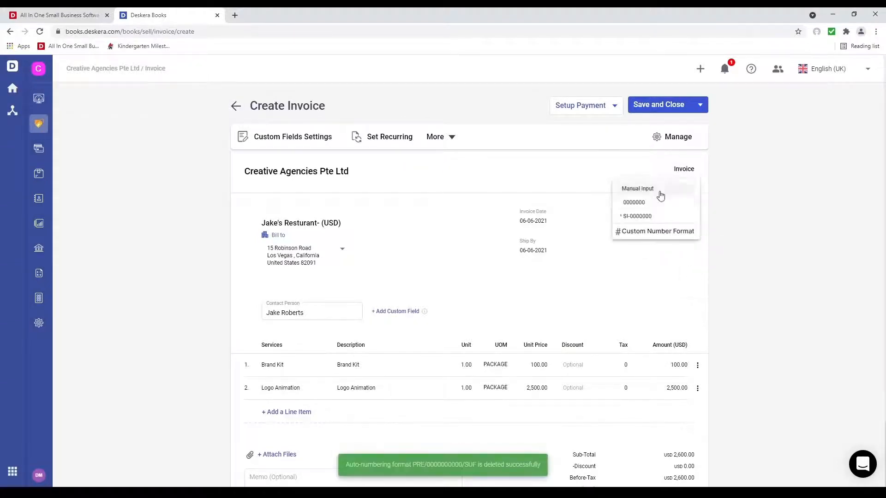
left_click(645, 216)
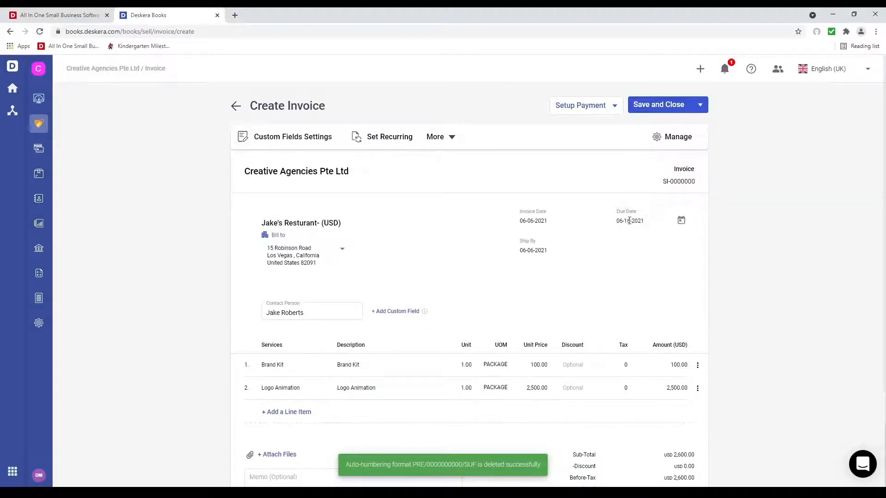
left_click(614, 106)
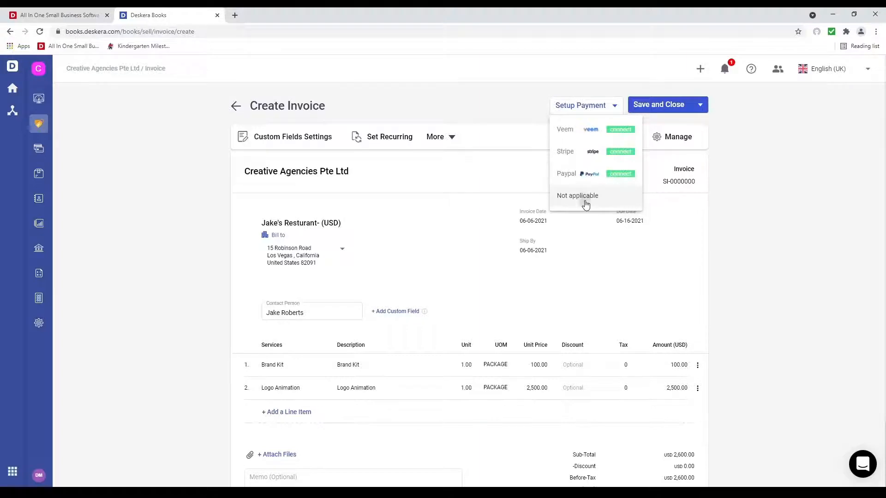
left_click(602, 196)
left_click(677, 138)
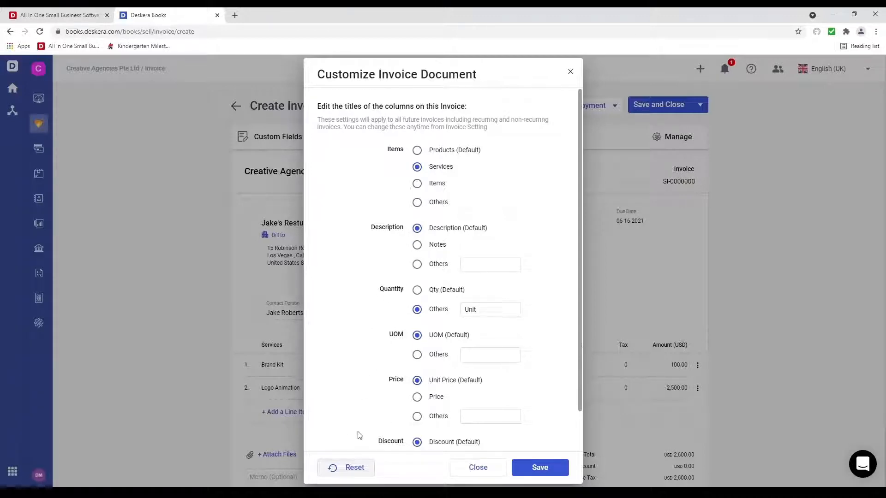
scroll(380, 398, "down", 2)
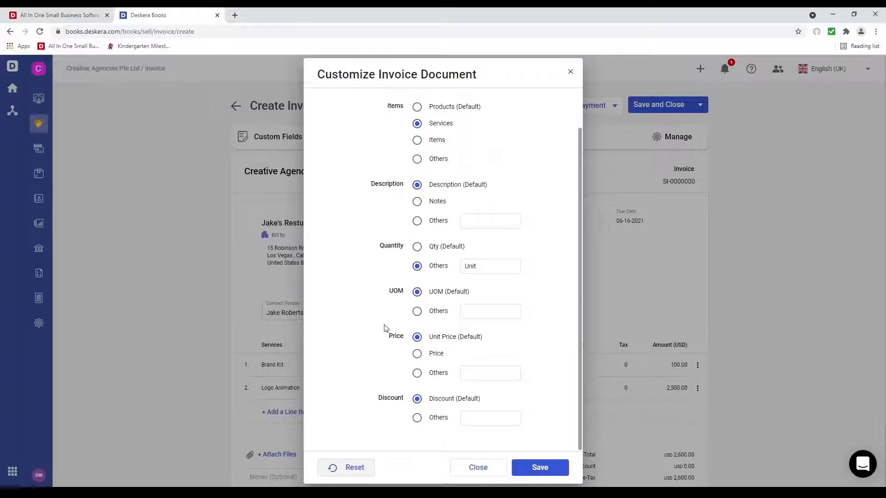
left_click(478, 468)
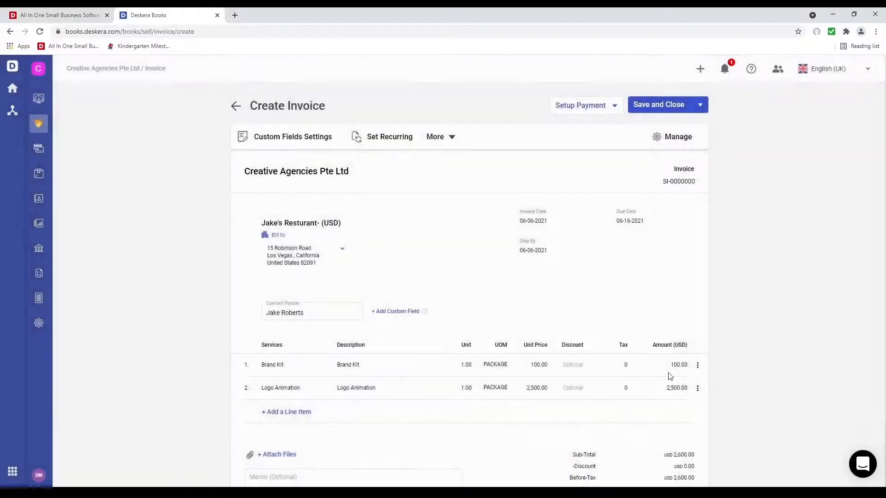
Step: Save and close the invoice, then choose direct fulfillment from its Sell Records row menu
left_click(699, 106)
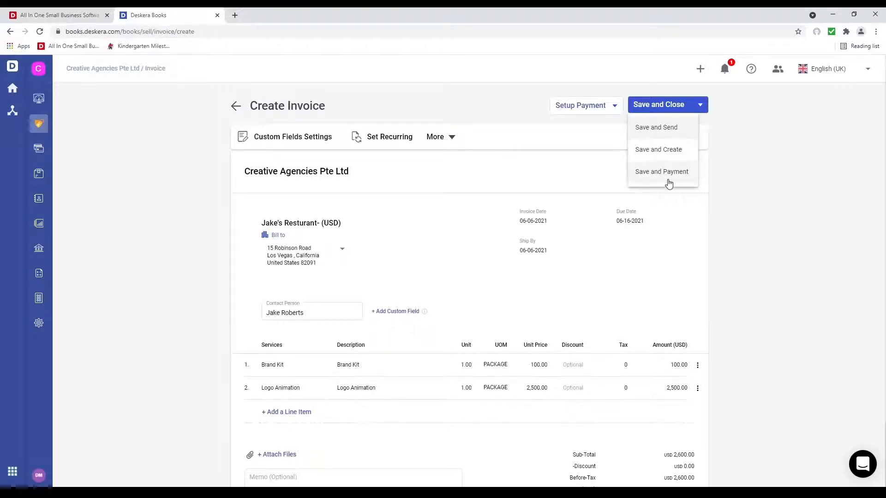
left_click(660, 109)
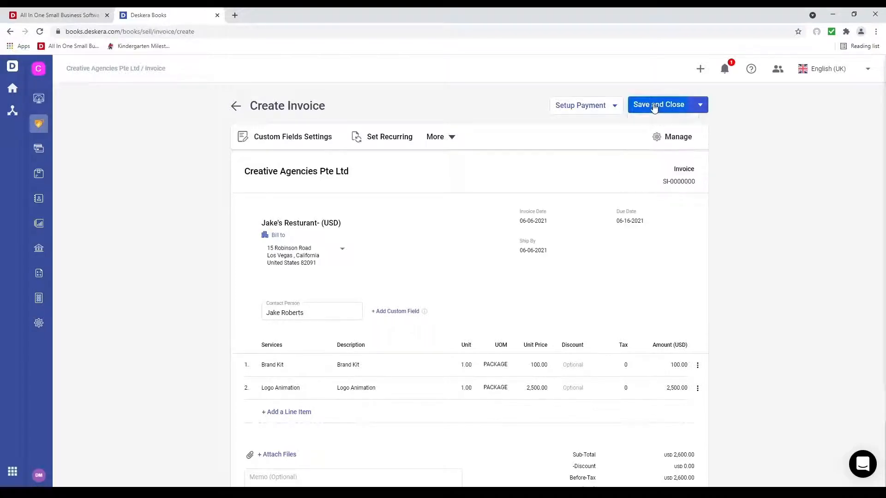
left_click(655, 109)
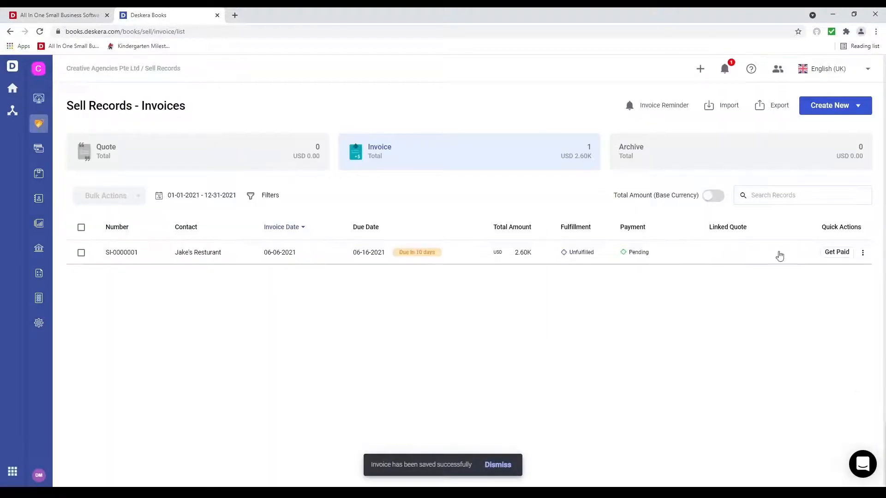
left_click(863, 253)
left_click(819, 300)
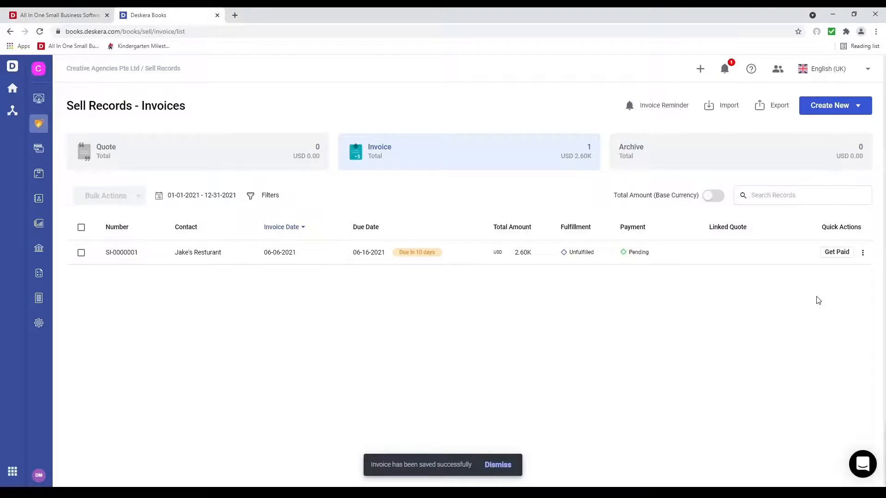
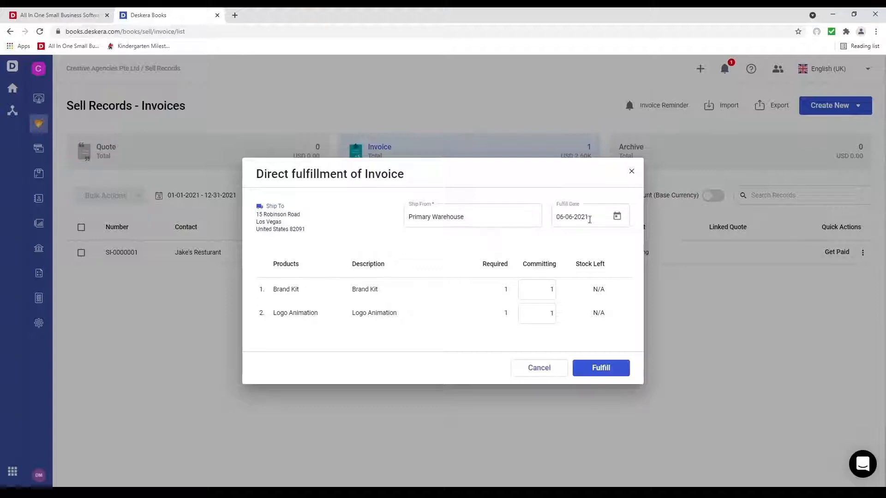
Step: Fulfil both invoice items from Primary Warehouse, keeping the fulfil date June 6
left_click(619, 216)
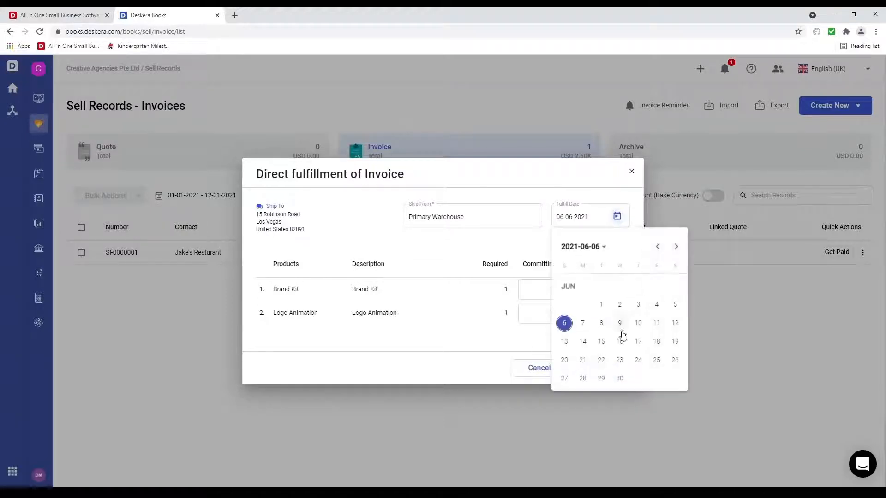
left_click(564, 324)
left_click(601, 368)
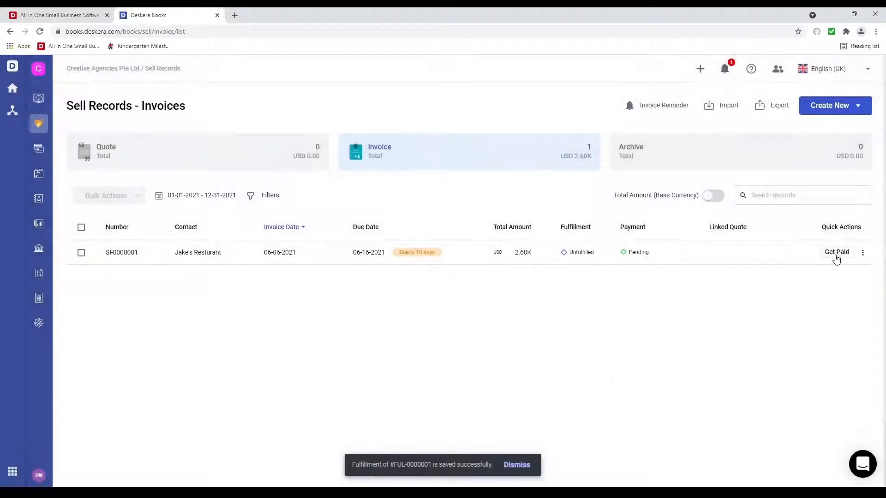
Step: Start a payment on invoice SI-0000001 with the amount set to 2,000 USD
left_click(835, 255)
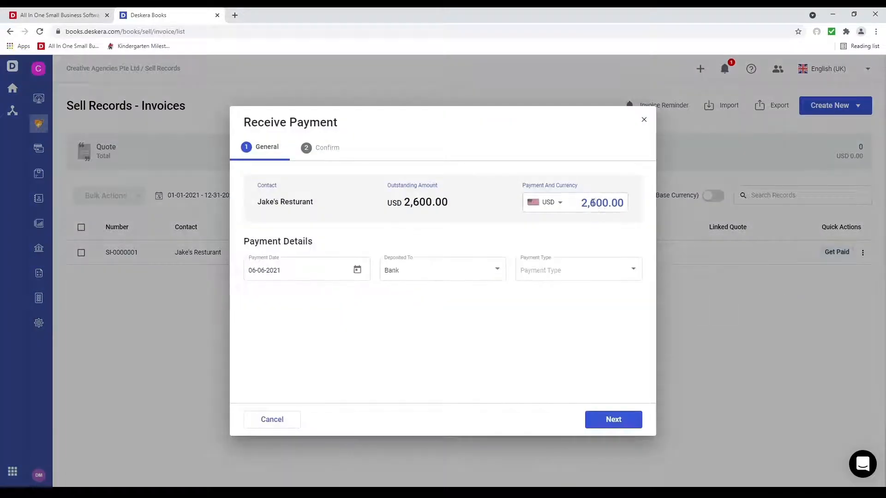
left_click(605, 211)
left_click(560, 203)
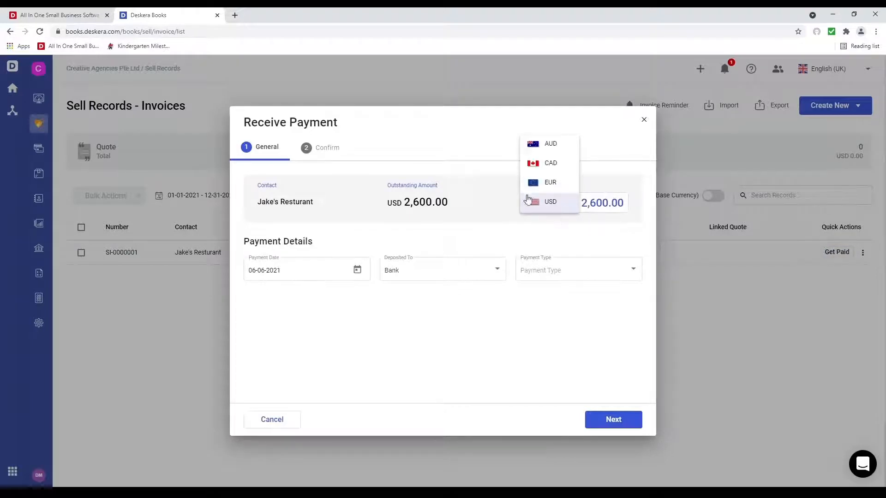
left_click(602, 206)
left_click(606, 207)
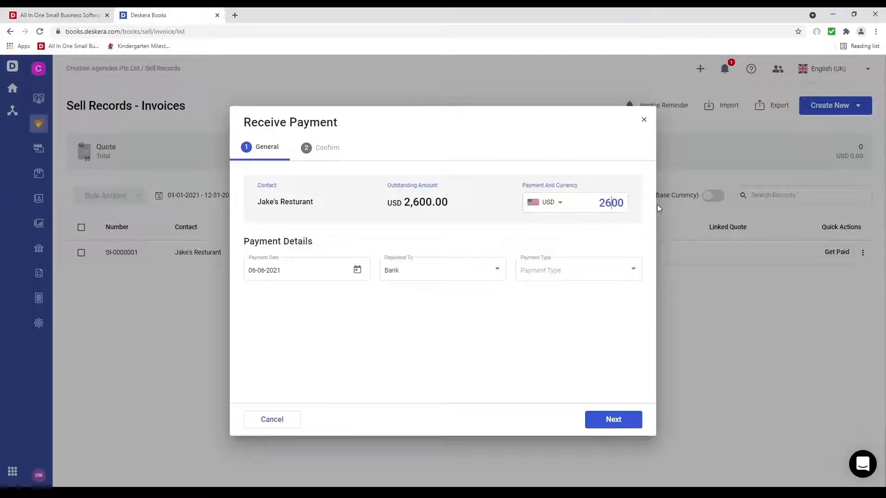
key("Delete")
type("0")
left_click(515, 312)
Step: Receive the 2,000 USD payment by Bank Transfer dated June 6, 2021, reference 23
left_click(548, 277)
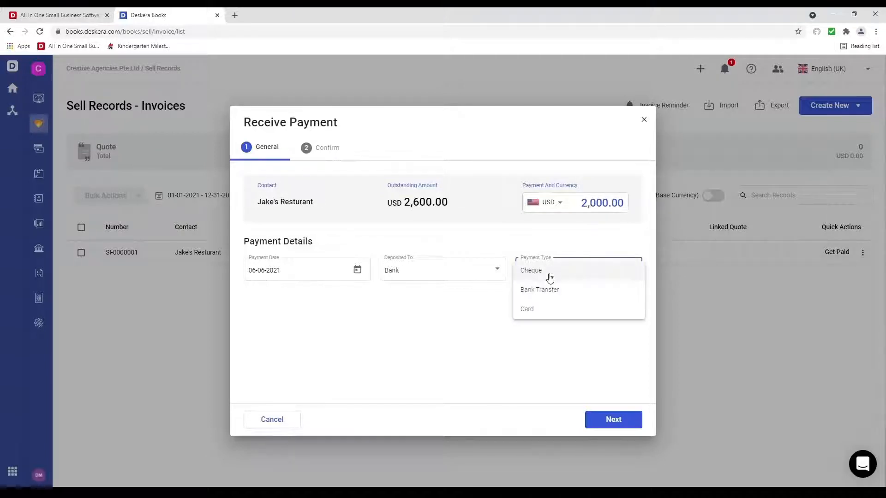
left_click(548, 289)
left_click(354, 342)
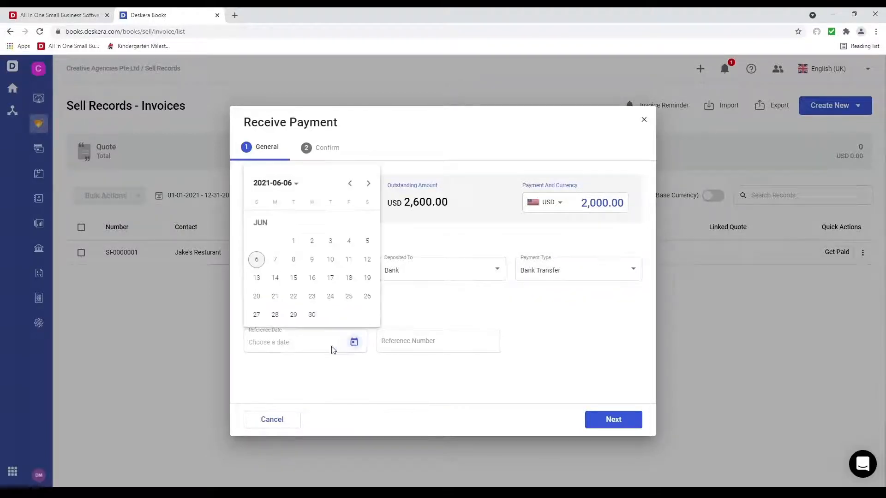
left_click(257, 260)
left_click(448, 342)
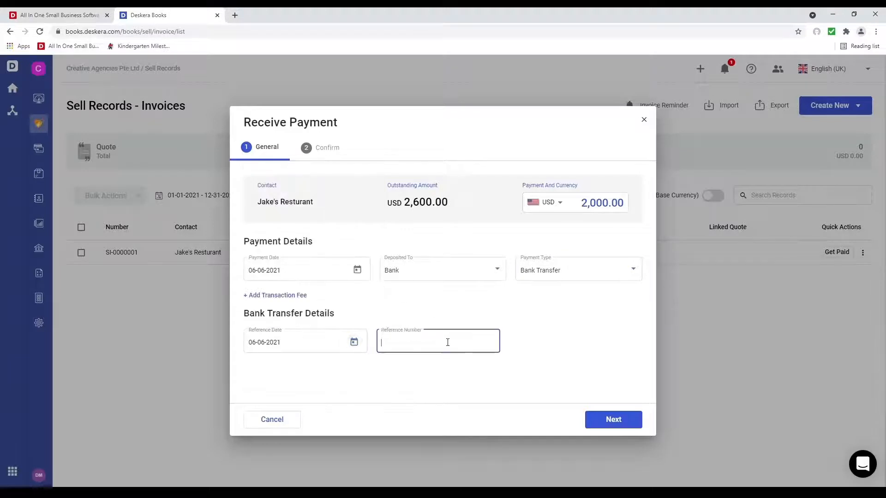
type("234234")
left_click(623, 422)
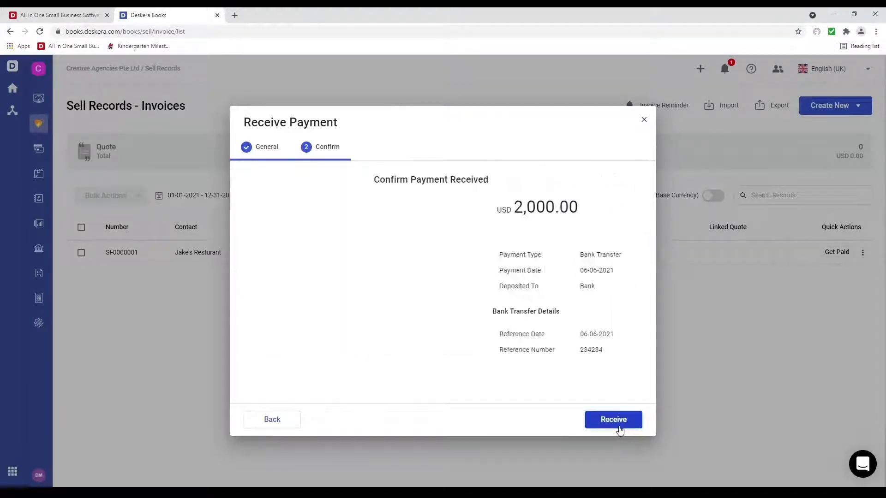
left_click(621, 419)
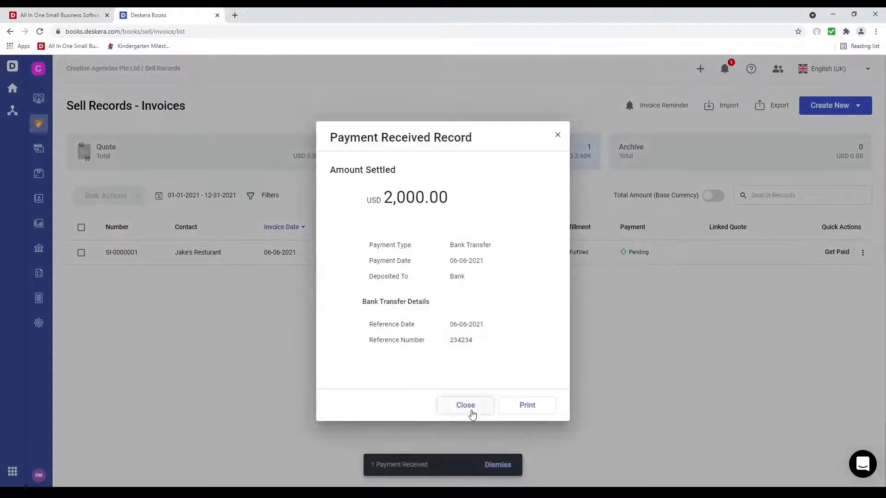
left_click(466, 405)
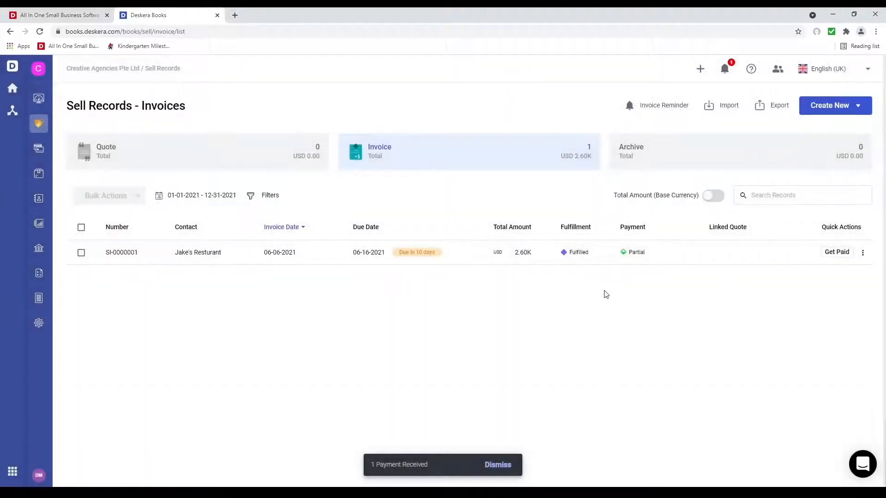
Step: Receive the remaining 600 USD by Bank Transfer dated June 6, 2021, reference 345345
left_click(827, 259)
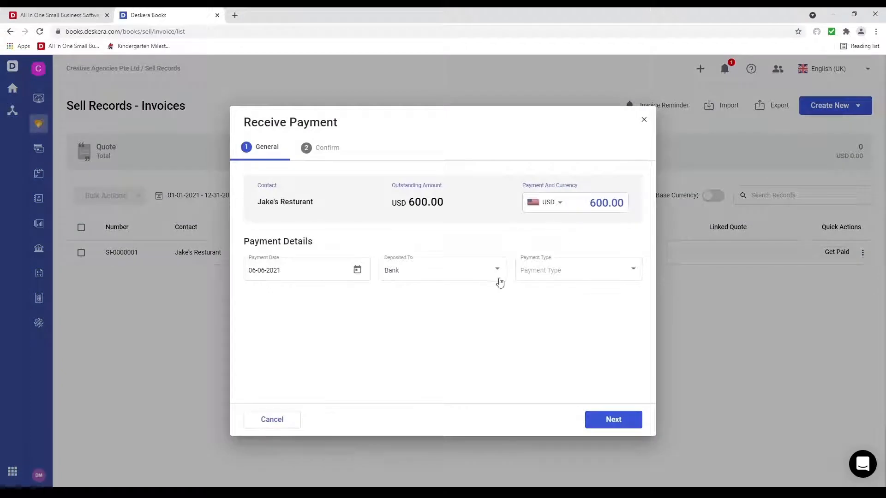
left_click(574, 277)
left_click(560, 289)
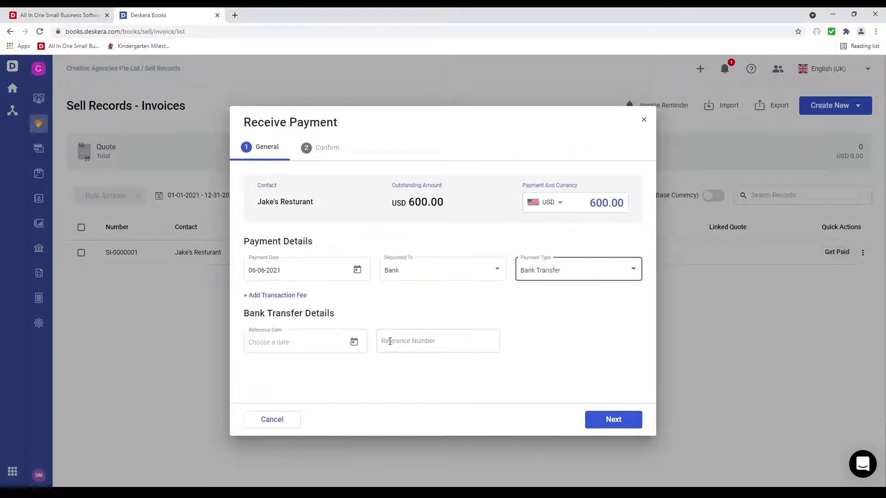
left_click(353, 344)
left_click(255, 259)
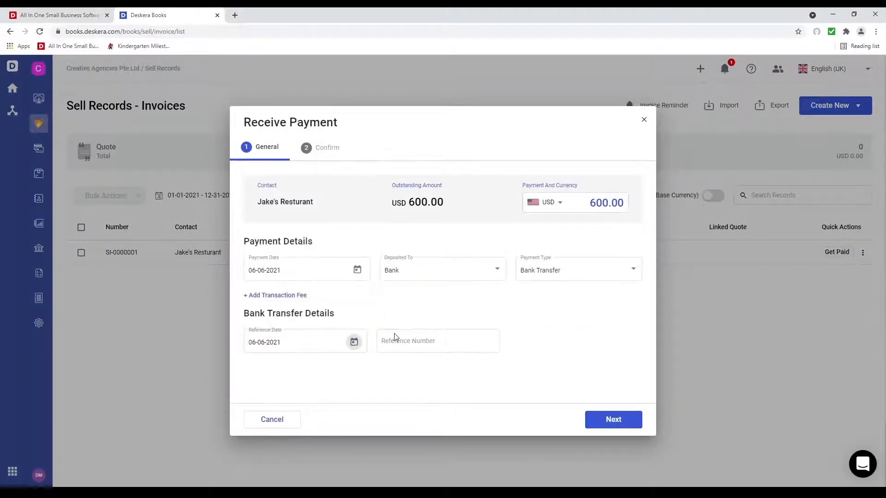
left_click(393, 340)
type("345345")
left_click(617, 419)
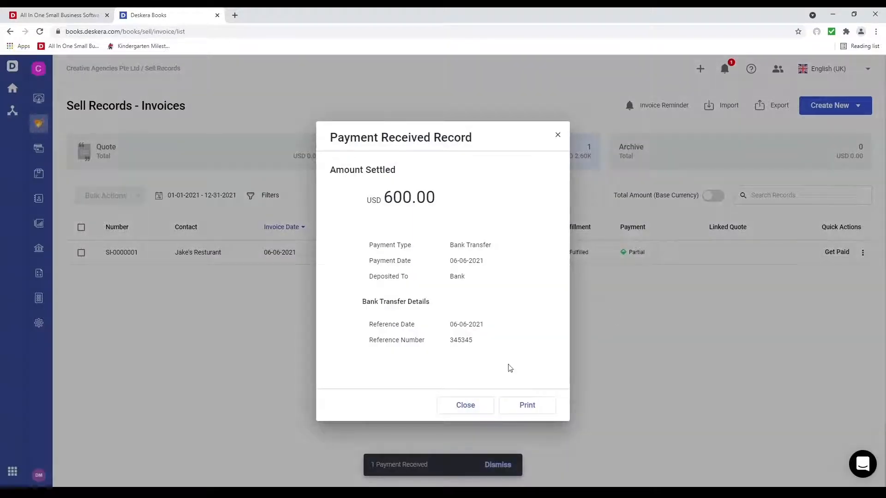
left_click(467, 405)
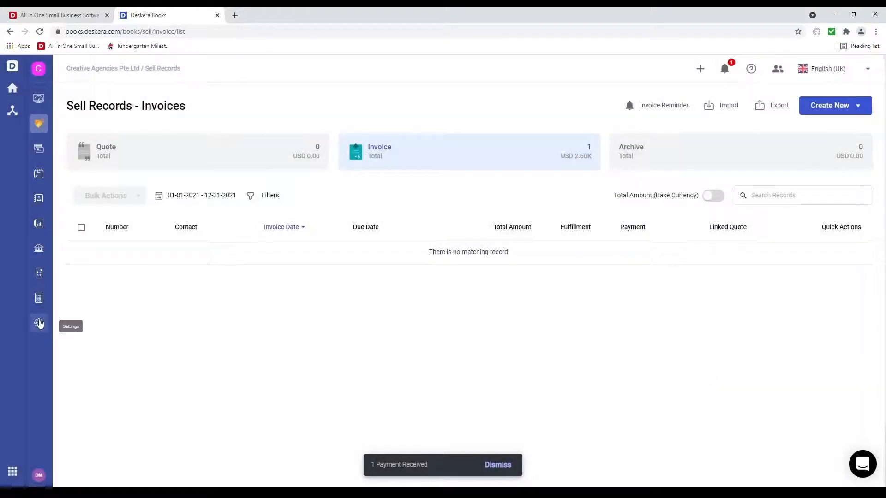
Step: Browse the featured apps in the App Marketplace, then Get App on the ECom card
left_click(38, 299)
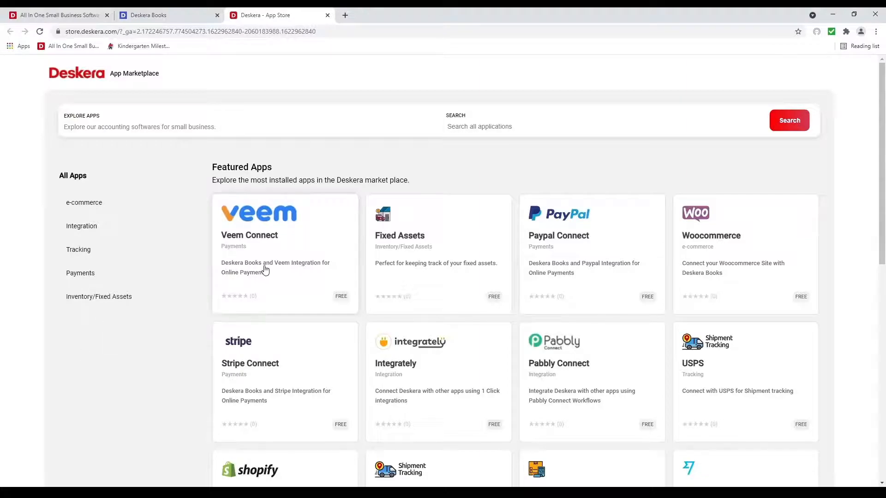
scroll(607, 393, "down", 3)
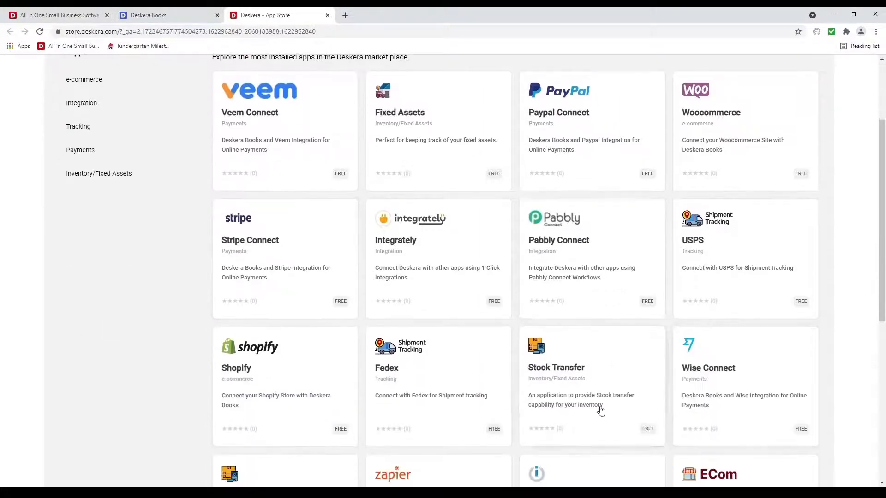
scroll(600, 407, "up", 3)
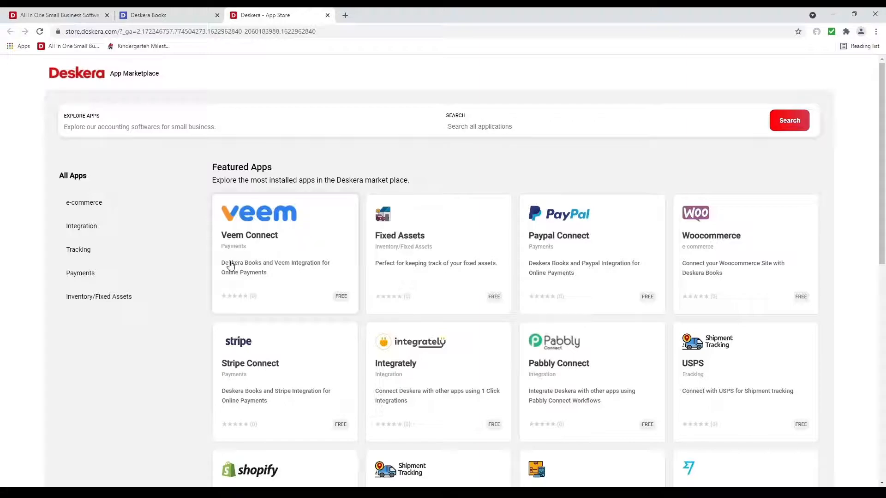
scroll(295, 287, "down", 3)
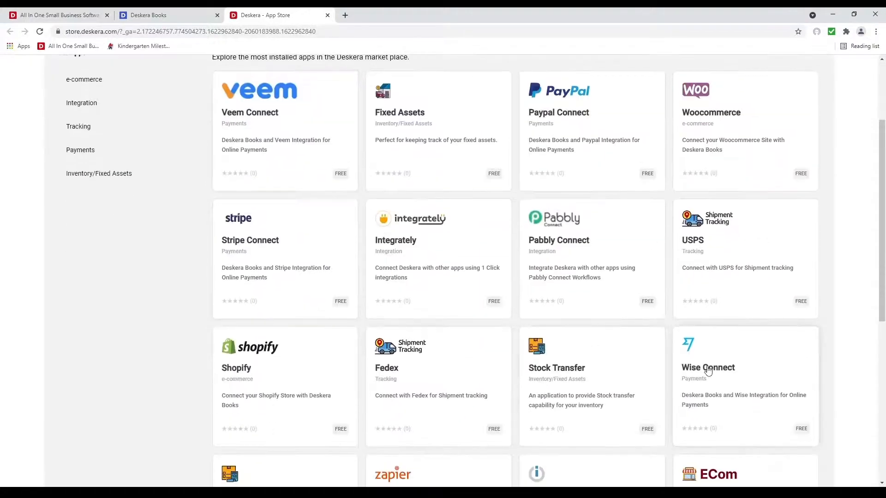
scroll(748, 360, "up", 3)
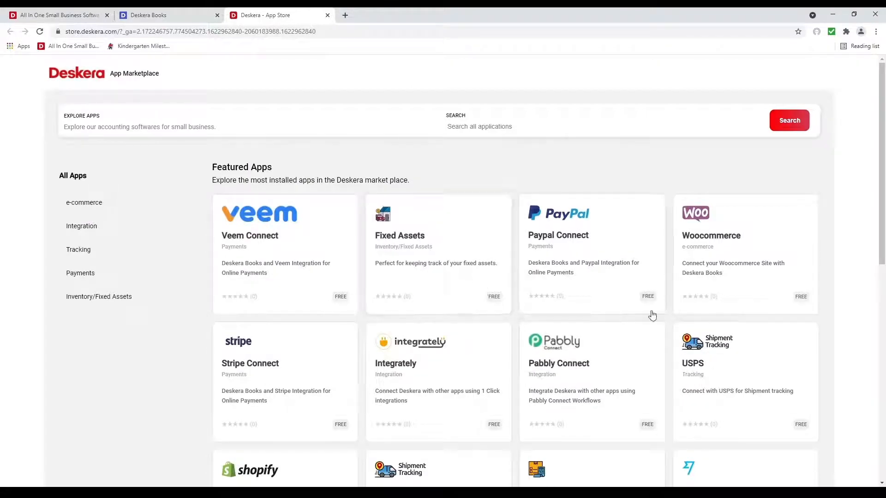
scroll(704, 392, "down", 3)
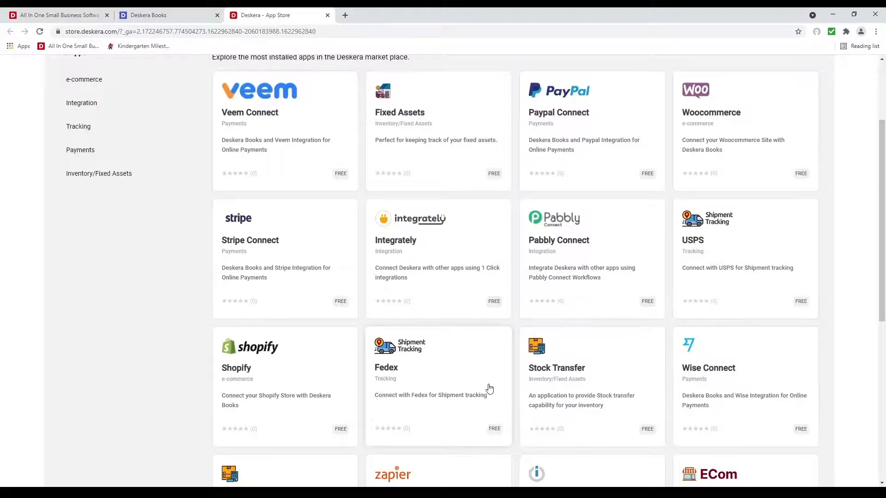
scroll(490, 389, "down", 3)
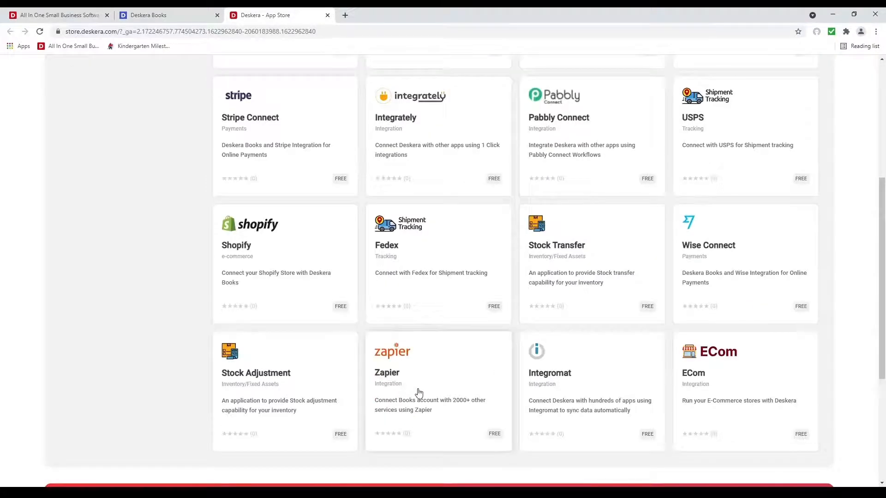
scroll(465, 405, "up", 1)
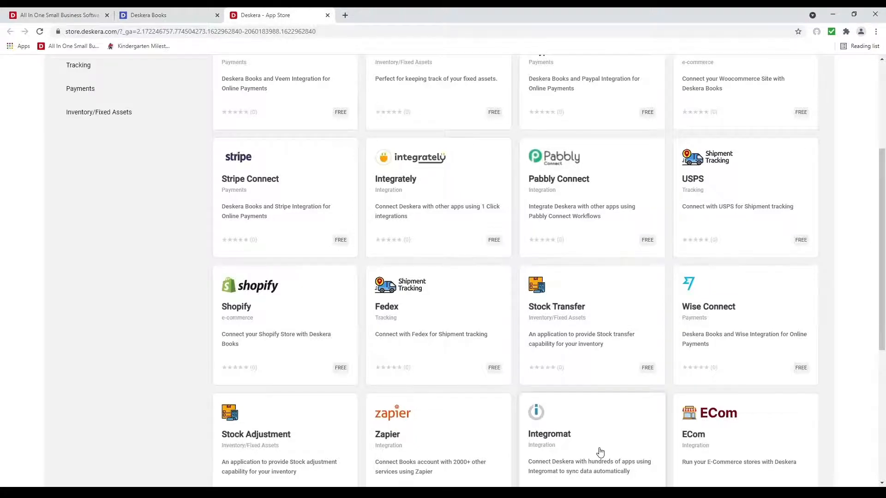
scroll(600, 452, "down", 1)
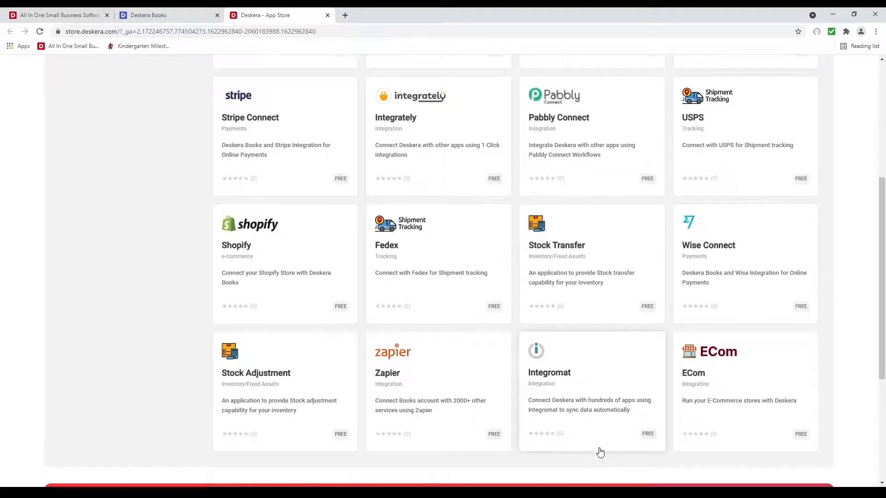
left_click(724, 380)
left_click(564, 185)
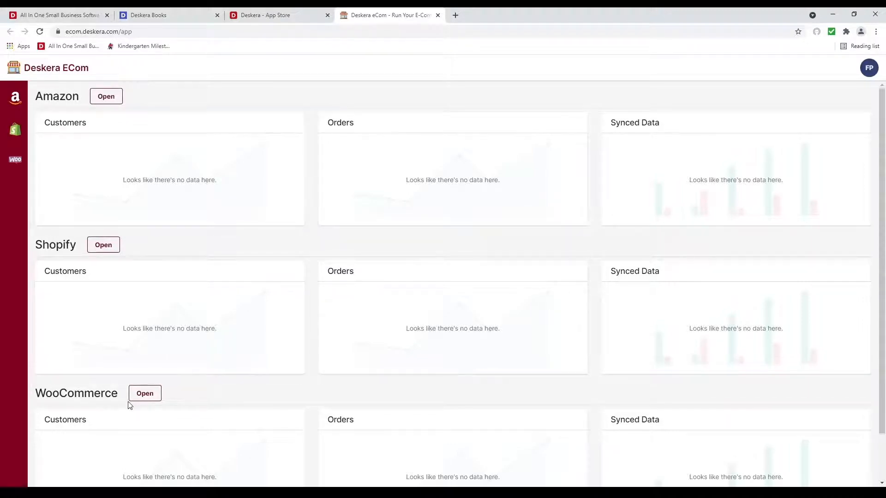
Step: Look at the Amazon, Shopify and WooCommerce store setup pages in ECom
left_click(108, 98)
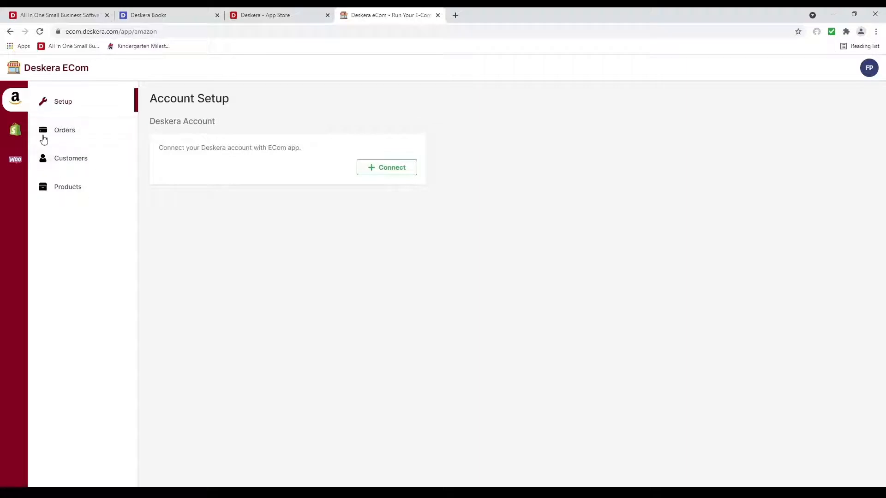
left_click(15, 130)
left_click(16, 164)
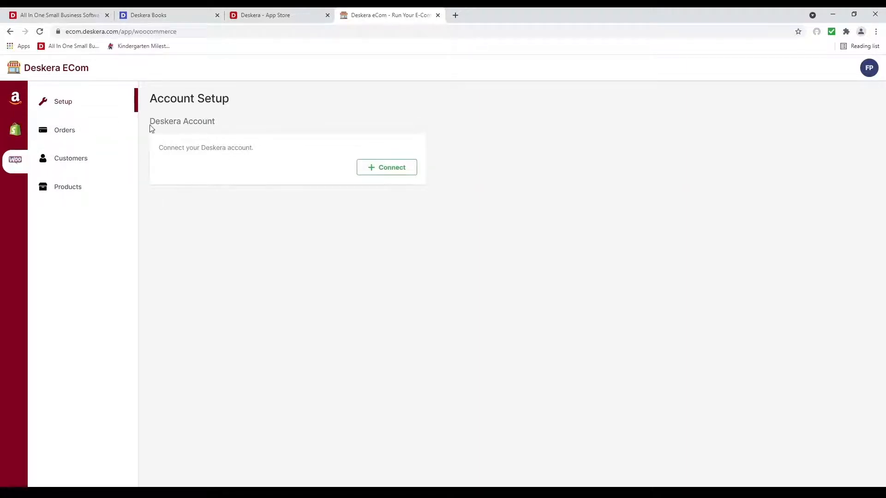
Step: Close the ECom tab and its app details, returning to Deskera Books
left_click(438, 16)
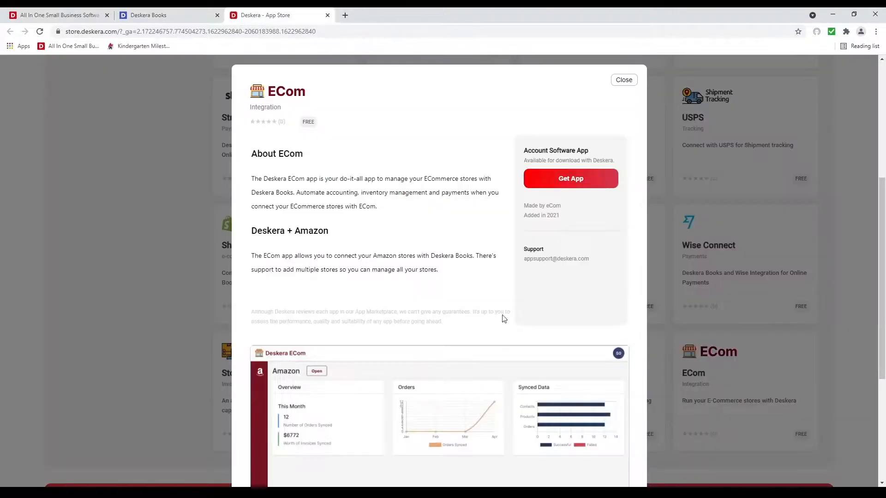
left_click(623, 80)
scroll(384, 93, "up", 5)
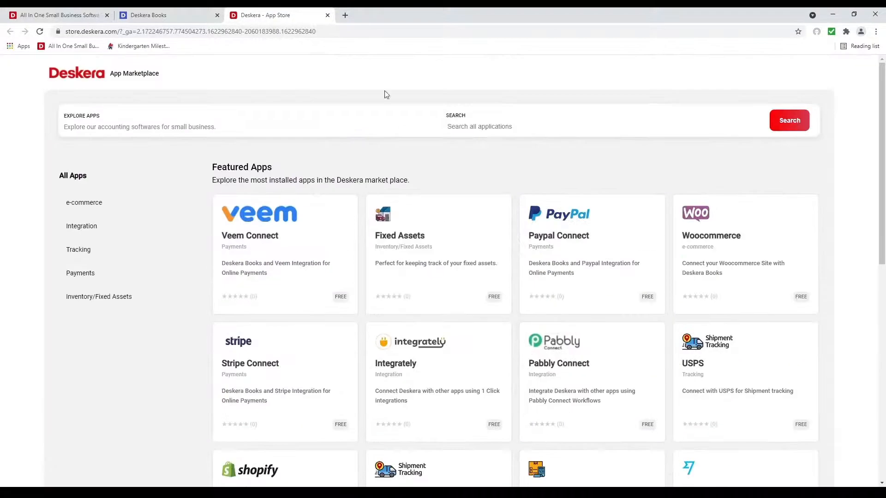
left_click(163, 16)
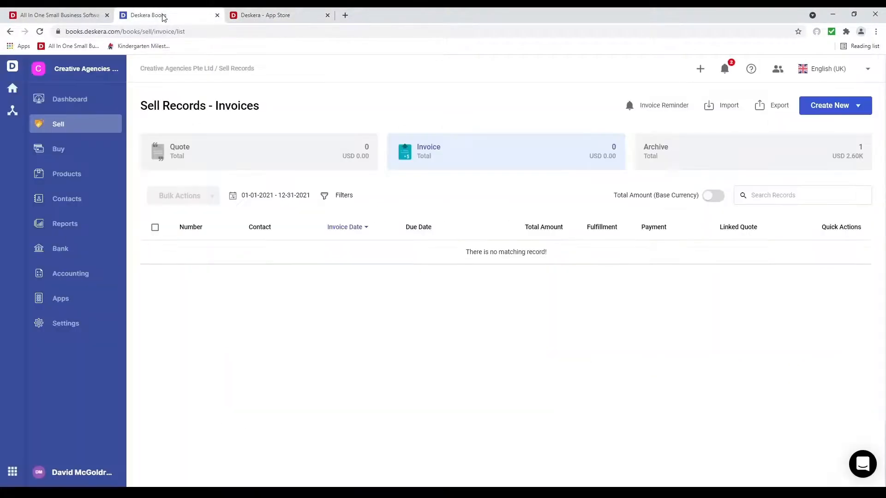
Step: Go to the bank accounts list and check the existing Bank account's actions
left_click(87, 248)
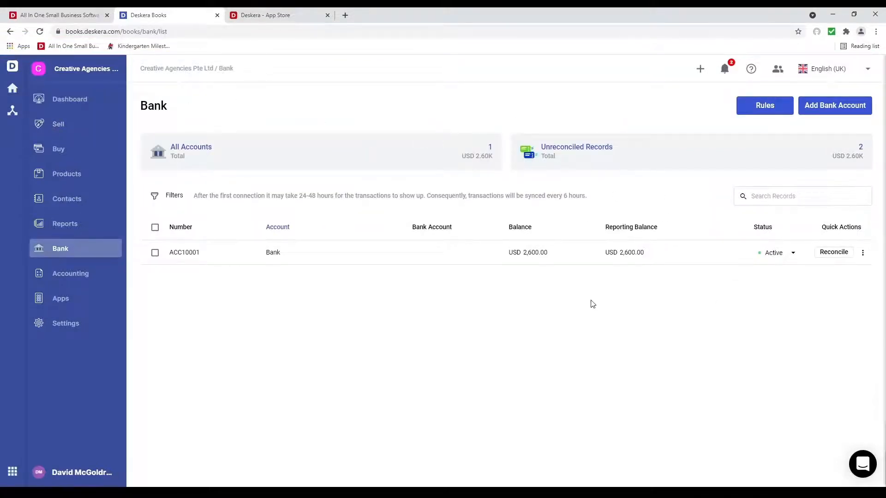
left_click(863, 253)
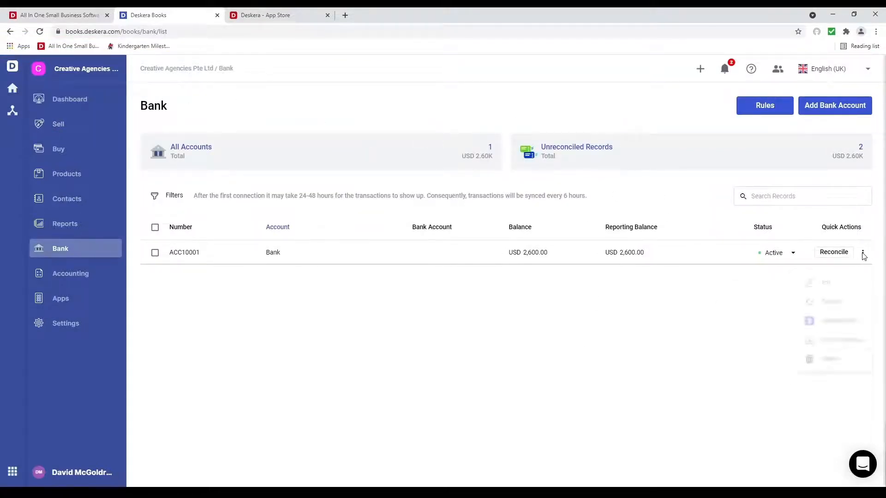
left_click(774, 242)
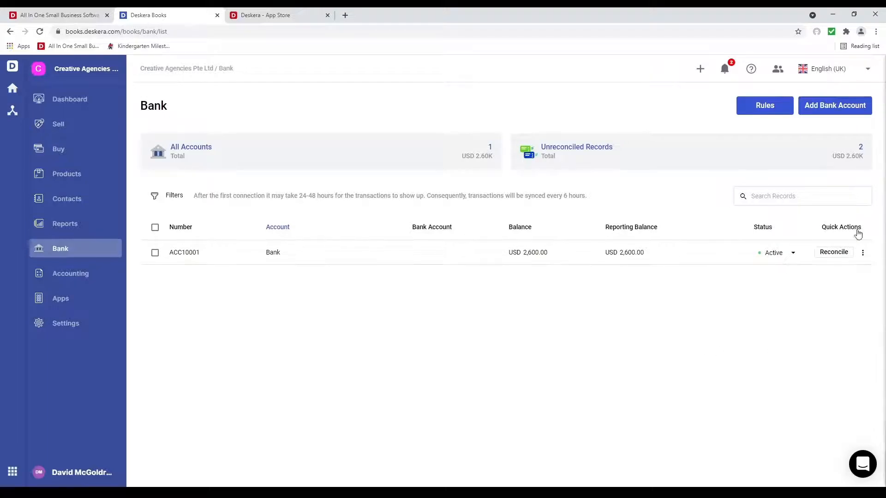
Step: Add a USD bank account with name and description 'Wells Fargo', then Save & Next
left_click(841, 108)
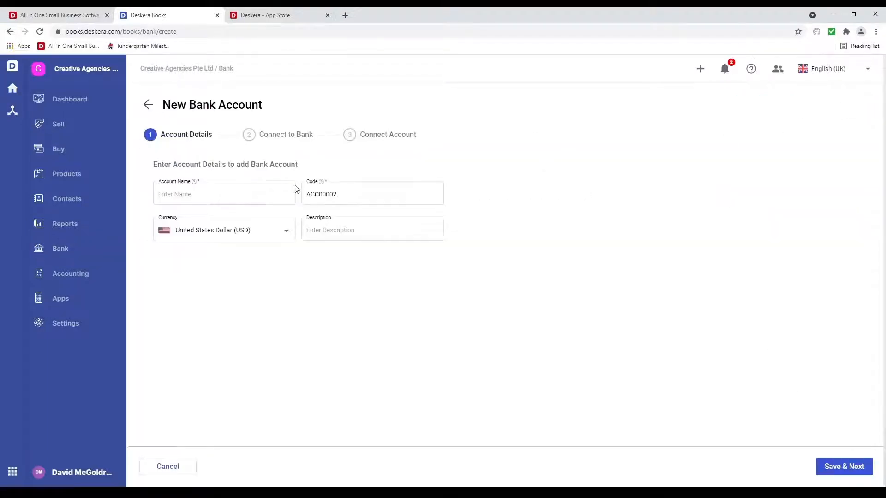
left_click(265, 201)
type("Well")
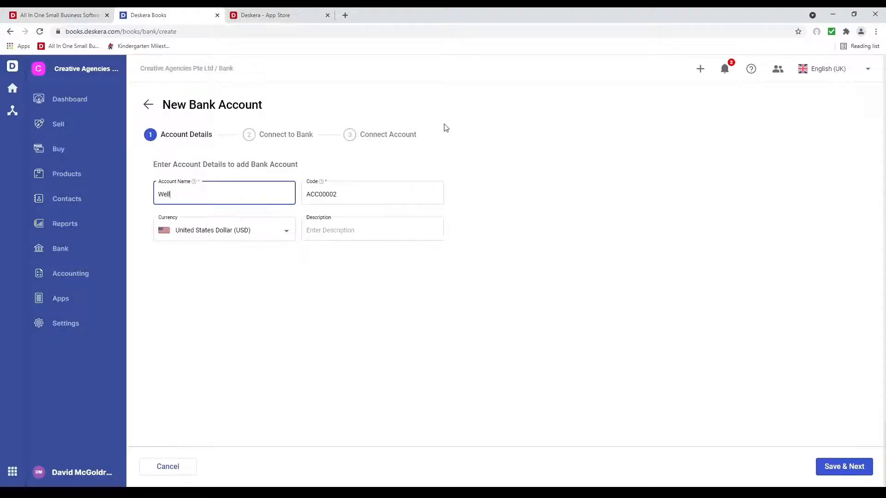
type("s Fargo")
triple_click(221, 198)
key("ctrl+c")
left_click(211, 234)
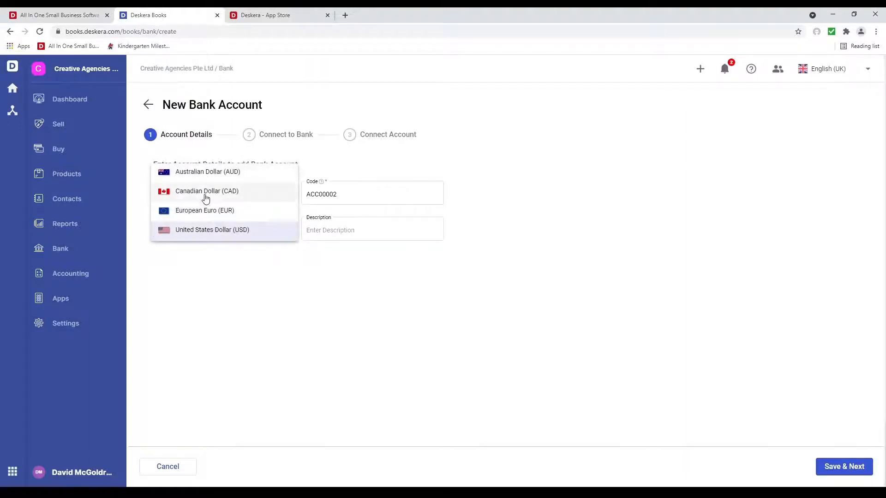
left_click(337, 229)
left_click(340, 230)
key("ctrl+v")
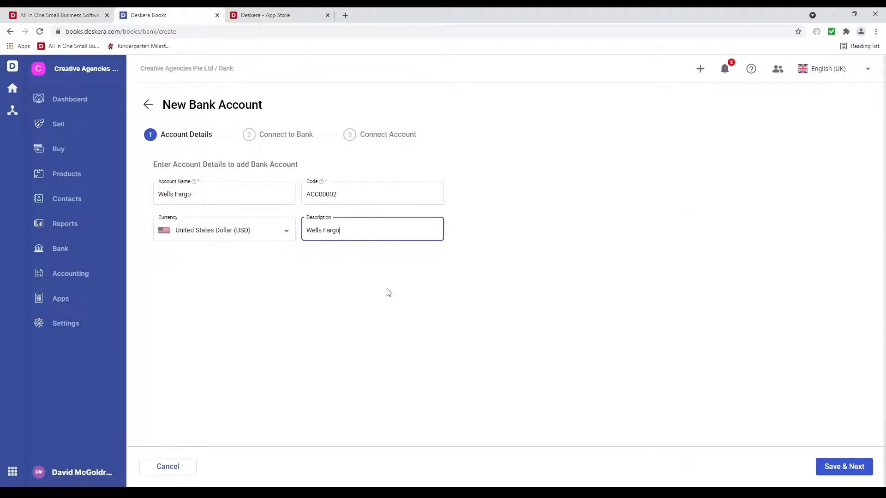
left_click(848, 468)
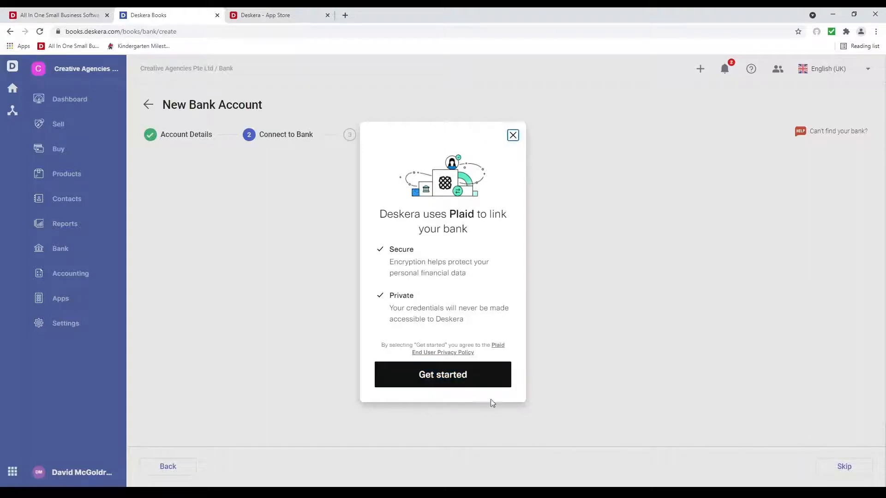
Step: Begin bank linking and search the bank list for 'Ba', scrolling through results
left_click(462, 387)
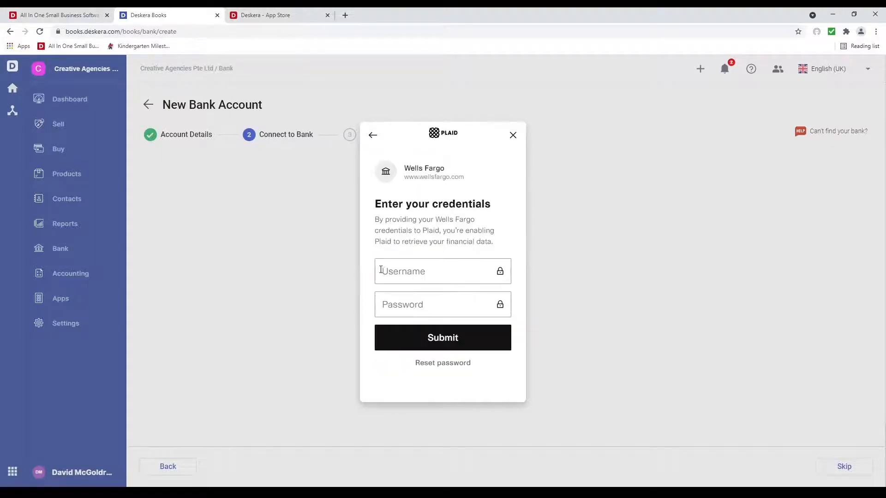
left_click(373, 135)
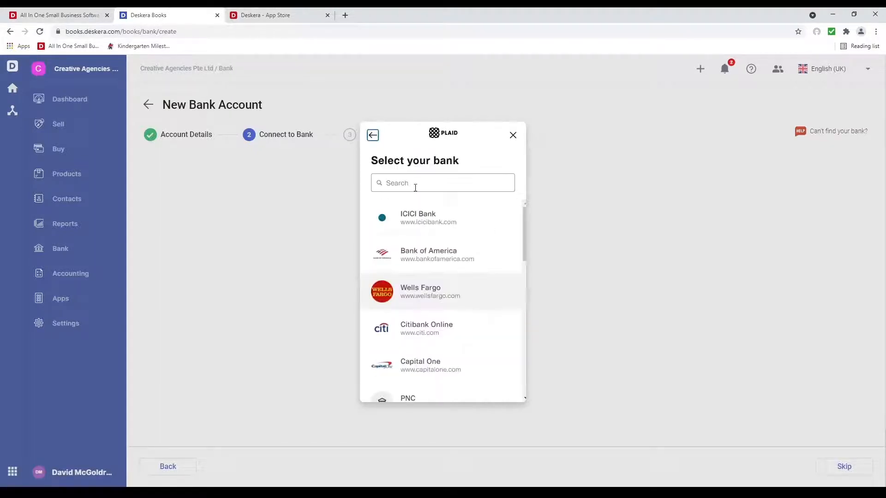
left_click(410, 185)
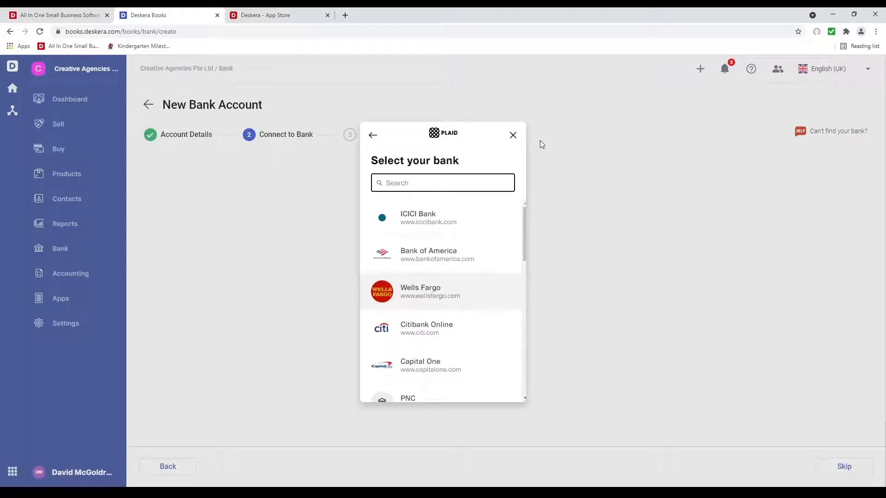
type("Bank")
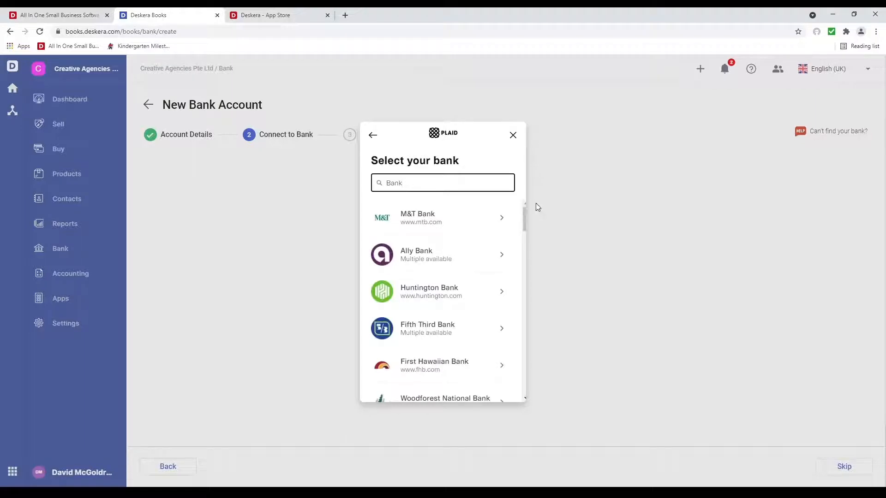
scroll(461, 321, "down", 5)
scroll(463, 322, "down", 10)
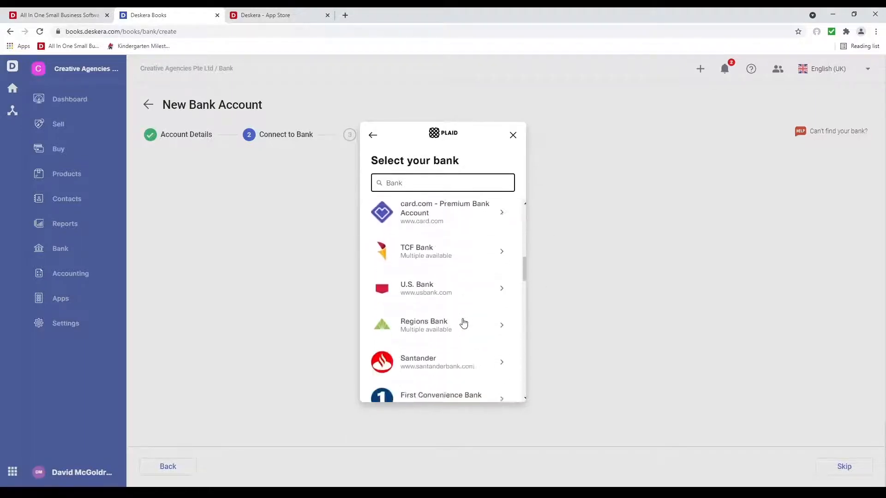
scroll(464, 322, "down", 1)
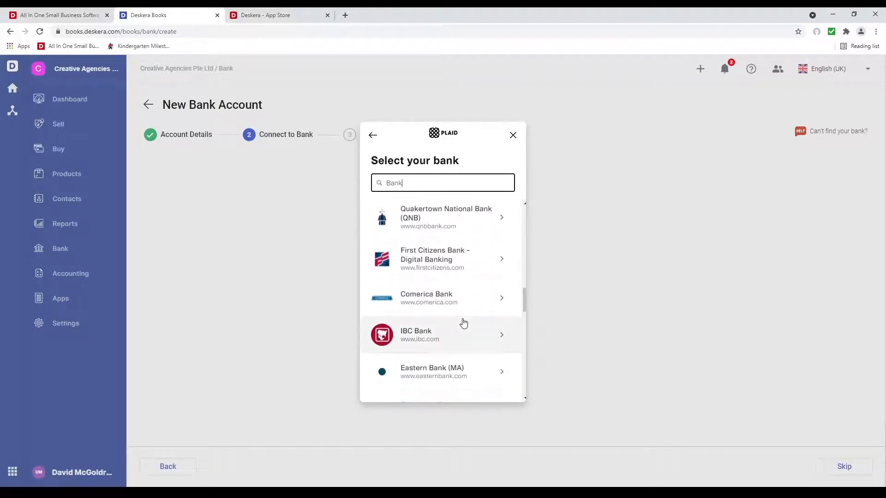
scroll(491, 297, "down", 5)
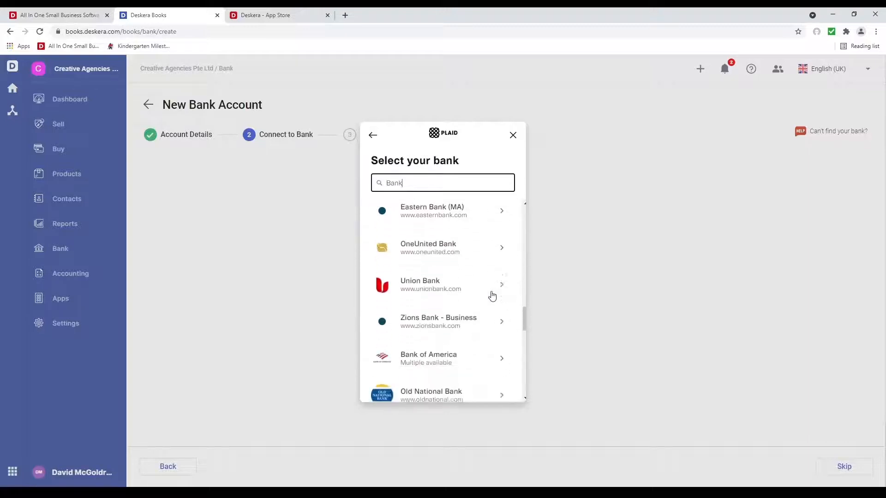
Step: Open Union Bank, back out to the intro, and close the linking dialog
left_click(461, 275)
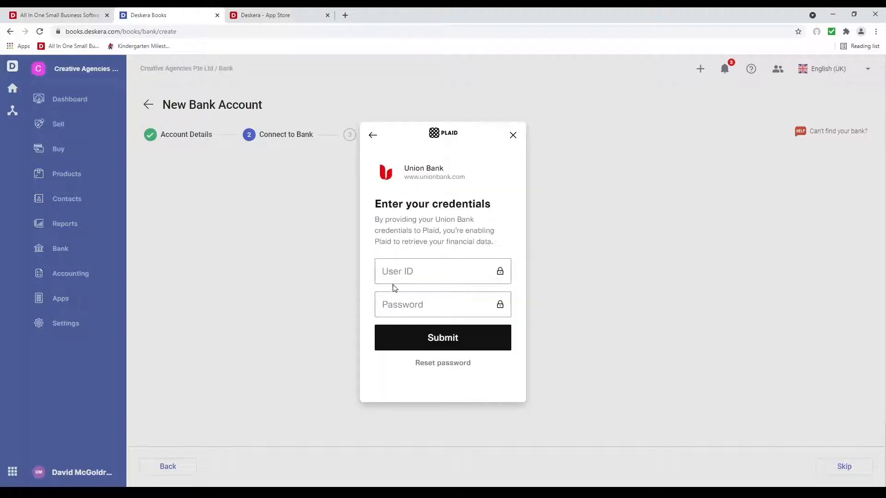
left_click(373, 137)
left_click(374, 137)
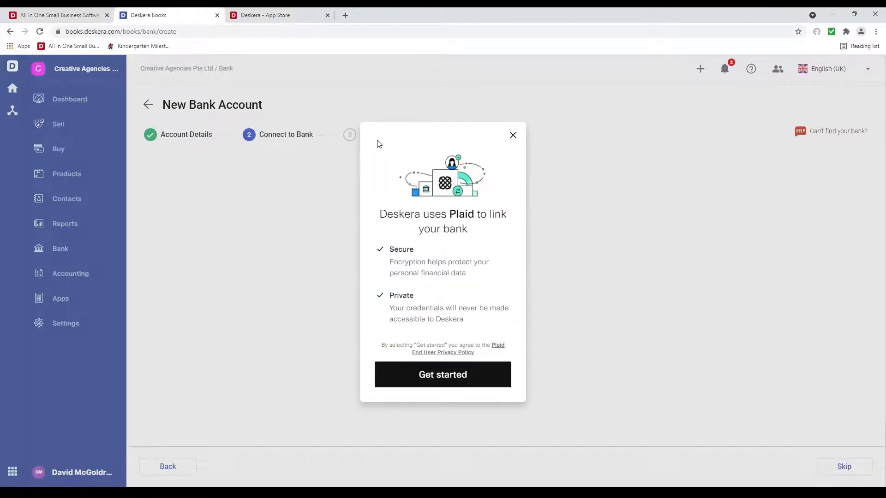
left_click(513, 136)
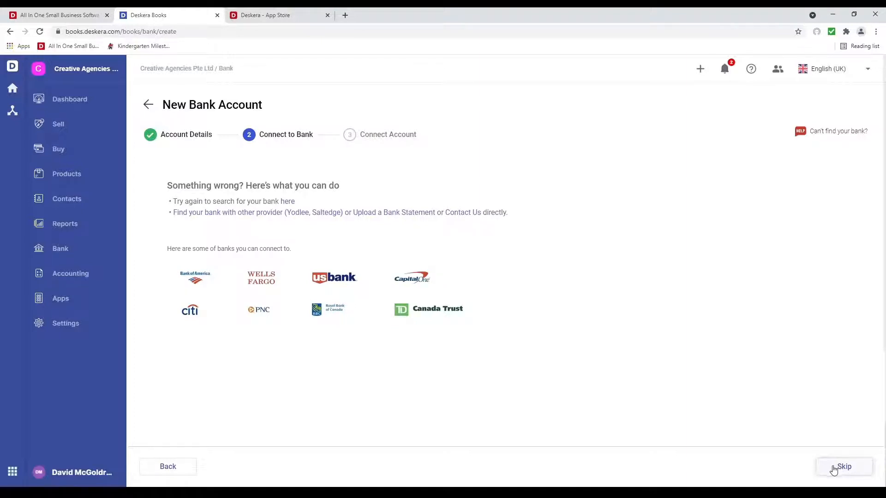
Step: Skip bank linking, then preview an Add Rule form with CREDIT type and close it unsaved
left_click(840, 465)
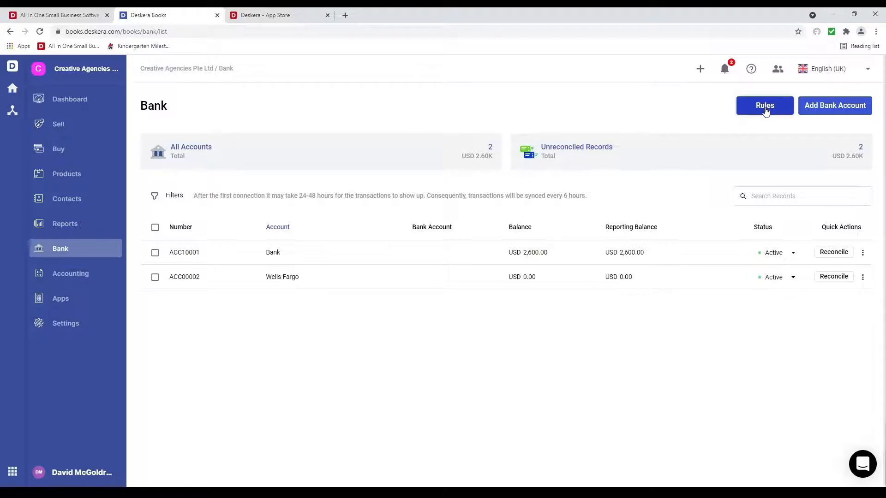
left_click(767, 110)
left_click(836, 107)
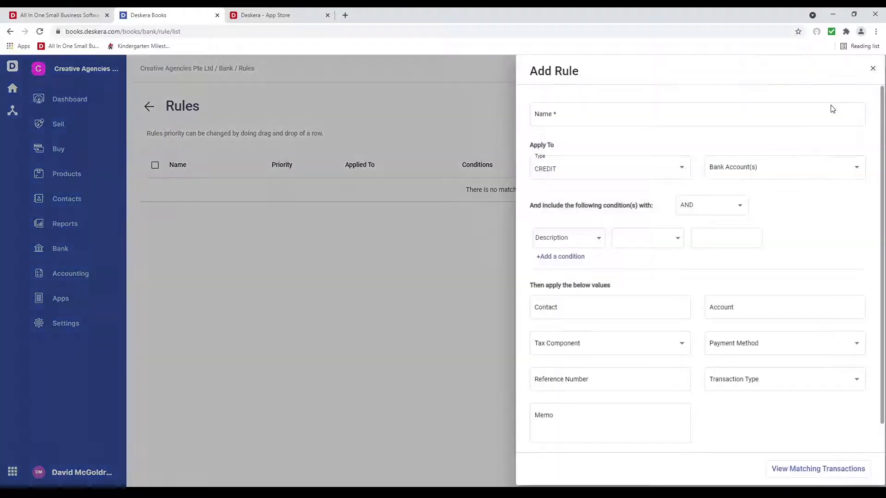
left_click(684, 175)
left_click(650, 232)
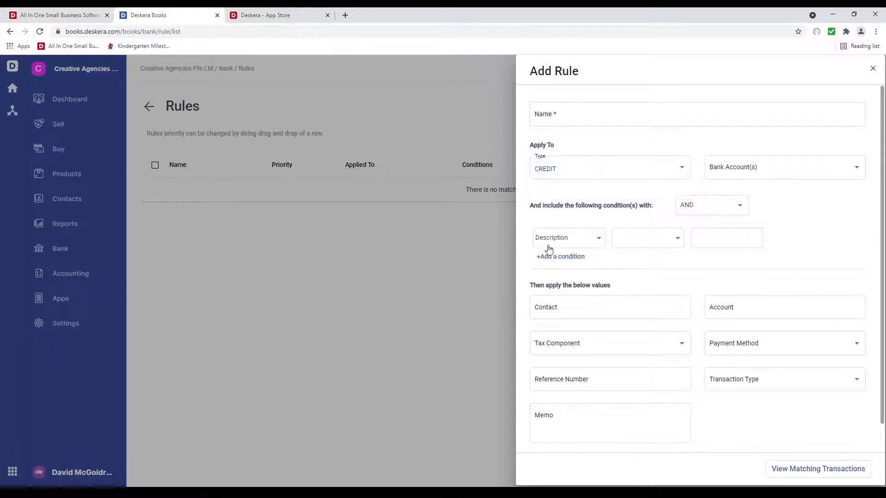
scroll(631, 326, "down", 1)
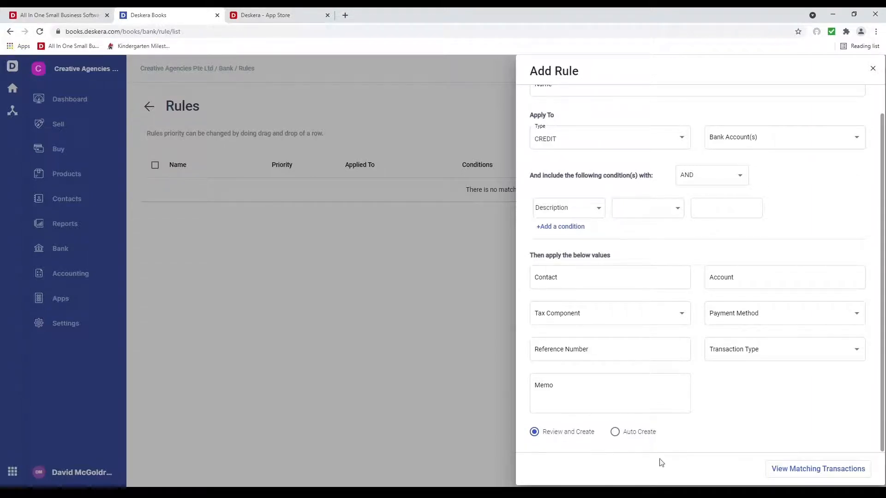
left_click(873, 70)
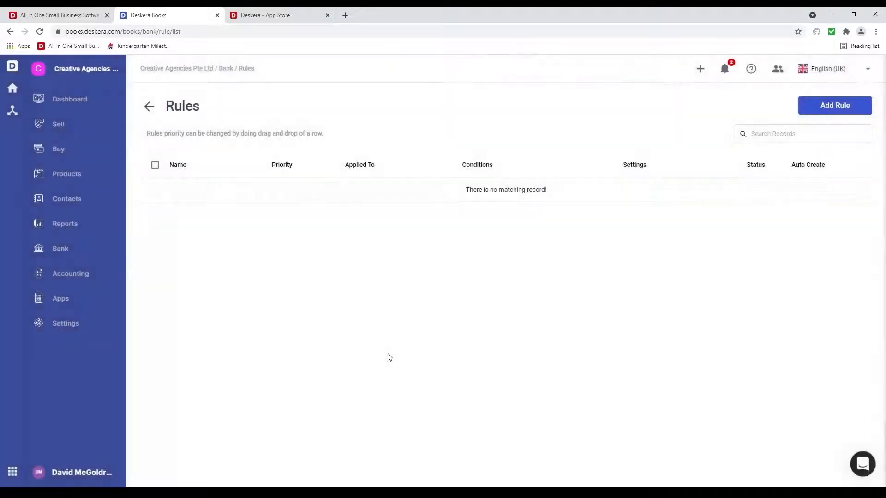
Step: Scroll through the Reports page's Financial, Tax, Purchase, Inventory and Sales report groups
left_click(53, 225)
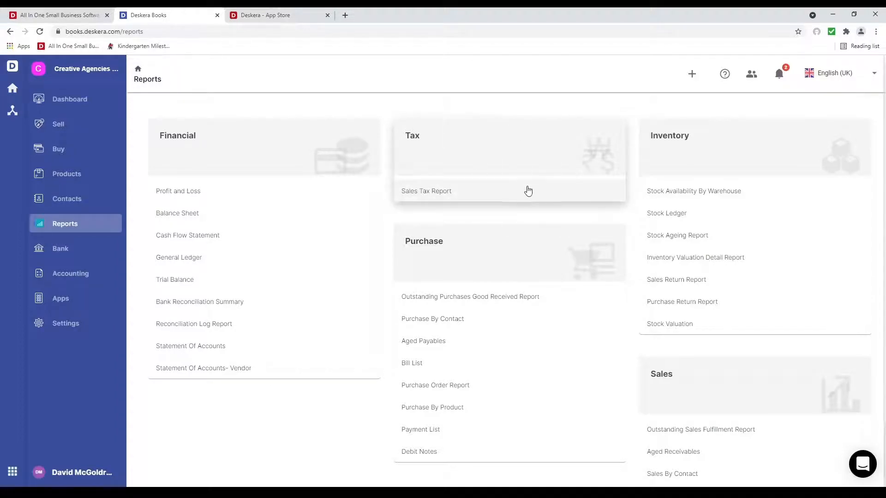
scroll(485, 246, "down", 1)
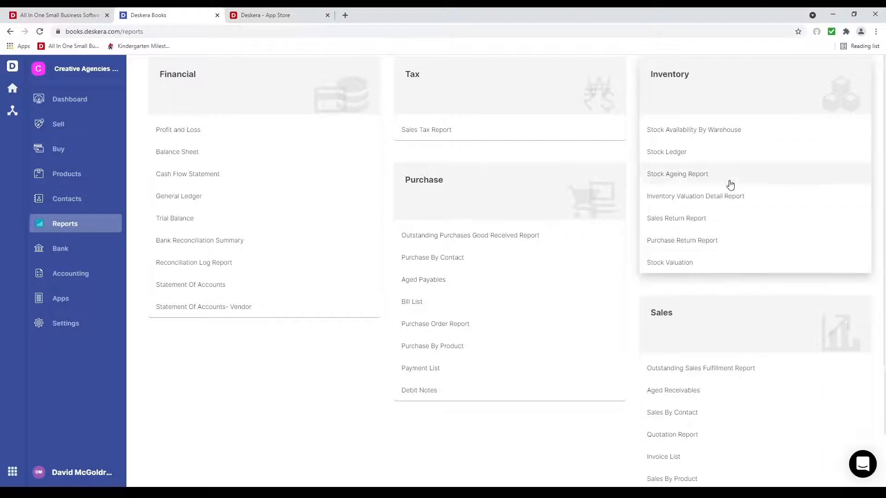
scroll(723, 333, "down", 2)
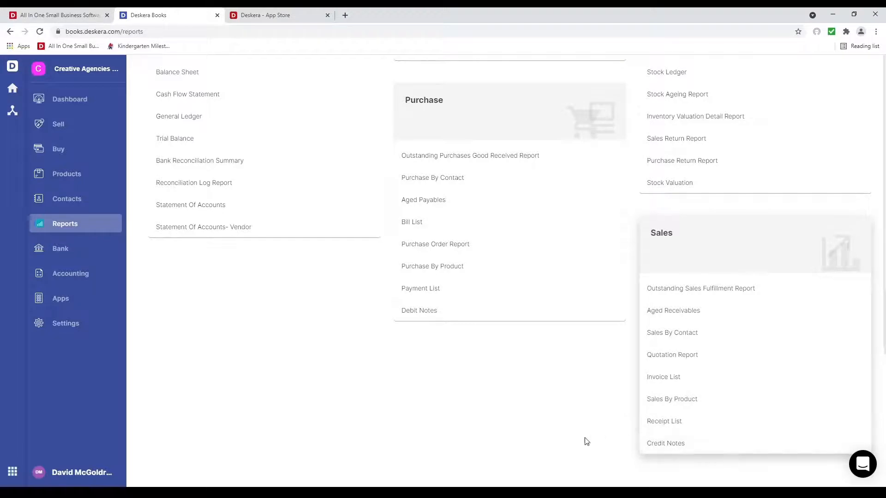
scroll(551, 437, "up", 3)
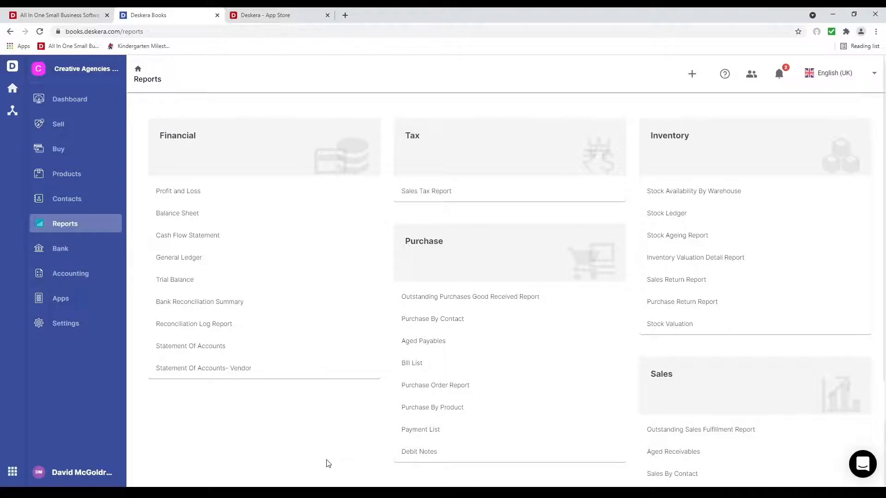
Step: Switch from Deskera Books to Deskera Sales and scroll through its dashboard
left_click(12, 472)
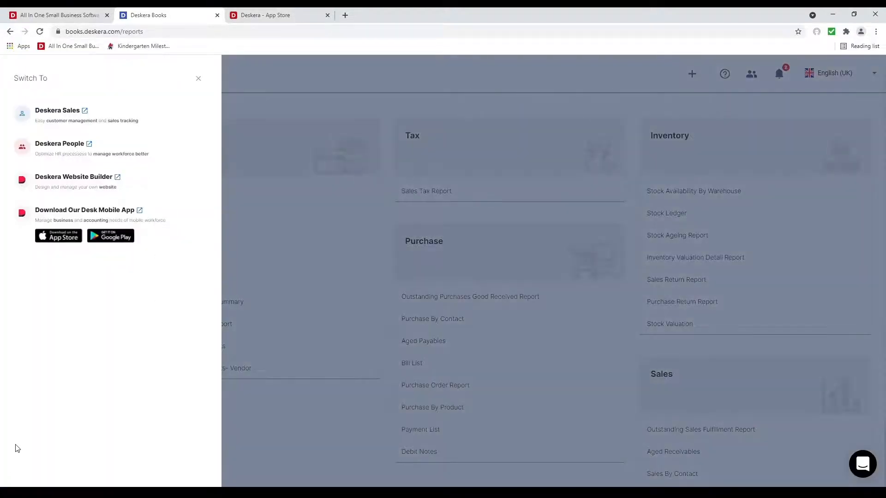
left_click(53, 124)
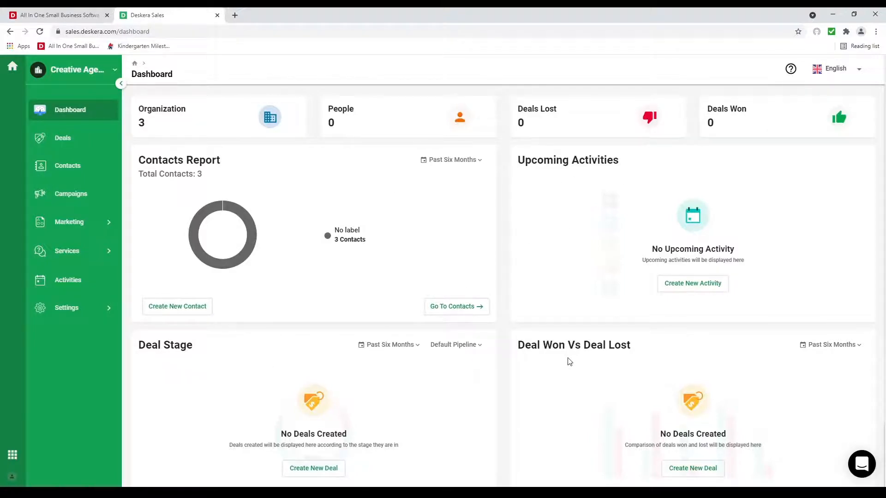
scroll(569, 362, "down", 5)
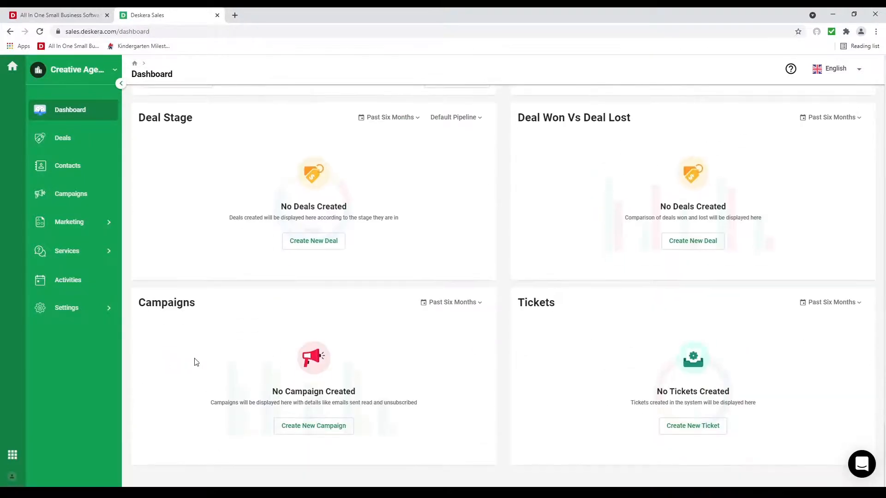
scroll(522, 416, "up", 5)
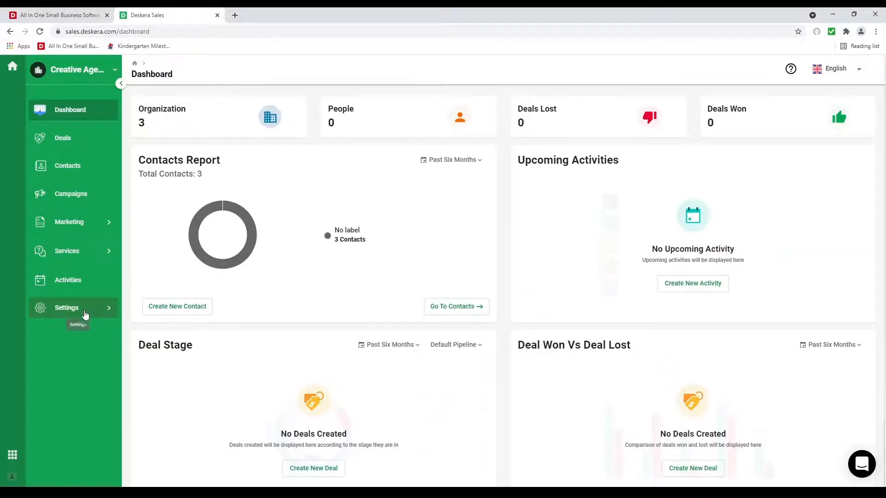
Step: View Team Settings and Custom Fields, checking a new field's Availability options, then Email settings
left_click(90, 314)
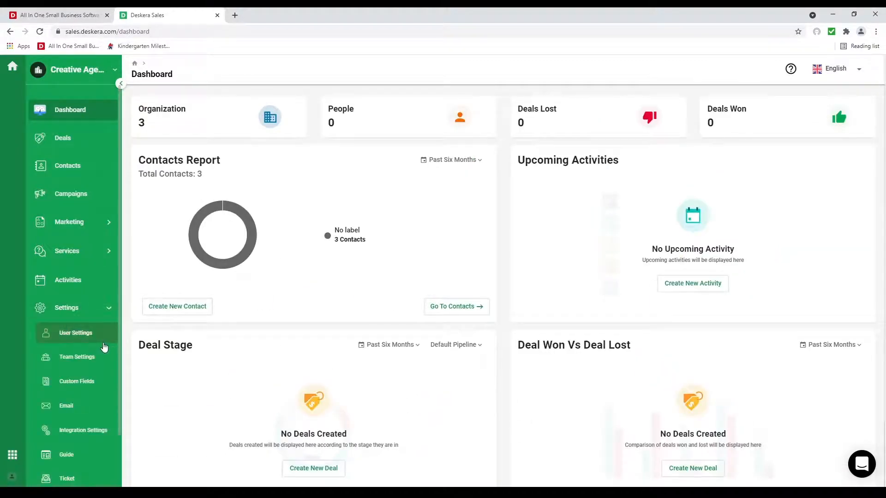
left_click(100, 362)
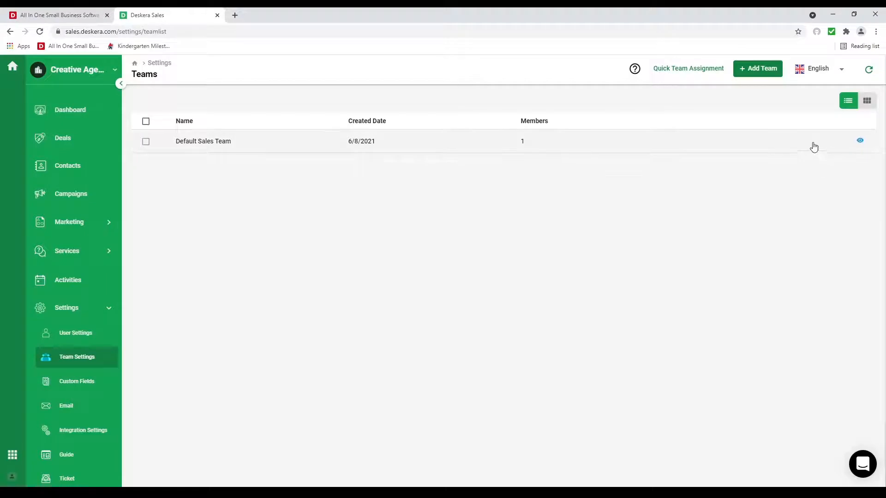
left_click(79, 386)
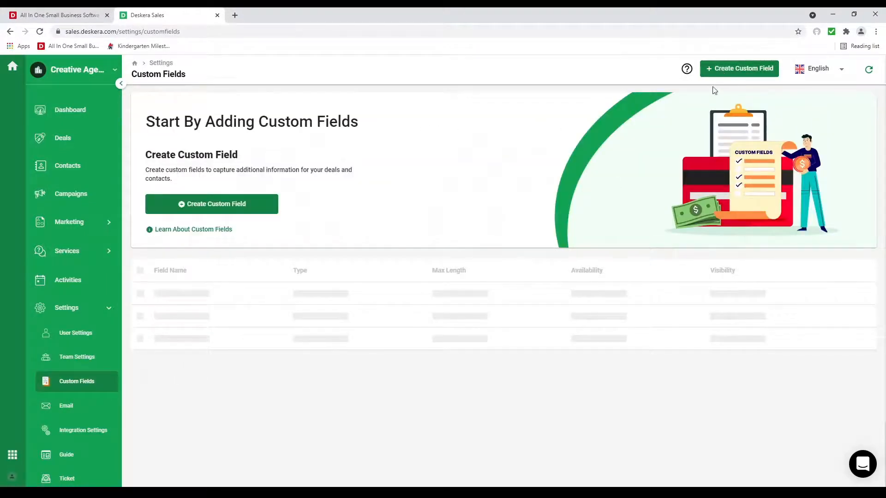
left_click(713, 69)
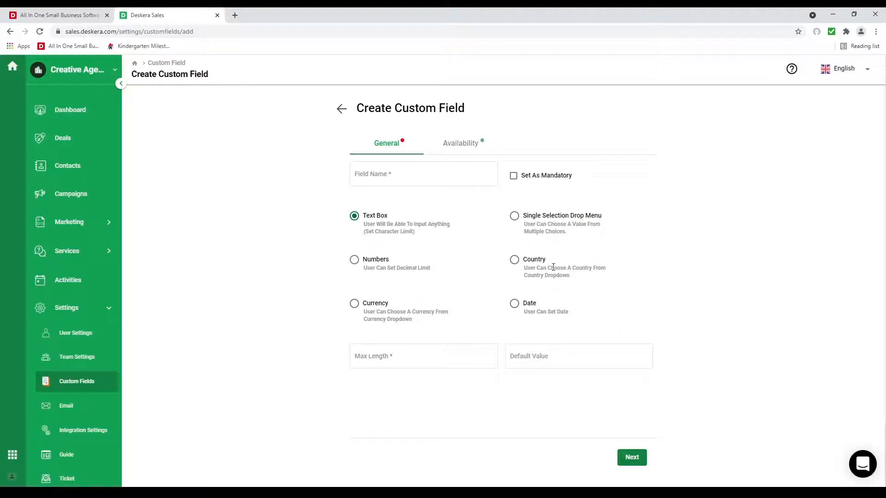
left_click(462, 143)
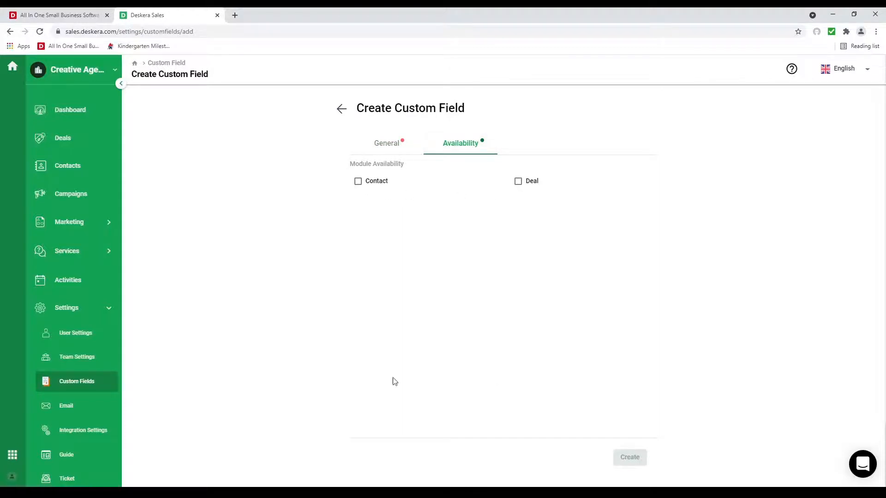
left_click(62, 409)
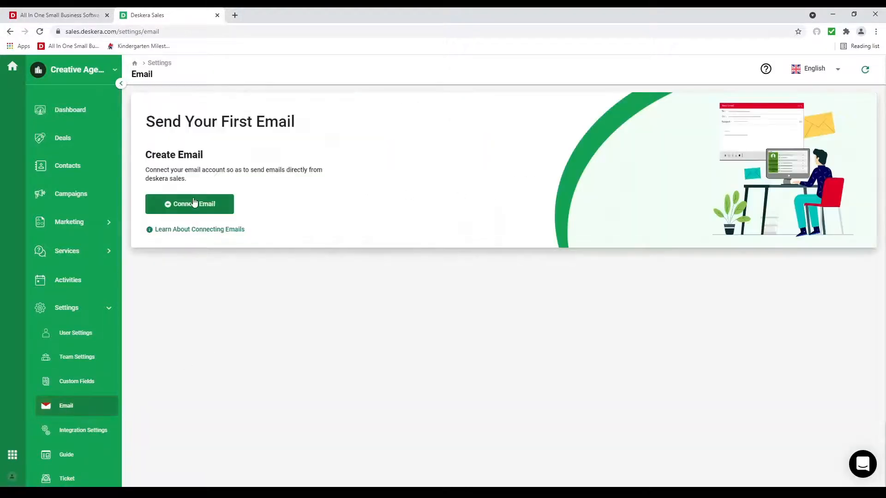
Step: Preview the Connect Email panel and cancel, then view Integration Settings and the Guide page
left_click(195, 204)
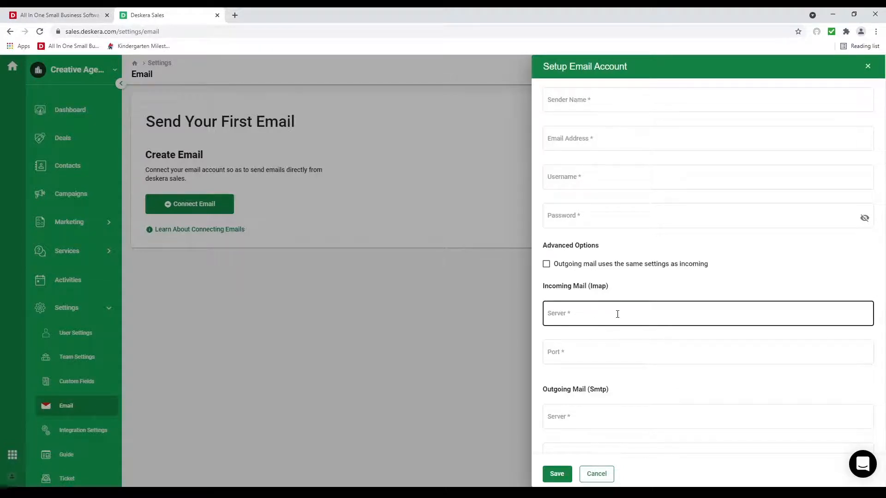
scroll(636, 334, "down", 2)
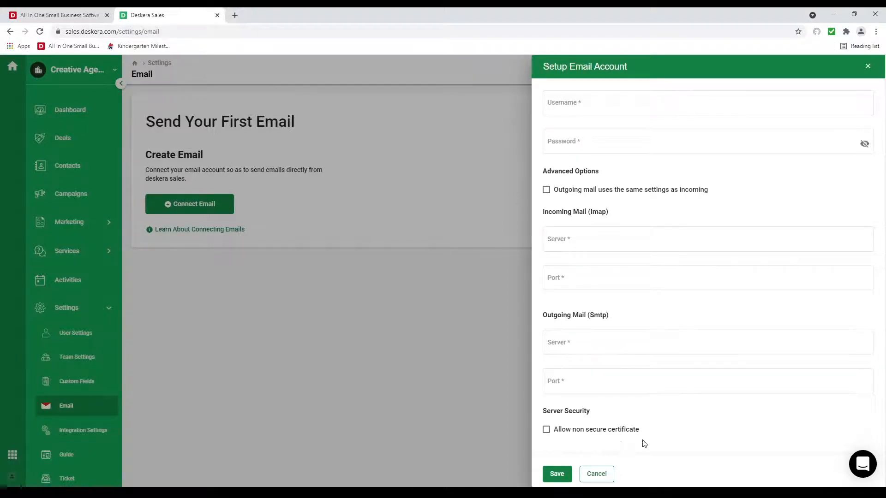
left_click(604, 475)
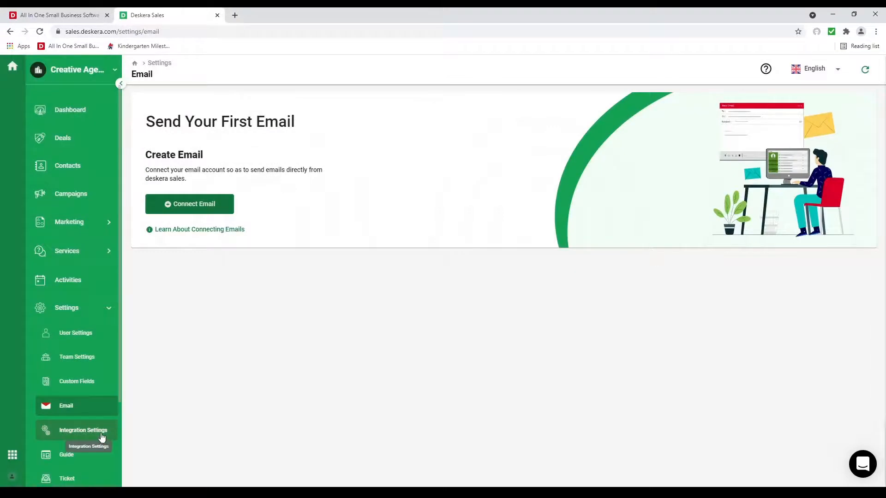
left_click(105, 434)
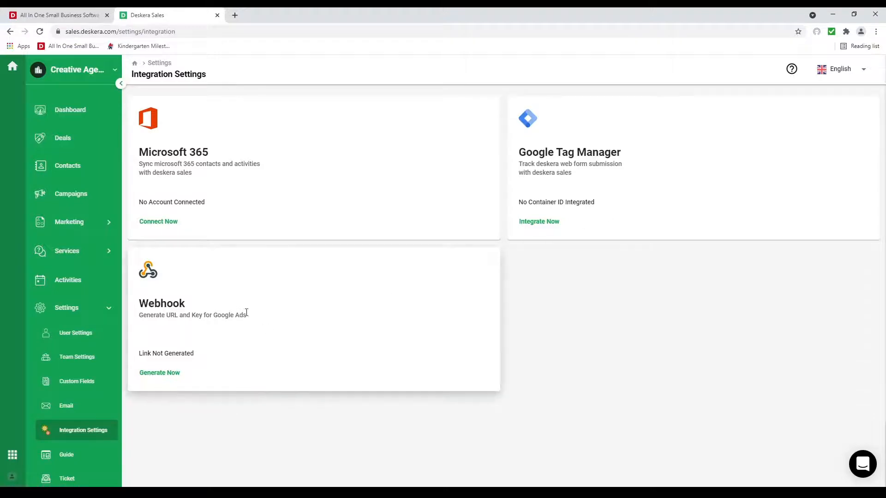
left_click(48, 456)
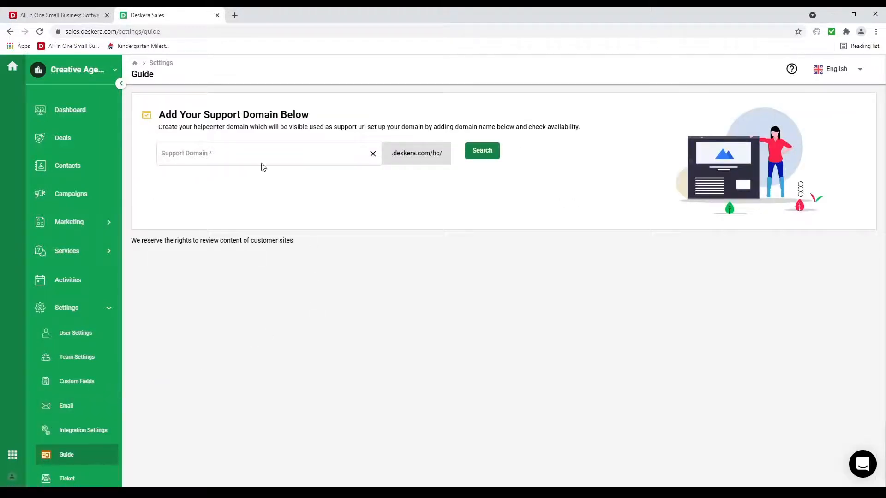
Step: Check that the creativedemo support domain is available and assign it to the help center
left_click(239, 154)
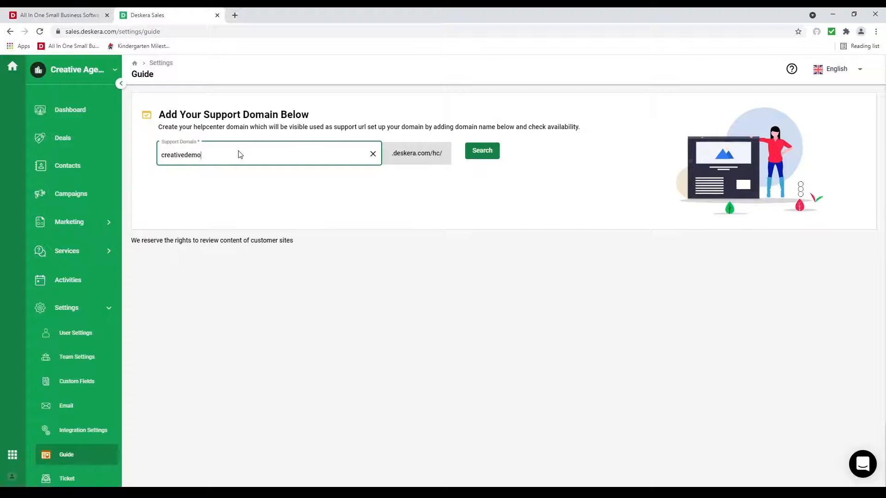
left_click(479, 152)
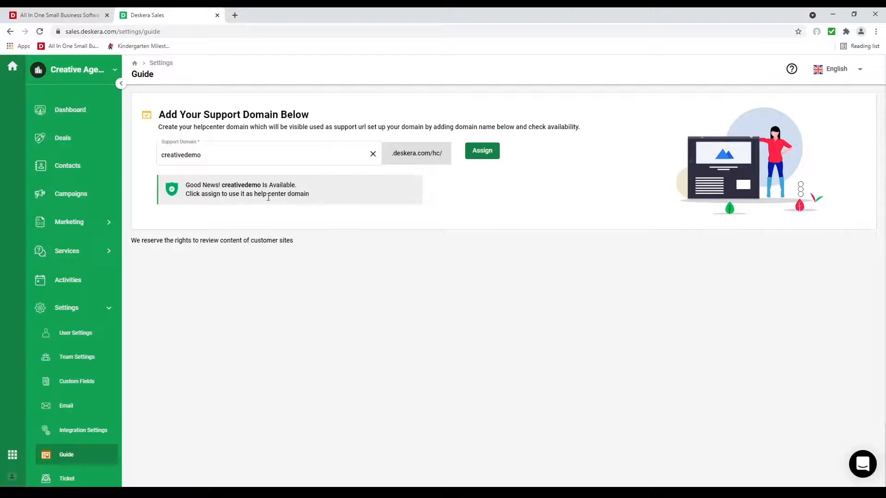
left_click(482, 152)
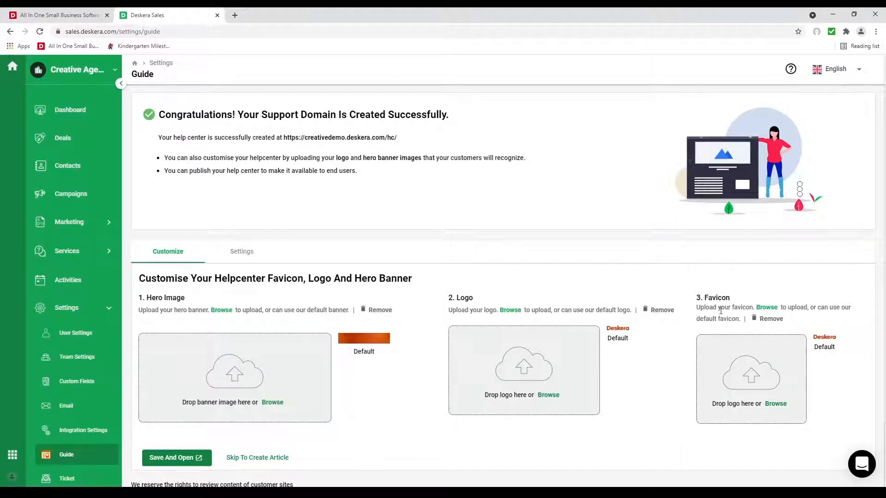
Step: Review the activation settings, then save and preview the help center at creativedemo.deskera.com/hc/
left_click(249, 261)
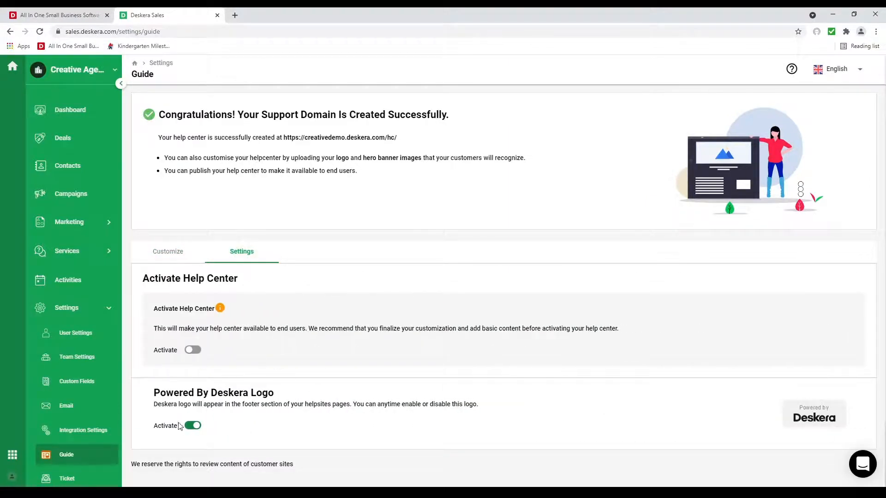
left_click(179, 253)
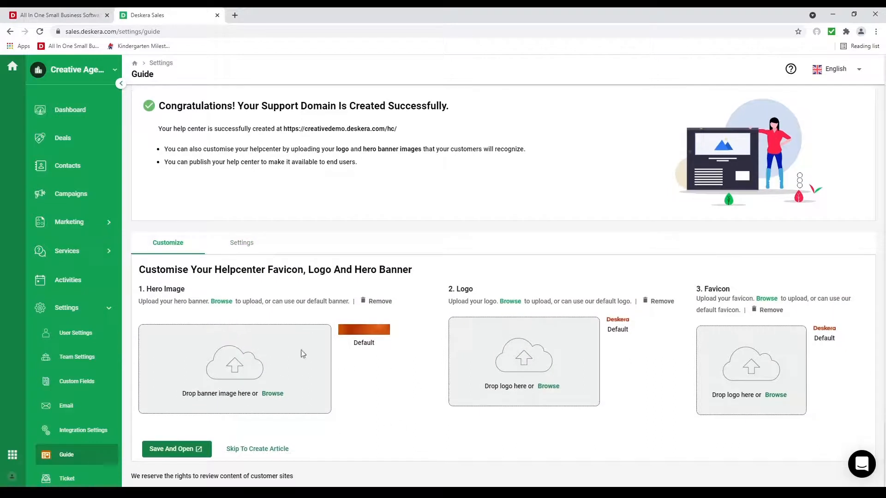
left_click(176, 450)
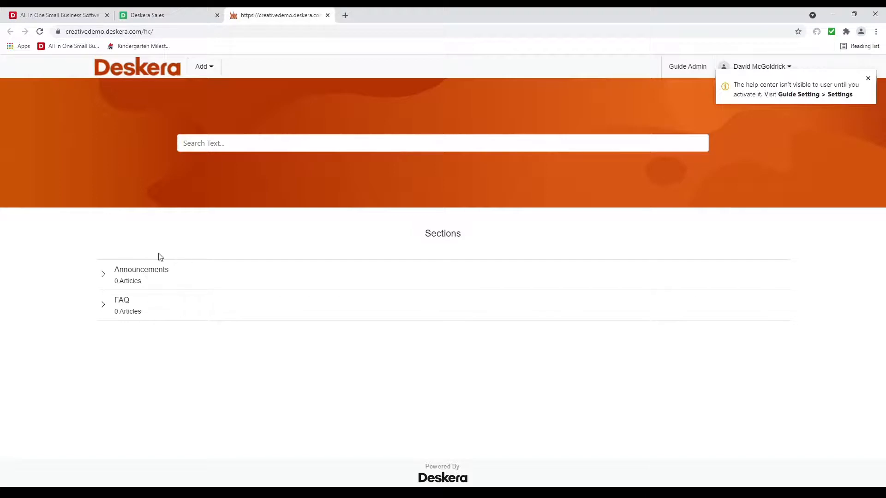
left_click(327, 16)
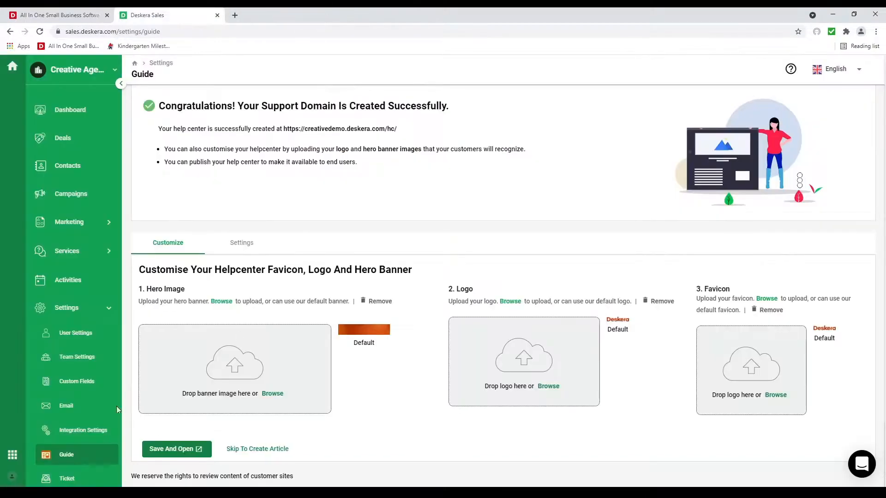
scroll(116, 406, "down", 2)
Step: Browse ticket settings and cancel adding a support email, then view the Audit Trail's 6/6/2021 entries
left_click(89, 380)
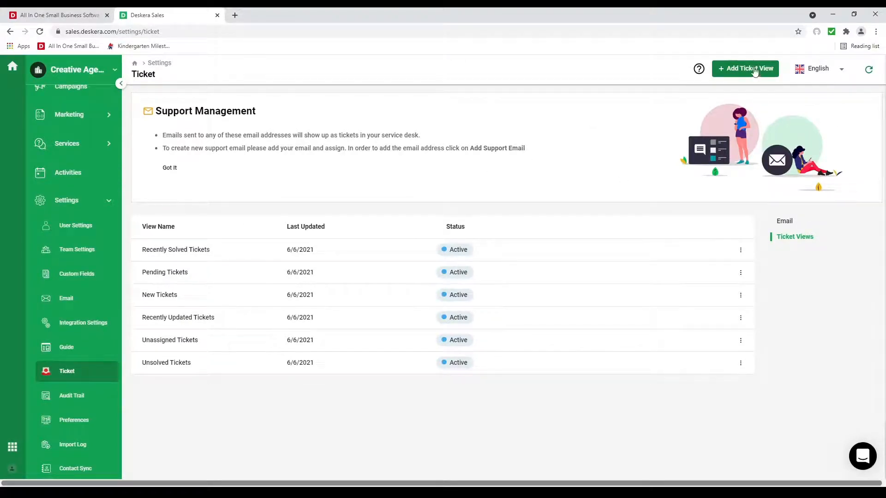
left_click(172, 168)
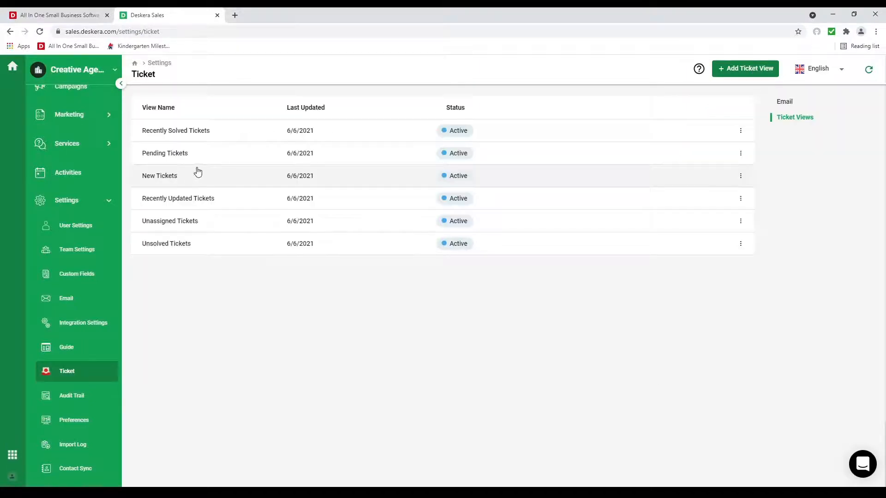
left_click(786, 102)
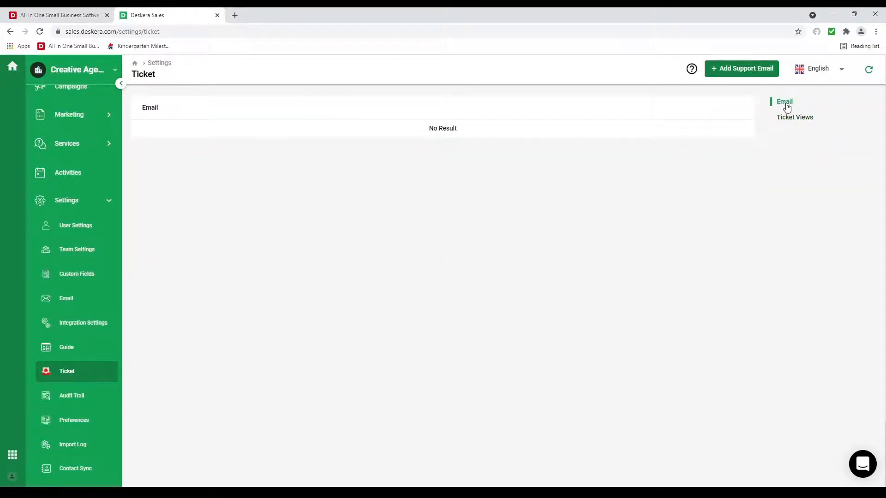
left_click(751, 73)
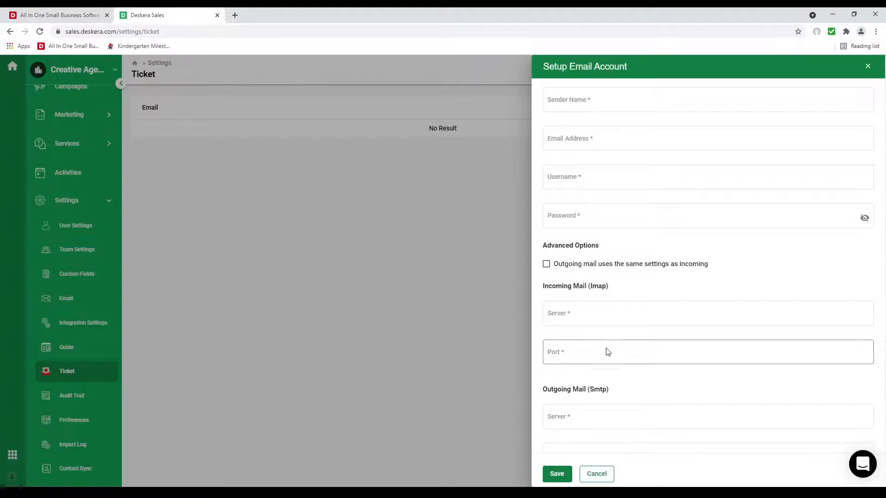
scroll(605, 350, "down", 2)
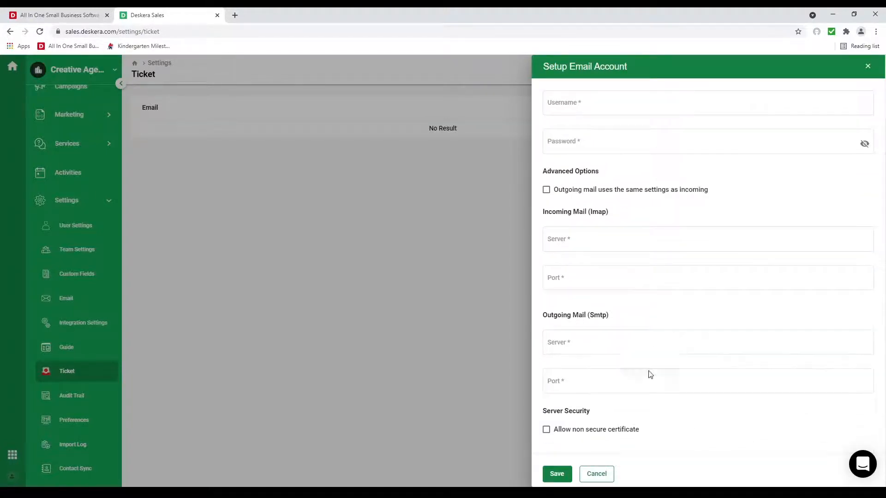
left_click(596, 474)
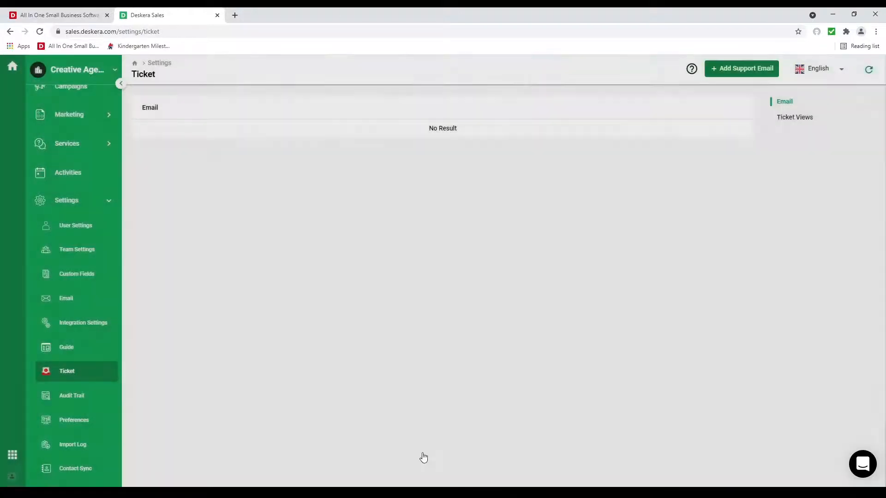
left_click(86, 403)
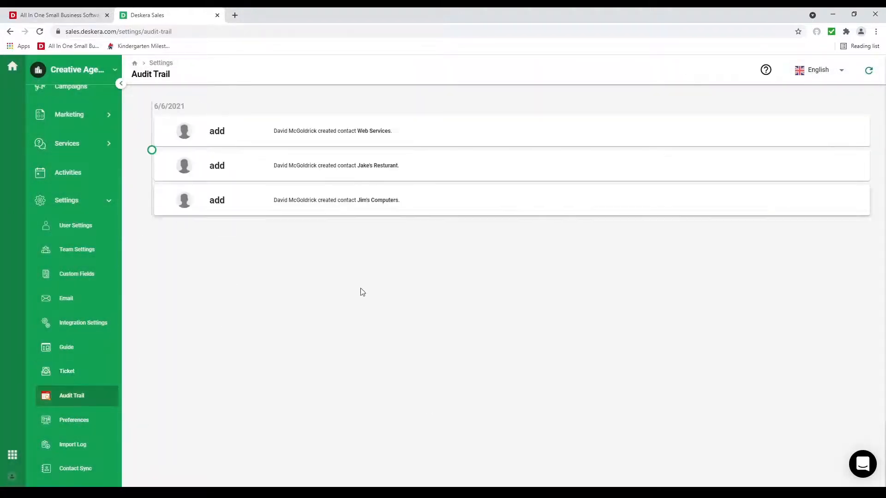
Step: Browse the Campaign and Web To Form preferences and the Import Log, then return to Contacts
left_click(109, 419)
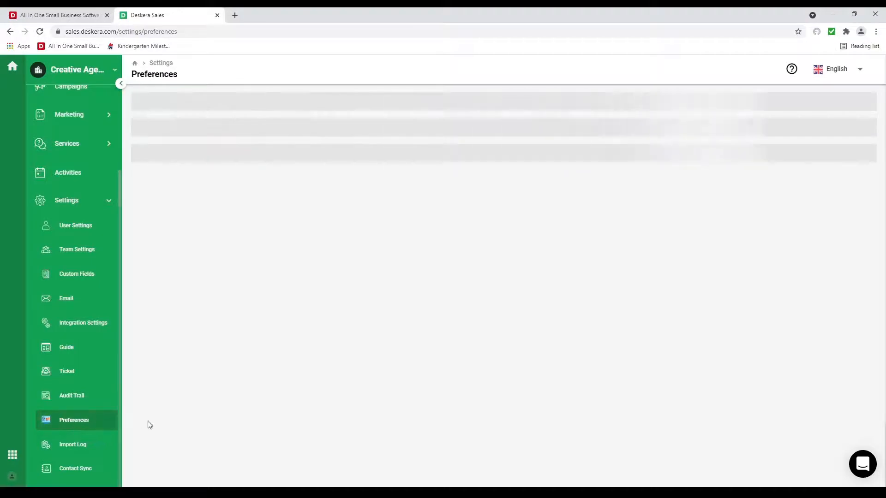
left_click(251, 119)
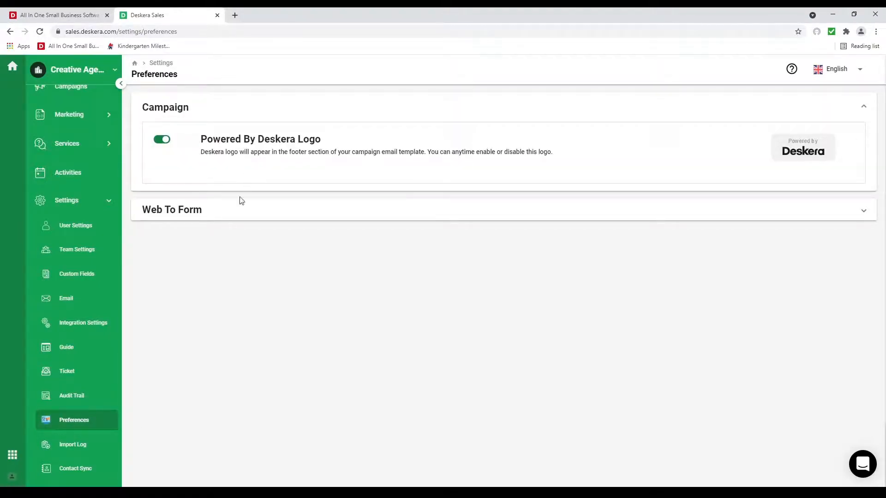
left_click(234, 211)
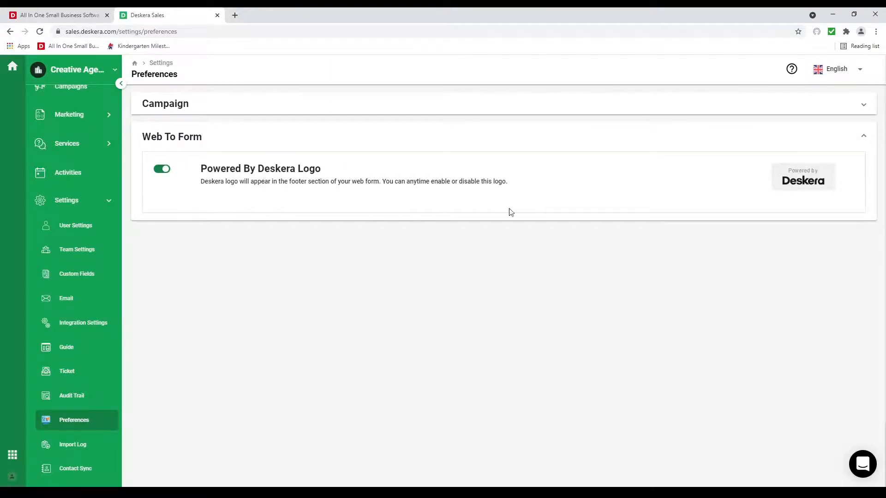
left_click(70, 445)
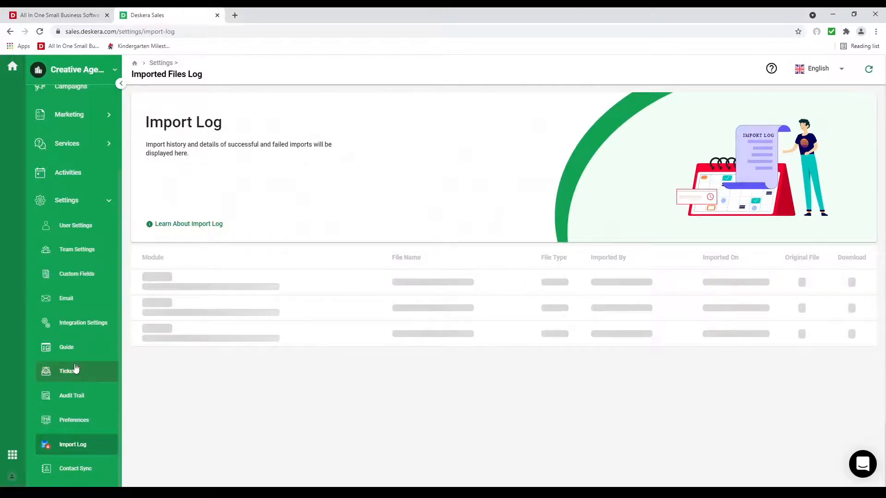
scroll(105, 268, "up", 3)
left_click(88, 169)
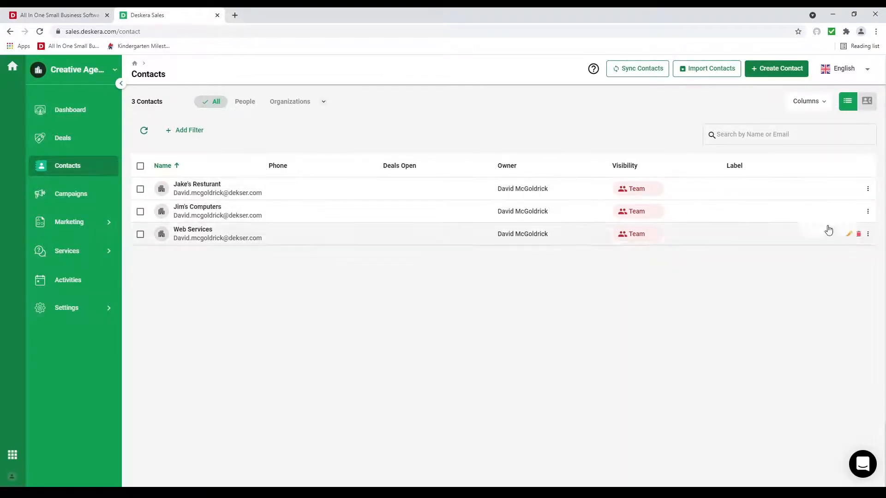
Step: Add a Label column right after Name in the contacts table
left_click(808, 101)
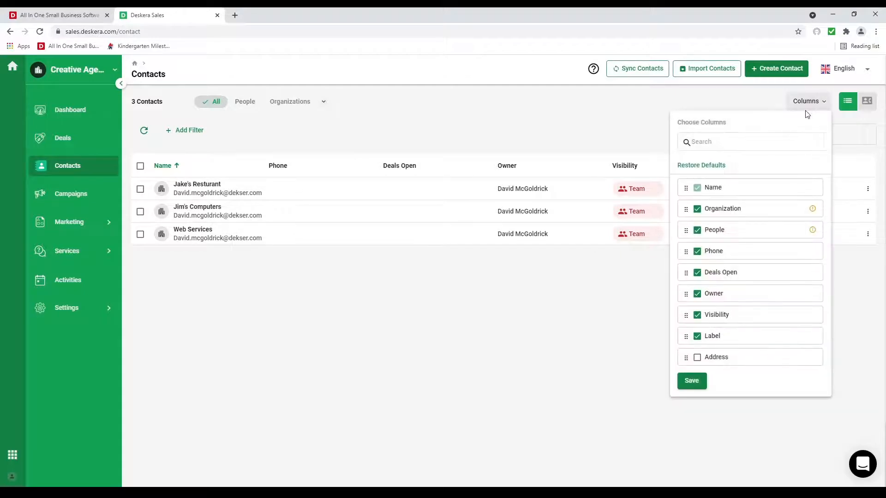
left_click_drag(686, 336, 679, 204)
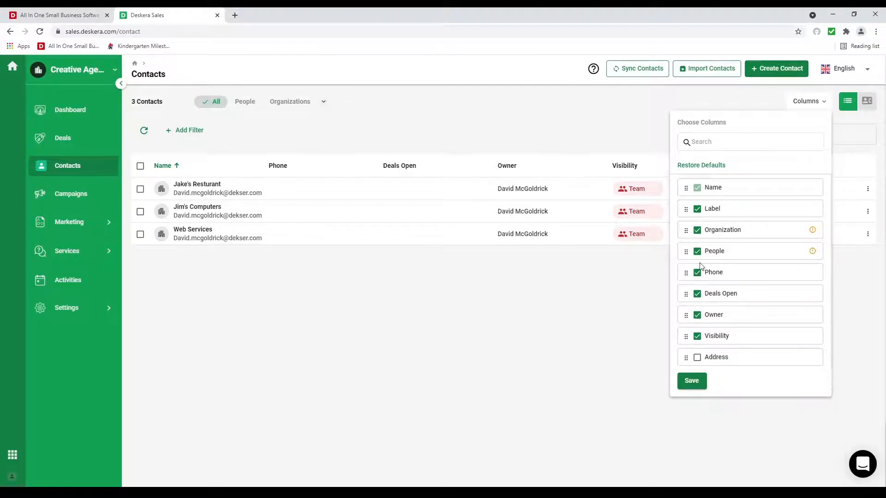
left_click(694, 380)
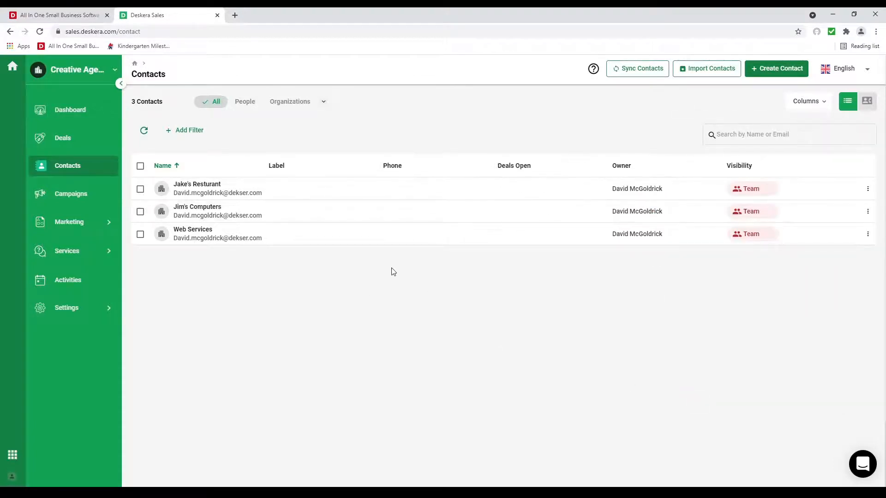
Step: Label all three contacts Warm lead, then relabel Jim's Computers as Hot lead
left_click(140, 167)
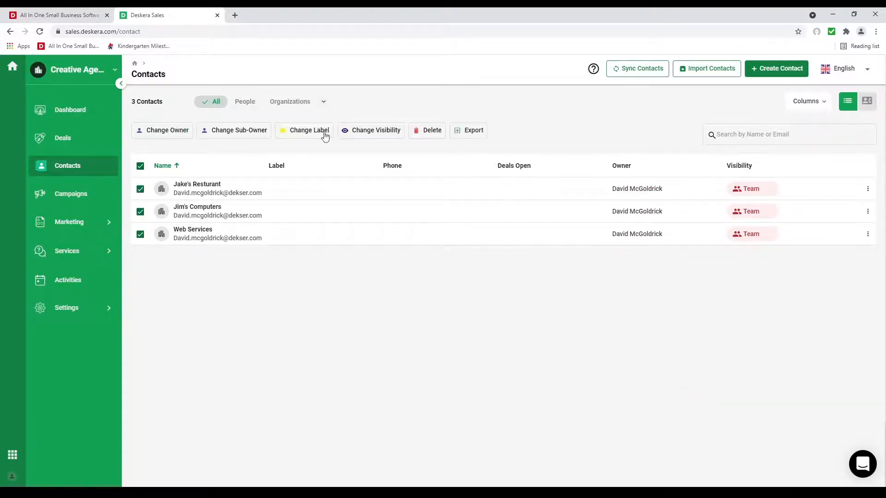
left_click(325, 133)
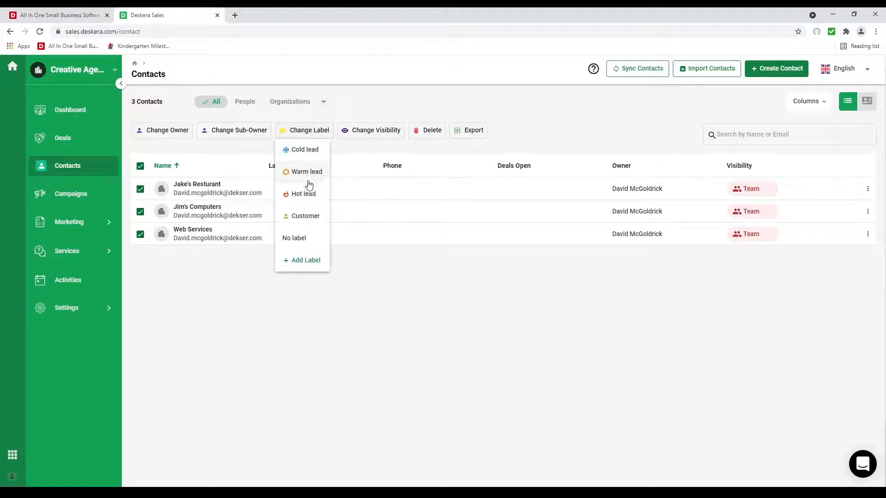
left_click(311, 174)
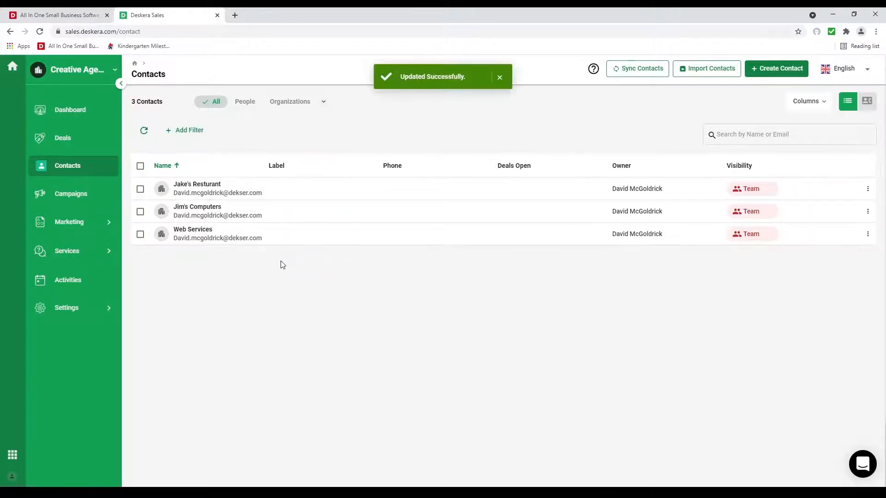
left_click(141, 212)
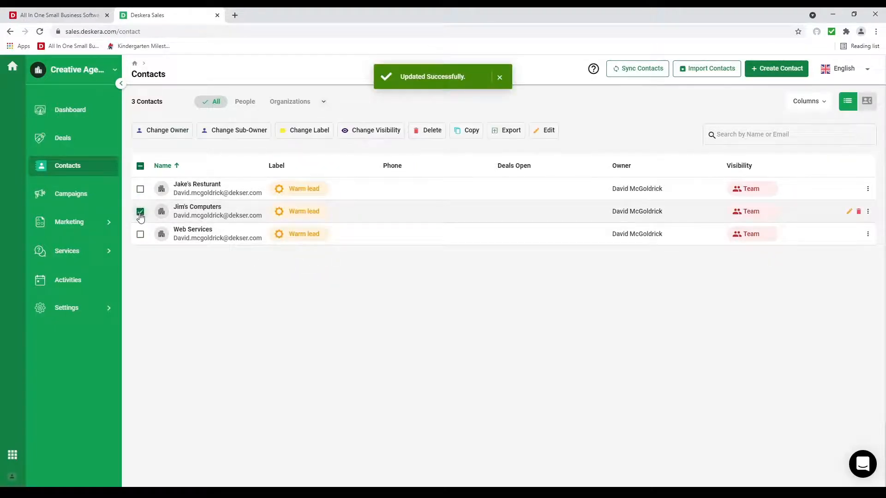
left_click(318, 132)
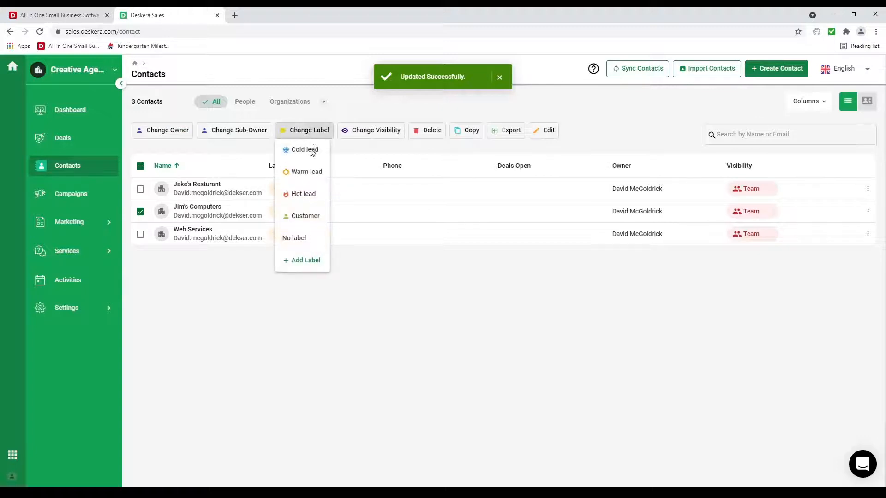
left_click(303, 194)
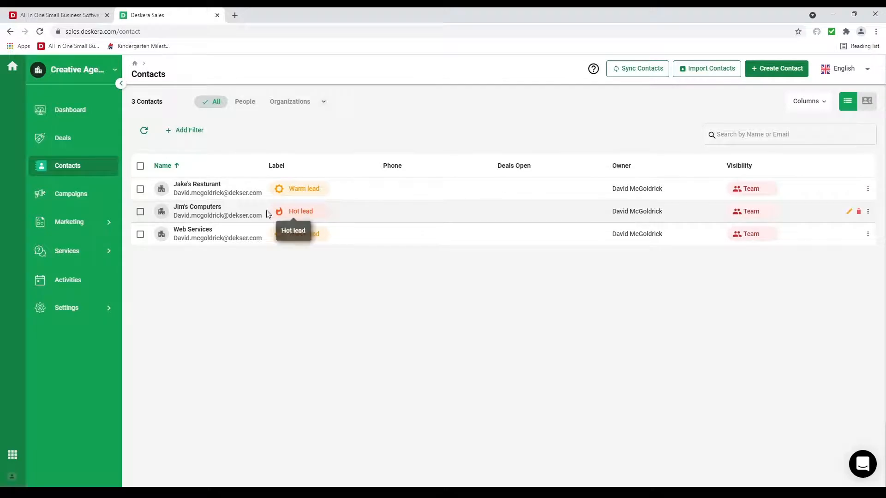
Step: Start a new marketing segment named Services
left_click(93, 226)
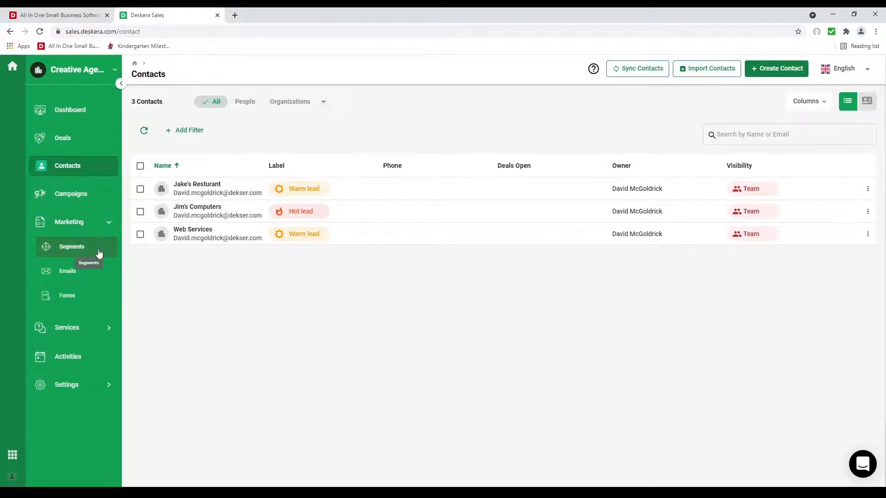
left_click(99, 252)
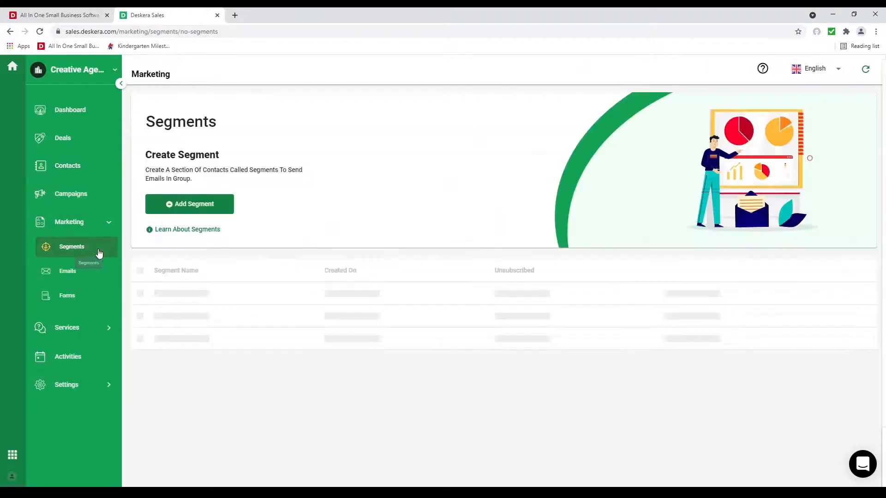
left_click(204, 203)
left_click(217, 133)
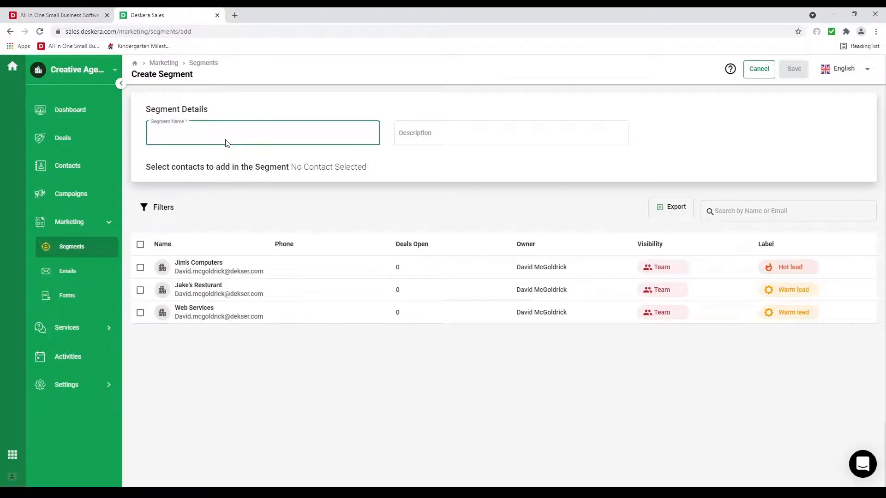
type("Services")
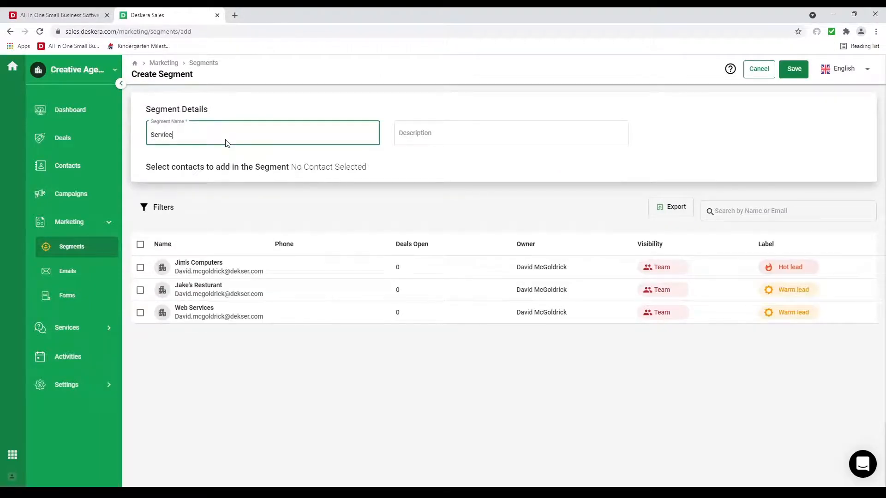
Step: Include all three contacts in the Services segment, without filters, and save it
left_click(140, 245)
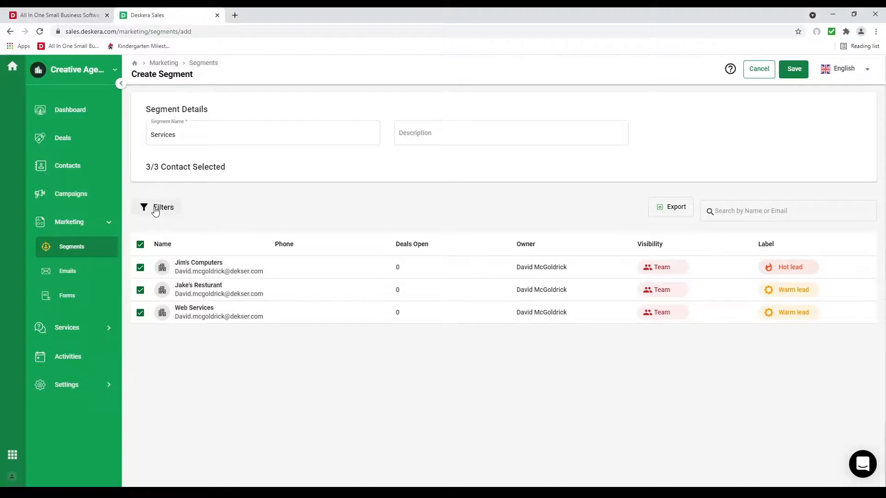
left_click(155, 208)
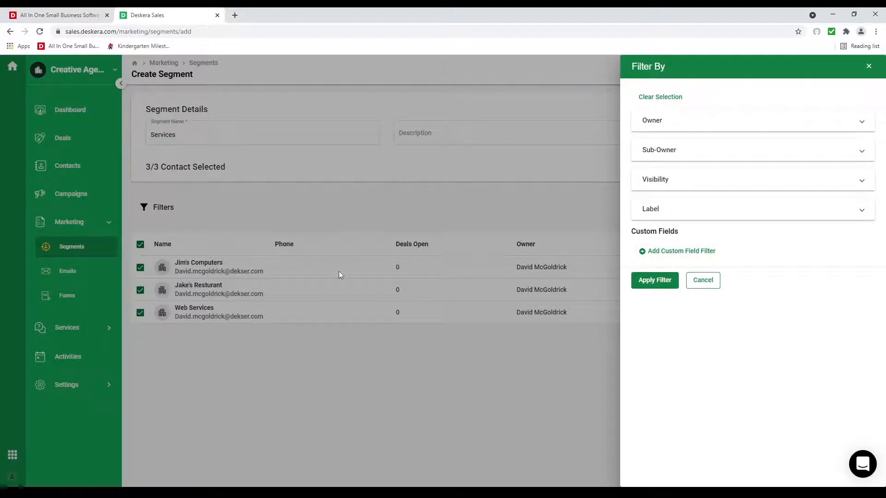
left_click(702, 280)
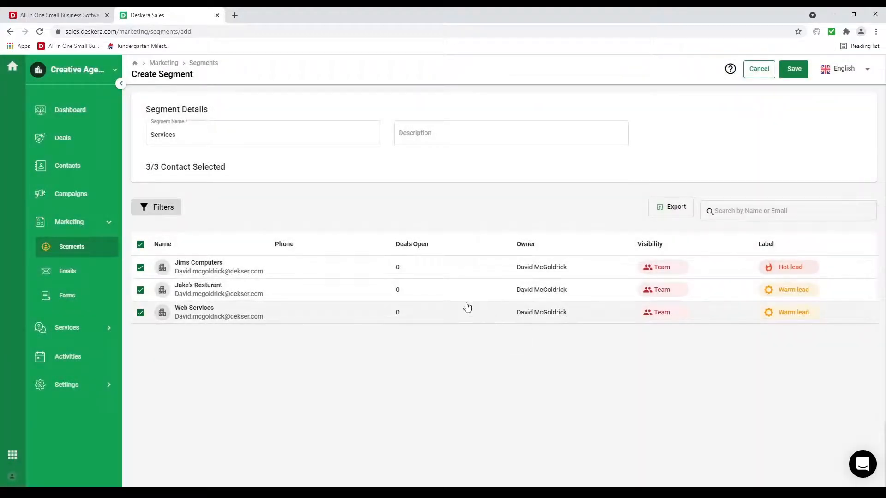
left_click(799, 71)
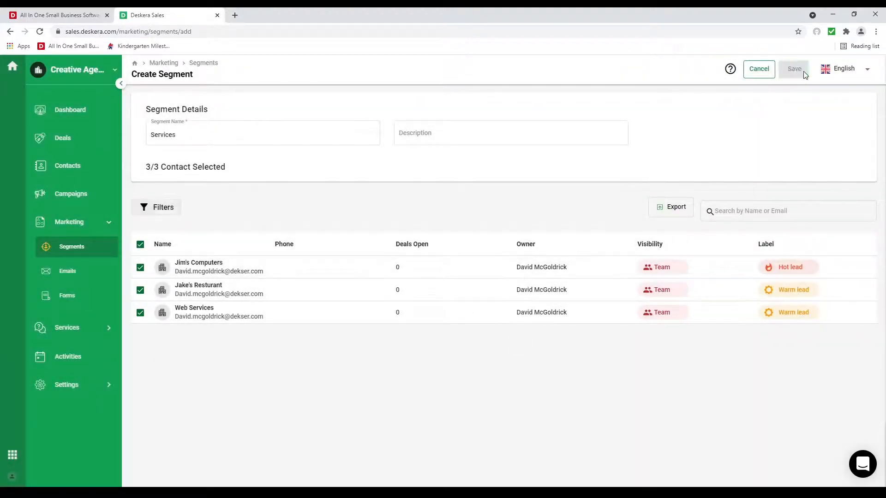
left_click(76, 275)
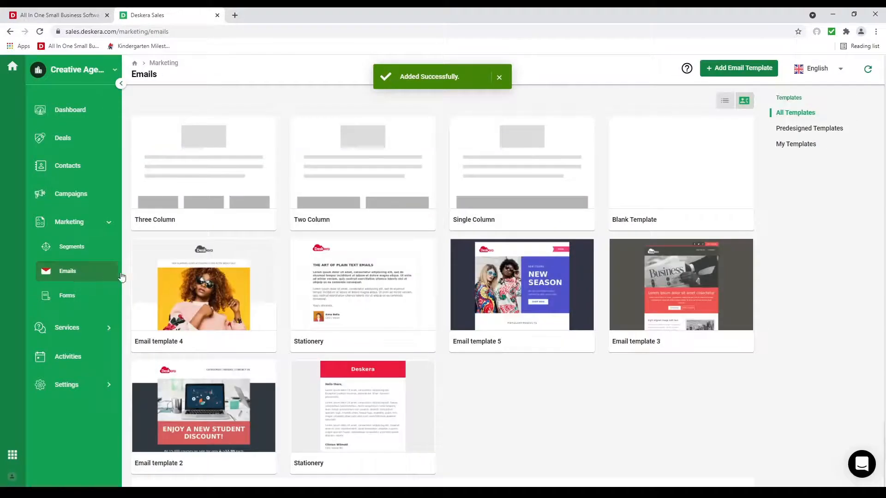
Step: Create a new email template named Test with a 1/2 two-column section at the top
left_click(749, 74)
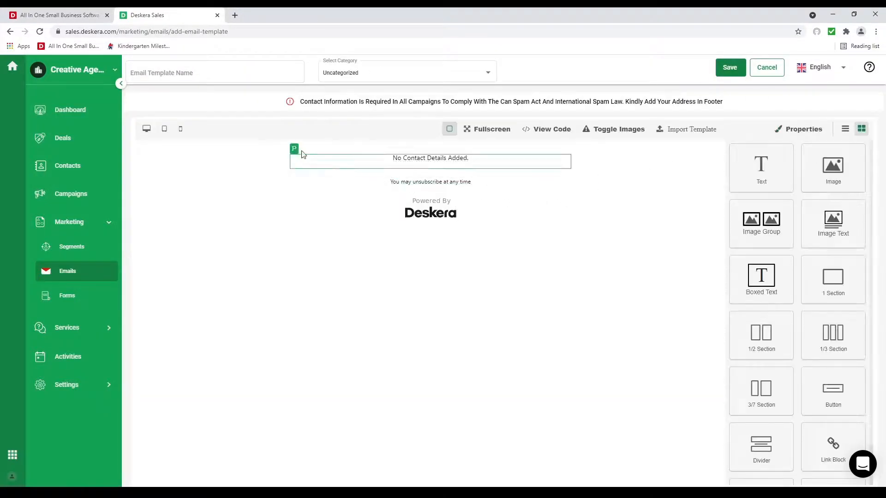
left_click(183, 77)
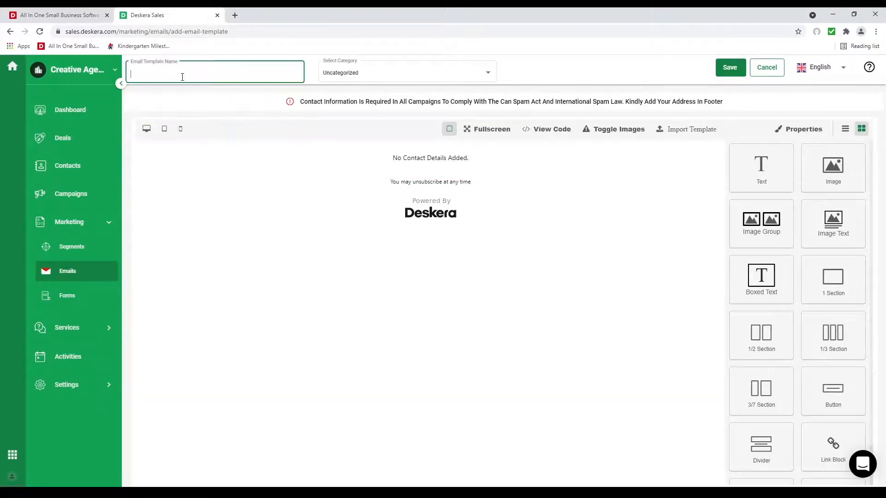
type("Test")
scroll(810, 355, "down", 1)
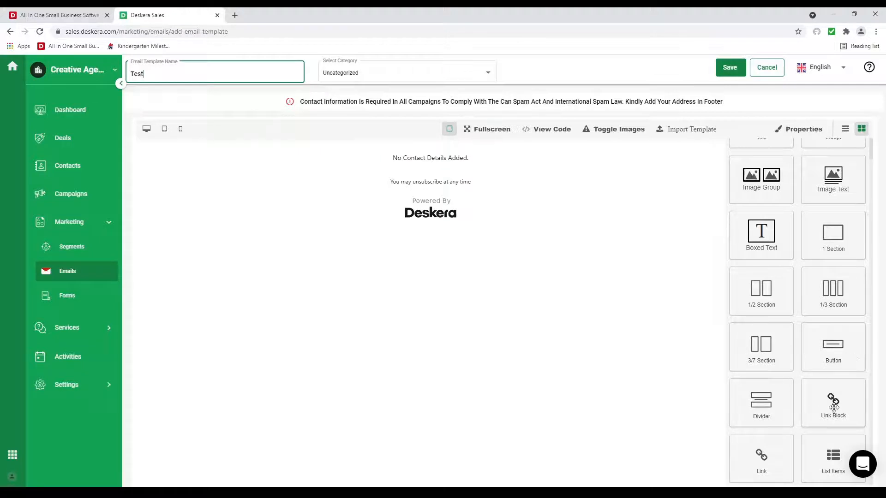
scroll(783, 398, "up", 1)
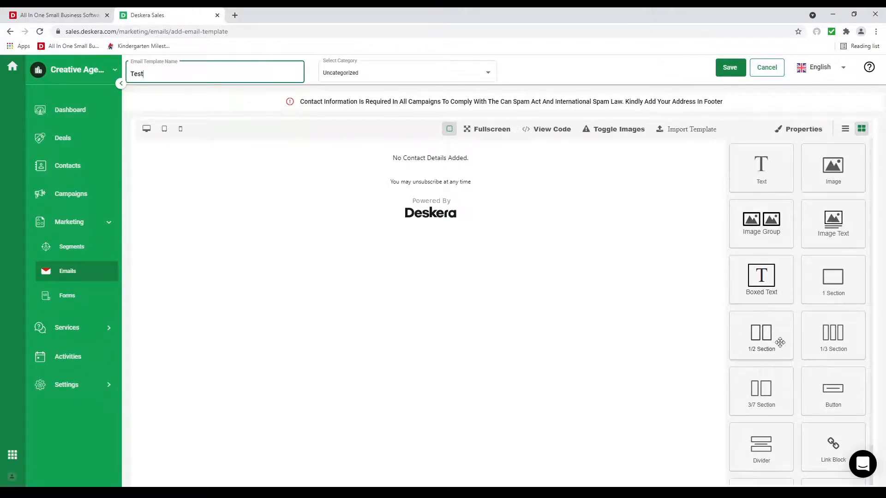
left_click_drag(780, 342, 531, 145)
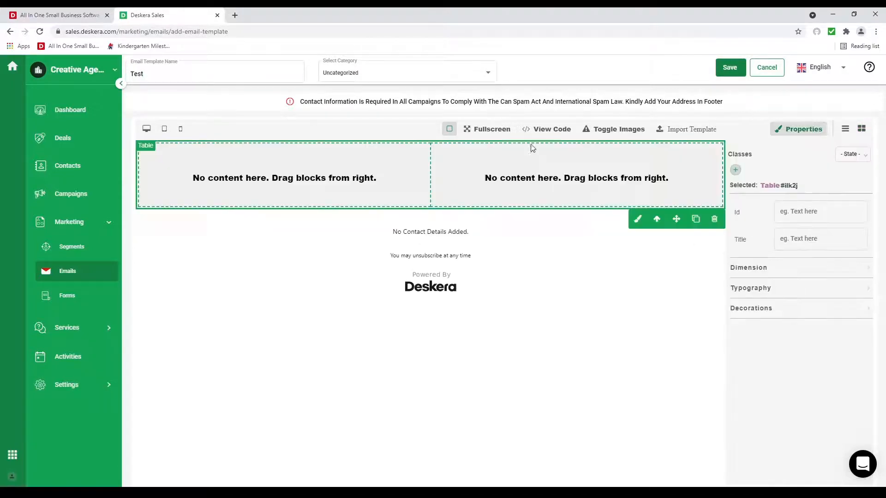
Step: Add an image block holding the uploaded flower photo in the left column
left_click(862, 129)
left_click_drag(836, 172, 340, 178)
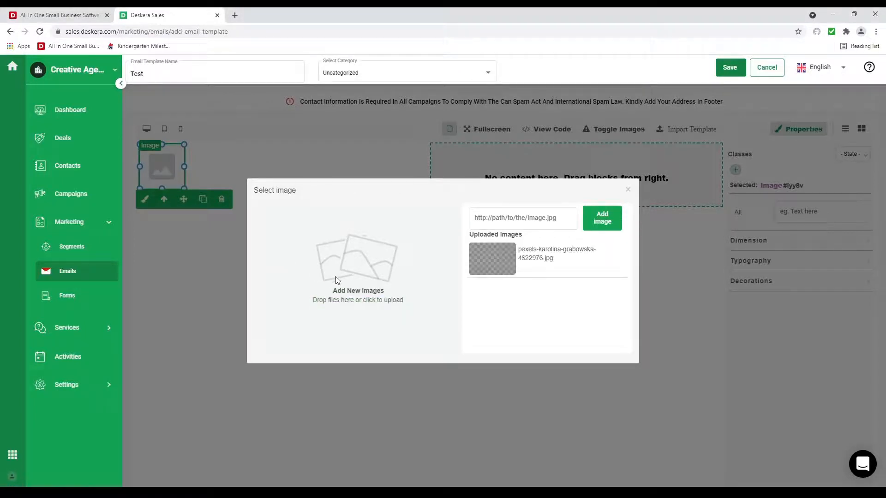
left_click(496, 267)
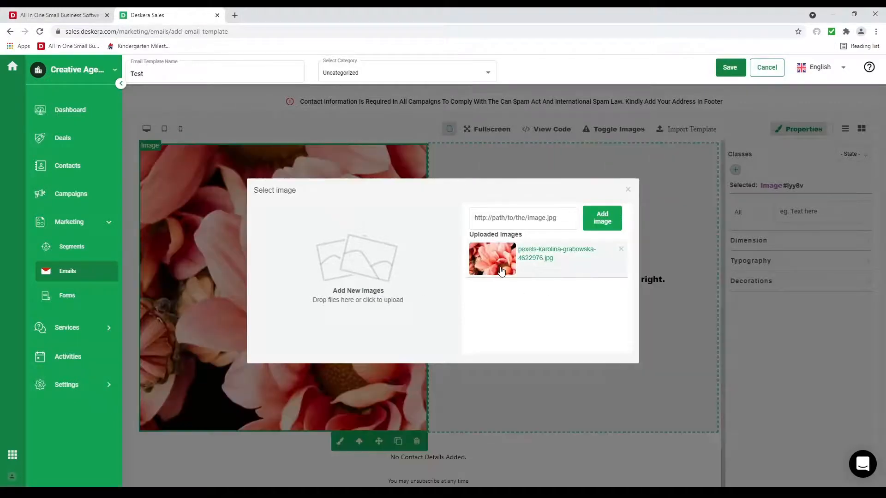
left_click(637, 191)
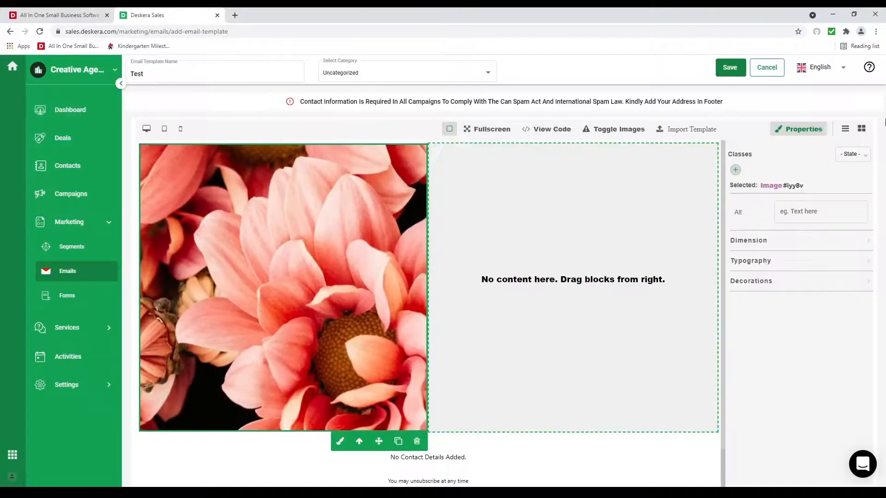
Step: Add a text block in the right column reading 'Hi %lastName%, How are you?'
left_click(862, 128)
left_click_drag(761, 180, 549, 178)
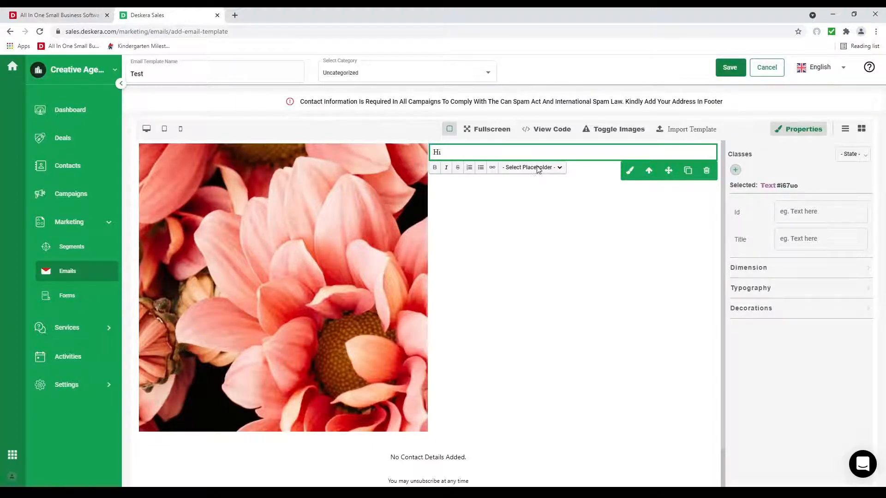
left_click(544, 183)
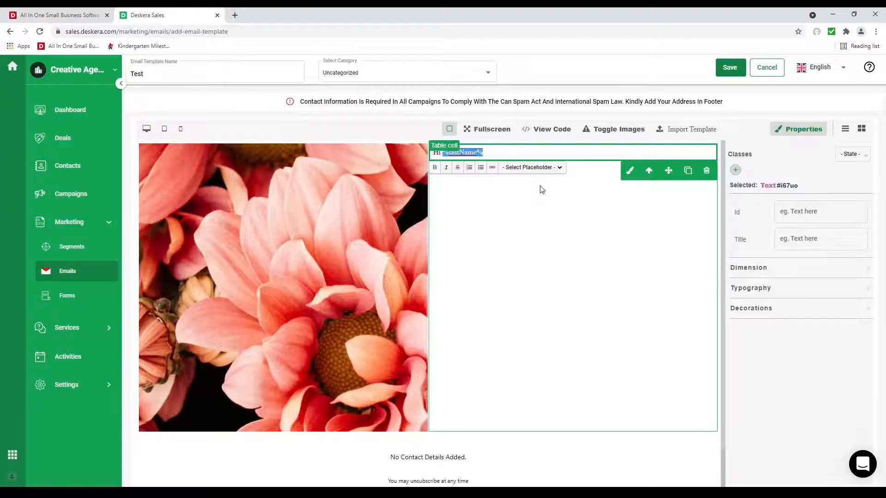
left_click(505, 152)
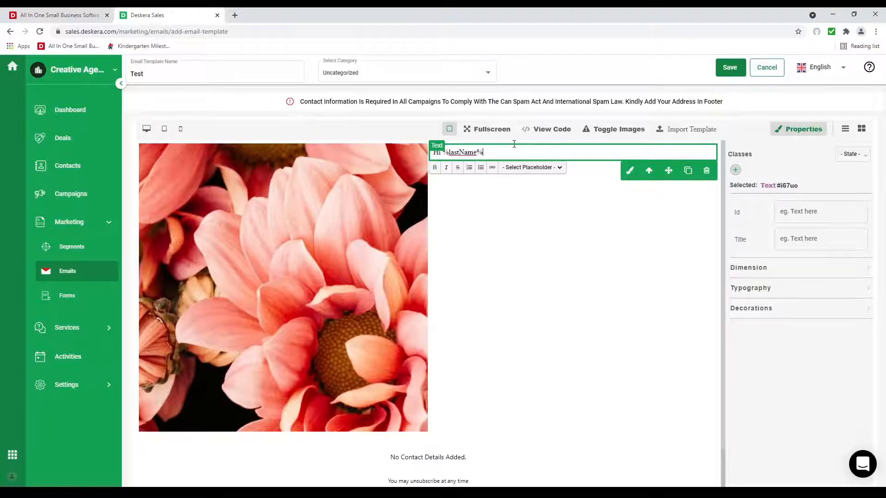
type(",")
key("Return")
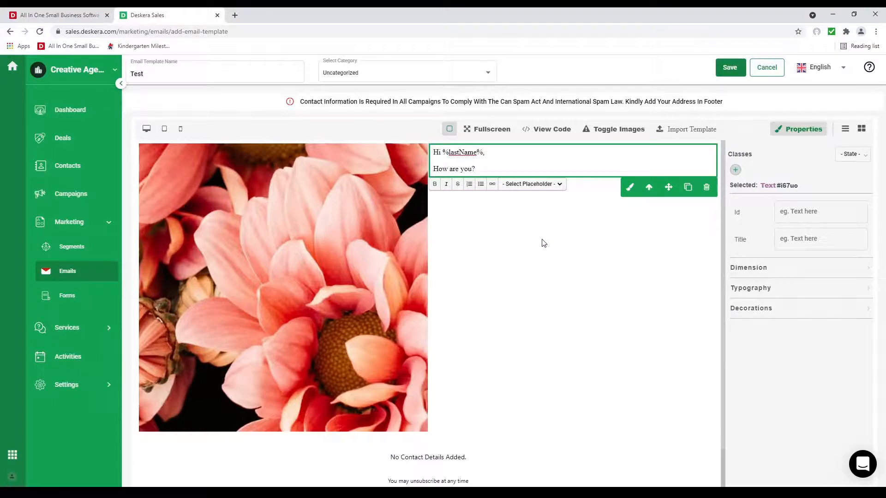
left_click(634, 279)
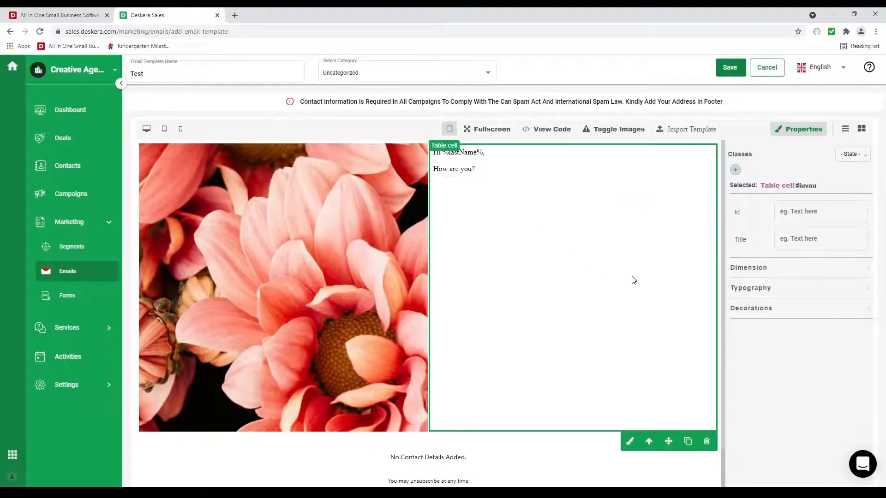
scroll(590, 431, "down", 1)
Step: Fill the footer contact details with the company's street address, zipcode and country United States of America
left_click(456, 418)
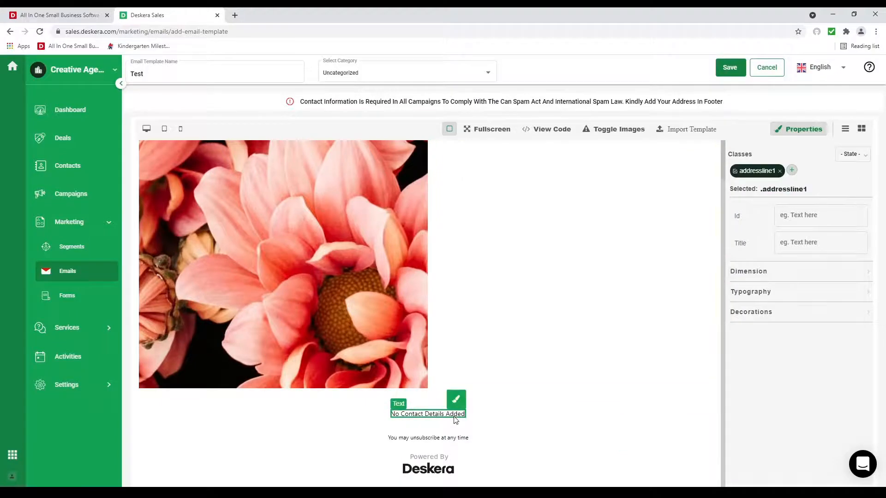
left_click(775, 246)
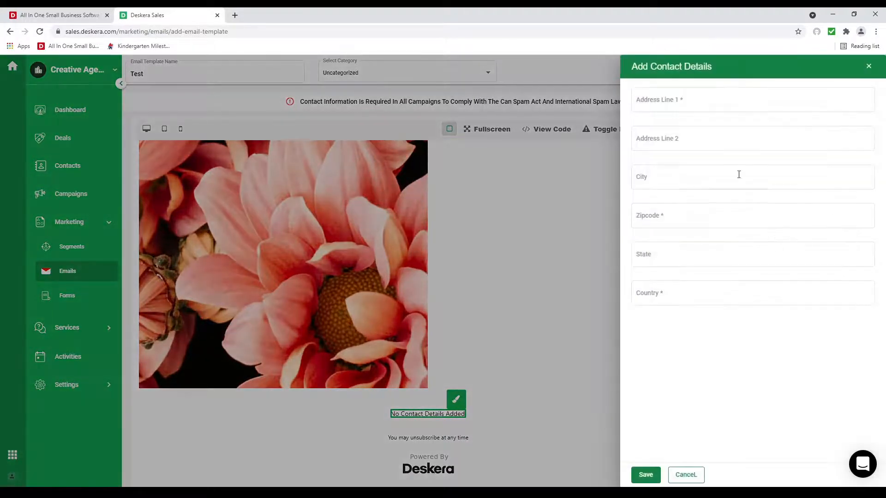
left_click(683, 99)
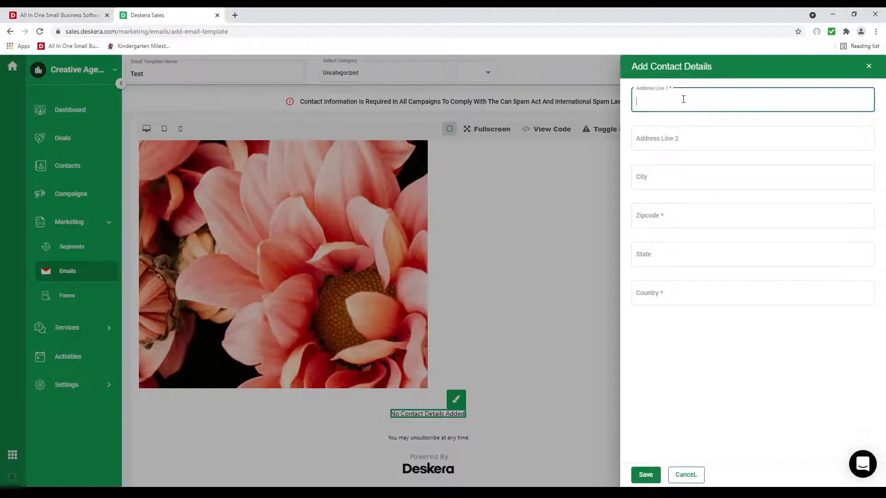
left_click(672, 216)
type("2342424")
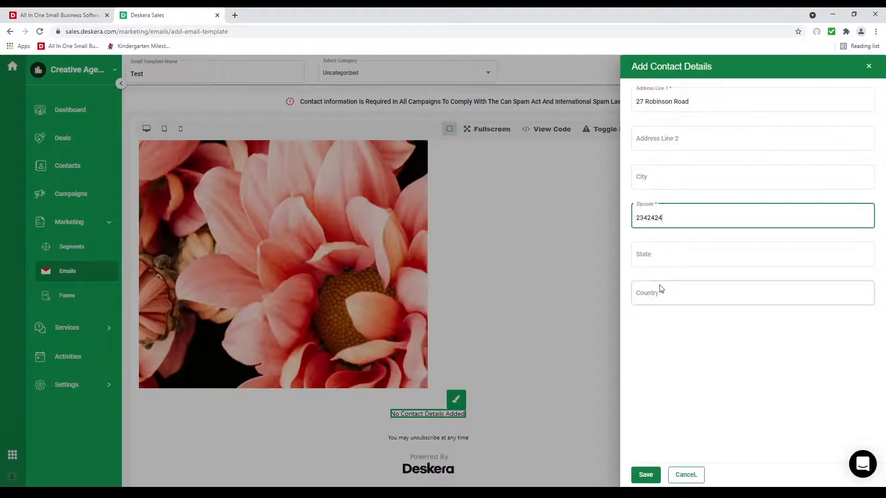
left_click(655, 294)
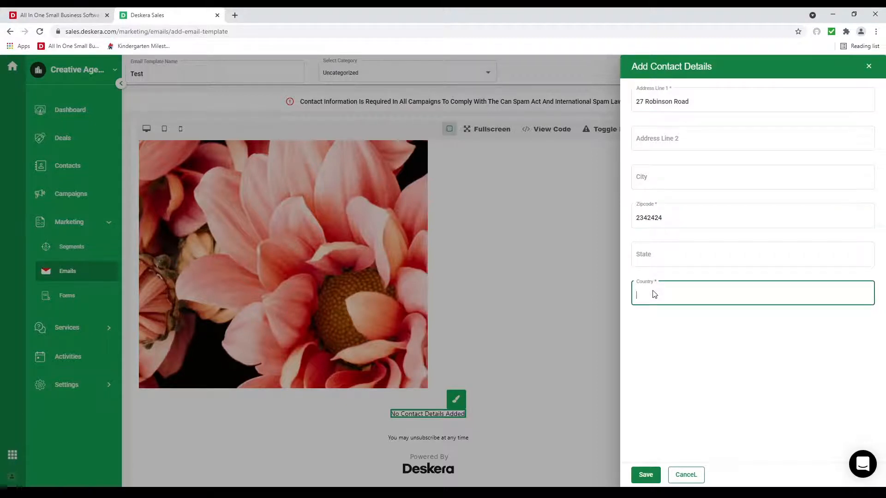
type("United States of America")
left_click(654, 473)
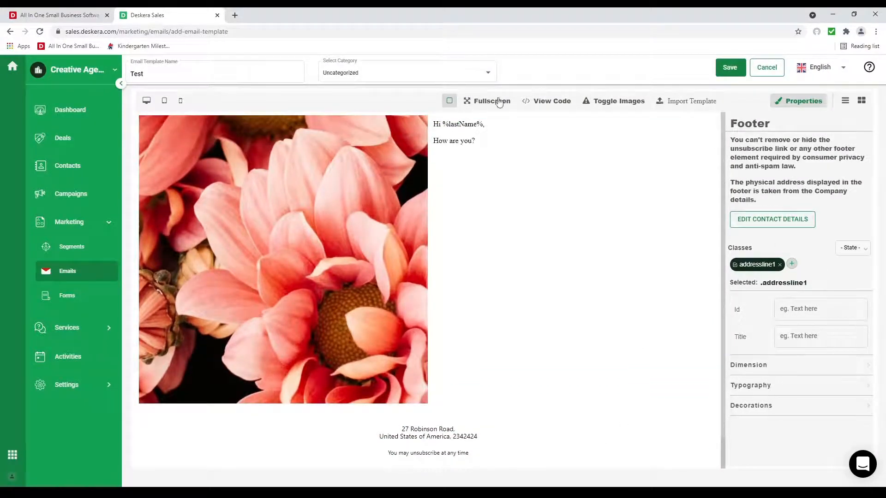
Step: View the template's HTML code, then hide images in the preview
left_click(553, 102)
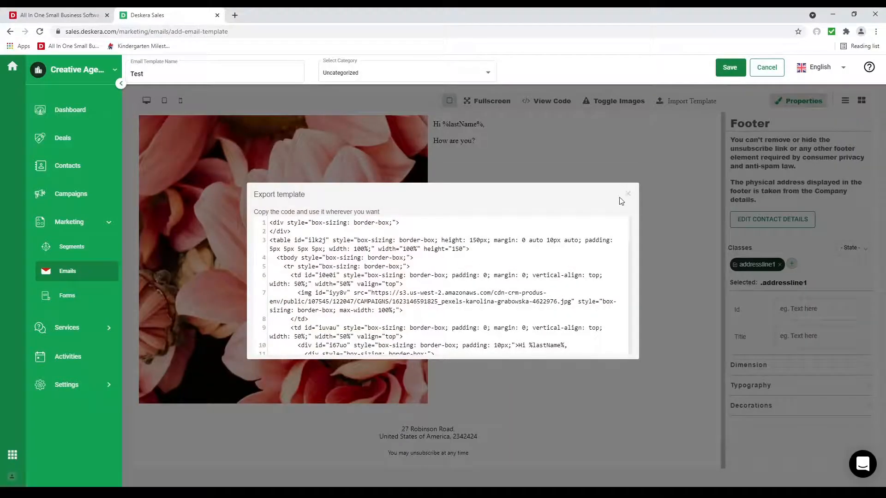
left_click(628, 190)
left_click(619, 103)
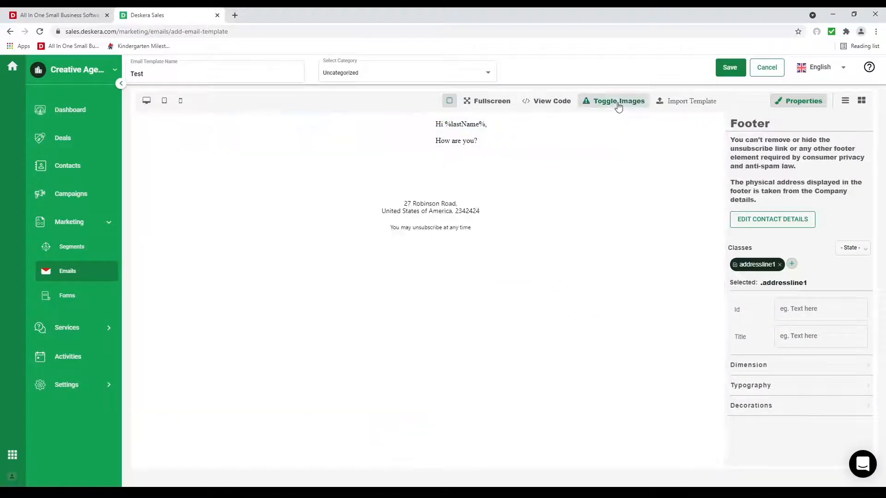
Step: Turn images back on and close the Import Template editor without importing
left_click(618, 103)
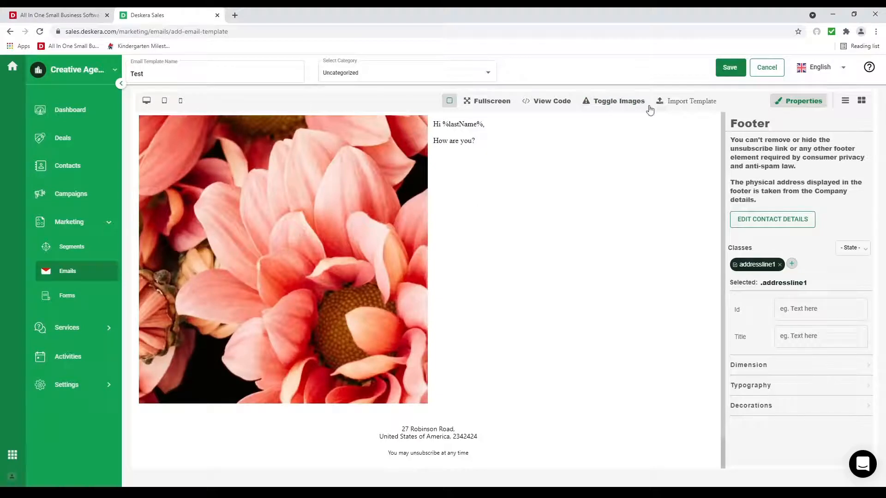
left_click(688, 103)
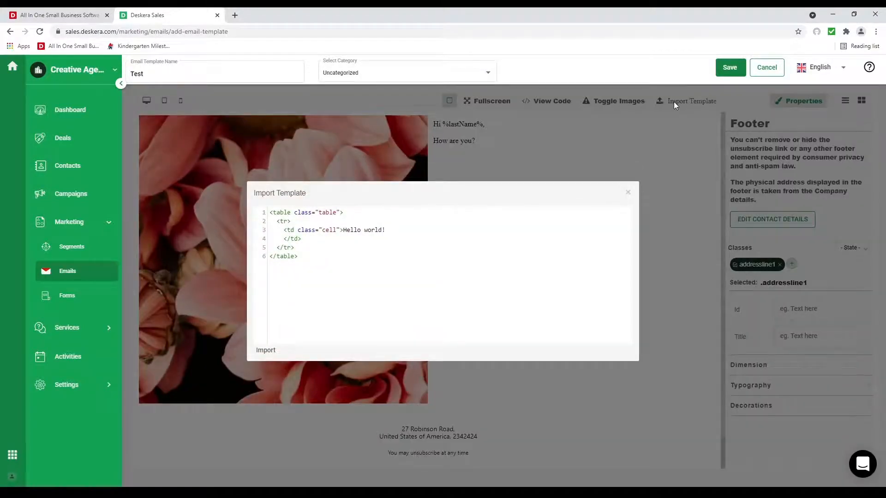
left_click(628, 193)
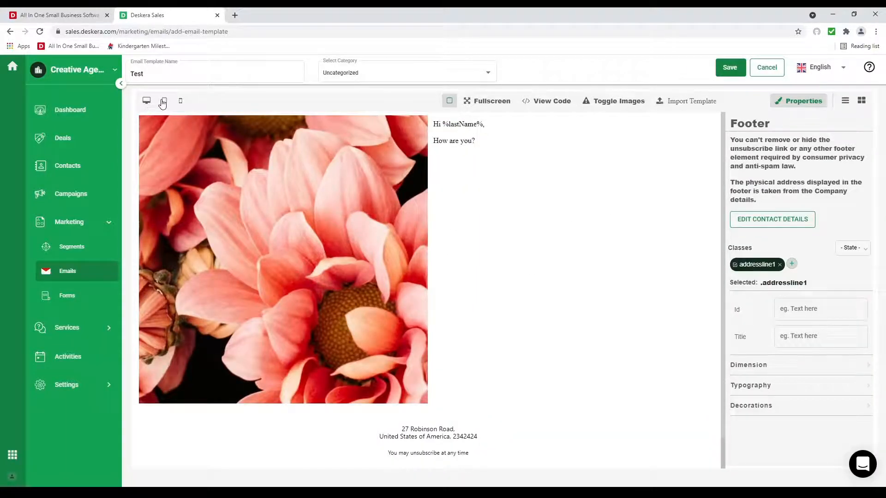
Step: Preview the email at tablet and phone widths, return to desktop, and save the Test template
left_click(165, 101)
left_click(180, 101)
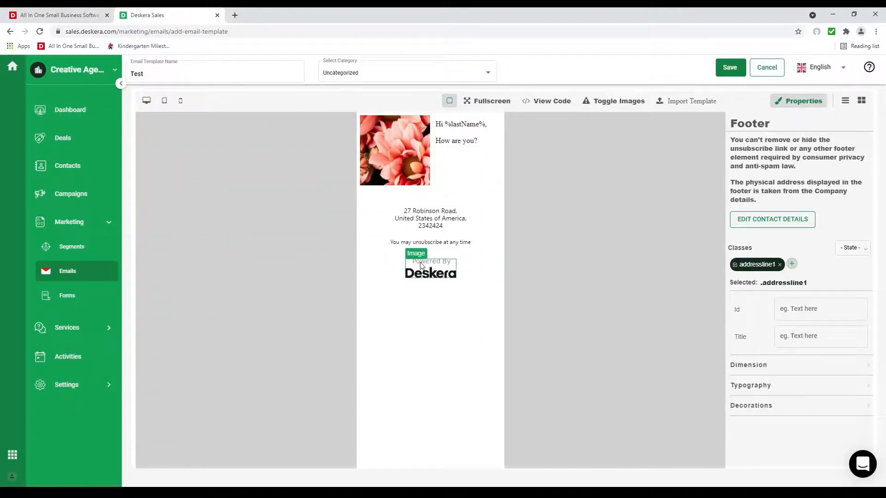
left_click(147, 103)
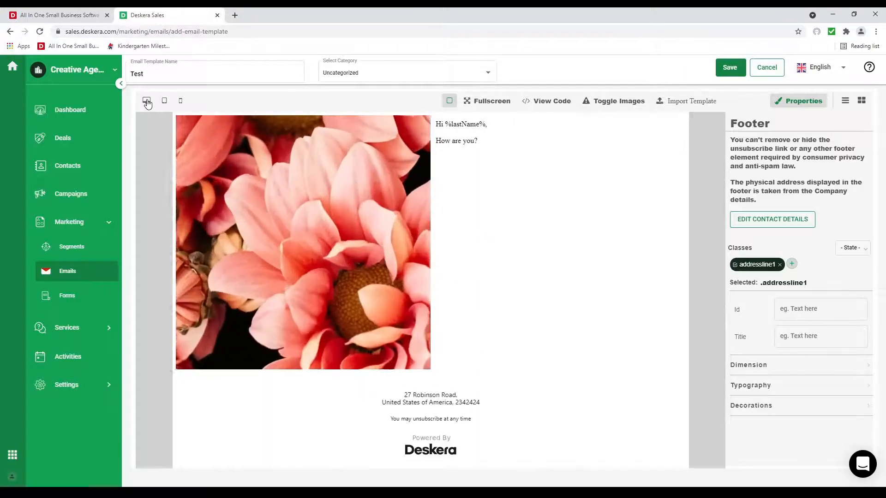
left_click(740, 69)
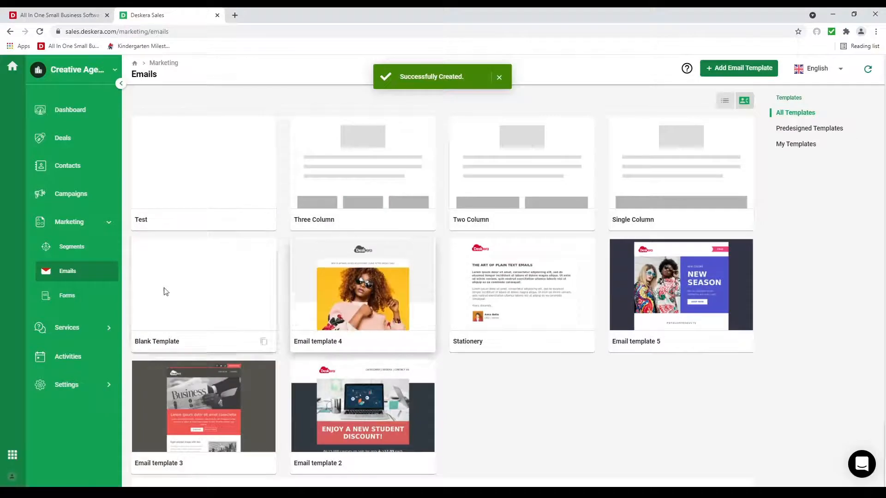
left_click(70, 299)
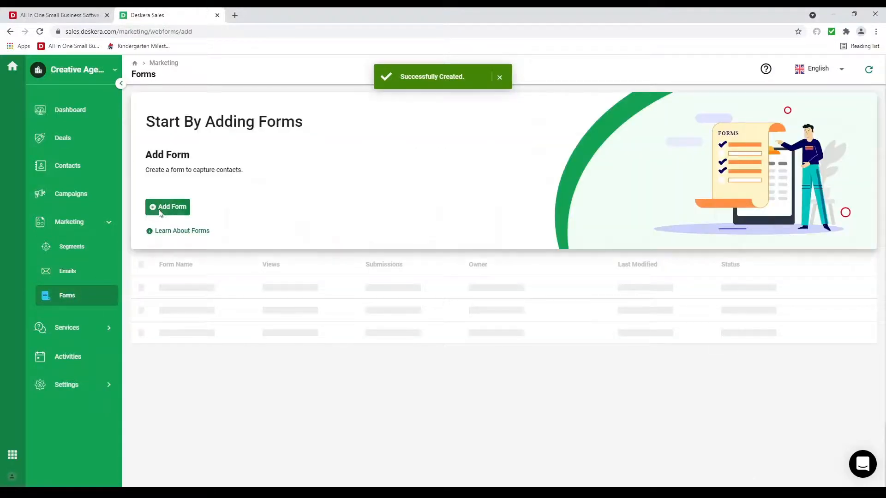
Step: Start a new Contact-creating form named Contact
left_click(160, 210)
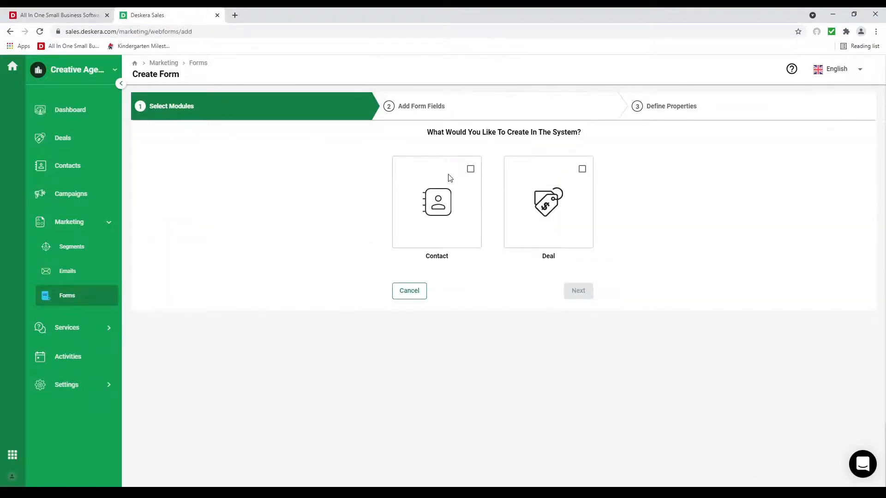
left_click(471, 169)
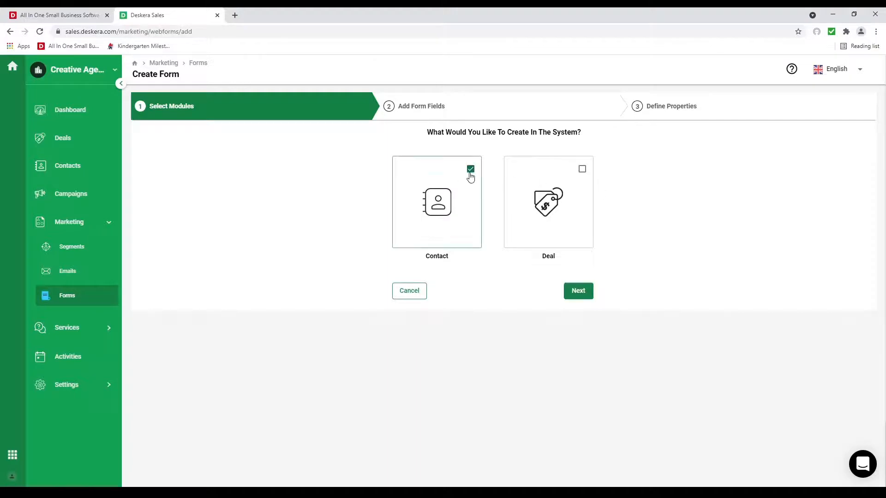
left_click(582, 293)
left_click(253, 144)
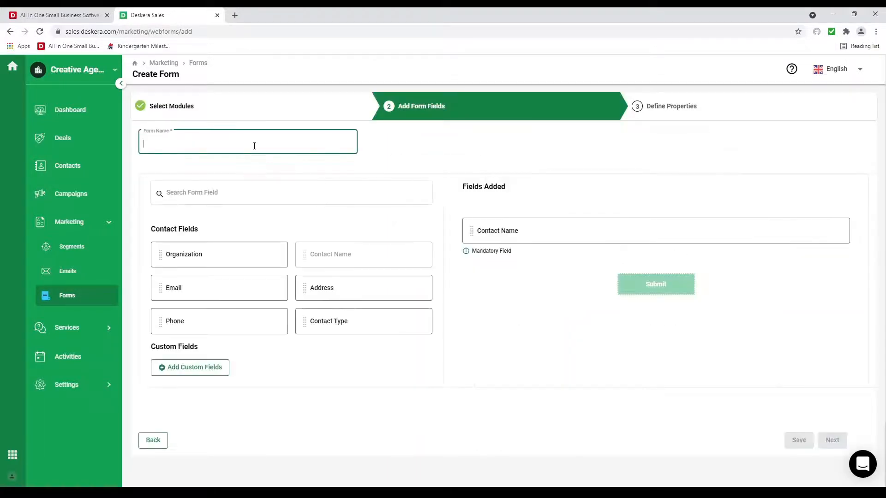
type("Contact")
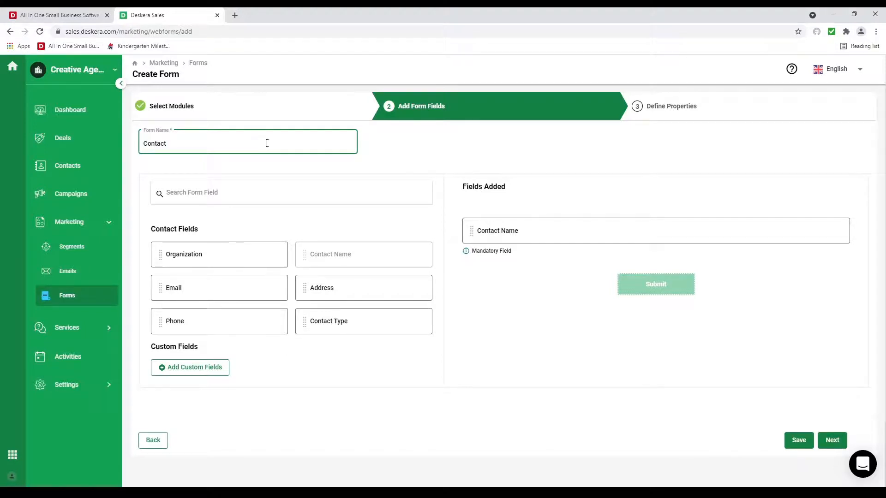
Step: Add Organization, Email and Phone fields to the form and advance to Define Properties
left_click_drag(216, 255, 562, 265)
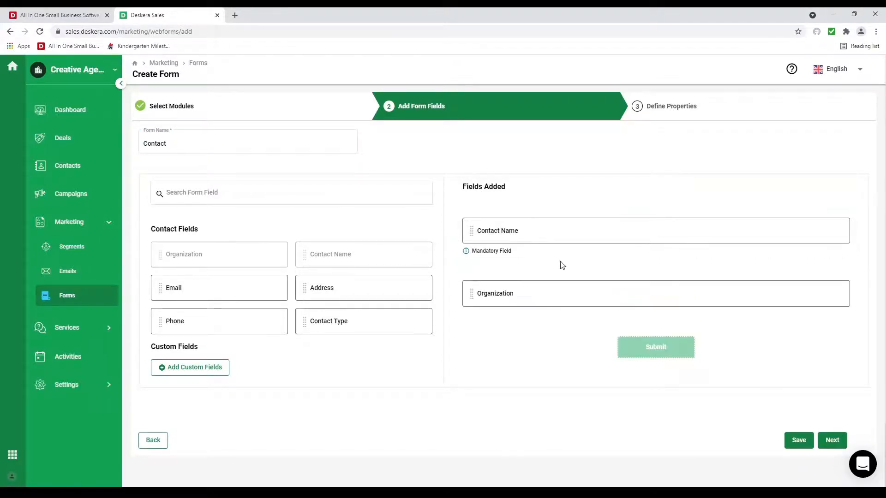
left_click_drag(226, 288, 518, 327)
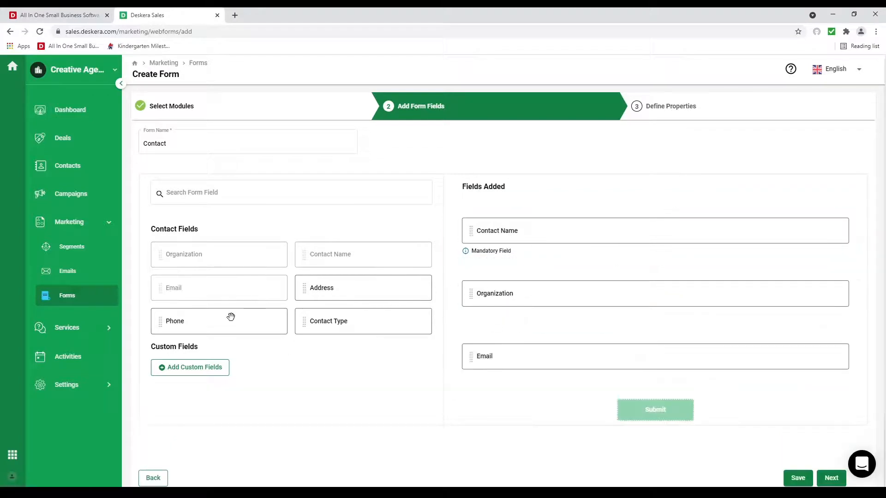
left_click_drag(231, 316, 454, 359)
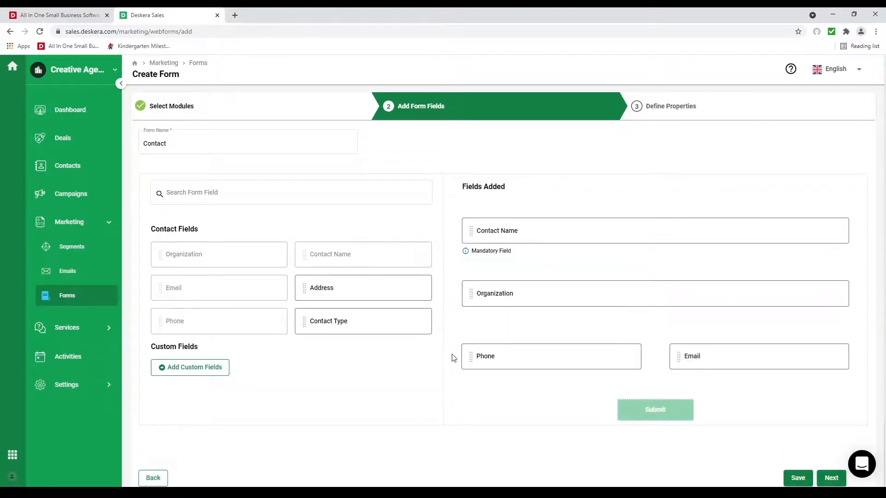
mouse_move(731, 364)
left_click(833, 480)
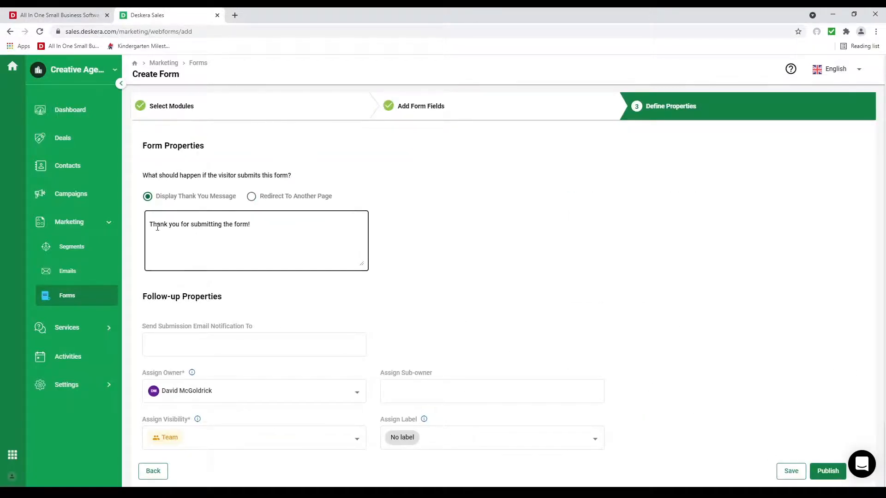
Step: Keep the thank-you message on submission and notify the suggested user of each submission
left_click(253, 198)
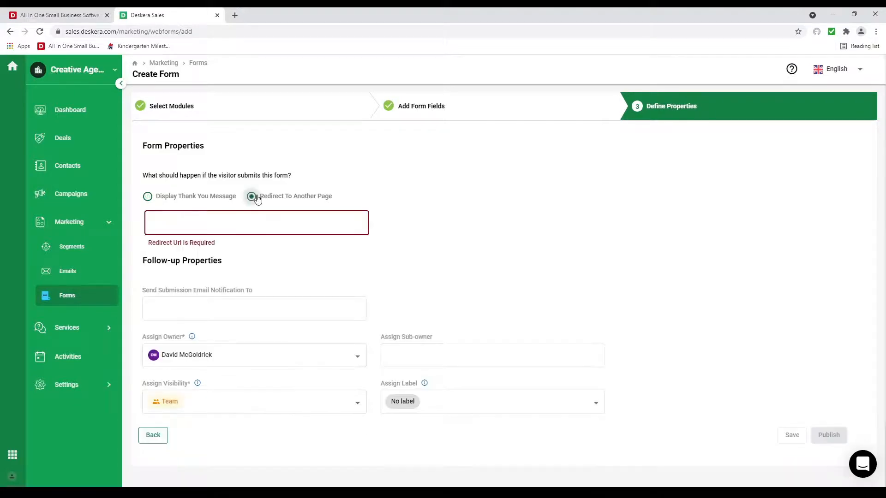
left_click(147, 199)
left_click(224, 351)
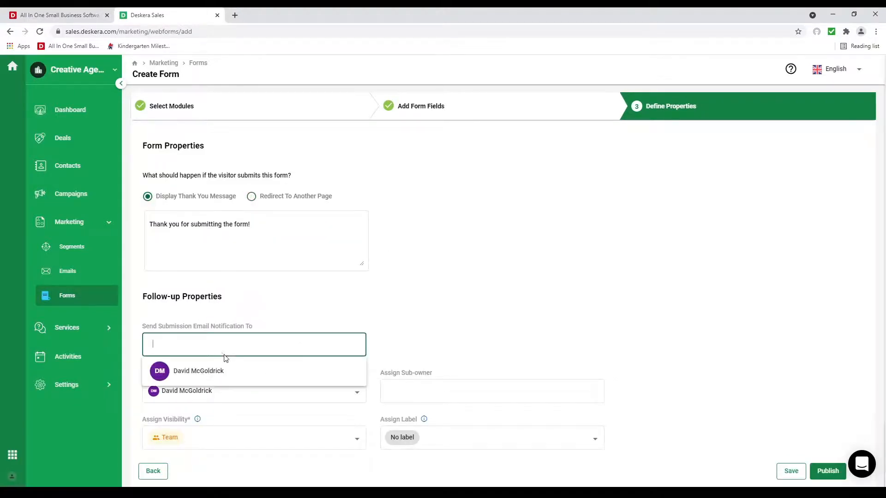
left_click(212, 378)
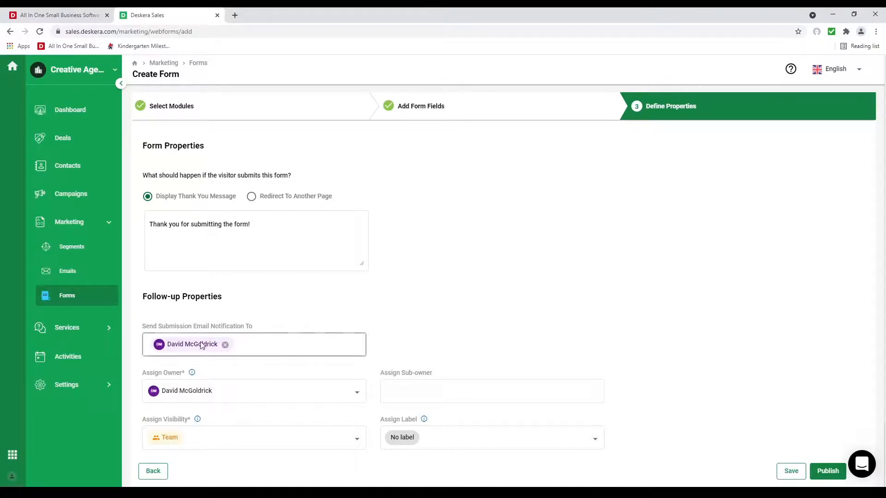
Step: Keep the Contact form's visibility at Team and label its submissions as Cold lead
scroll(239, 384, "down", 1)
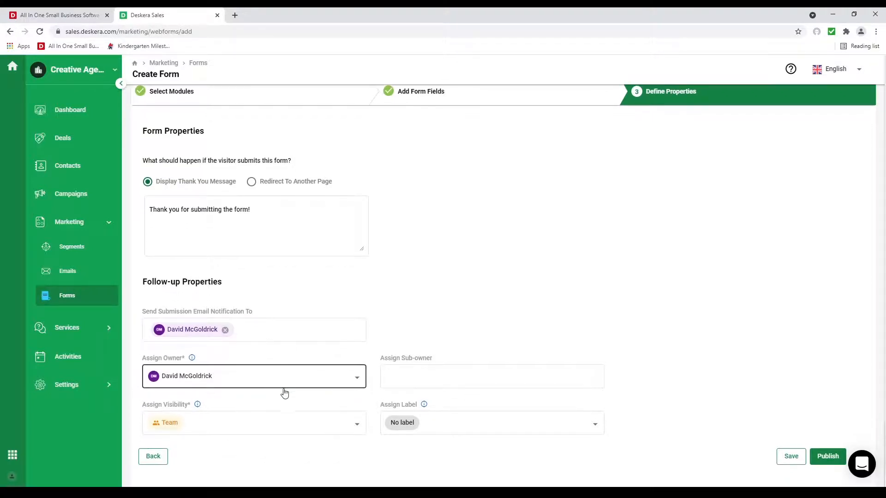
left_click(197, 423)
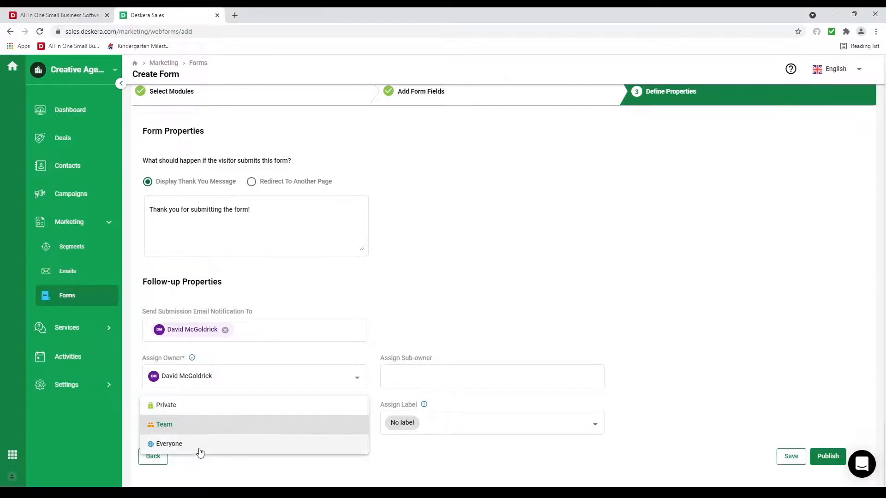
left_click(455, 423)
left_click(457, 426)
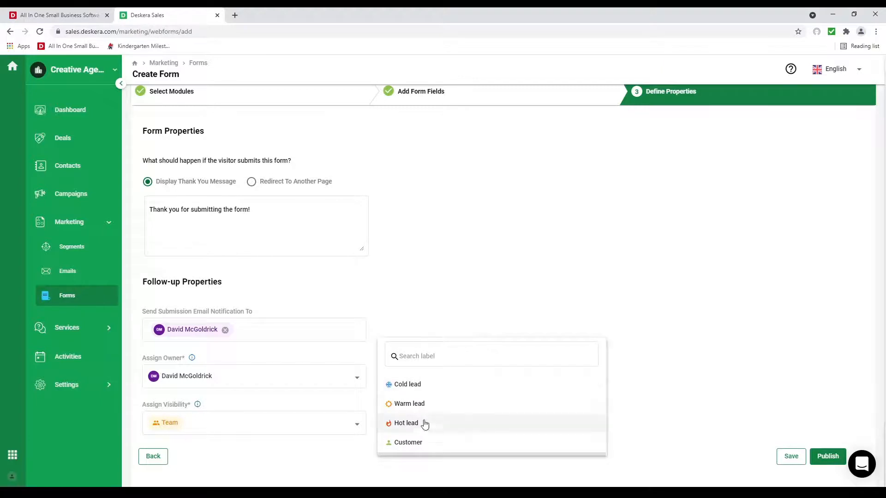
left_click(419, 389)
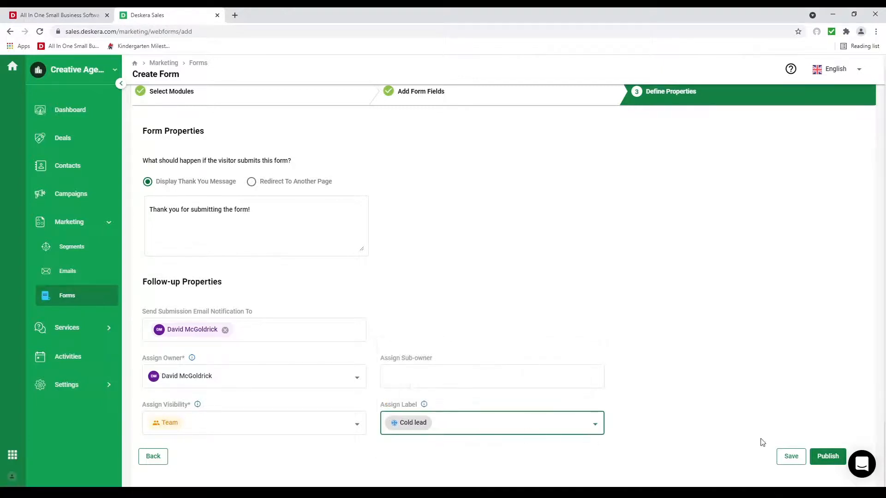
Step: Publish the Contact form, preview it, then go to the Campaigns page
left_click(838, 459)
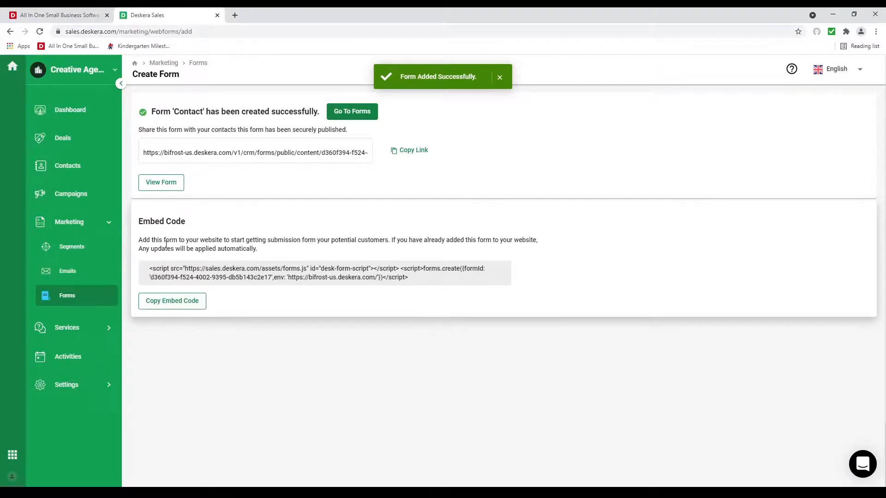
left_click(162, 183)
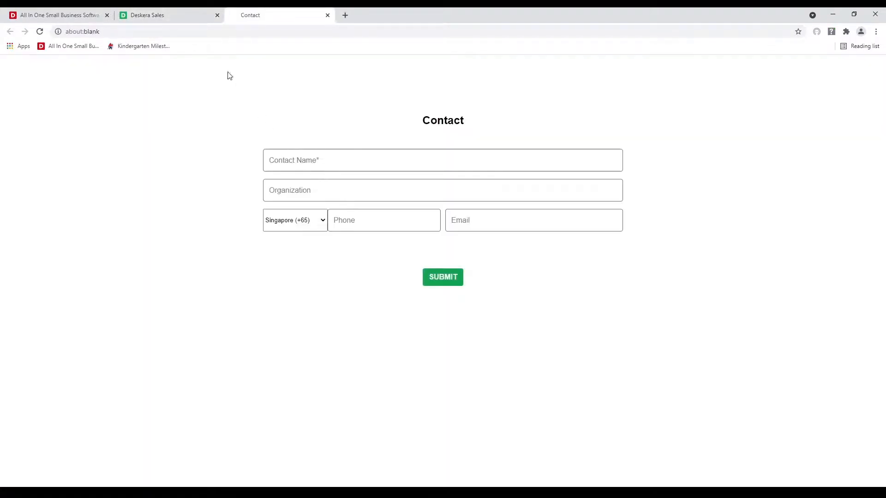
left_click(328, 16)
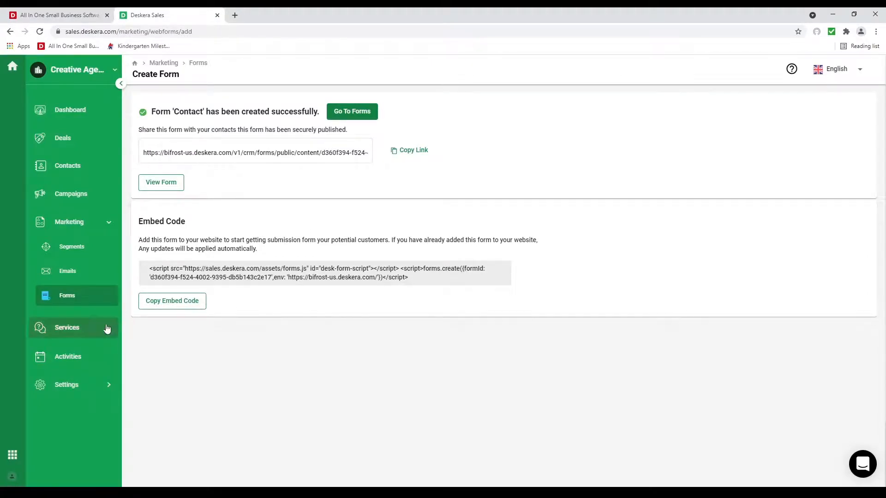
left_click(85, 327)
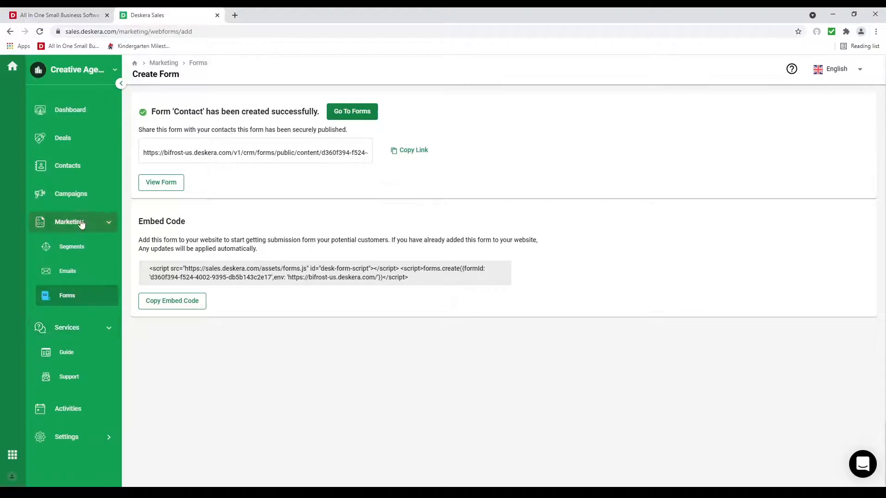
left_click(79, 202)
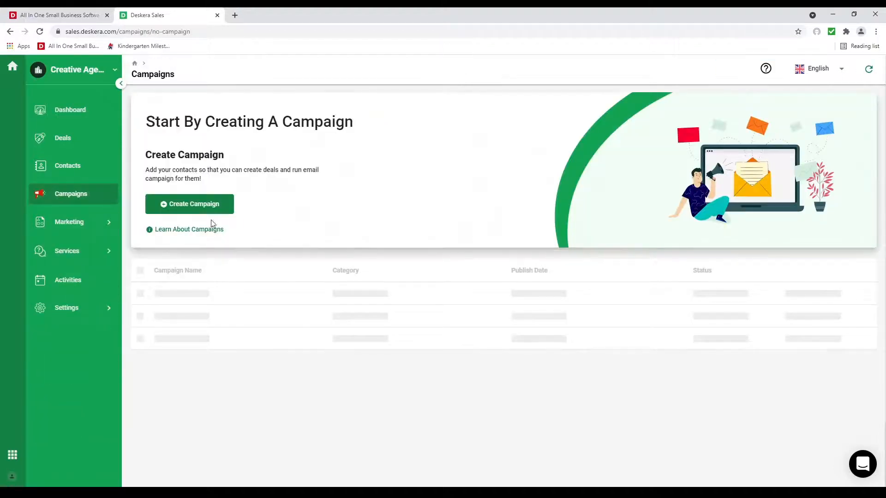
Step: Create a campaign named 'June Campaign' with subject 'June Sales Event'
left_click(186, 205)
left_click(175, 194)
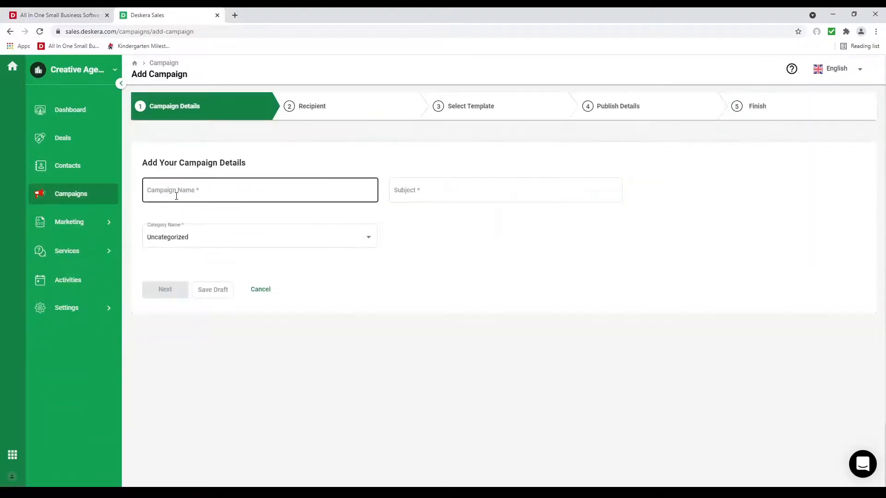
type("June C")
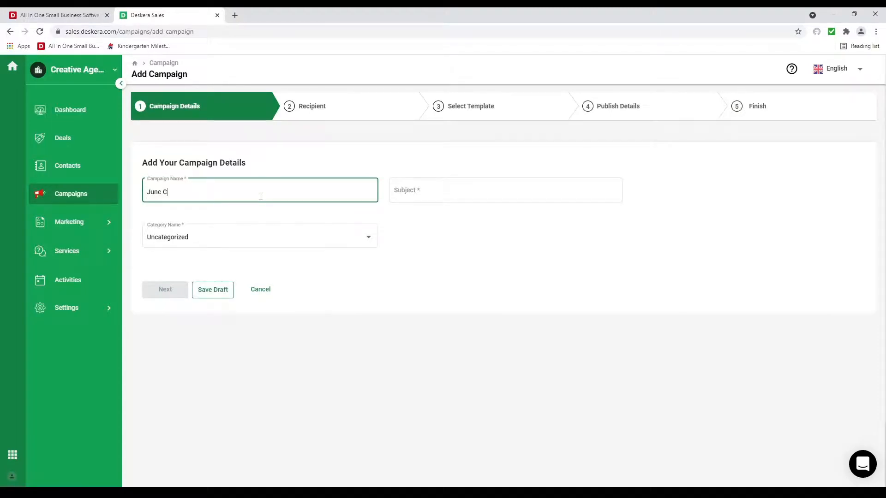
type("ampaign")
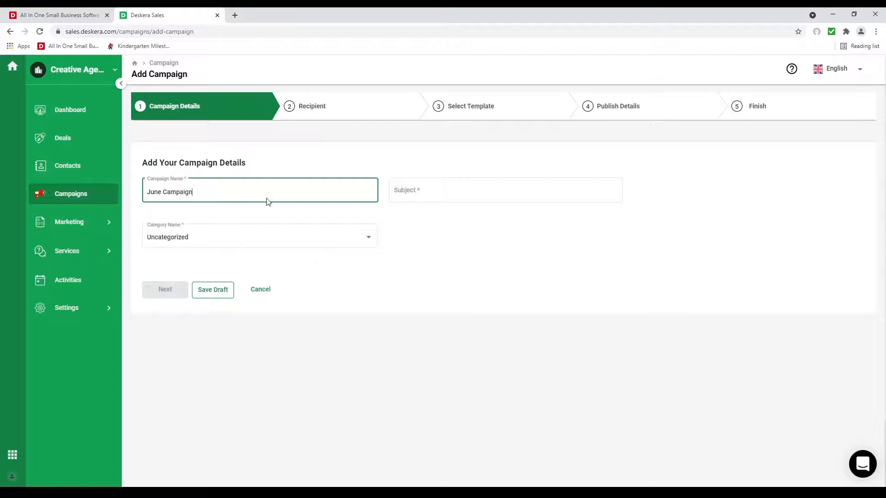
left_click(432, 191)
type("June")
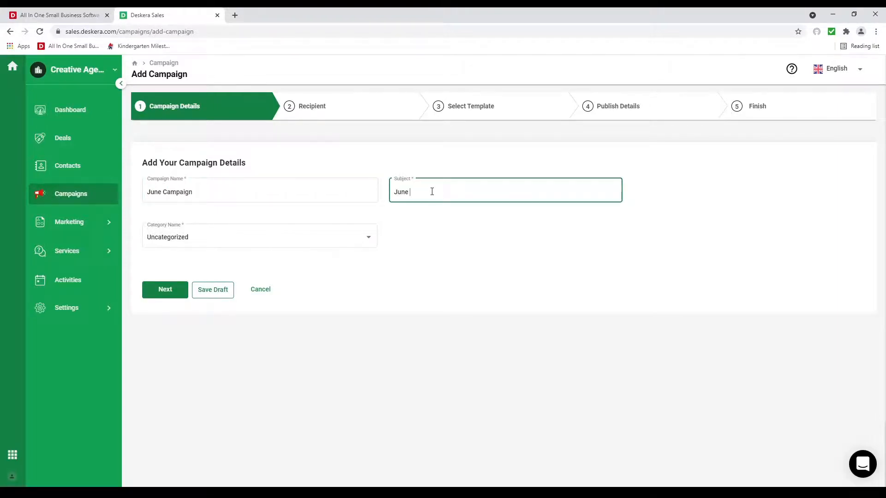
type(" Sales Event")
Step: File the campaign under a new 'Sales' category and advance to recipients
left_click(291, 245)
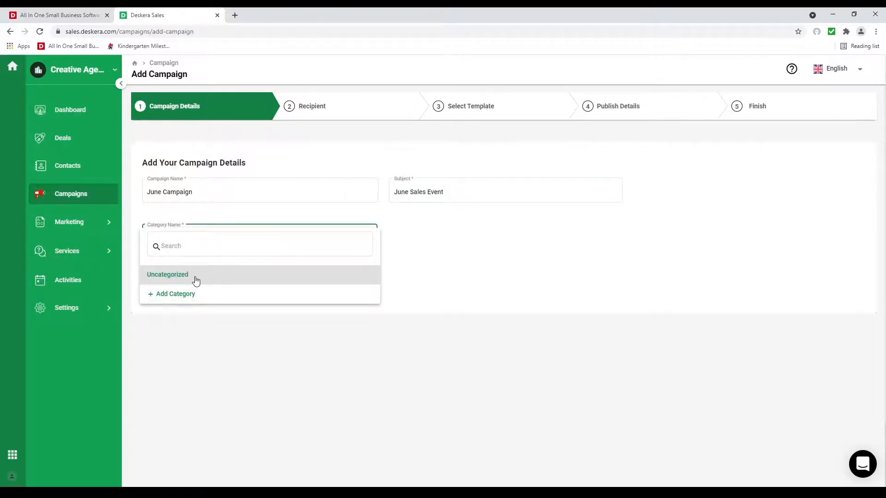
left_click(203, 301)
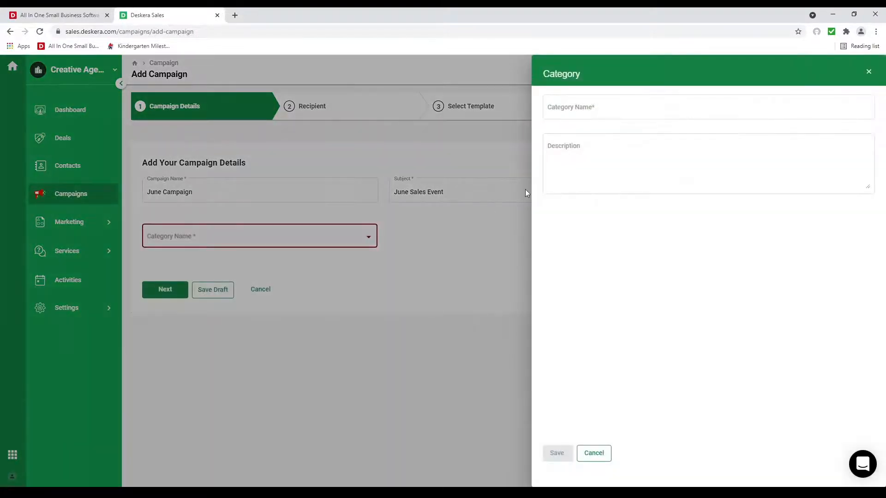
left_click(586, 106)
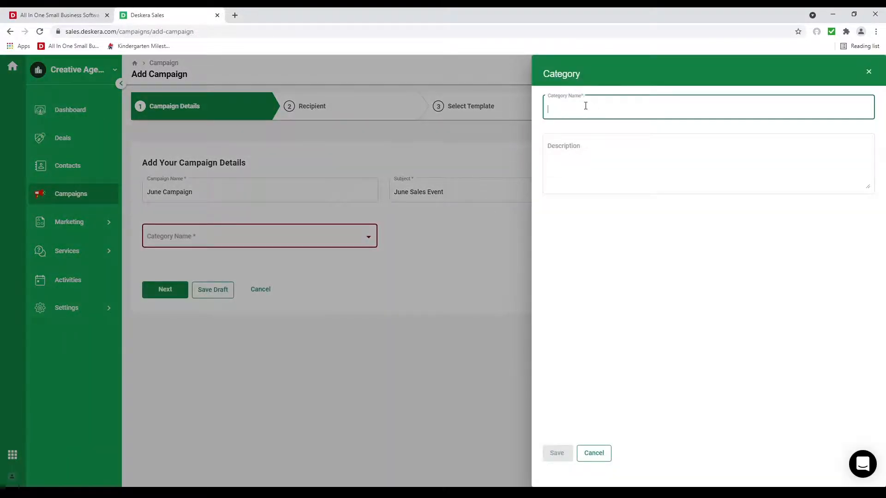
type("Sales")
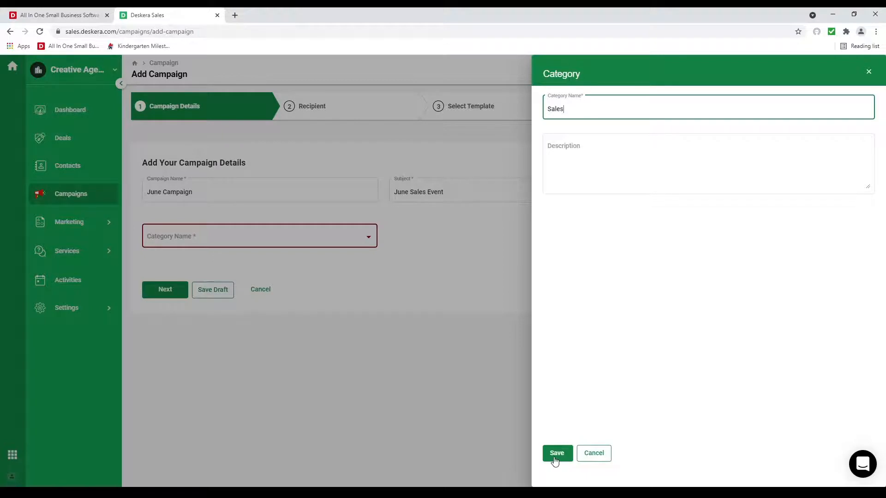
left_click(557, 453)
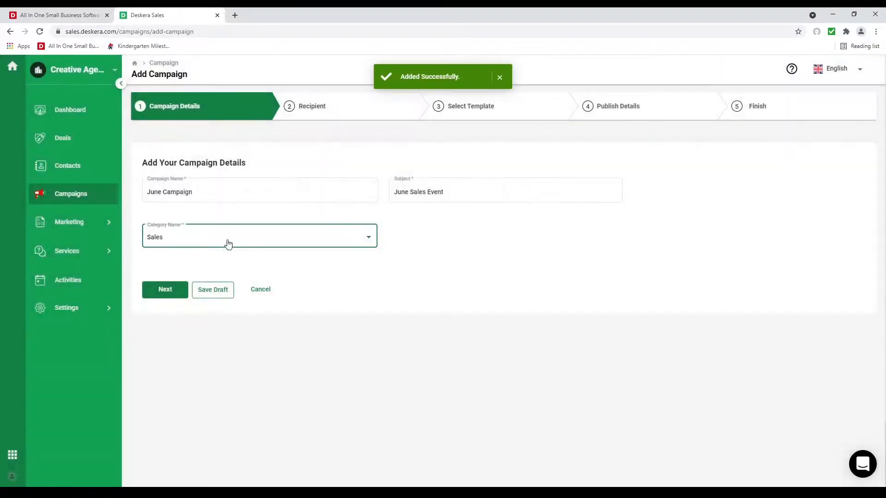
left_click(168, 293)
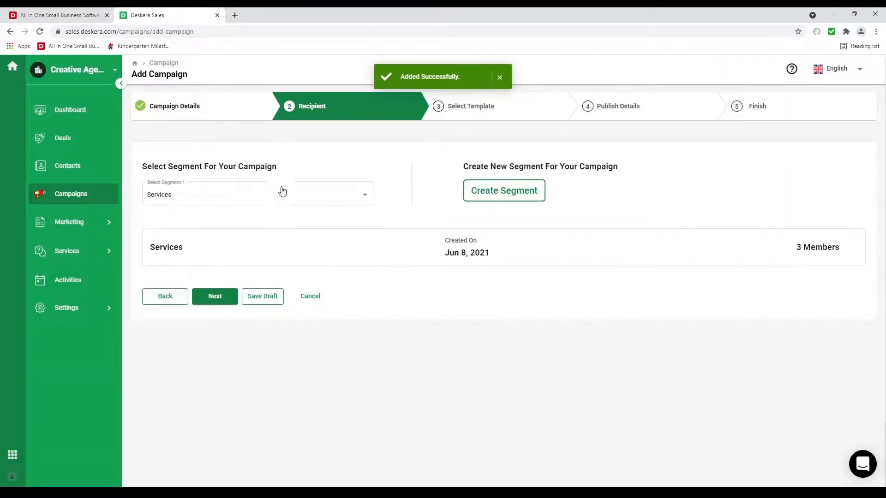
Step: Send the June Campaign to the Services segment
left_click(275, 200)
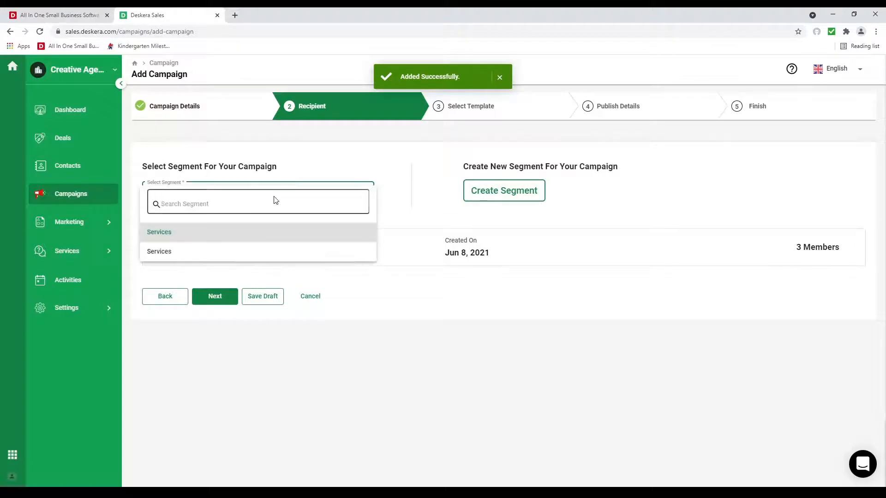
left_click(267, 239)
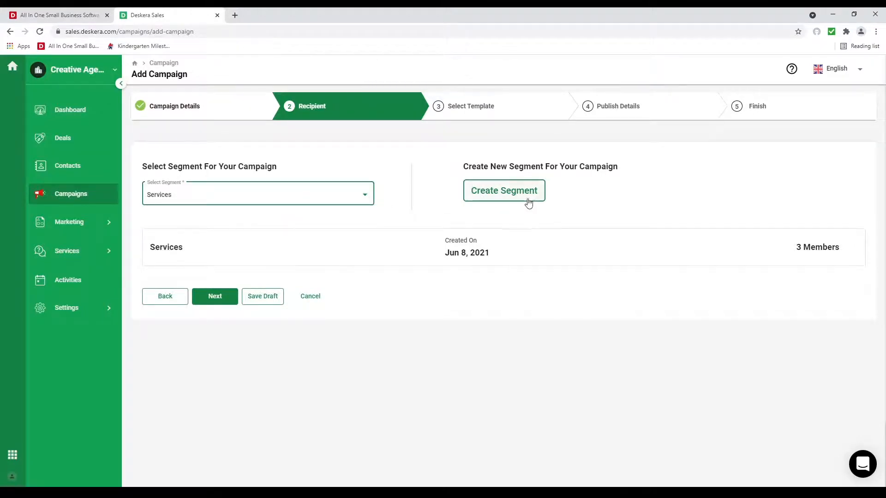
left_click(224, 299)
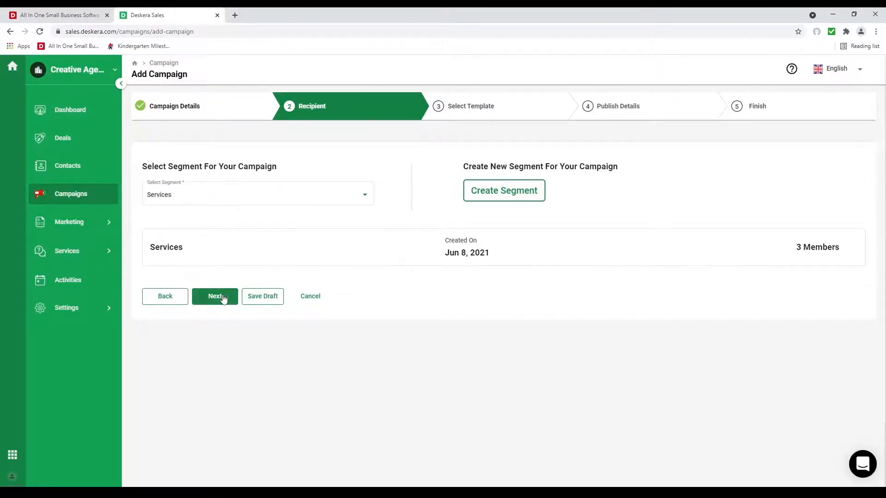
Step: Use Email template 4, save it, and continue to Publish Details
mouse_move(222, 289)
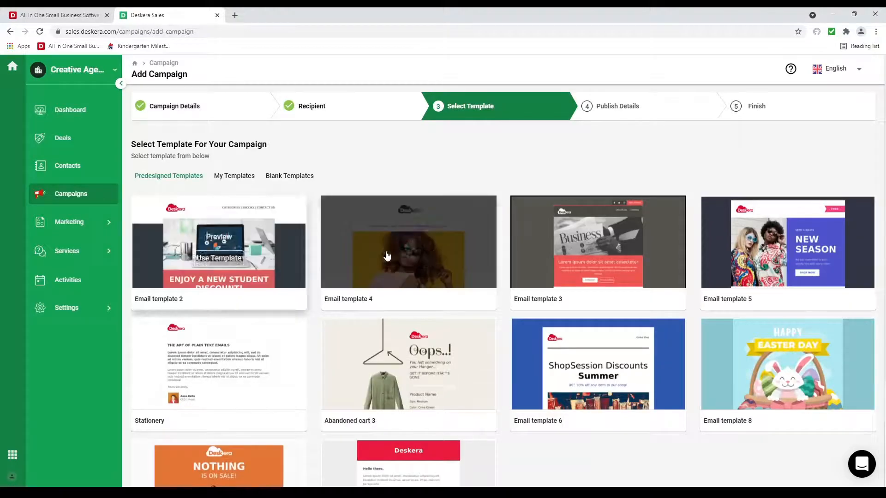
mouse_move(400, 261)
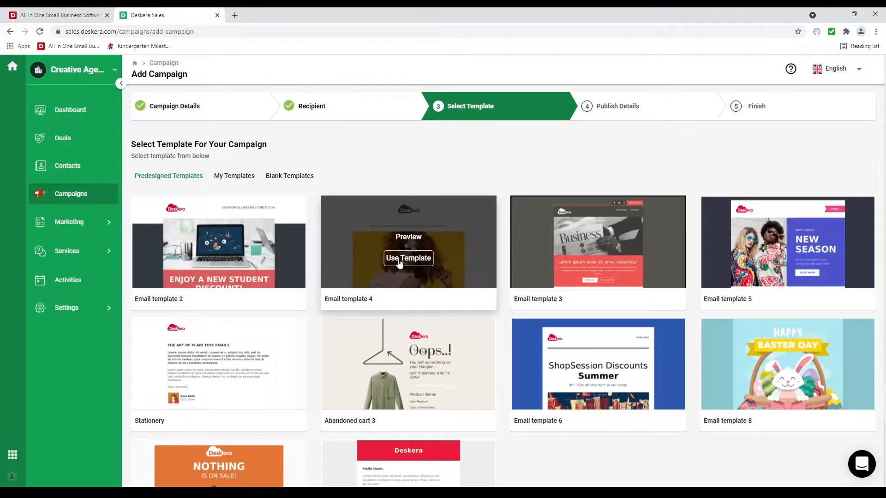
left_click(399, 261)
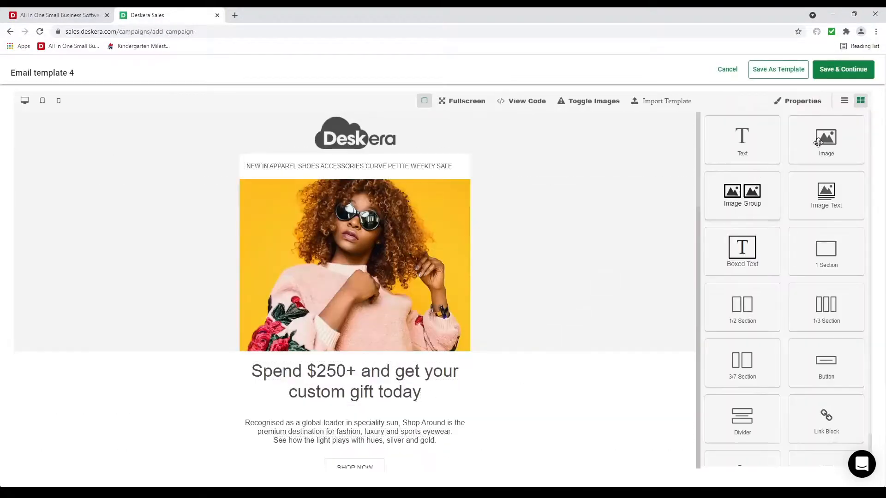
left_click(854, 76)
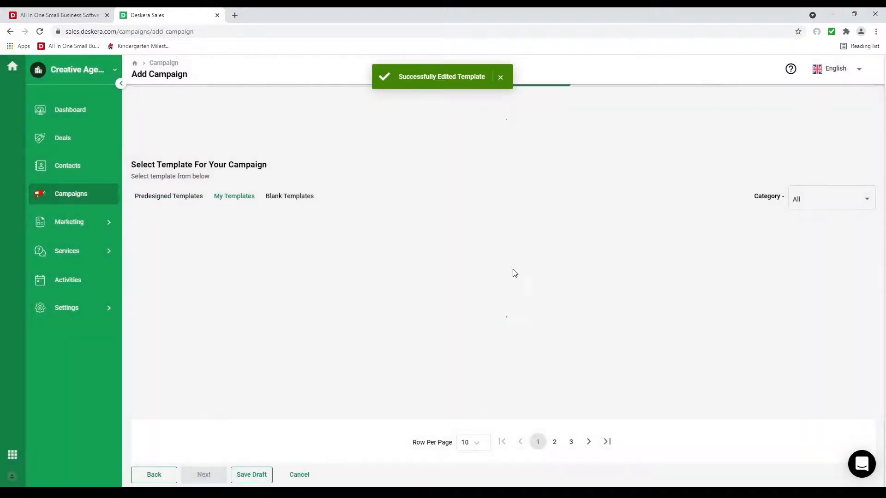
left_click(203, 399)
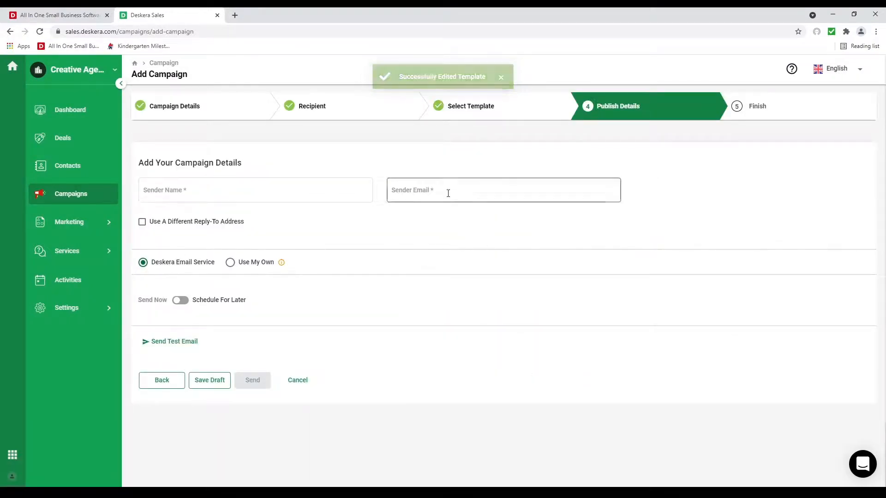
left_click(230, 262)
left_click(259, 323)
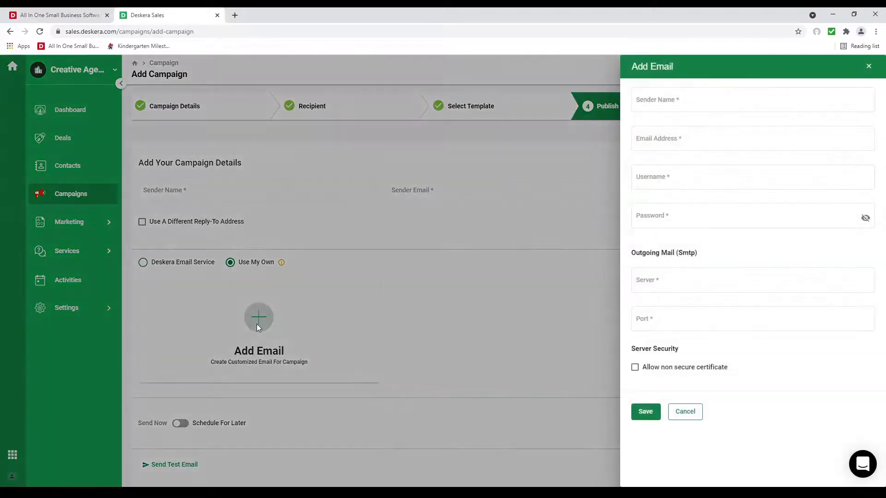
left_click(680, 113)
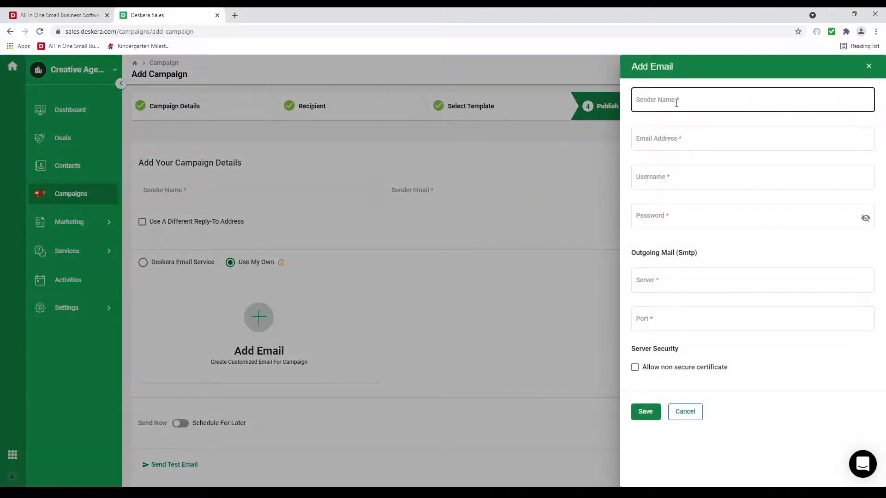
left_click(677, 145)
left_click(672, 177)
left_click(673, 214)
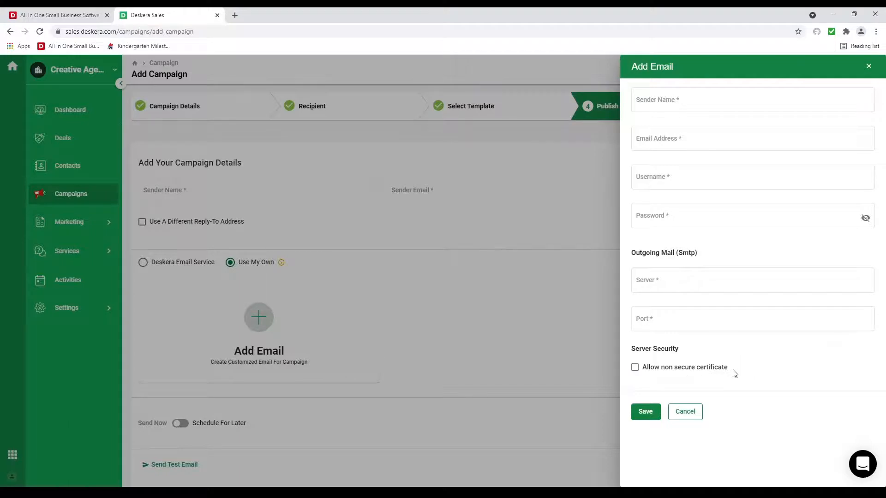
left_click(686, 412)
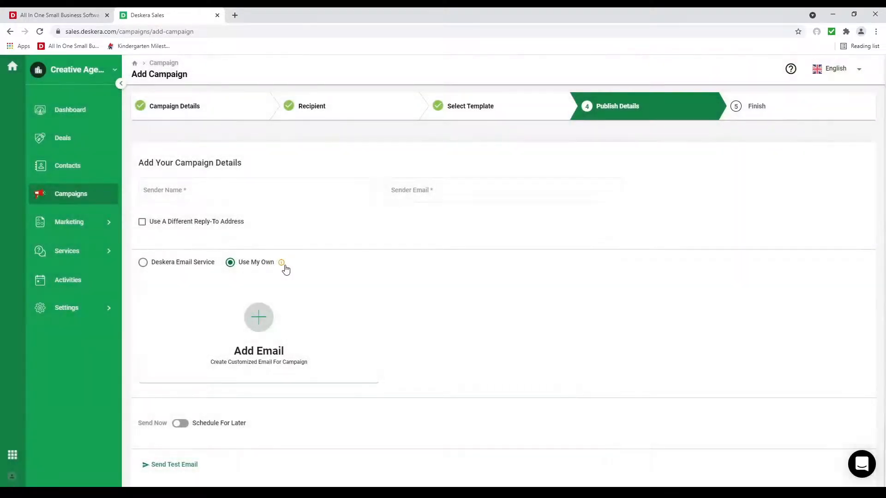
mouse_move(282, 268)
left_click(183, 263)
Step: Enter the sender's name and e-mail address, then verify that address and refresh until confirmed
left_click(211, 197)
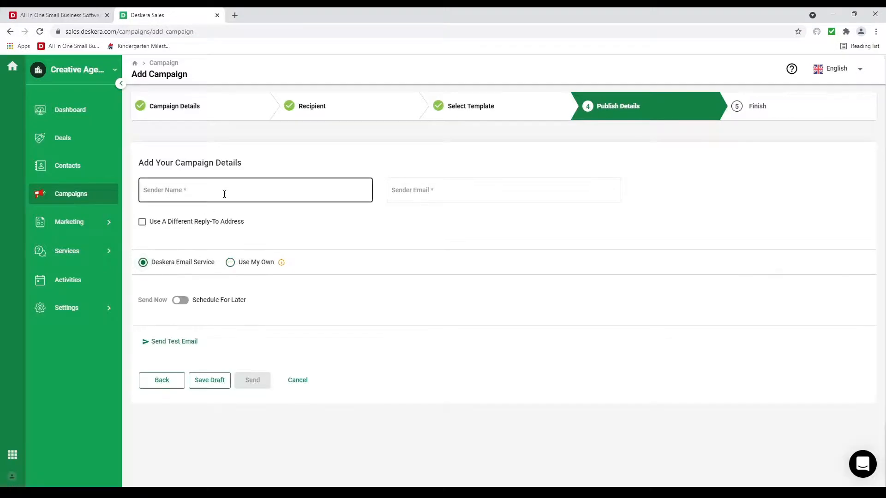
type("D")
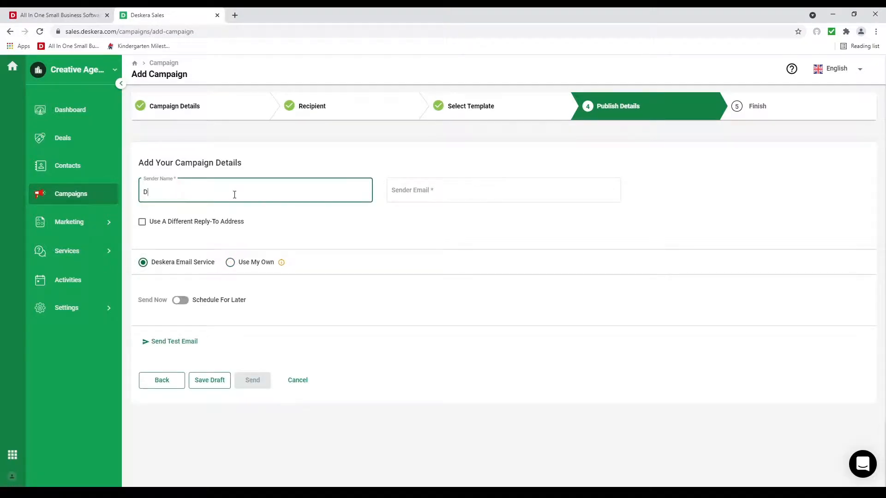
type("avid")
key("Tab")
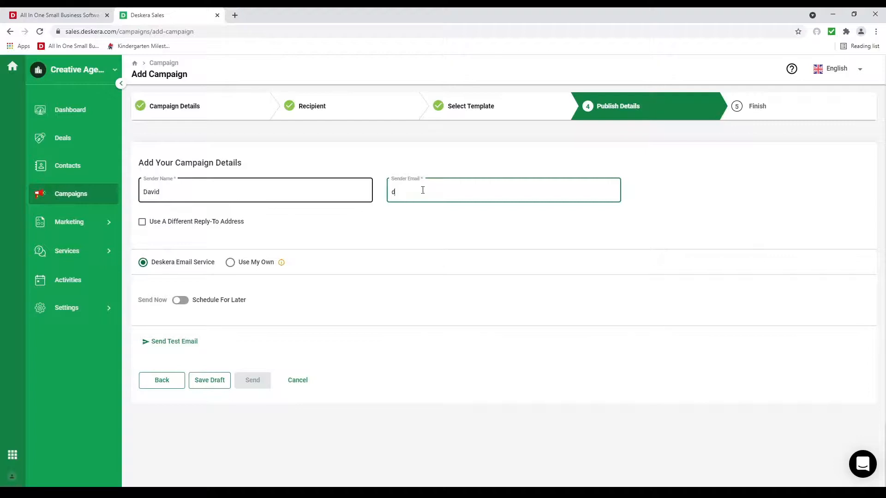
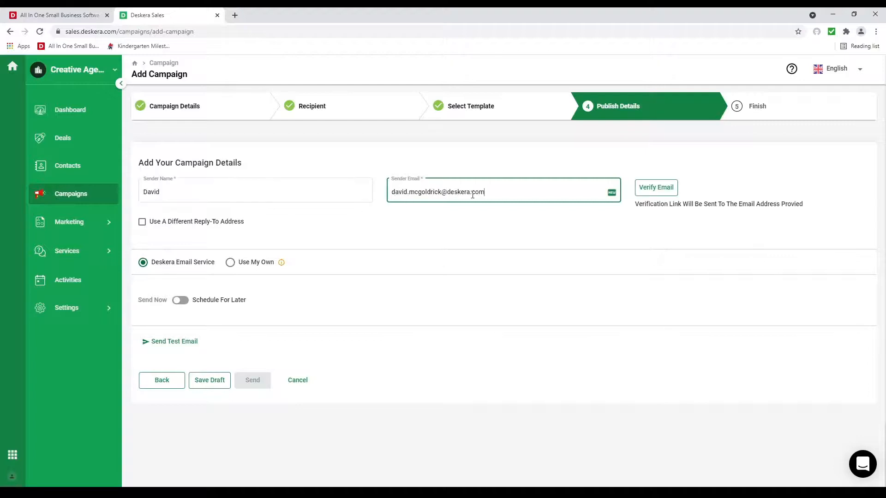
left_click(662, 192)
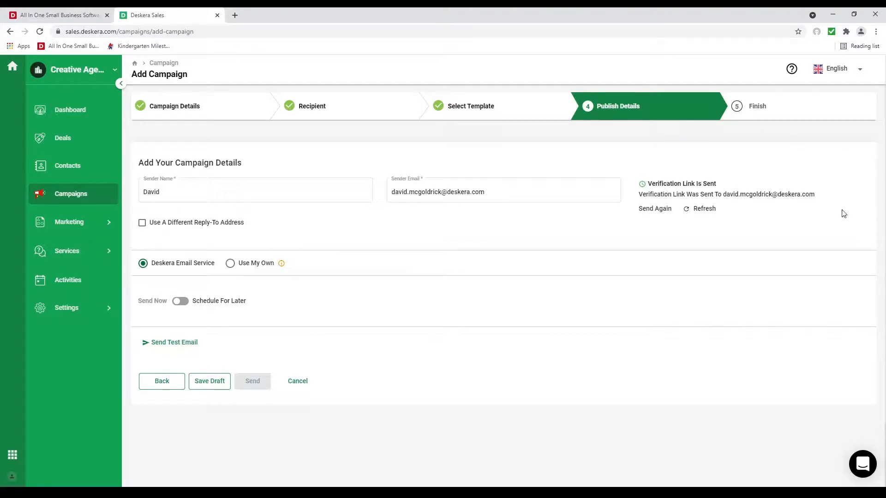
left_click(703, 211)
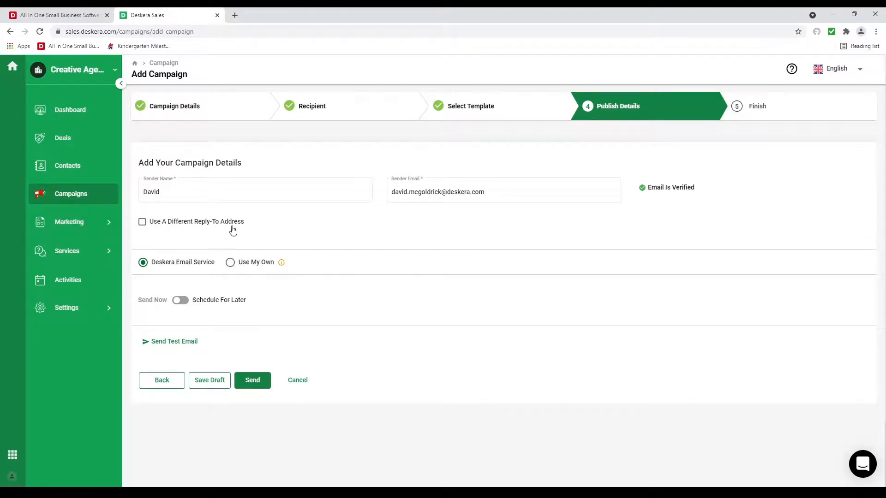
Step: Schedule June Campaign for 6/8/2021 at 7:00 PM and return to the Campaigns list
left_click(181, 301)
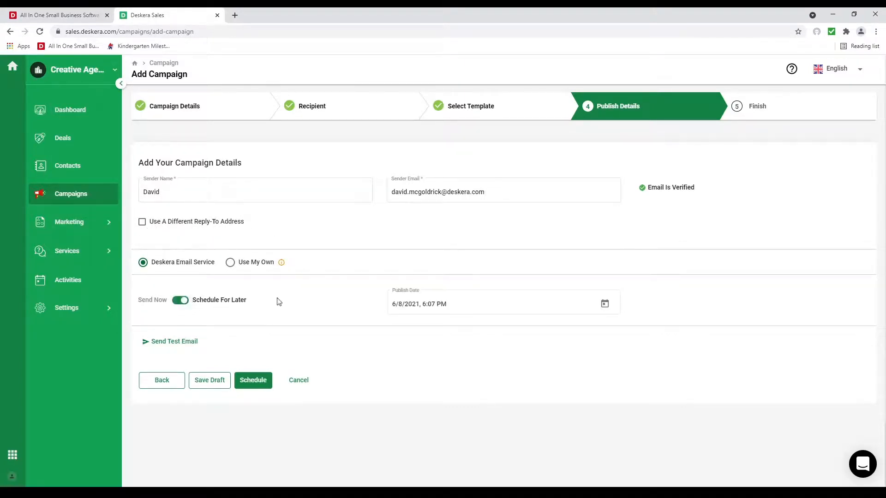
left_click(605, 304)
left_click(435, 240)
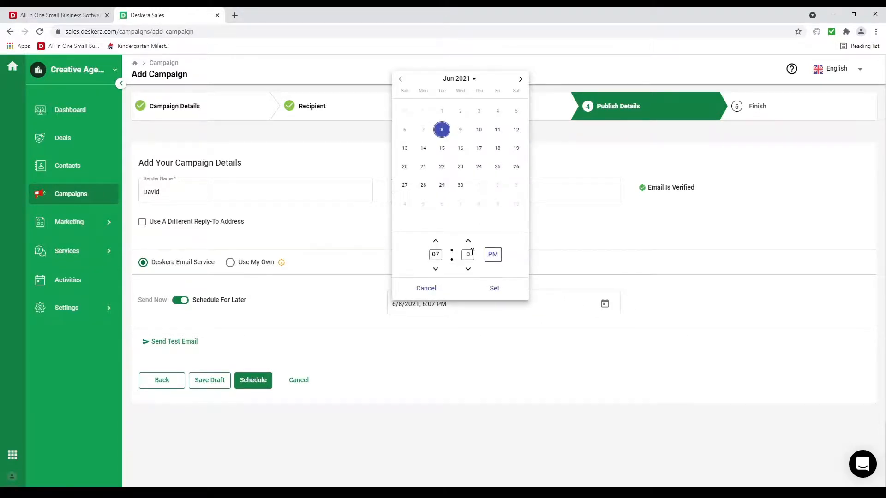
left_click(494, 289)
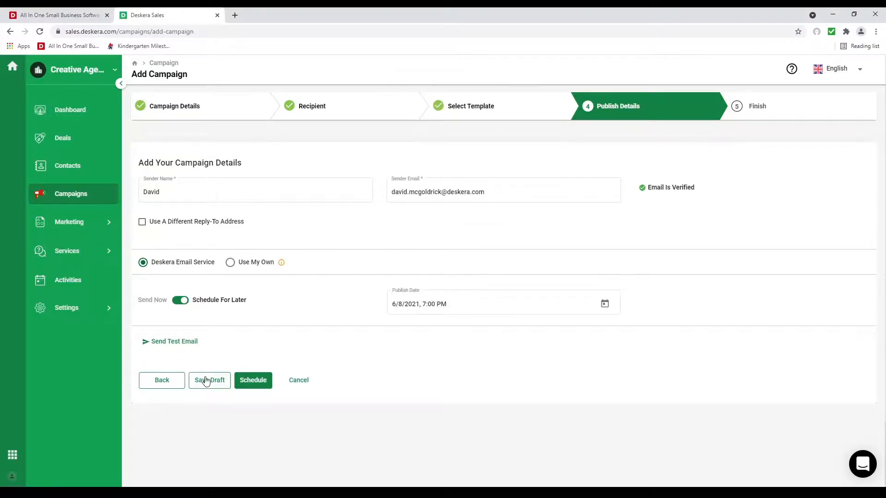
left_click(239, 383)
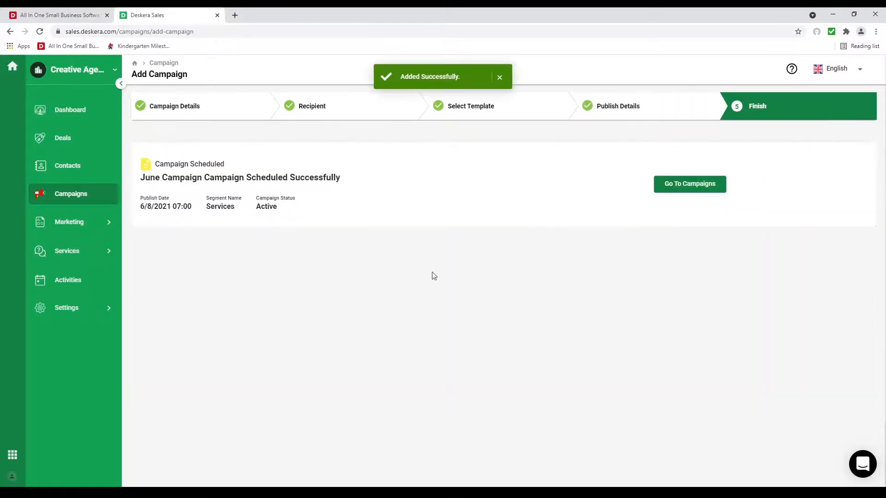
left_click(690, 184)
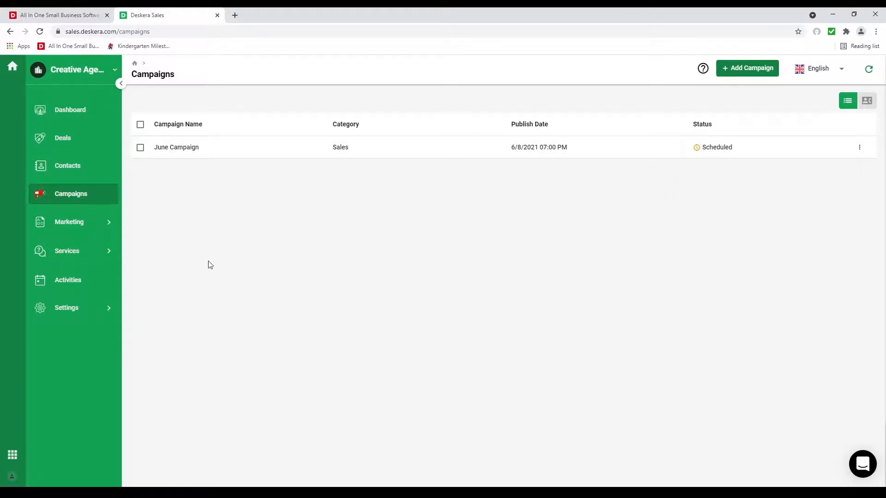
Step: Start a new help article from the Services Guide page
left_click(87, 257)
left_click(90, 283)
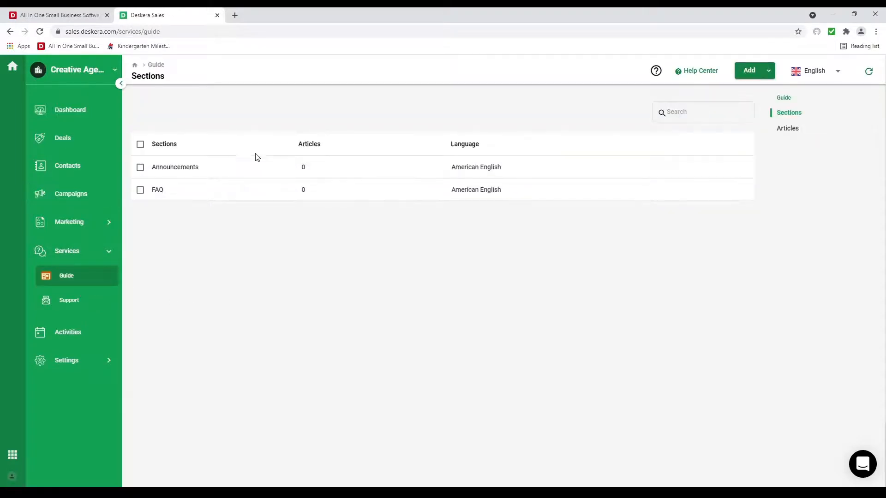
left_click(770, 72)
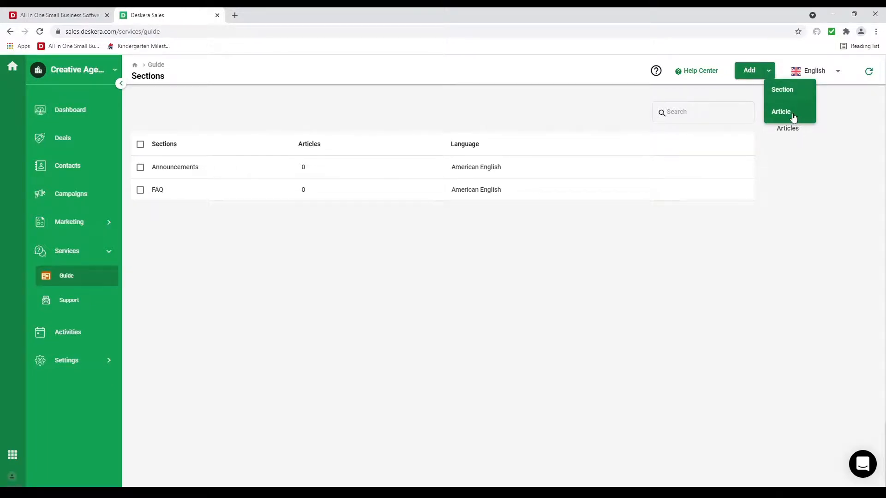
left_click(793, 118)
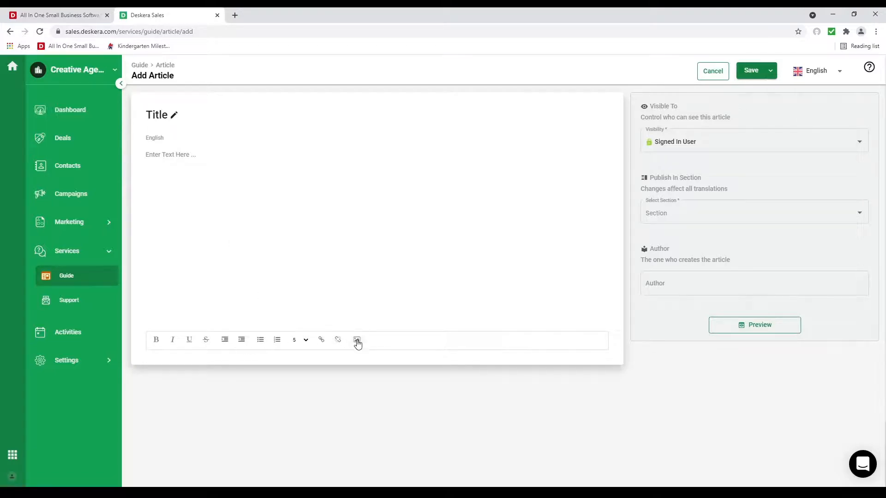
Step: Check the article's visibility and section options, then leave it unsaved for the Support page
left_click(695, 144)
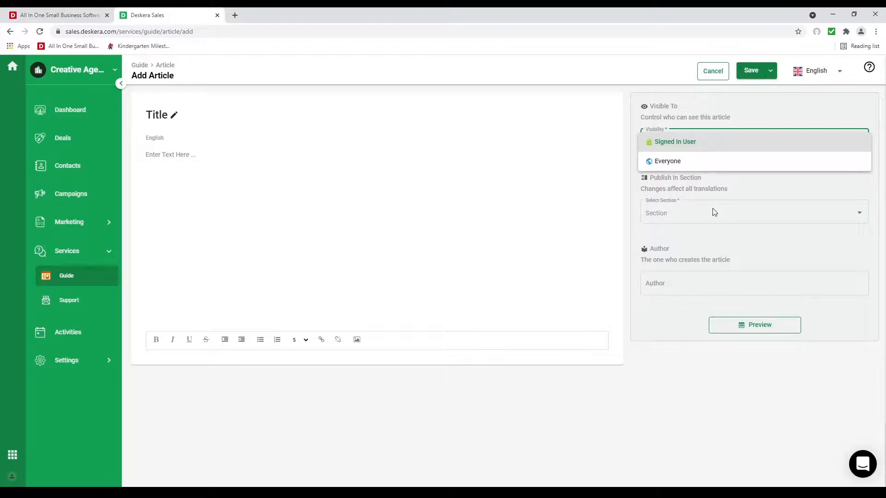
left_click(698, 212)
left_click(697, 210)
left_click(685, 332)
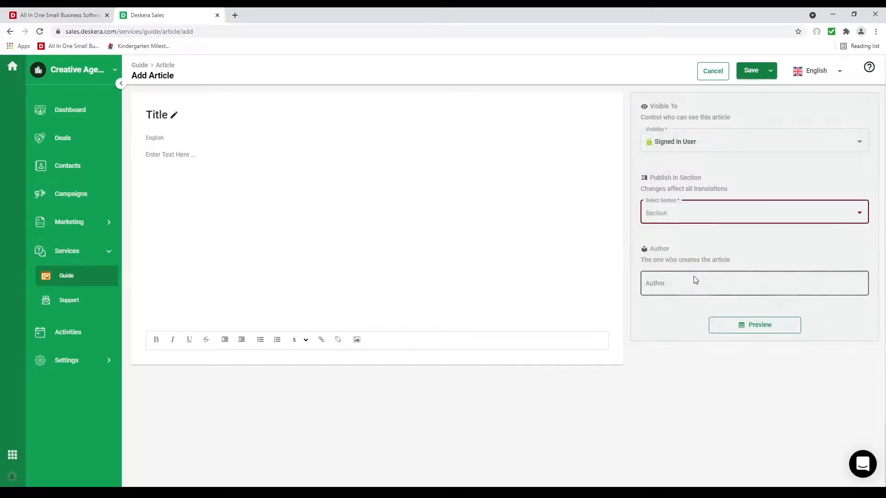
left_click(769, 72)
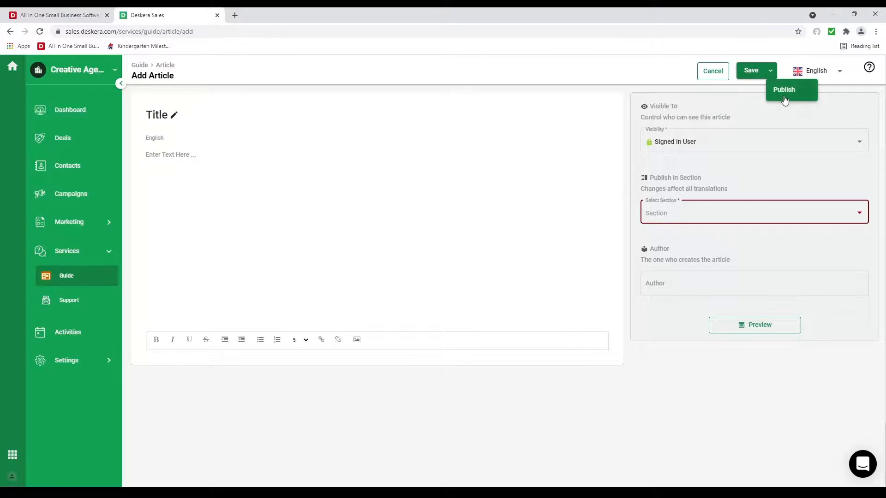
left_click(73, 305)
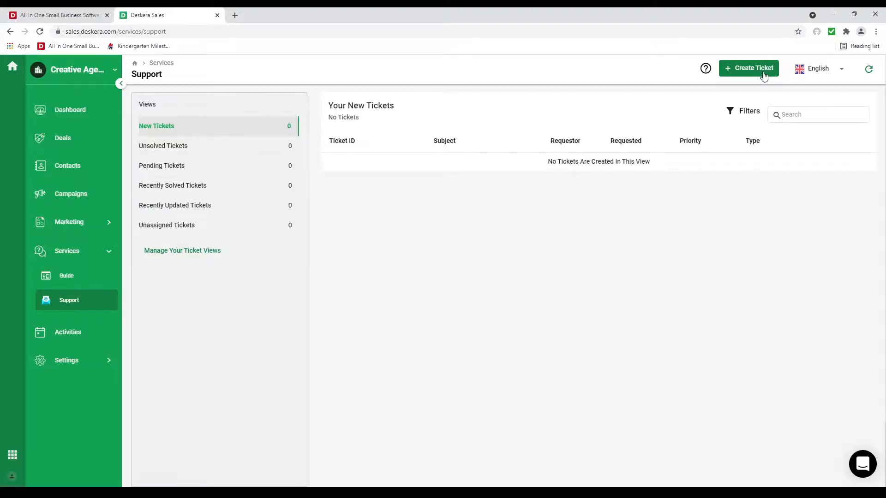
Step: Start a new ticket view with the condition Assignee Is the account's user
left_click(212, 254)
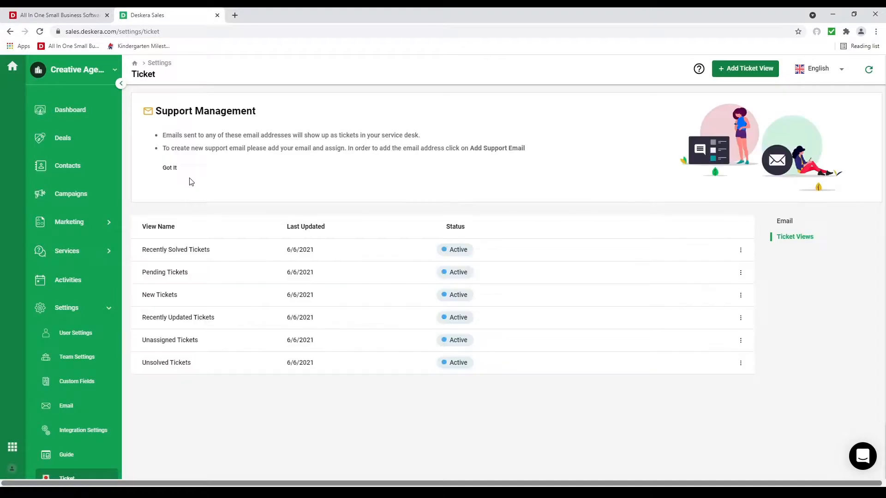
left_click(738, 70)
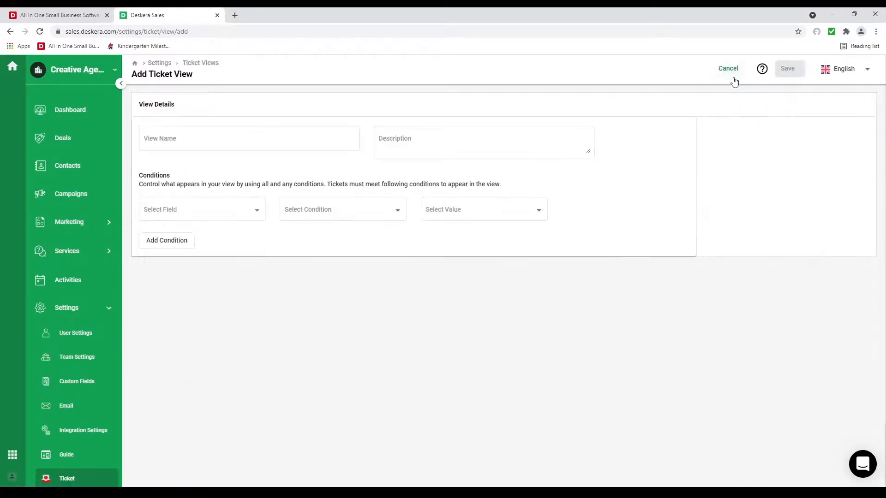
left_click(233, 219)
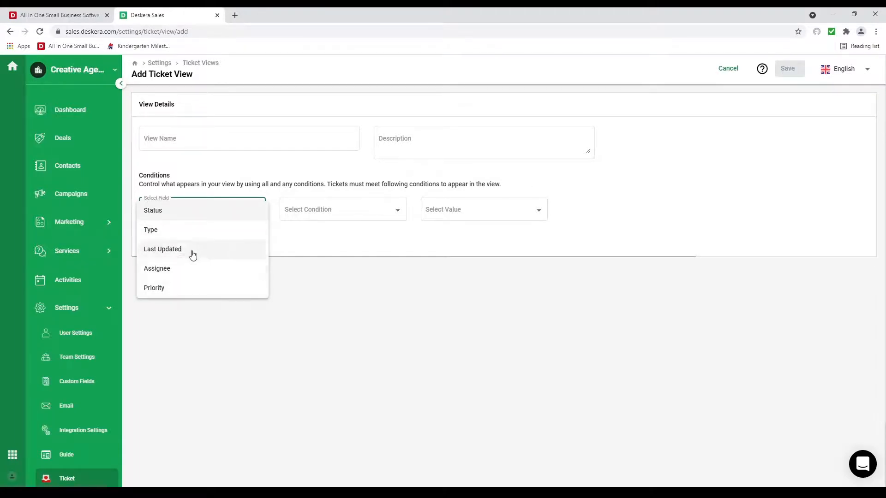
left_click(190, 273)
left_click(327, 219)
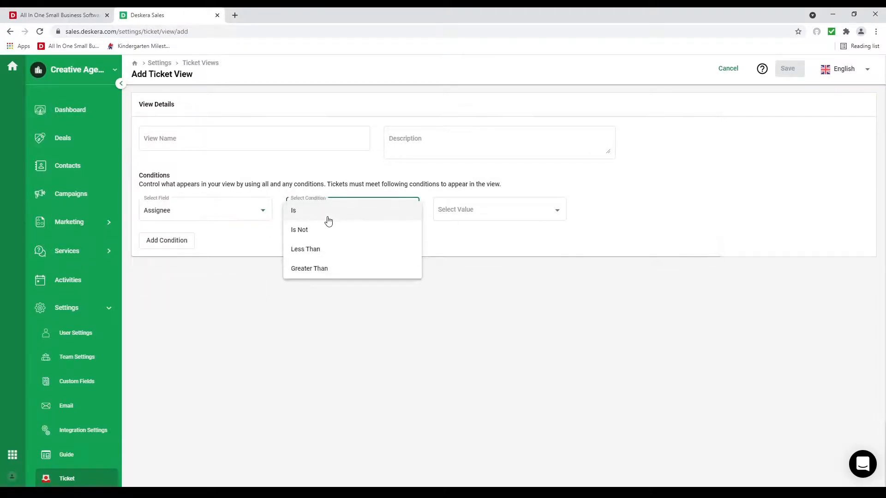
left_click(328, 220)
left_click(494, 217)
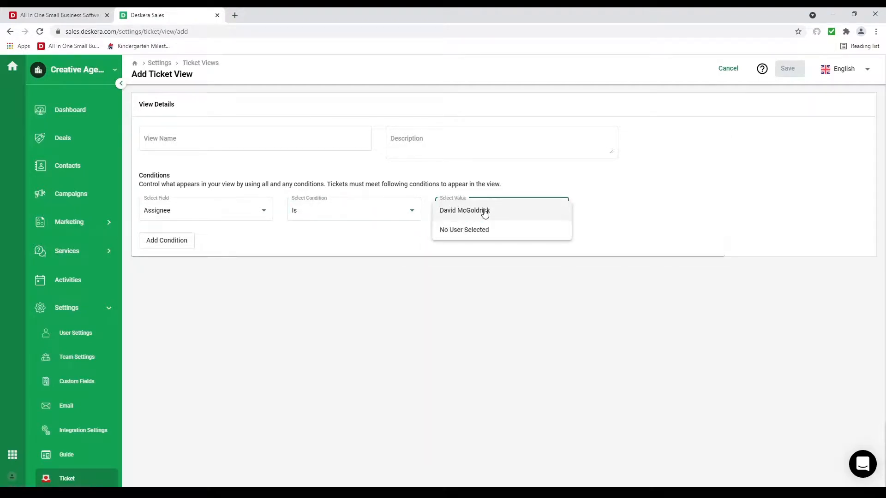
left_click(483, 211)
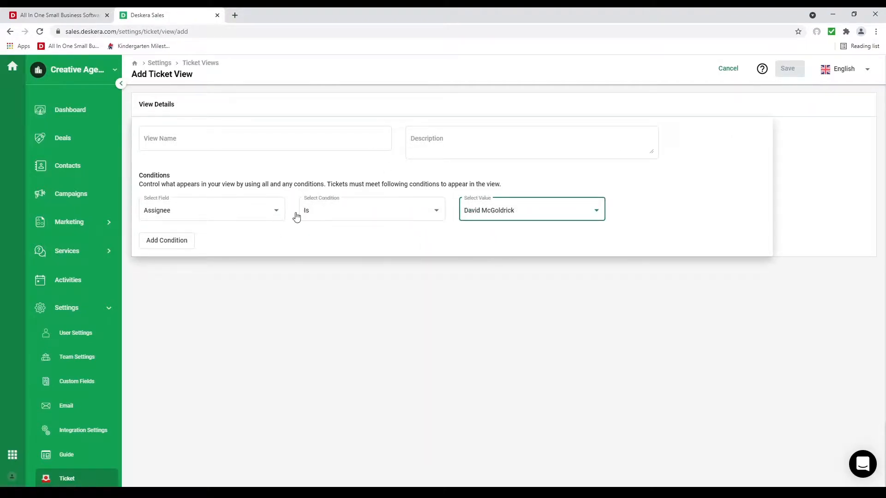
Step: Add a second condition to the view: Priority Is High
left_click(190, 250)
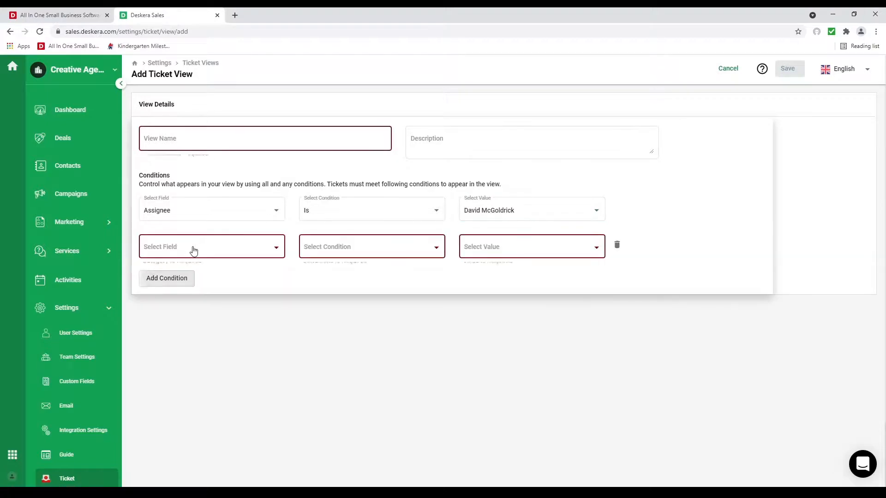
left_click(203, 250)
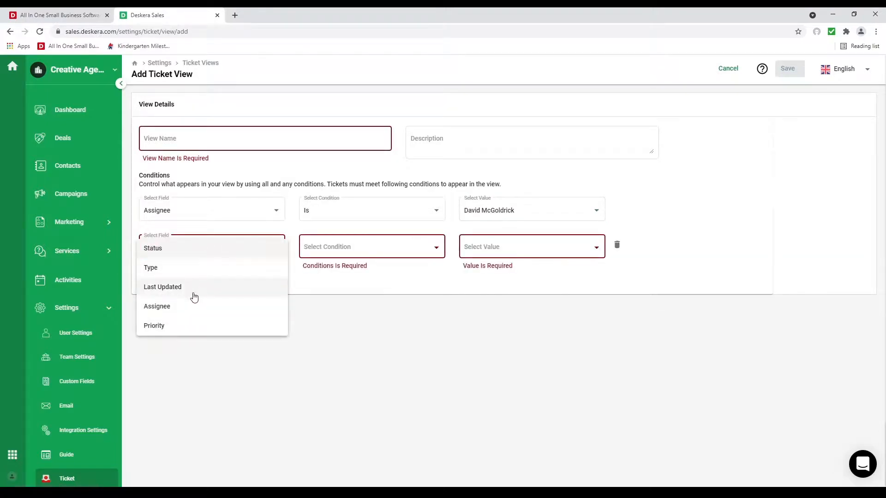
left_click(196, 319)
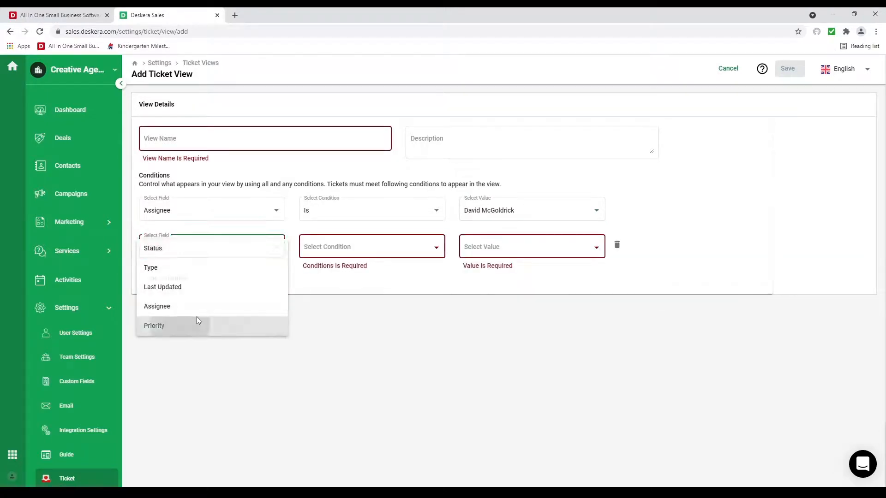
left_click(375, 248)
left_click(342, 249)
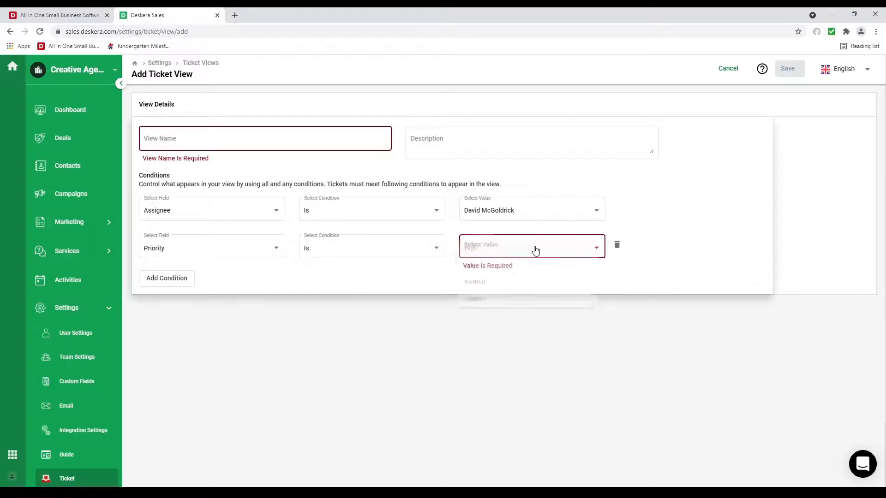
left_click(534, 249)
left_click(514, 249)
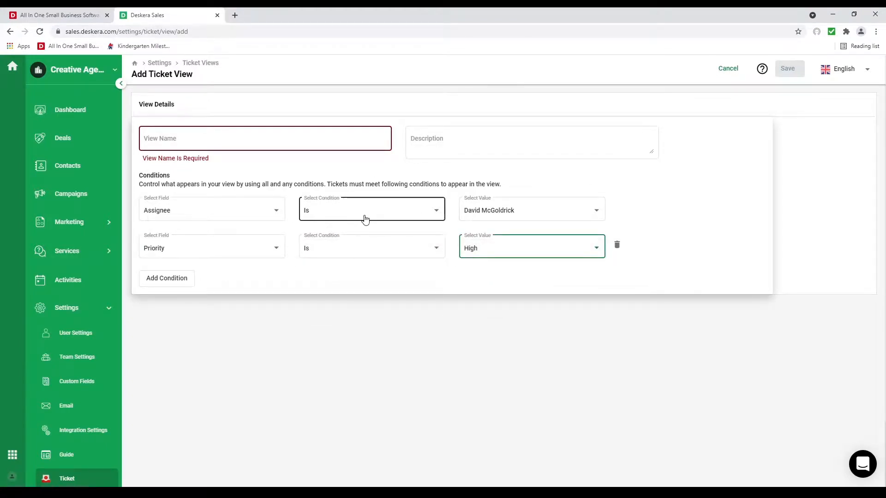
scroll(90, 418, "down", 3)
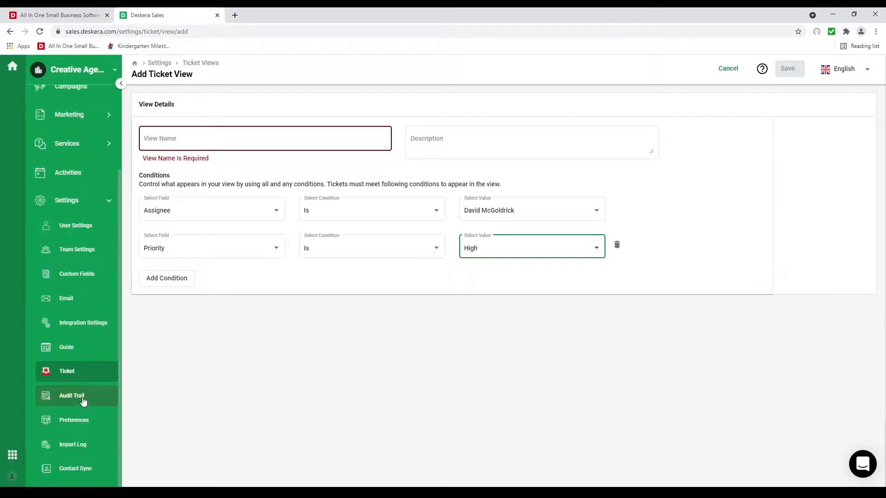
scroll(84, 404, "up", 3)
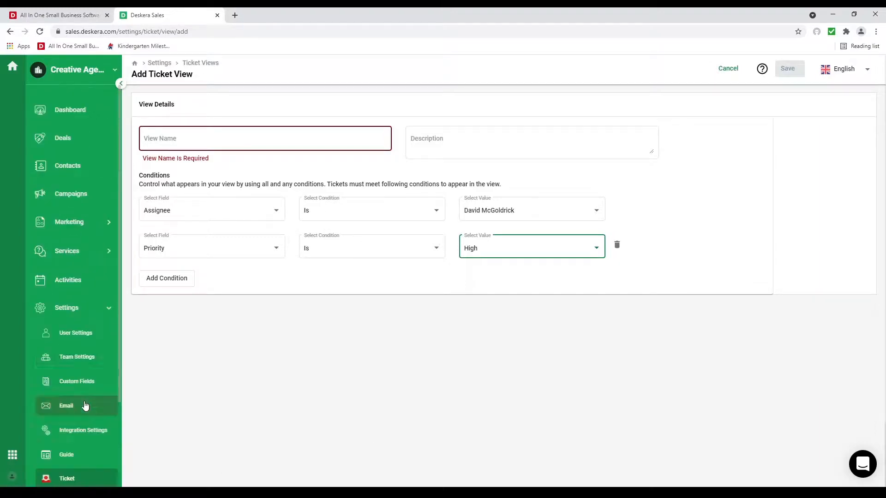
Step: Try a new pipeline with extra stages, then discard it and return to the Default Pipeline board
left_click(73, 148)
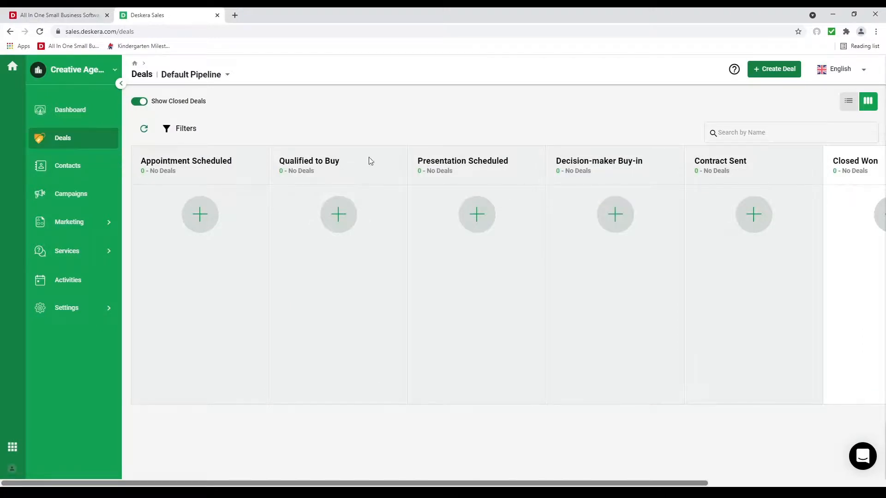
left_click(208, 78)
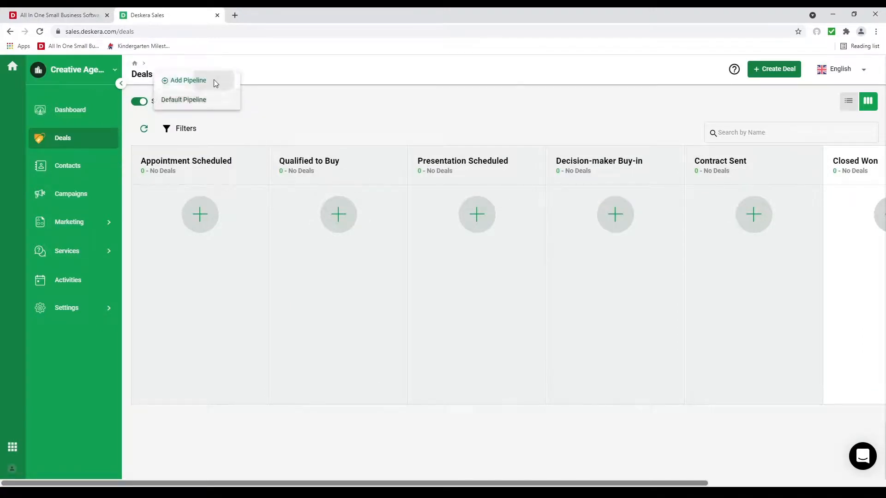
left_click(214, 81)
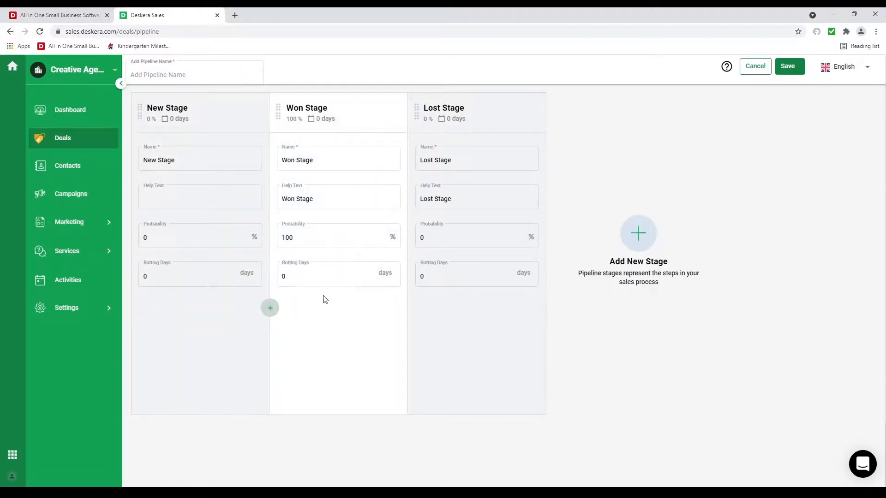
left_click(270, 308)
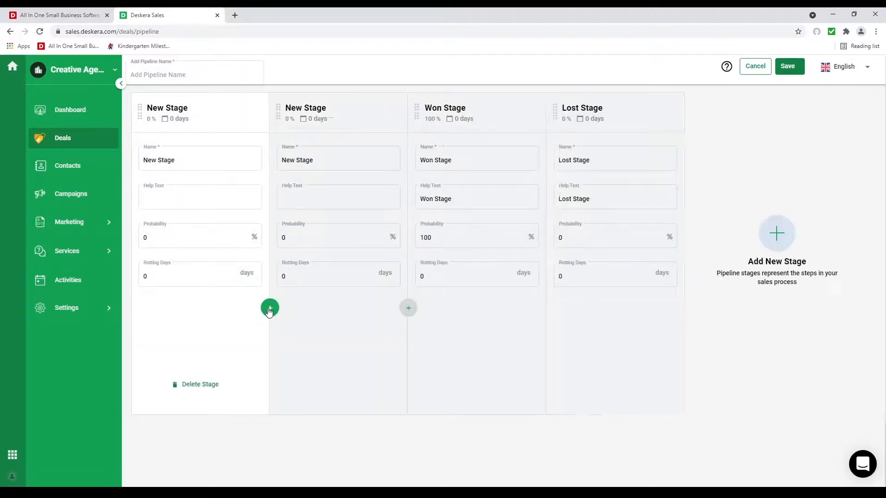
double_click(270, 308)
left_click(158, 168)
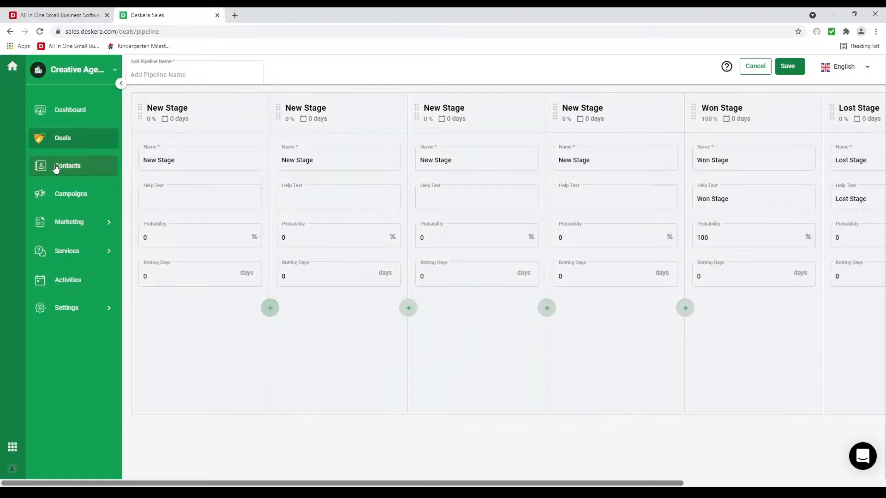
left_click(76, 145)
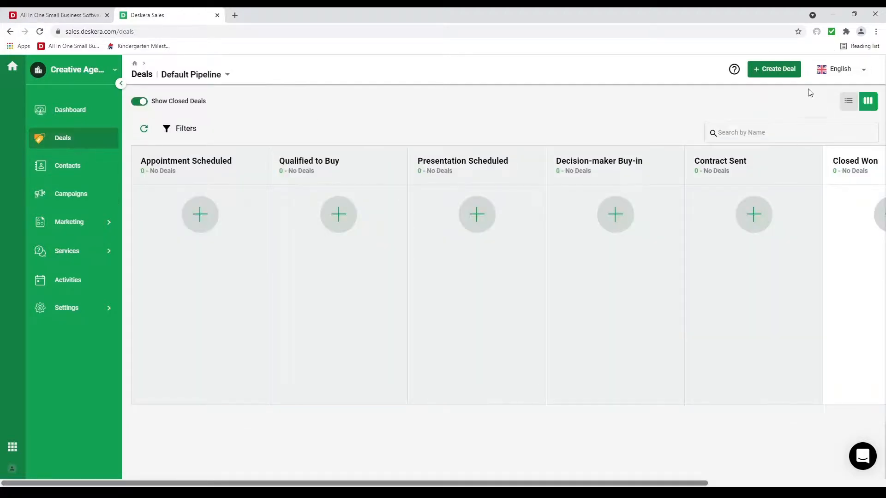
Step: Start a 'Brand Mangment' deal in Appointment Scheduled for Jim's Computers and fill in its contact person
left_click(198, 217)
left_click(680, 109)
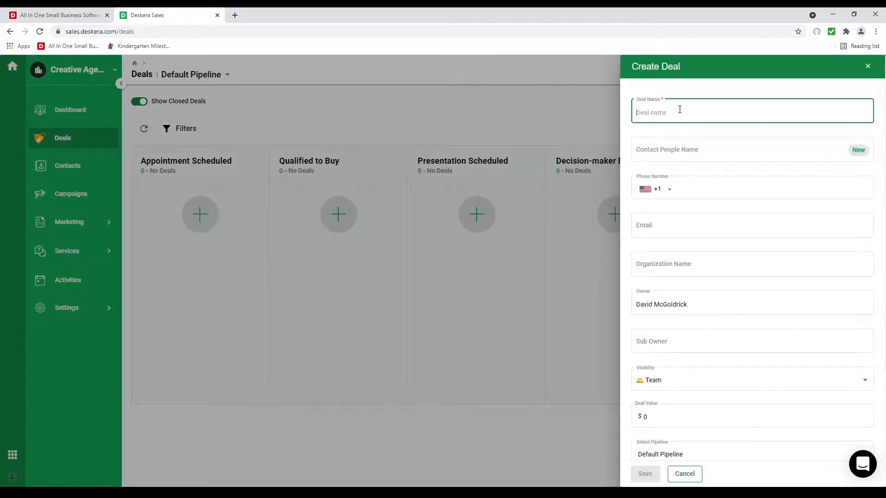
type("10")
key("BackSpace")
type("Brand ")
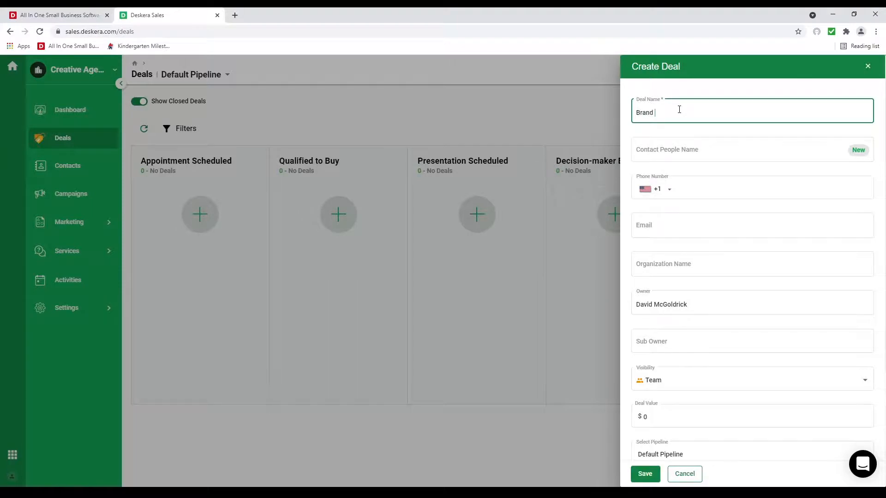
type("Mangment")
left_click(665, 272)
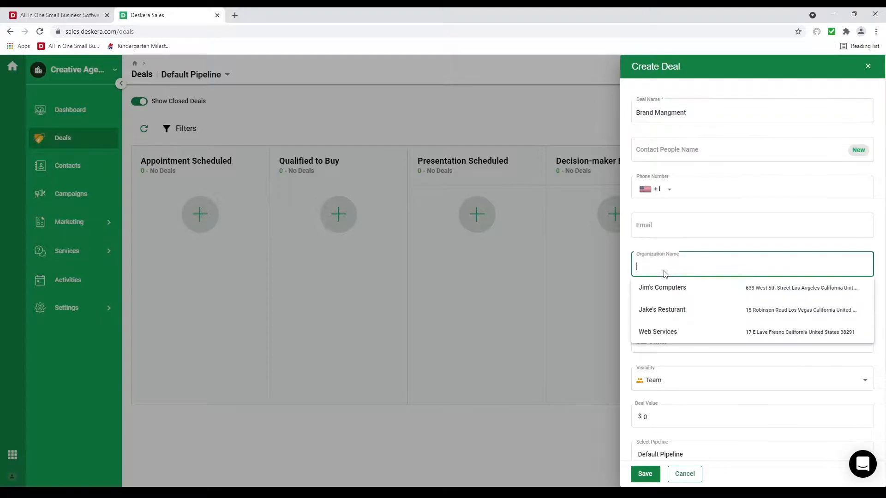
left_click(677, 290)
left_click(654, 161)
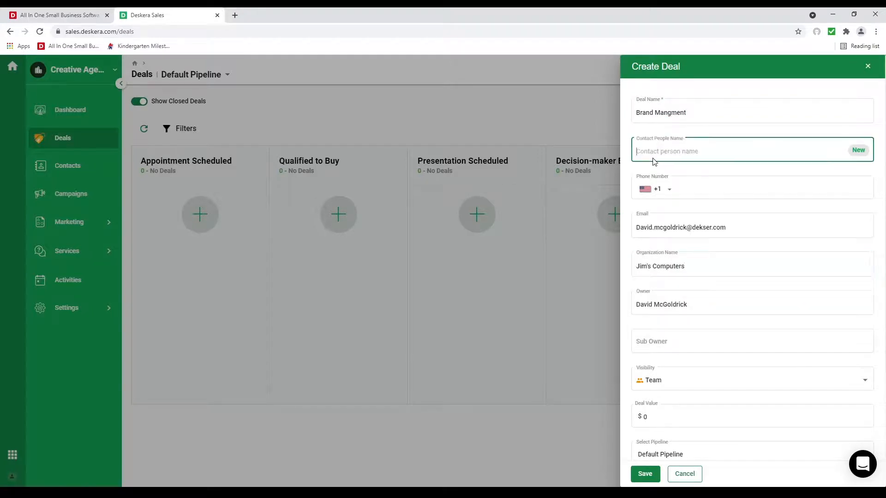
Step: Set the deal value to 36,000 and save the deal
scroll(743, 346, "down", 3)
left_click(663, 299)
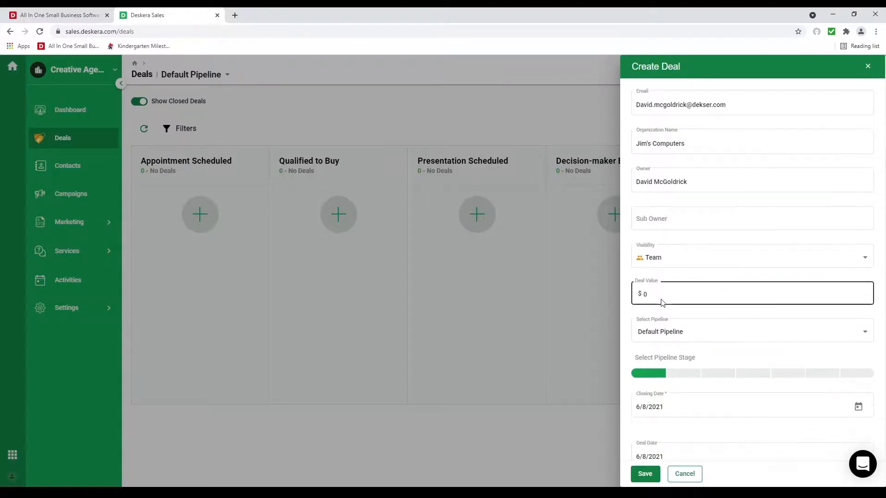
key("BackSpace")
type("36,0")
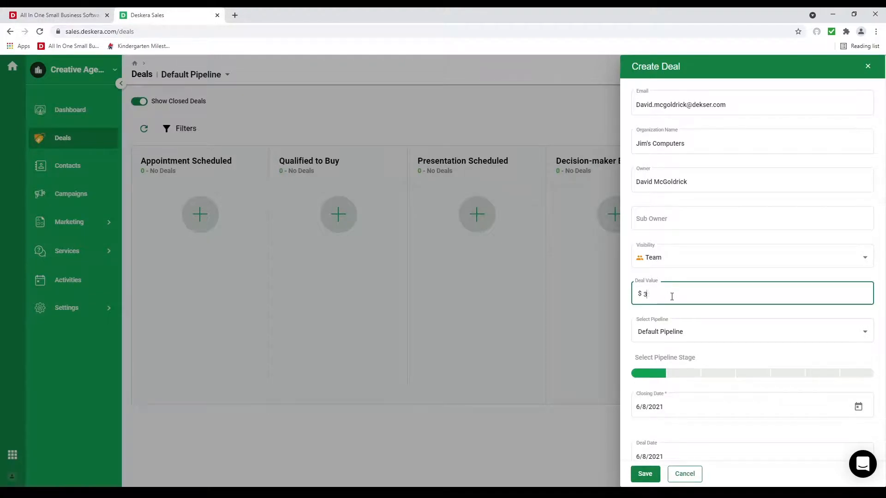
type("00")
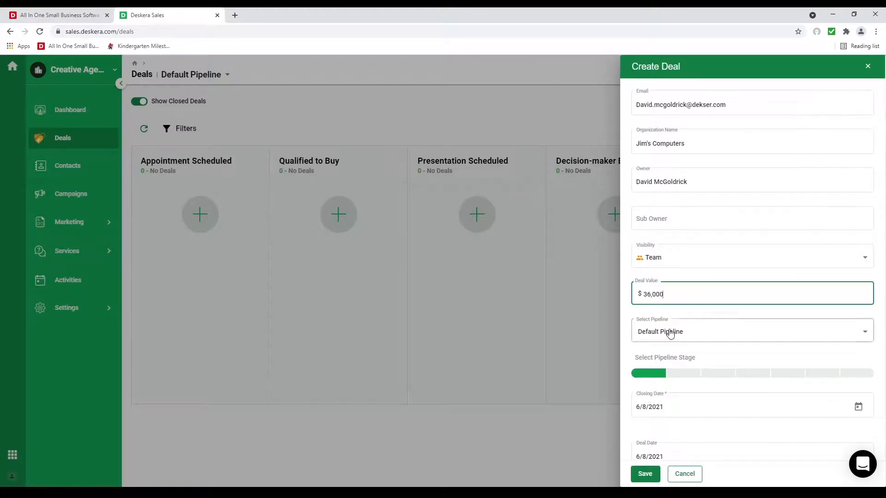
scroll(667, 369, "down", 1)
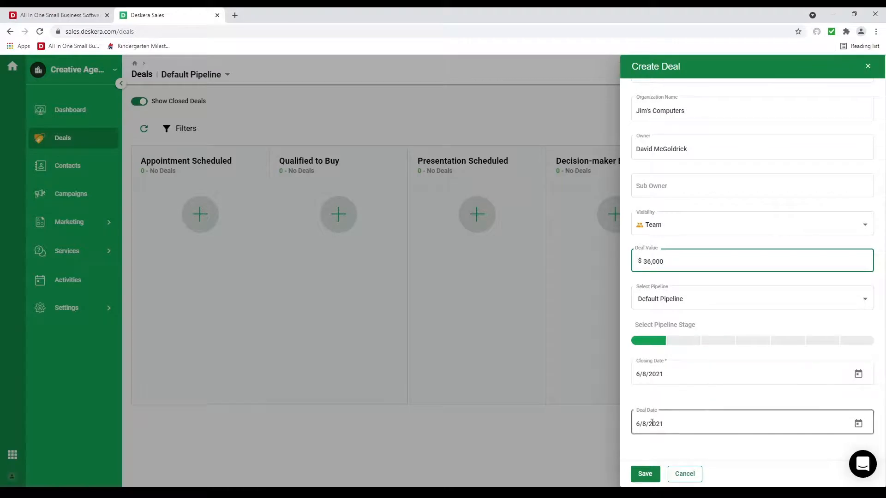
left_click(646, 476)
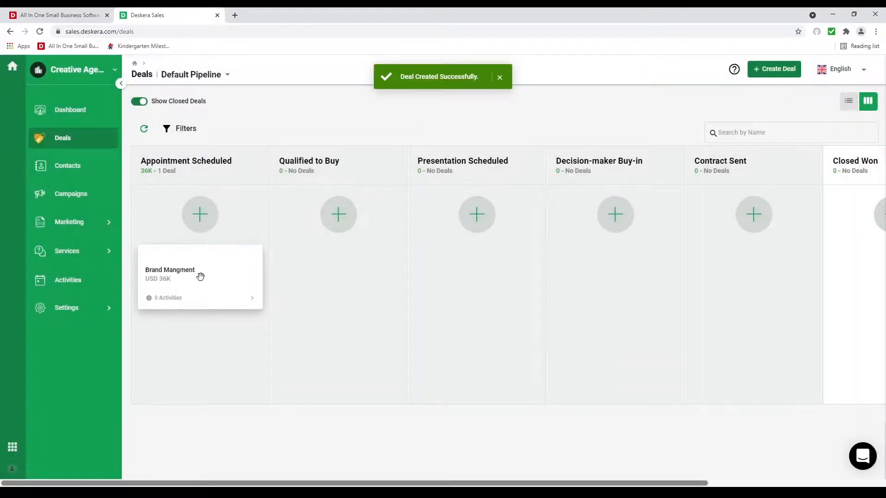
Step: Open the Brand Mangment deal's activities and start a new Call activity
left_click(201, 279)
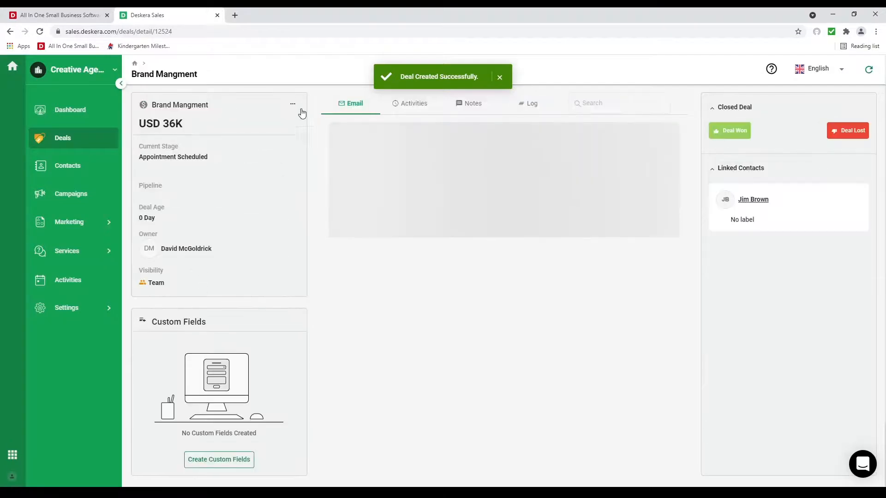
left_click(293, 106)
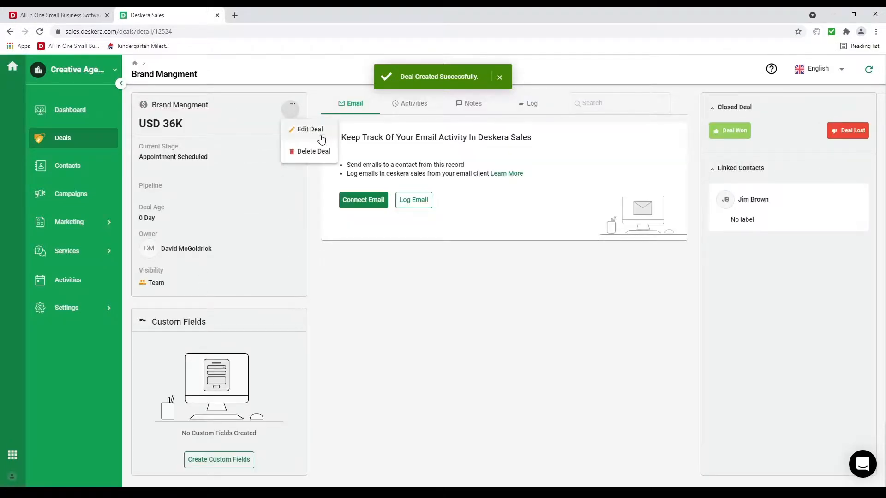
left_click(345, 245)
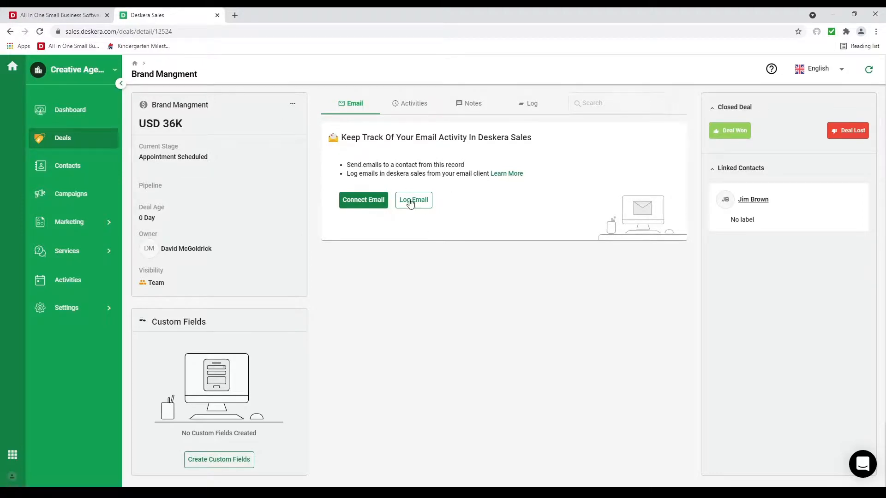
left_click(411, 104)
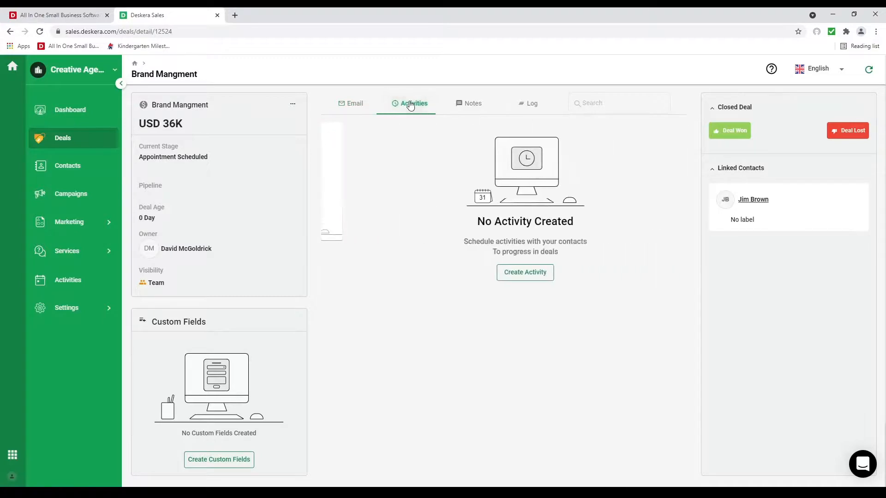
left_click(505, 273)
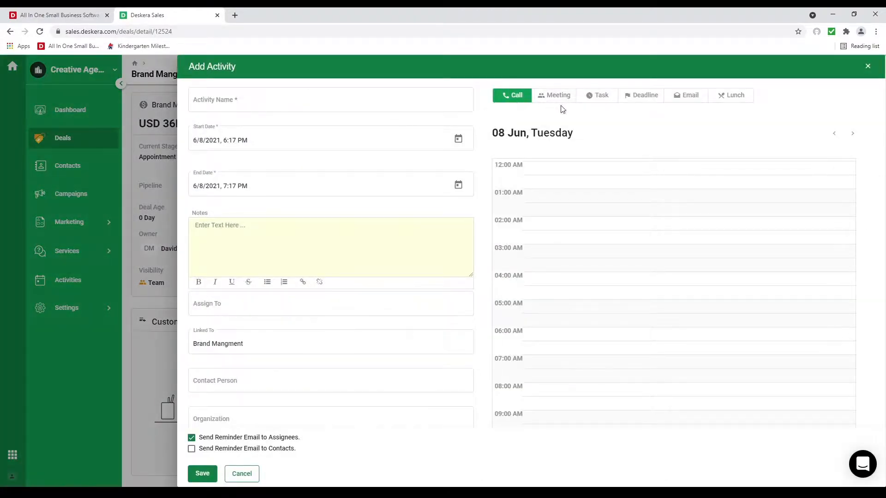
left_click(348, 110)
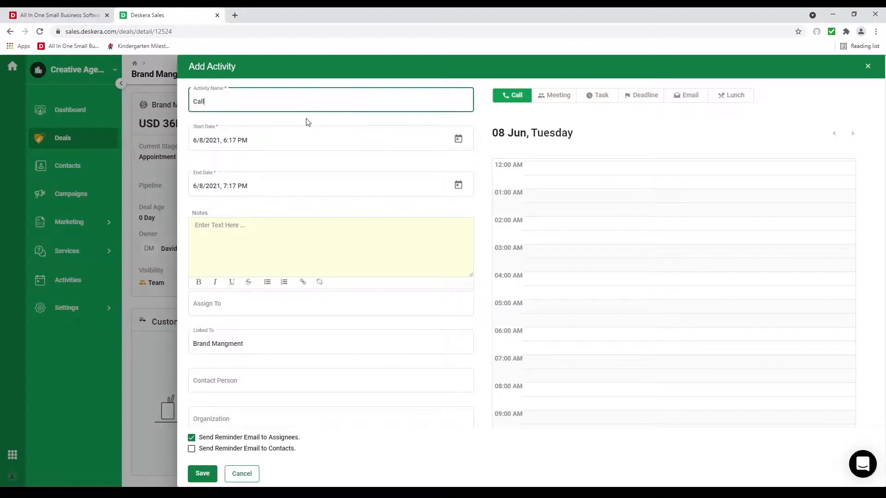
Step: Assign the call to the deal owner, set contact and organization, disable reminder emails, and save
left_click(232, 311)
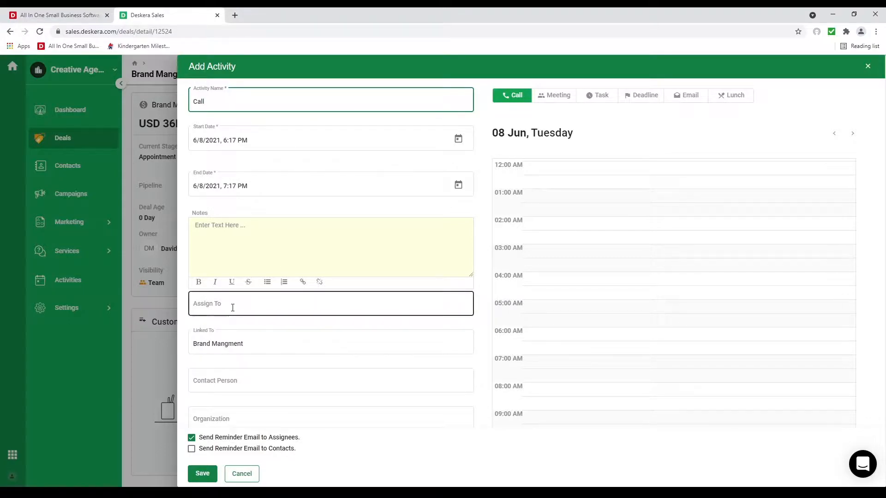
left_click(234, 340)
scroll(253, 388, "down", 1)
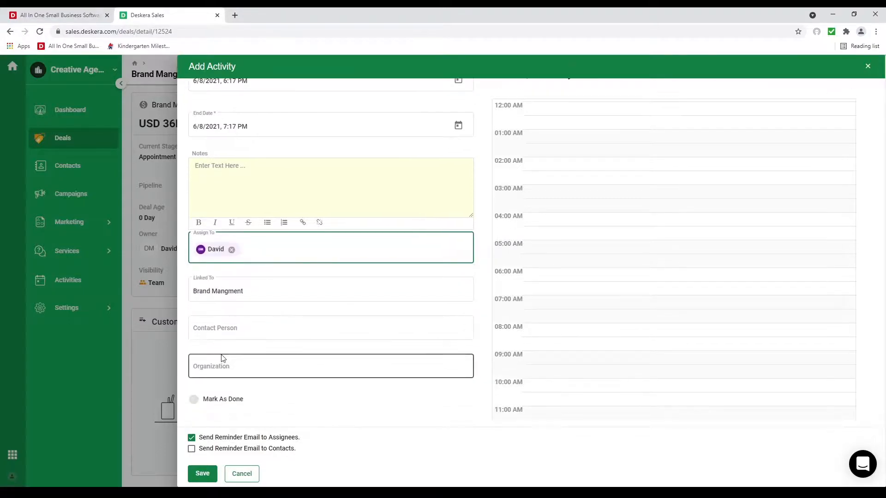
left_click(221, 329)
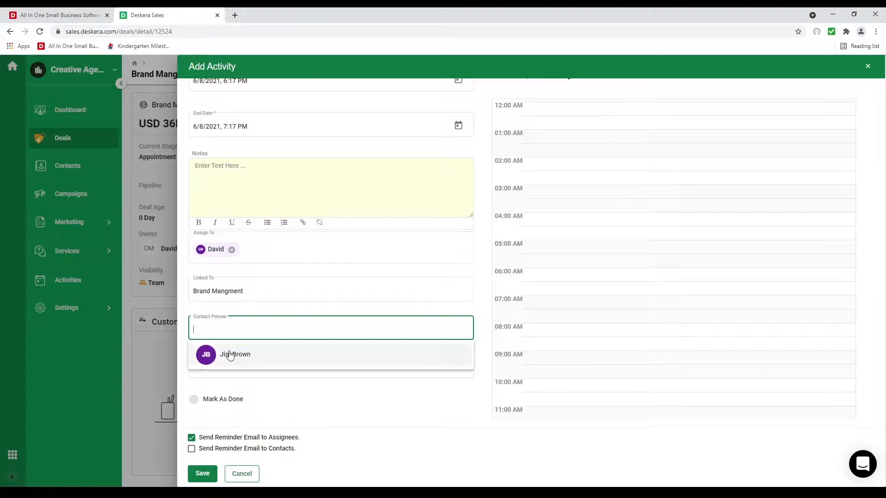
left_click(231, 355)
left_click(223, 374)
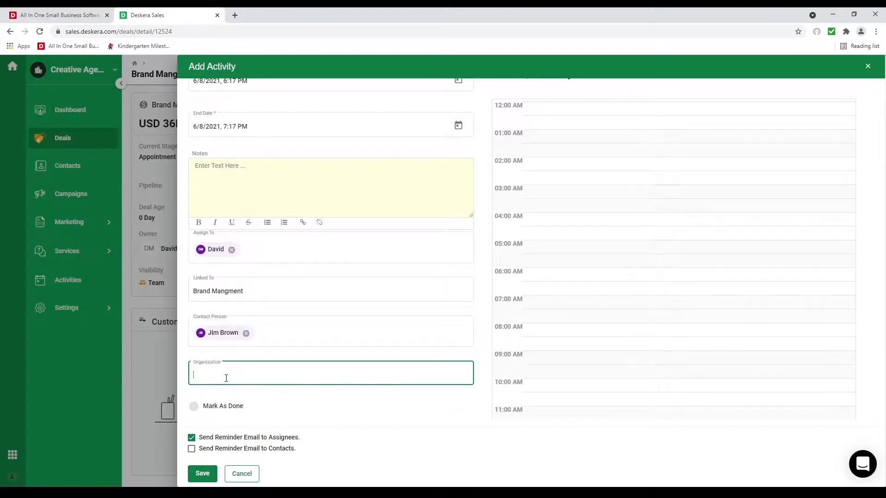
left_click(241, 398)
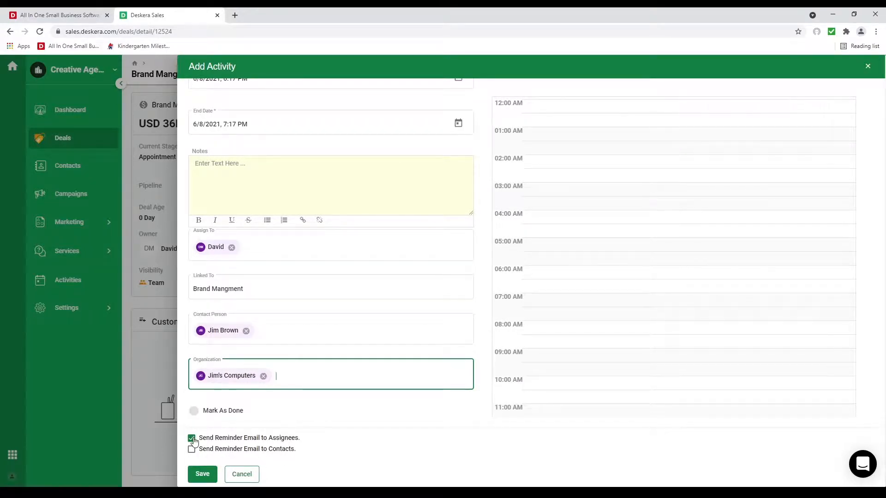
left_click(193, 440)
left_click(203, 473)
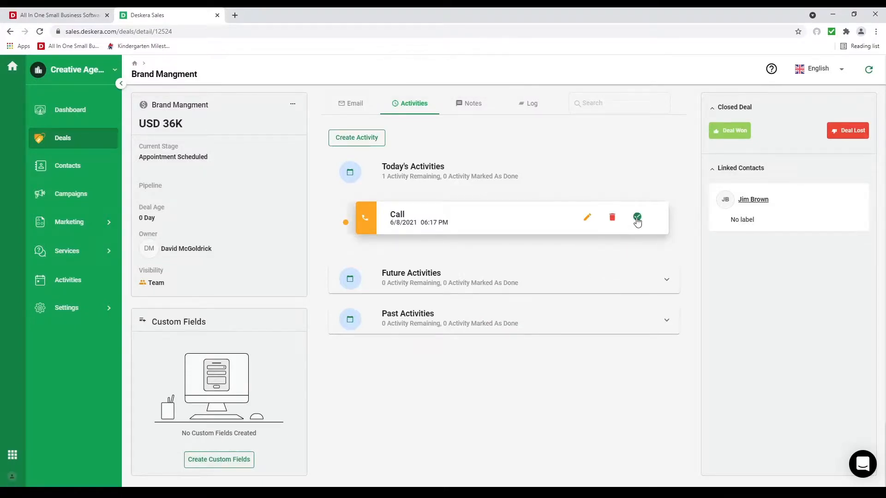
Step: Mark the Call activity done and check the deal's notes and activity log
left_click(638, 219)
left_click(470, 104)
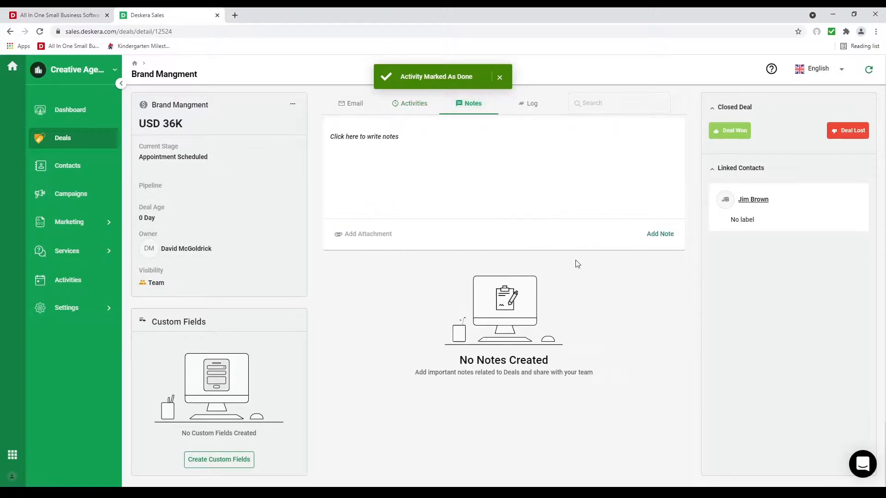
left_click(530, 104)
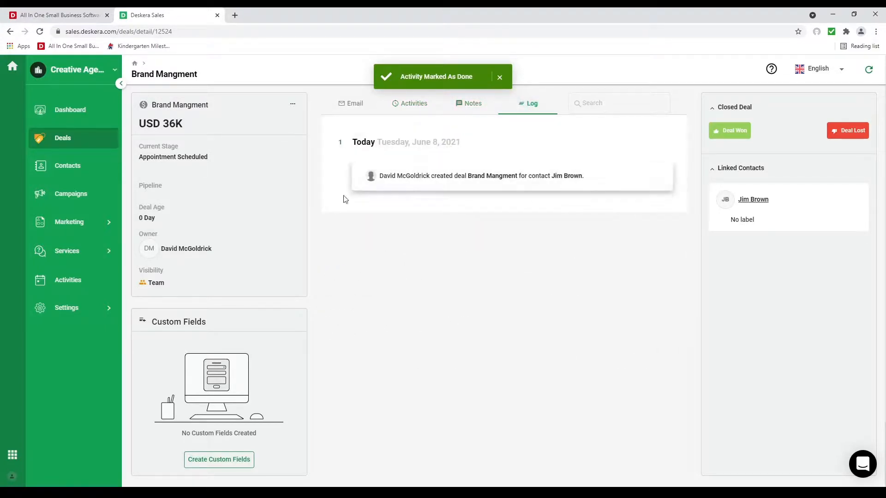
Step: Drag the Brand Mangment deal across the pipeline stages into Contract Sent
left_click(94, 141)
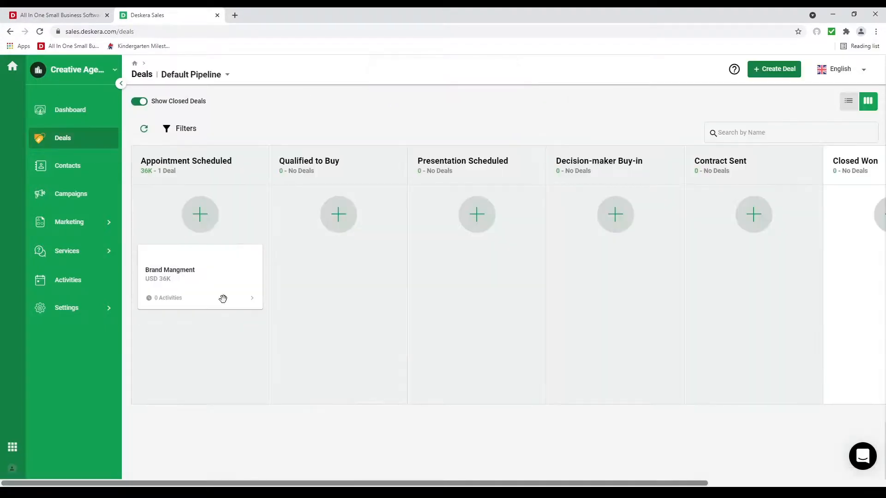
left_click_drag(223, 297, 594, 274)
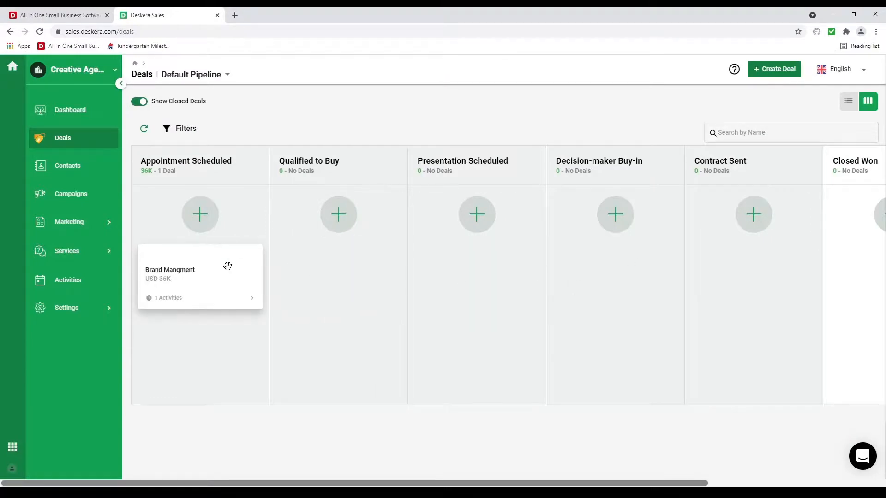
left_click_drag(228, 265, 678, 261)
left_click_drag(510, 271, 766, 270)
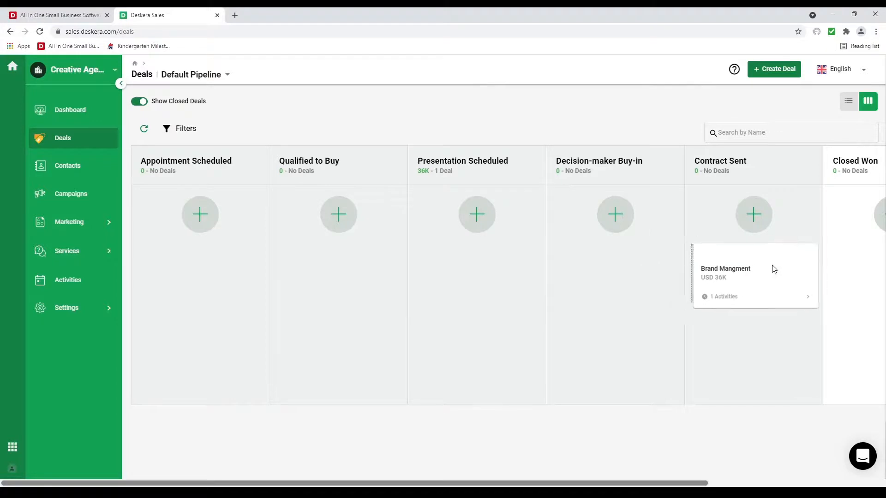
left_click_drag(706, 483, 850, 468)
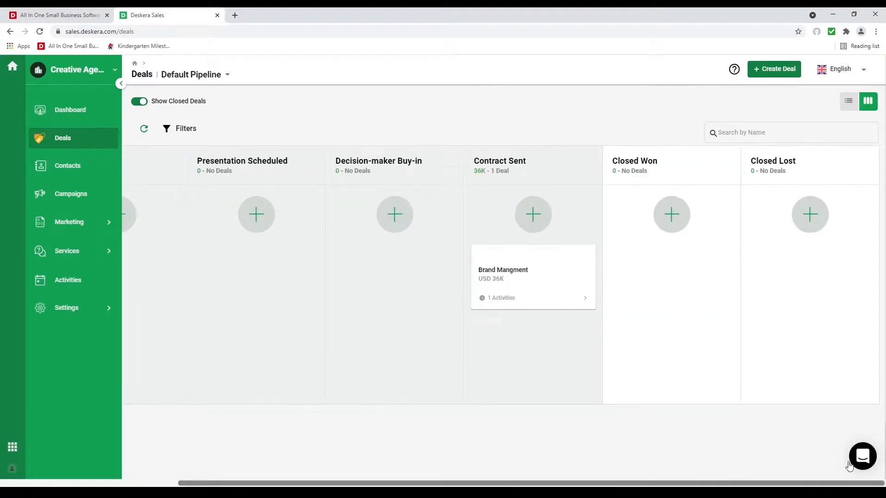
Step: Mark the Brand Mangment deal as won and show the deals as a list
left_click(570, 264)
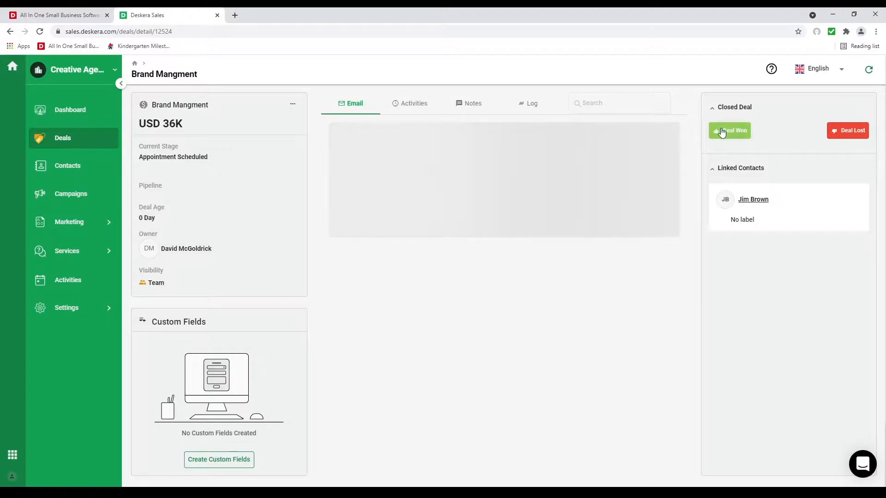
left_click(723, 132)
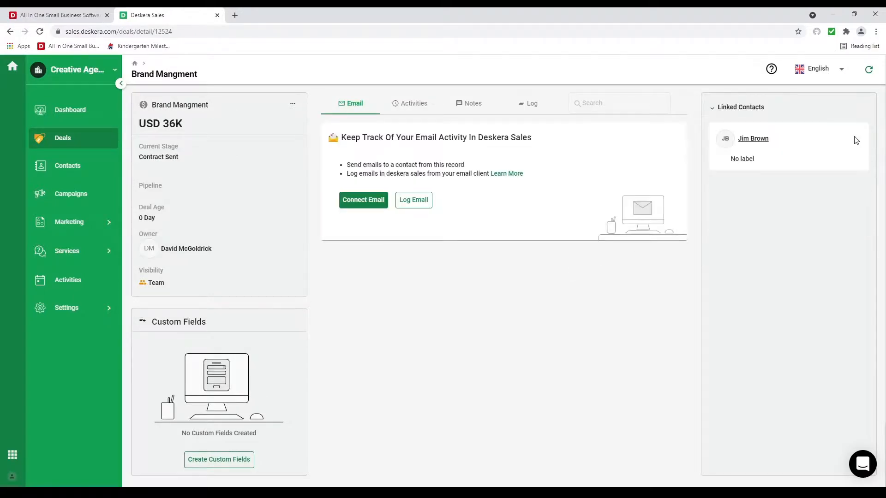
left_click(76, 137)
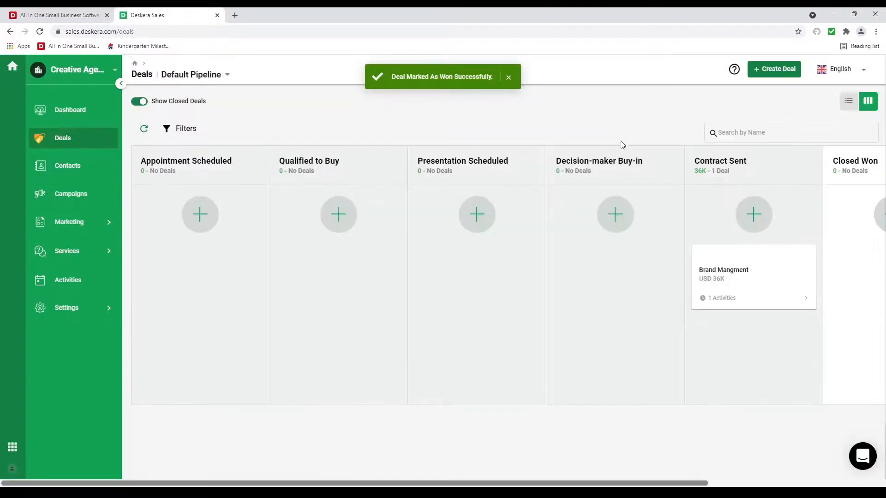
left_click(849, 103)
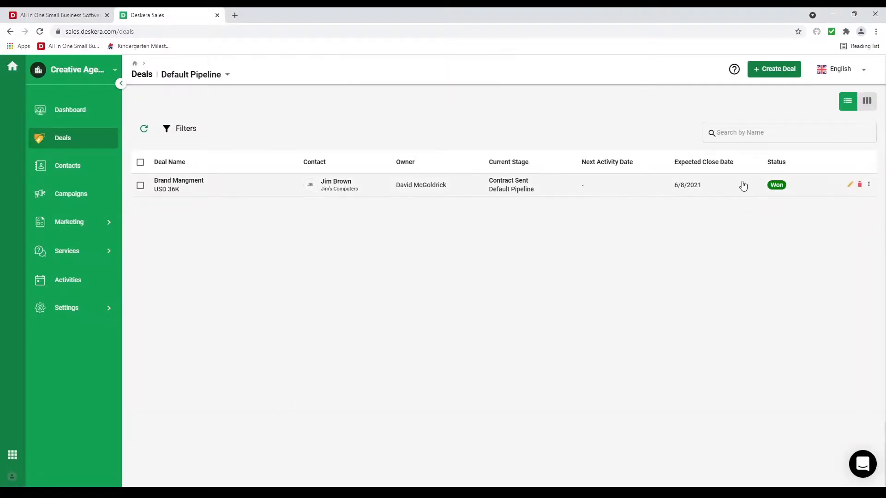
Step: Dismiss the deal filter options and go to the Activities calendar for June 6–12, 2021
left_click(185, 128)
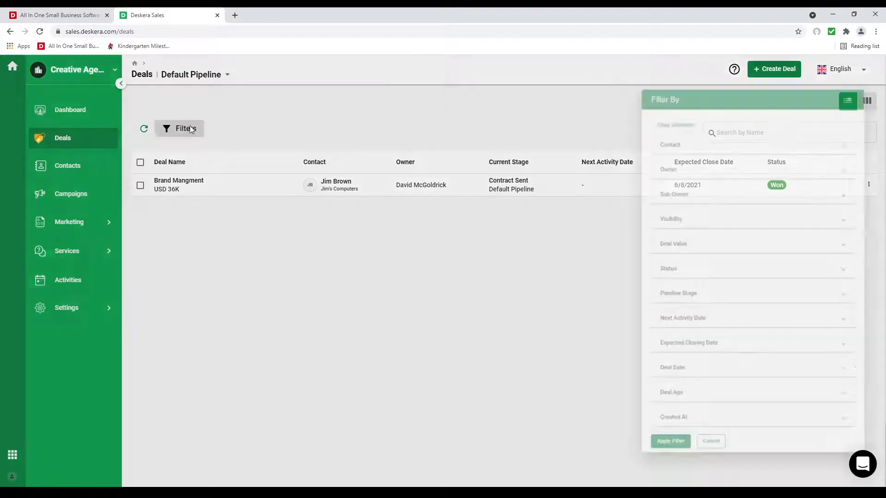
scroll(761, 321, "down", 2)
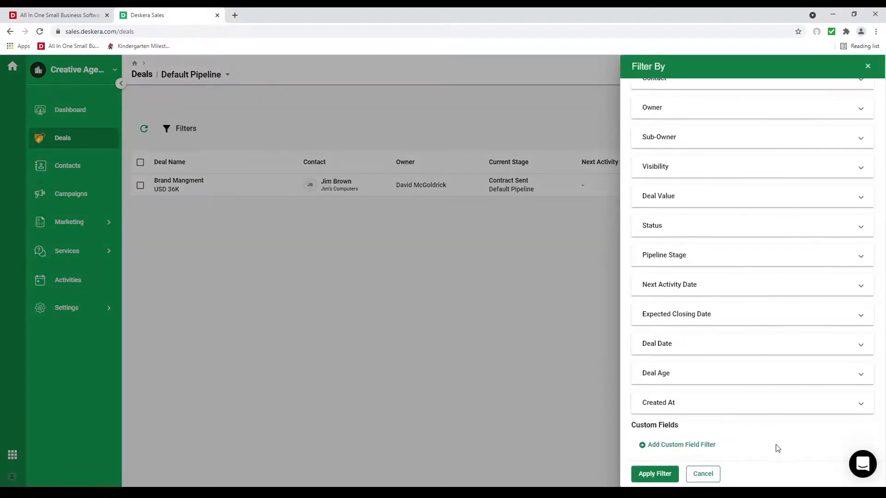
left_click(712, 477)
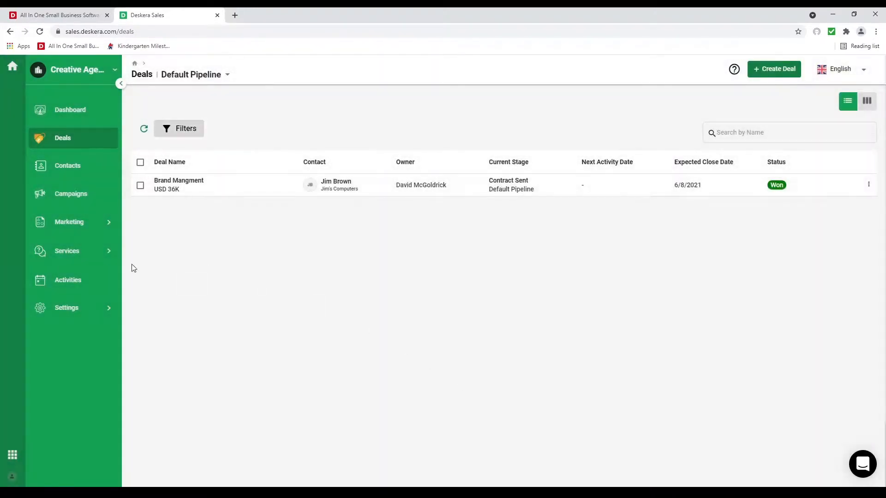
left_click(75, 287)
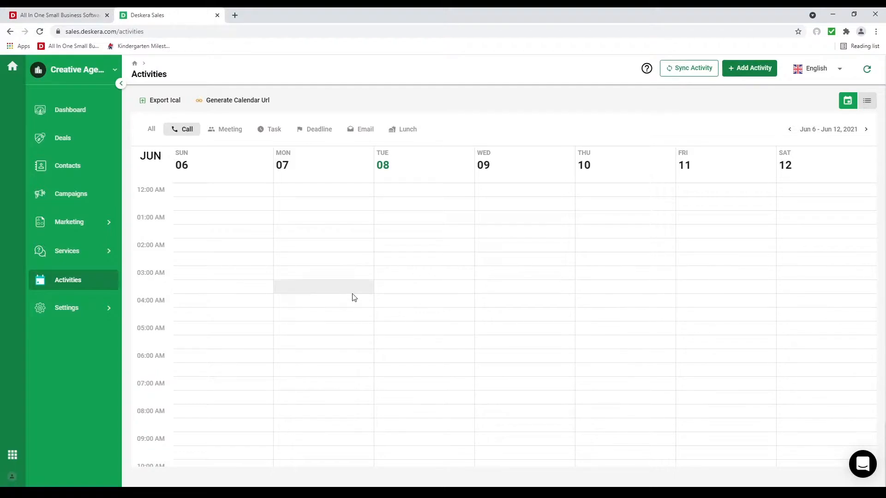
Step: Review activities as a list and the sales dashboard, then switch to Deskera People
left_click(867, 104)
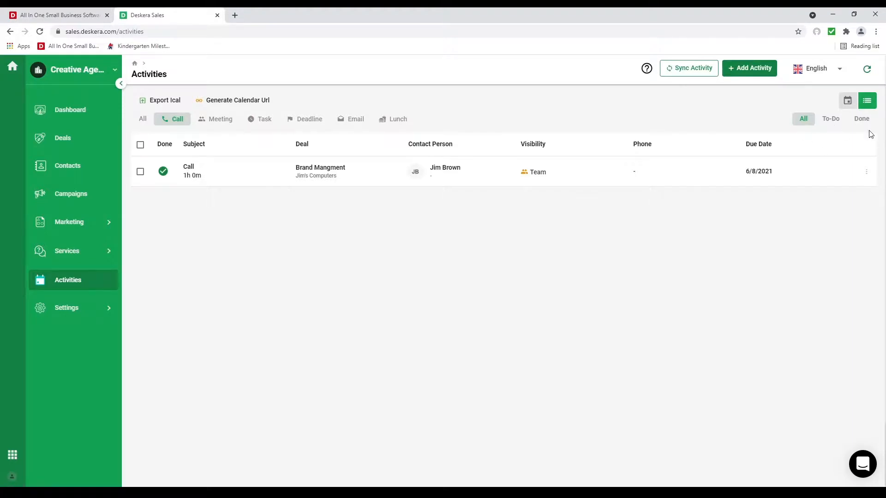
left_click(79, 114)
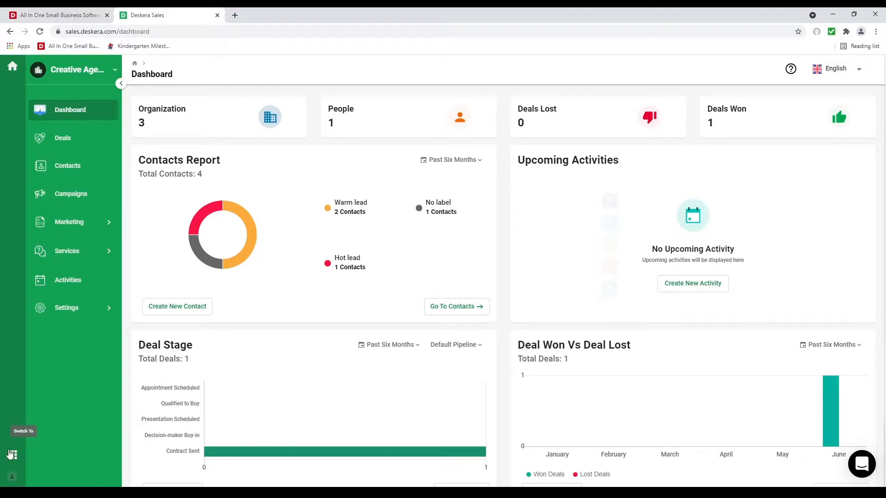
left_click(11, 455)
left_click(52, 144)
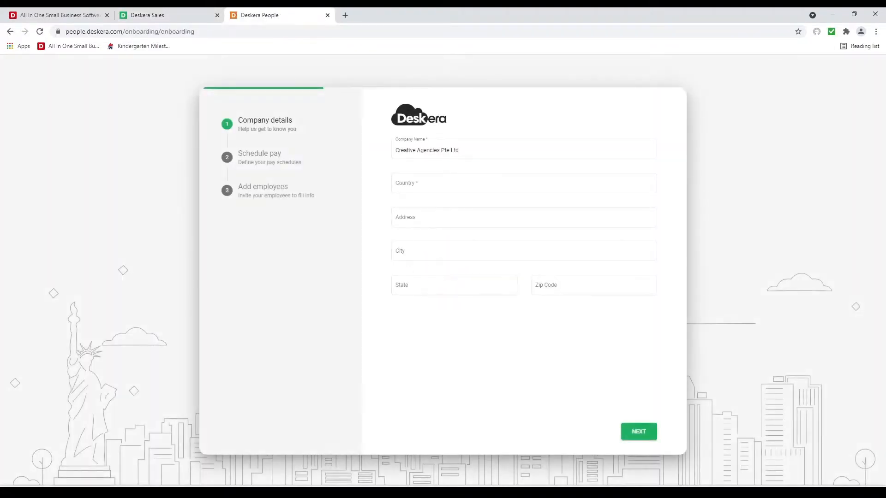
Step: Choose United States of America as the company country, then move to the Address field
left_click(417, 185)
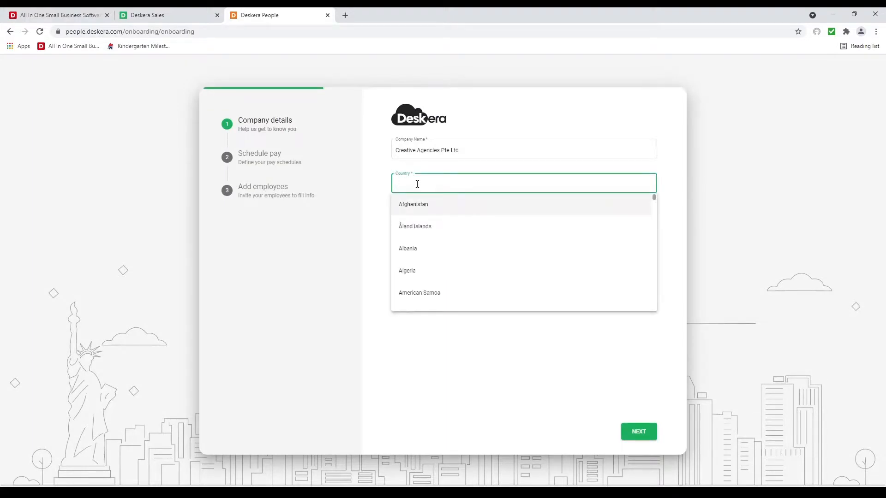
type("un")
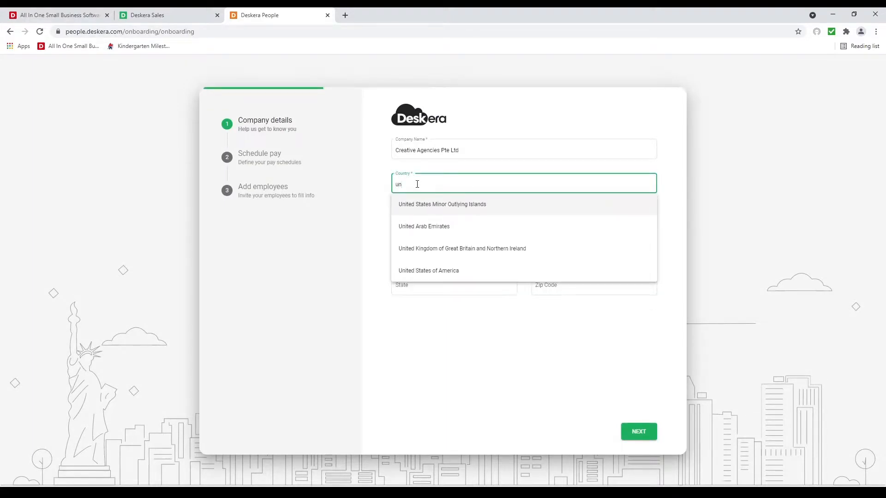
left_click(429, 275)
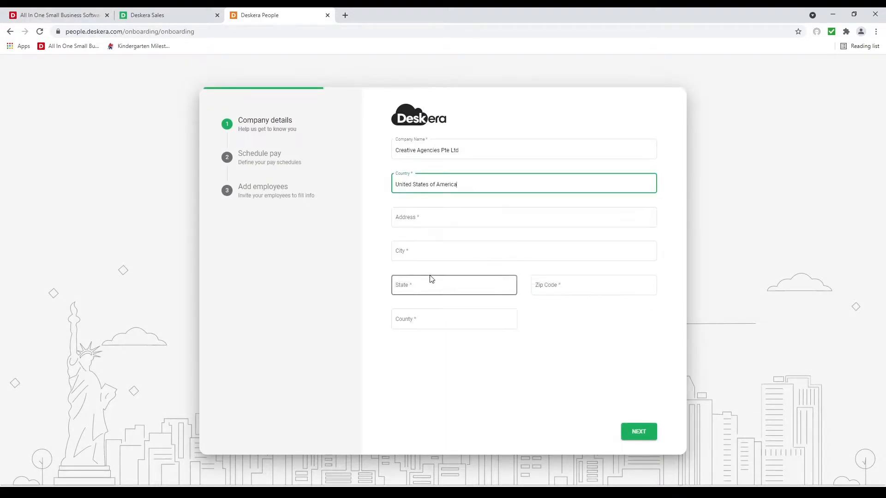
left_click(402, 222)
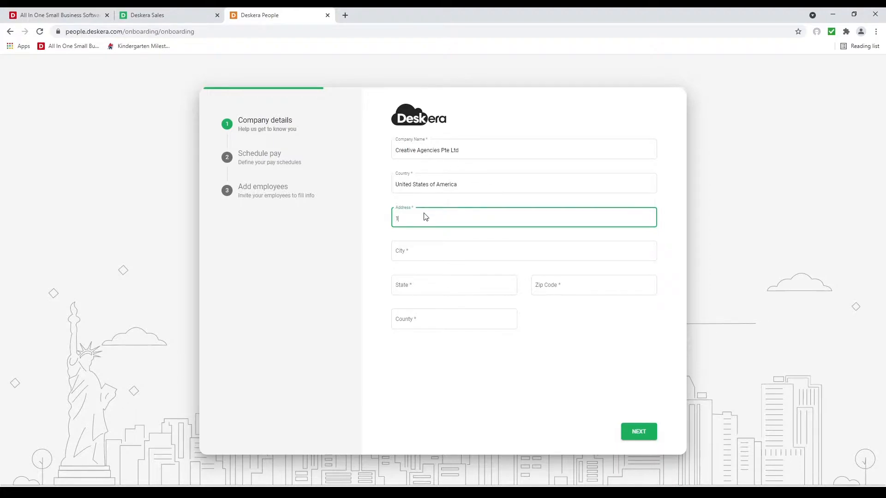
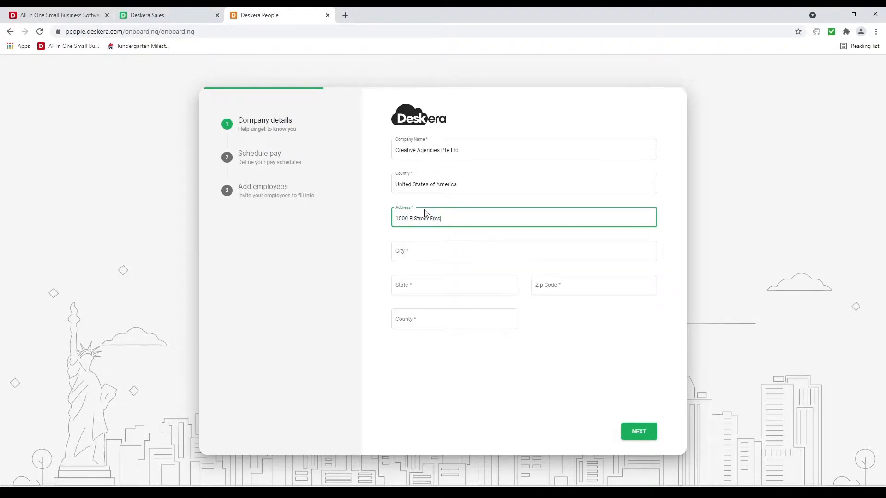
Step: Enter the company's Fresno street address, accept the suggestion to auto-fill city, state, zip and county, and continue
left_click(423, 237)
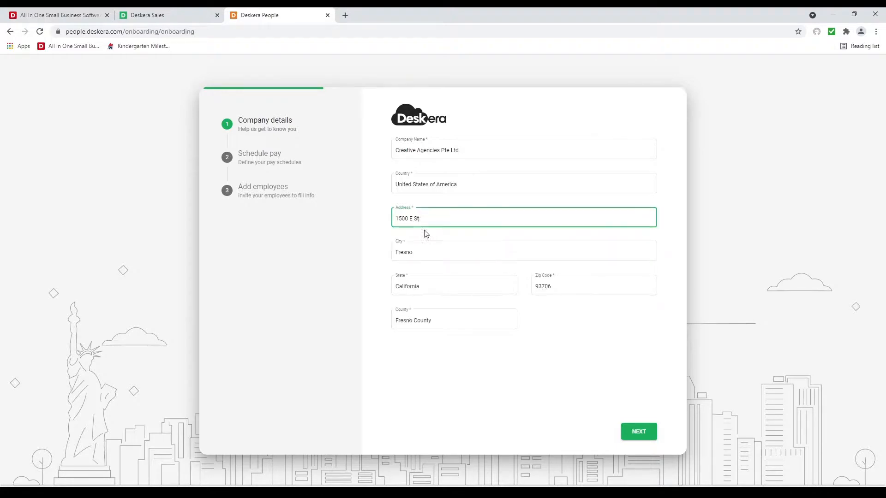
left_click(643, 436)
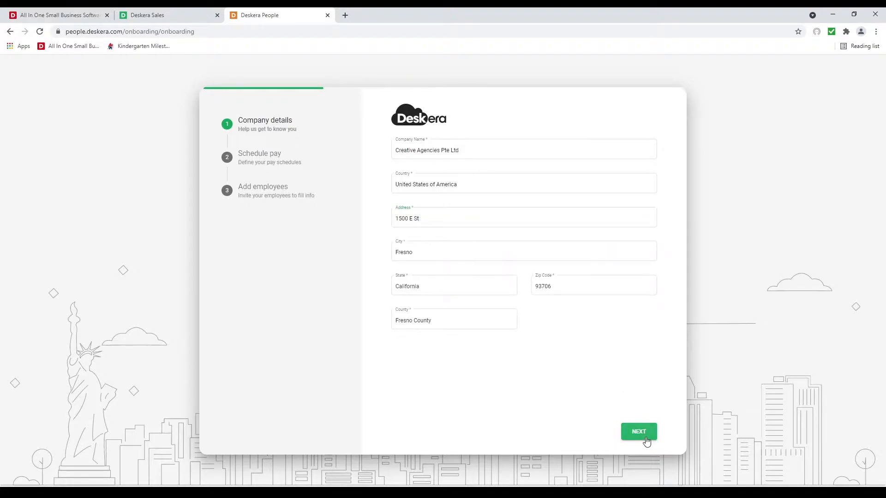
Step: Create a pay schedule named 'Monthly' with a Monthly pay period, keeping the default work week and pay day
left_click(447, 148)
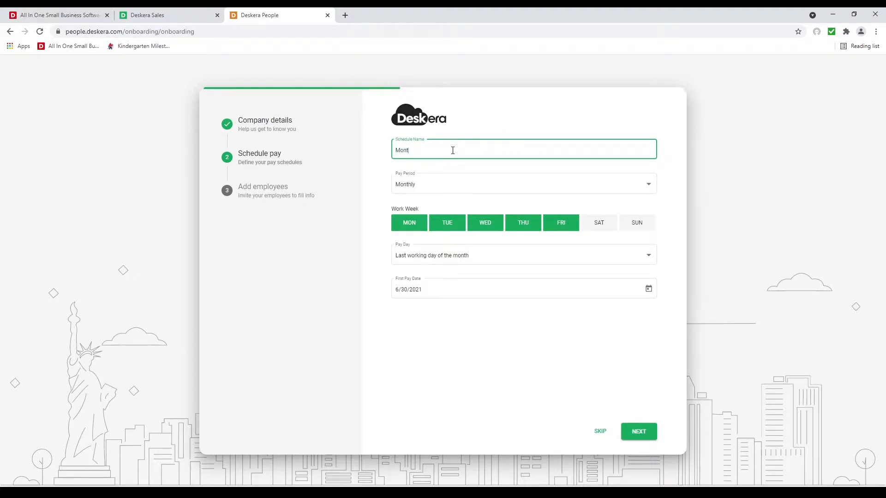
type("Monthly")
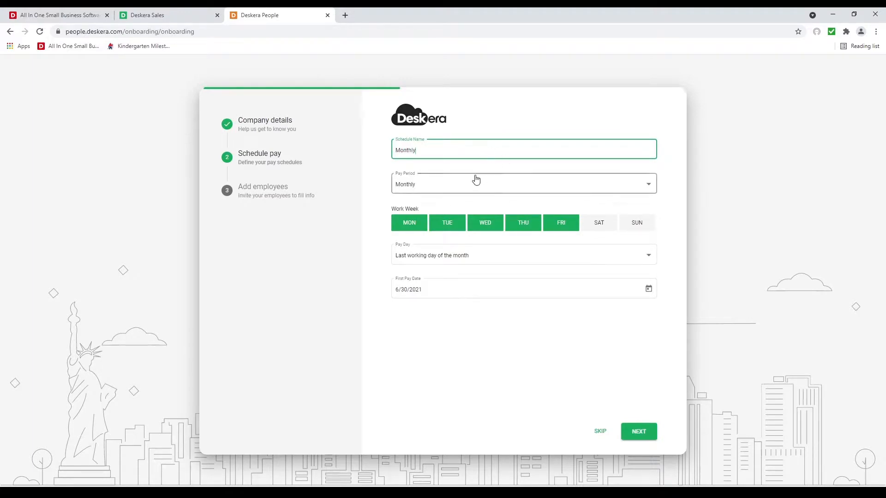
left_click(472, 179)
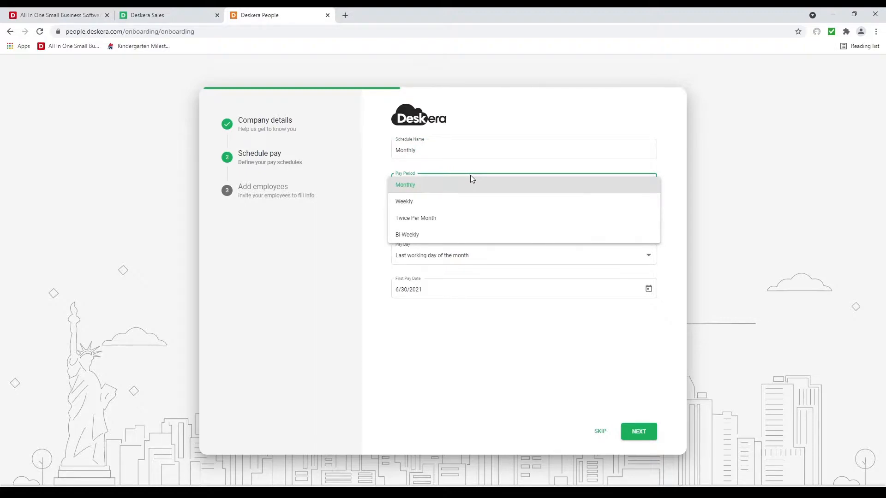
left_click(441, 185)
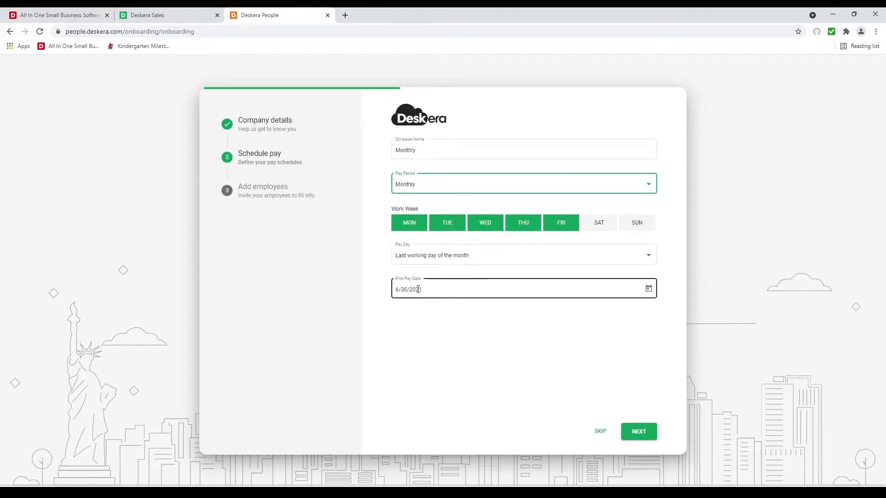
left_click(638, 432)
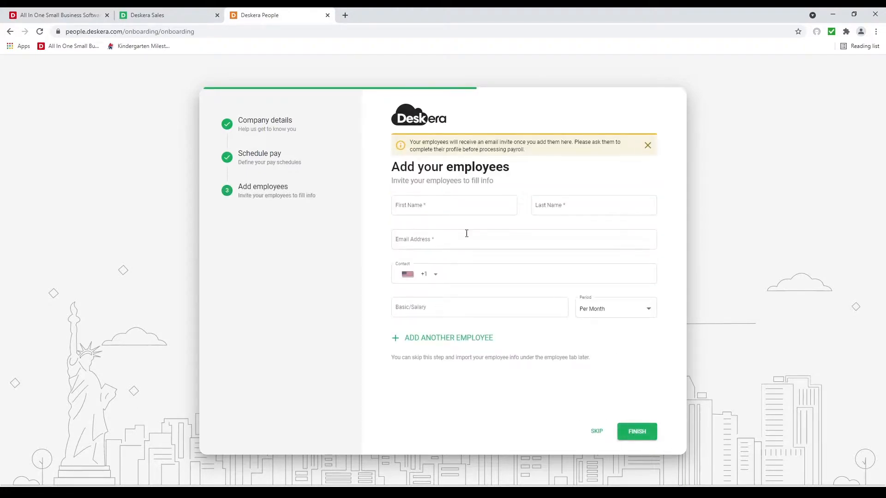
Step: Enter the employee's first name, last name and e-mail address
left_click(461, 208)
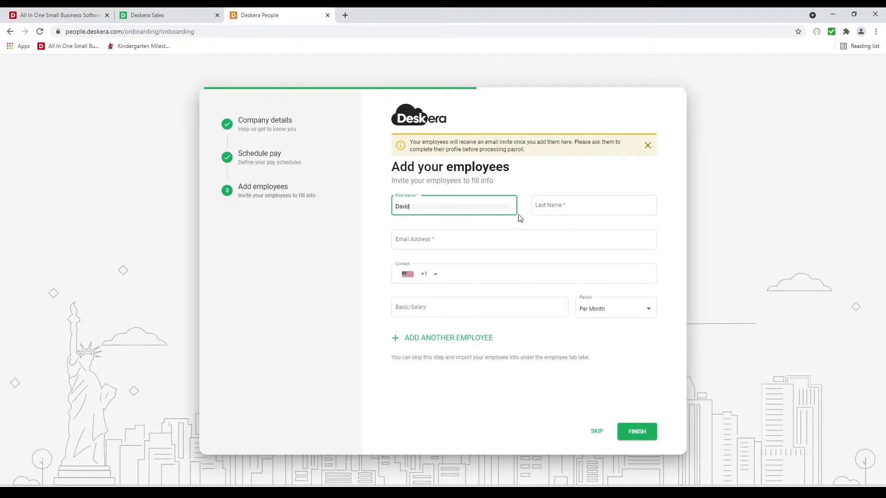
left_click(547, 206)
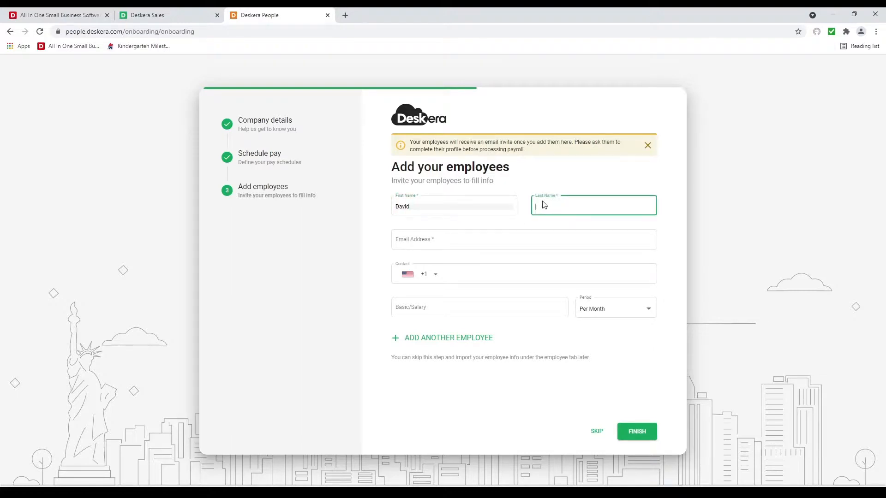
left_click(440, 241)
key("ctrl+v")
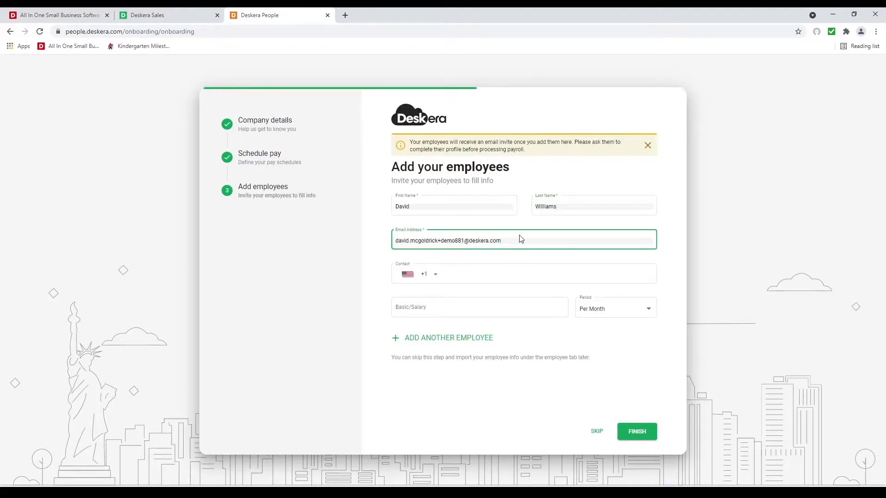
key("BackSpace")
type("2")
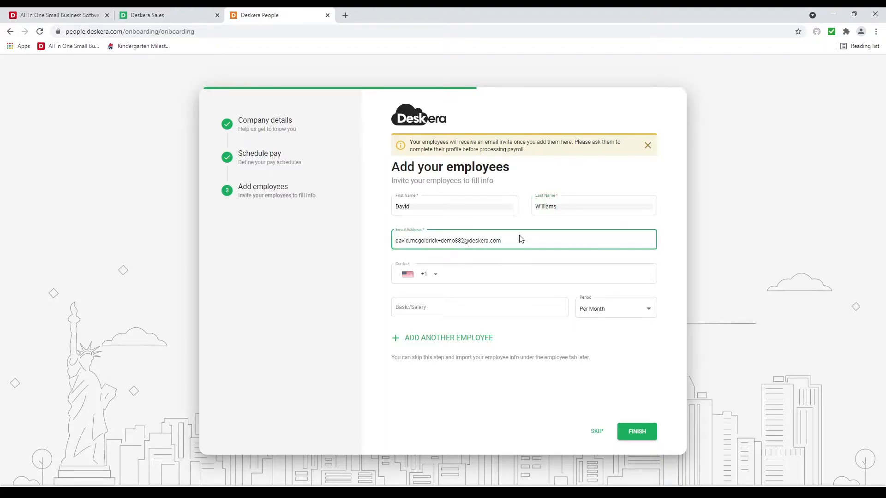
Step: Give the employee a basic salary of 4000 with the period left at Per Month
left_click(423, 315)
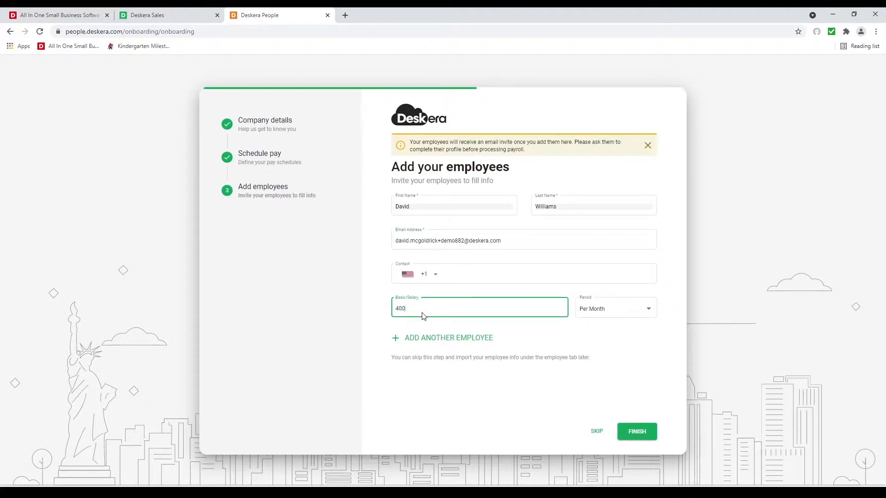
left_click(580, 309)
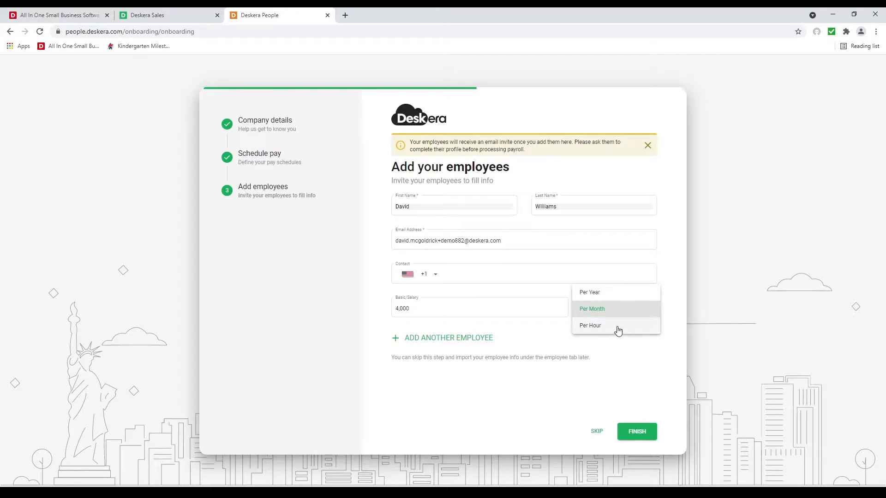
left_click(576, 362)
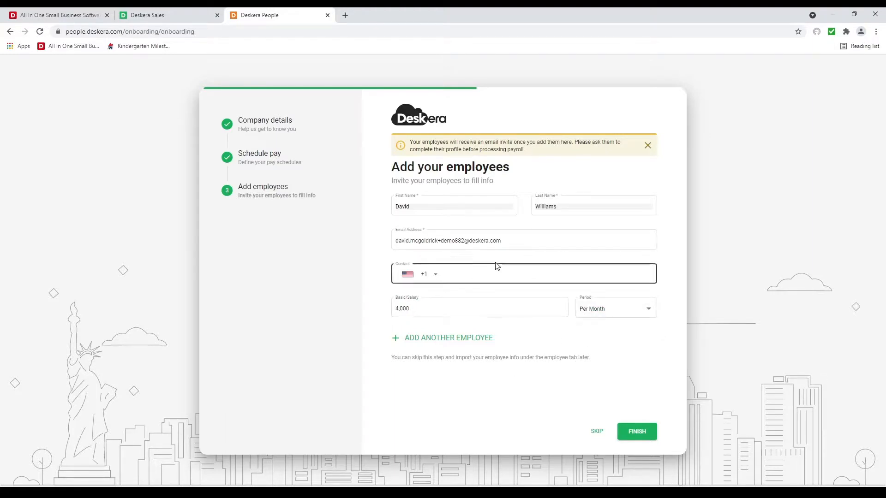
left_click(507, 267)
left_click(520, 309)
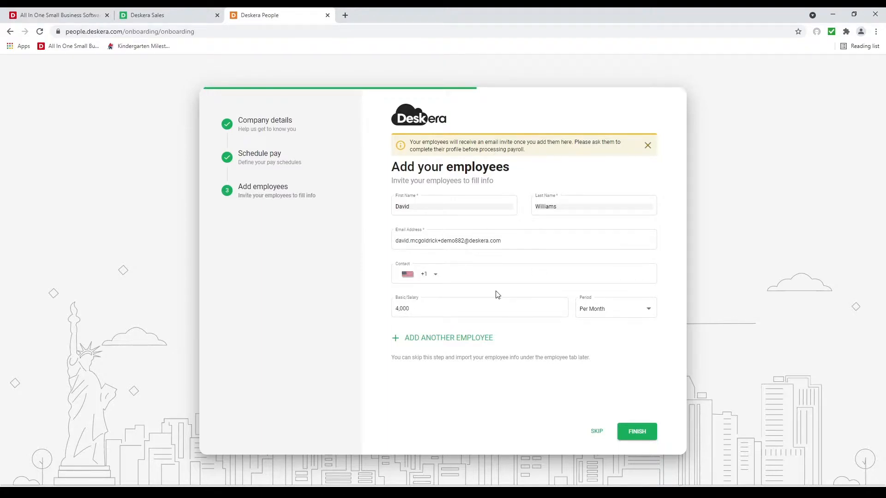
Step: Finish onboarding, briefly opening and closing the Expenses app
left_click(626, 432)
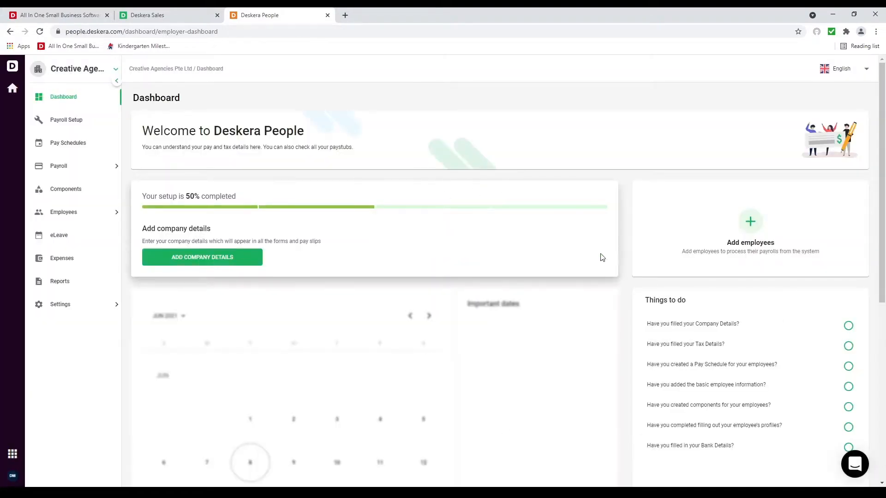
left_click(45, 258)
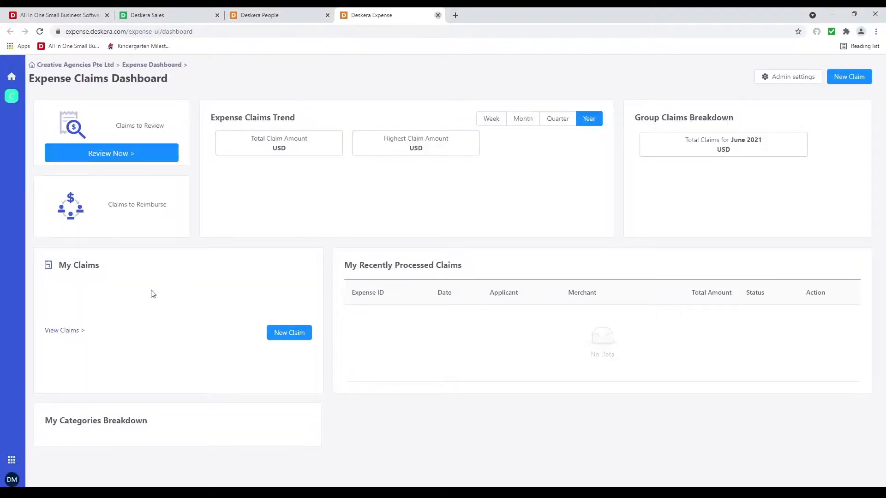
left_click(438, 15)
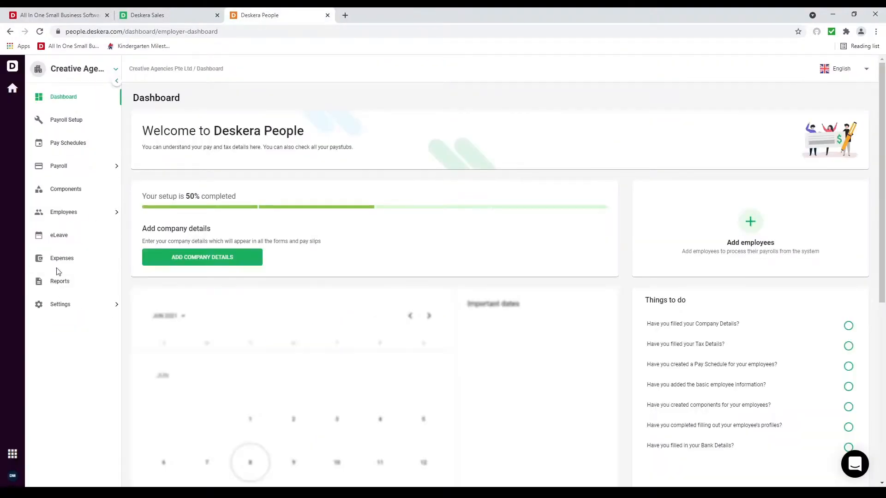
Step: Open the Employee List, cancel out of Import Employee, and open the $4,000/Month employee's actions menu
left_click(78, 214)
left_click(82, 238)
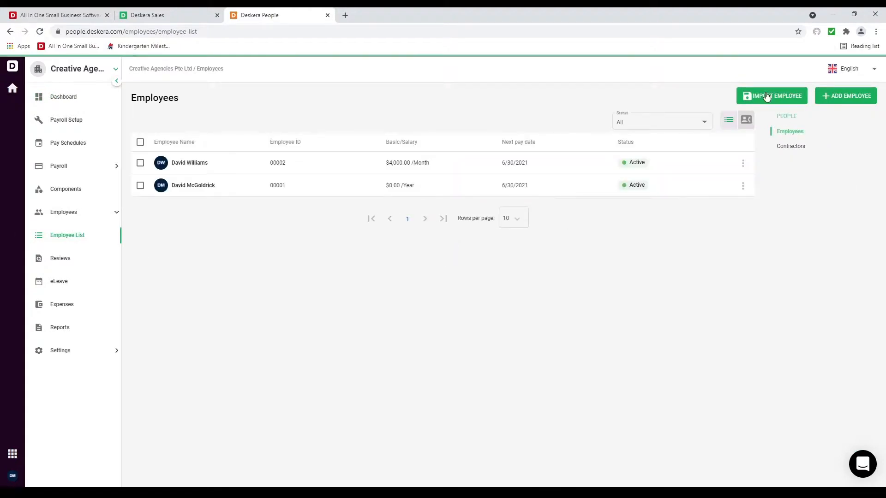
left_click(767, 97)
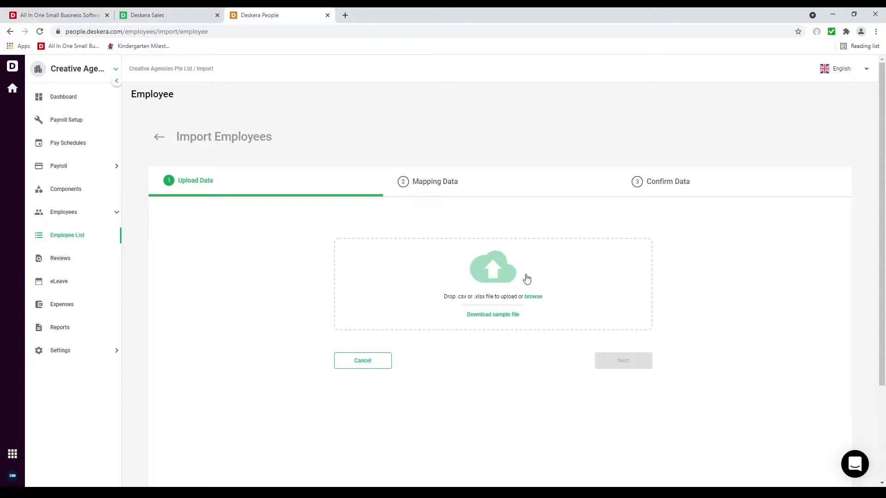
left_click(369, 360)
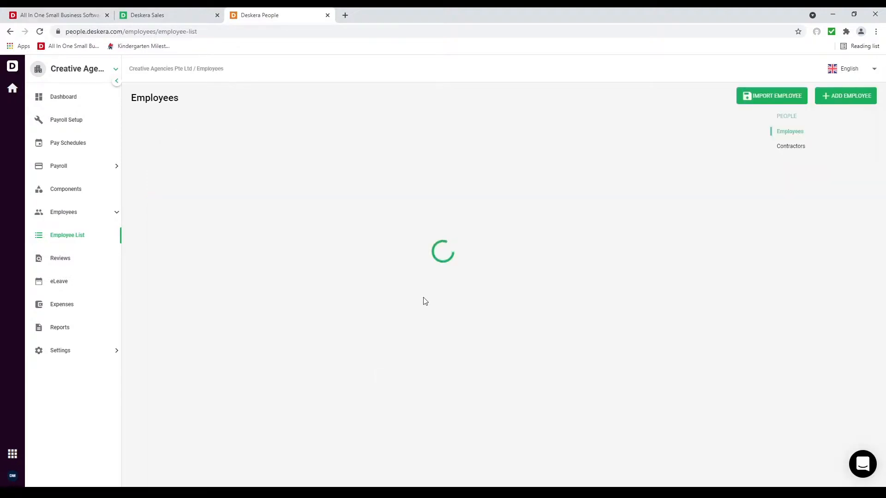
left_click(742, 165)
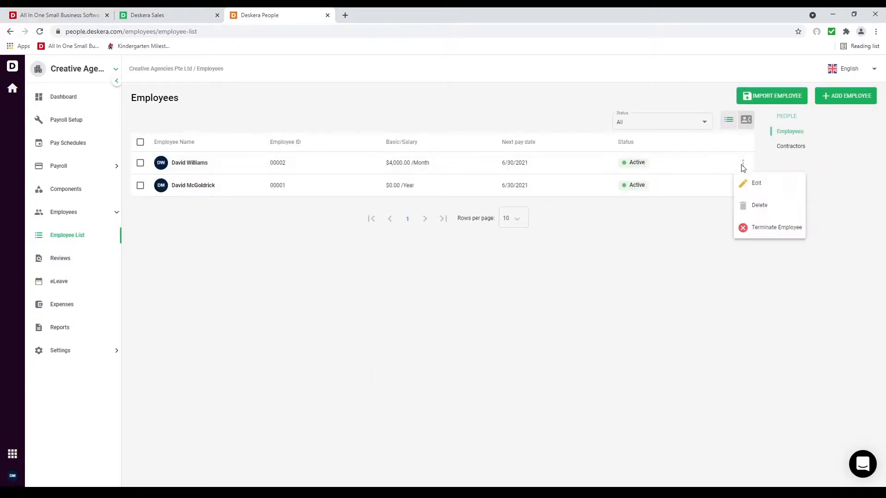
left_click(745, 189)
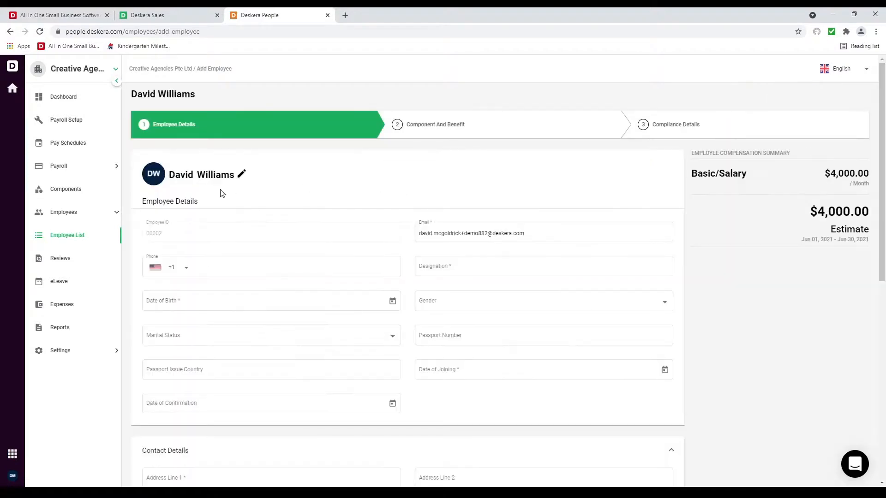
left_click(439, 267)
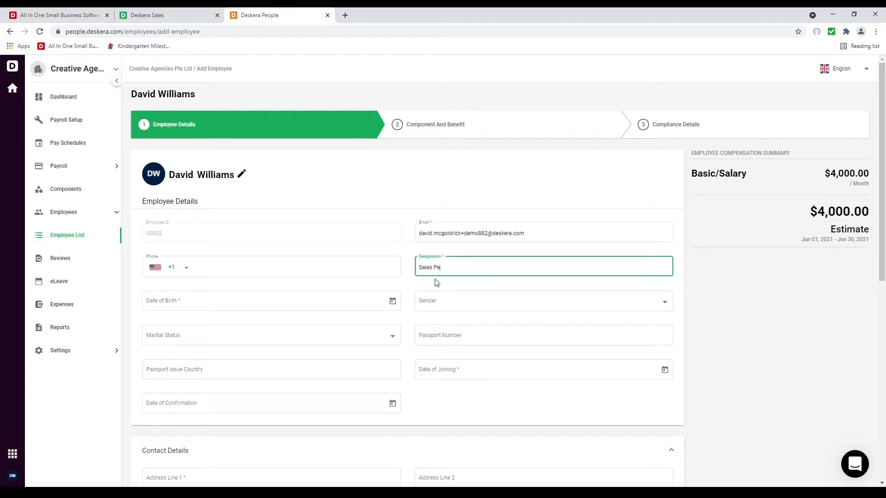
key("Tab")
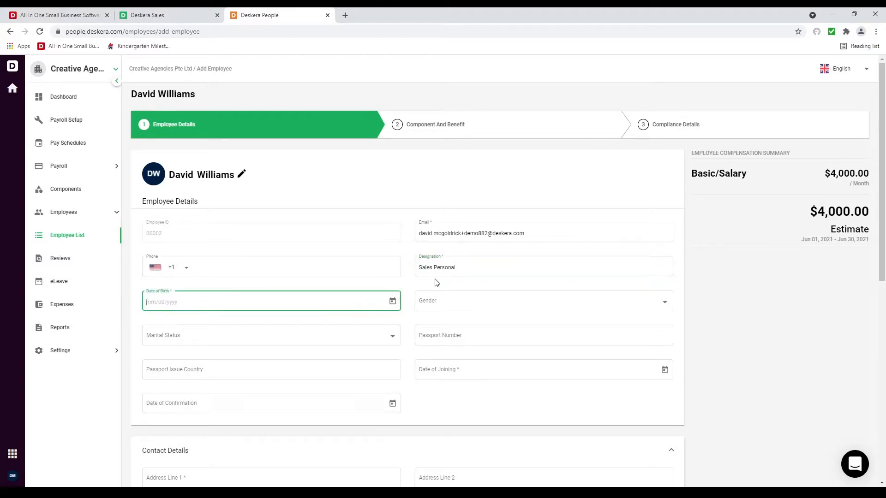
left_click(392, 303)
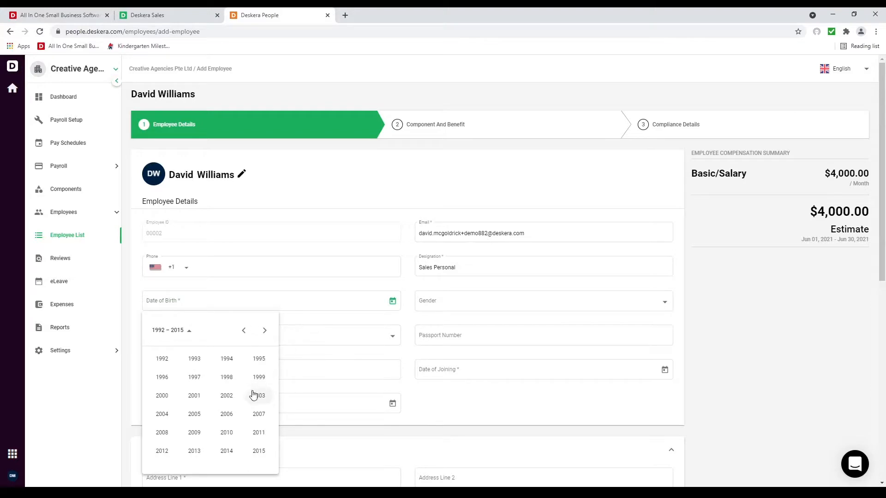
left_click(162, 359)
left_click(187, 379)
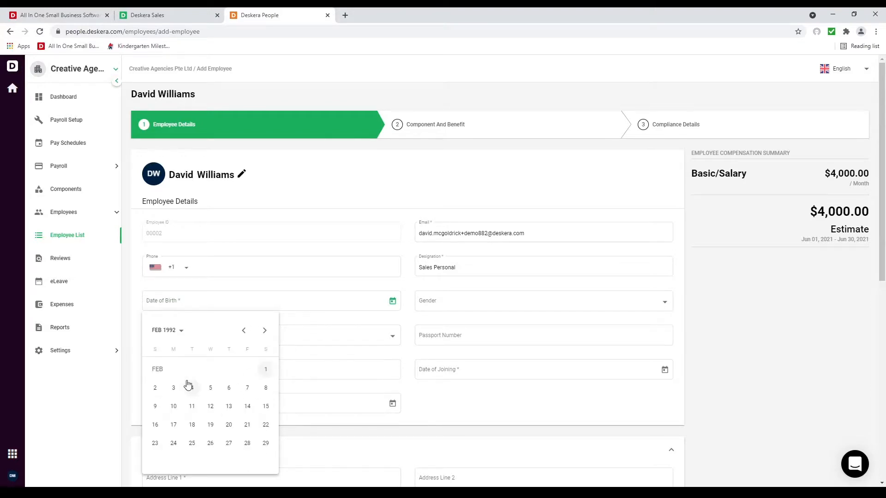
left_click(192, 388)
scroll(292, 356, "down", 3)
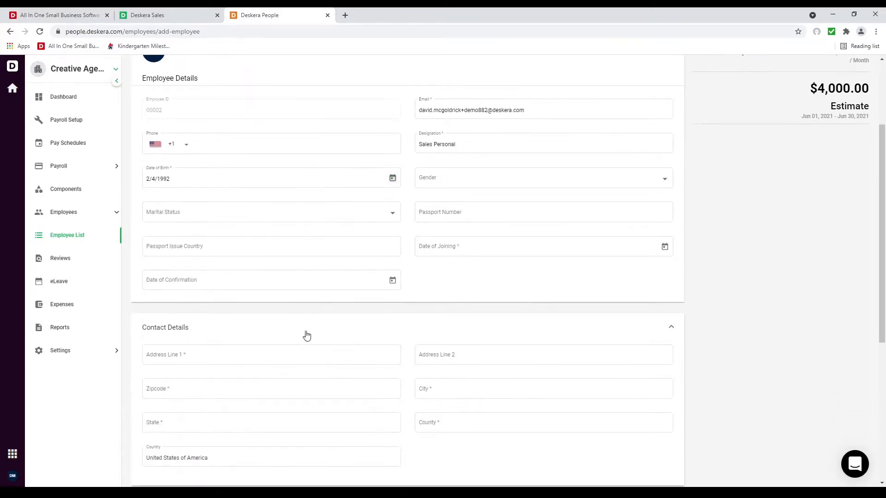
Step: Set the joining date to June 8, 2021 and the employee's Fresno address from the suggestion
left_click(664, 247)
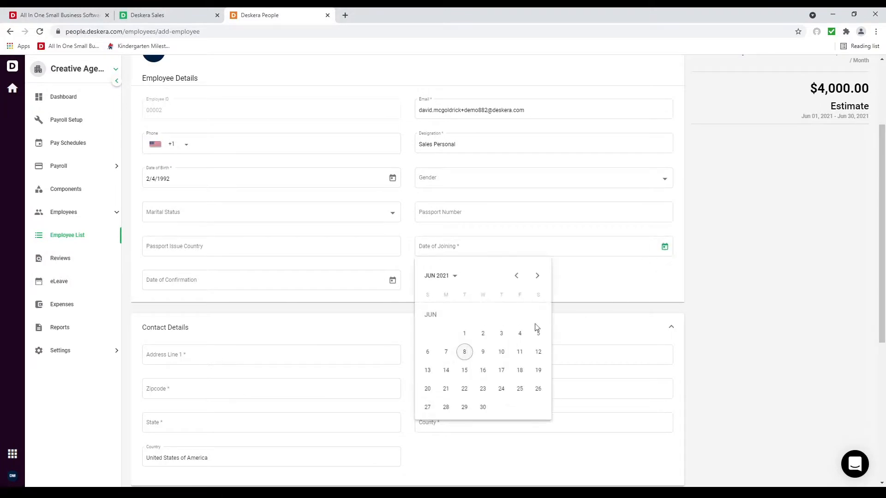
left_click(461, 354)
left_click(279, 355)
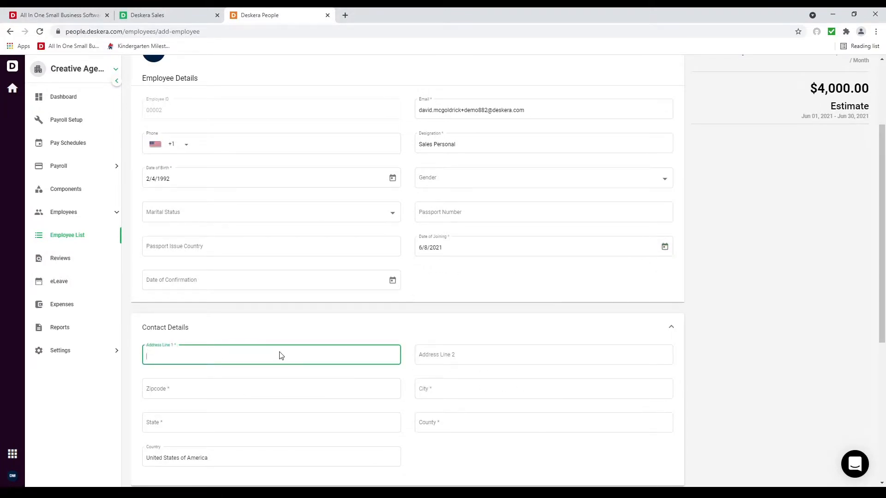
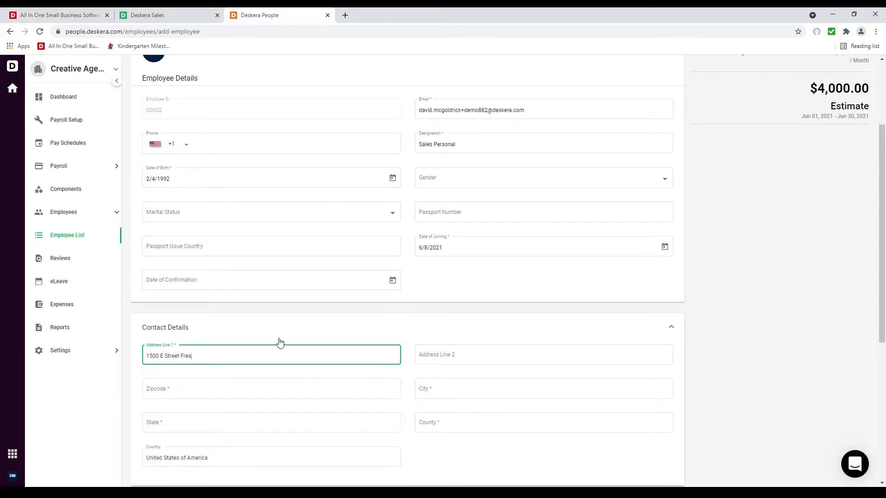
left_click(236, 376)
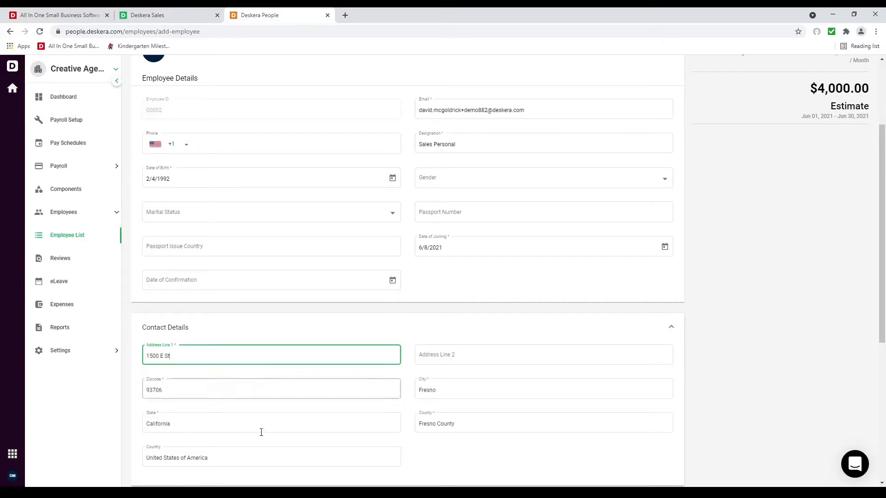
scroll(253, 439, "up", 3)
scroll(262, 437, "down", 5)
scroll(263, 437, "down", 3)
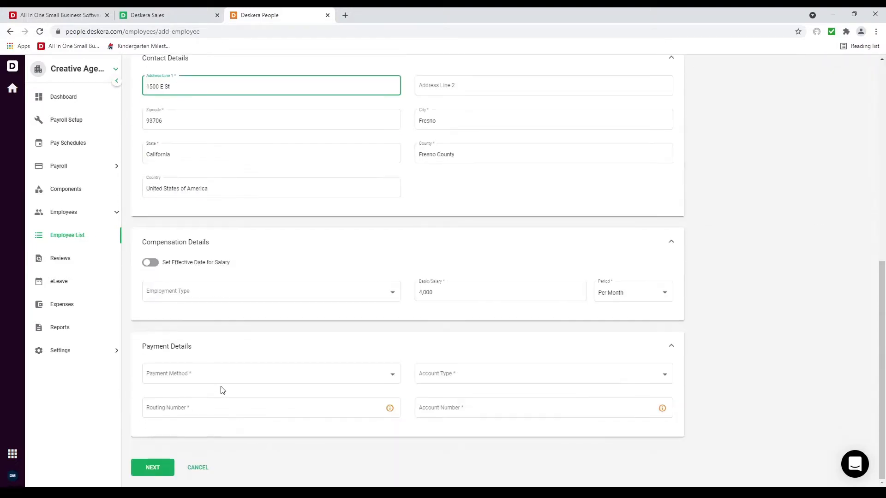
Step: Make the employee Full-time paid by Cash, and advance to the compliance details
left_click(192, 301)
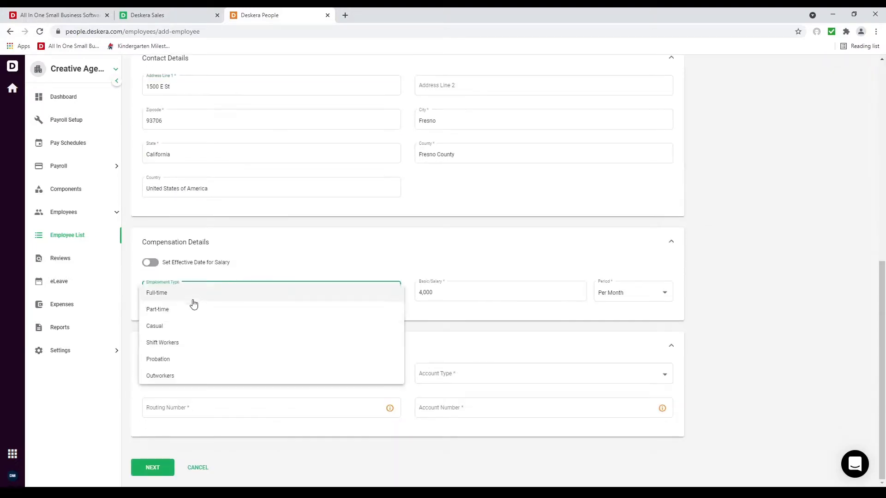
left_click(216, 301)
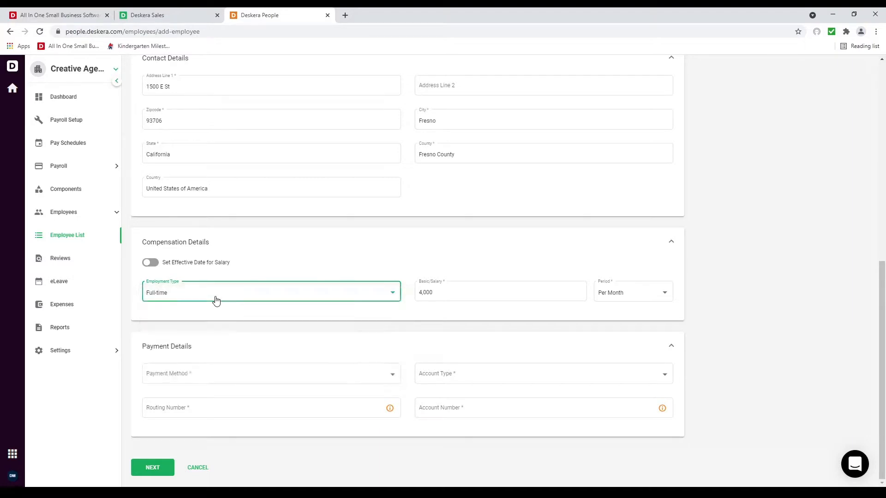
left_click(213, 372)
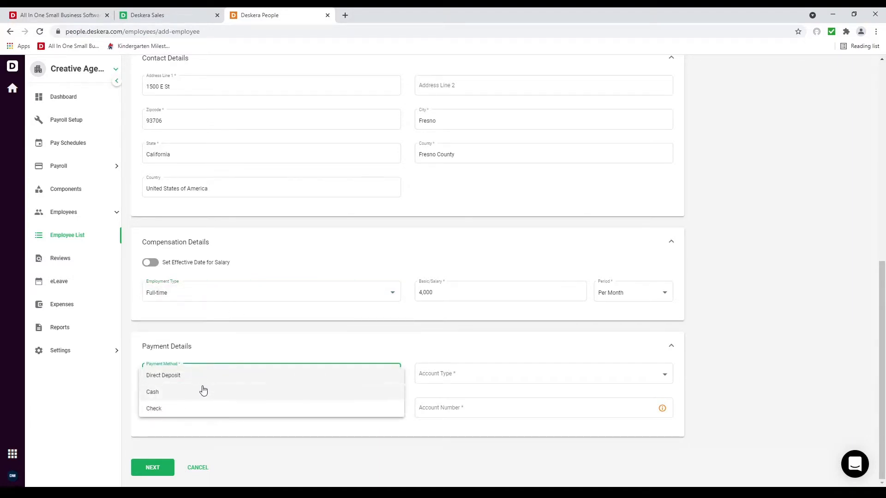
left_click(202, 392)
left_click(156, 475)
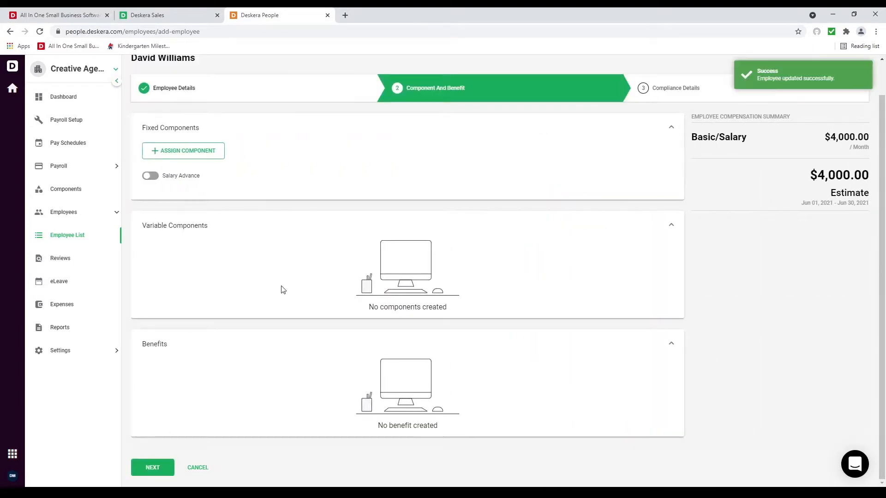
left_click(162, 467)
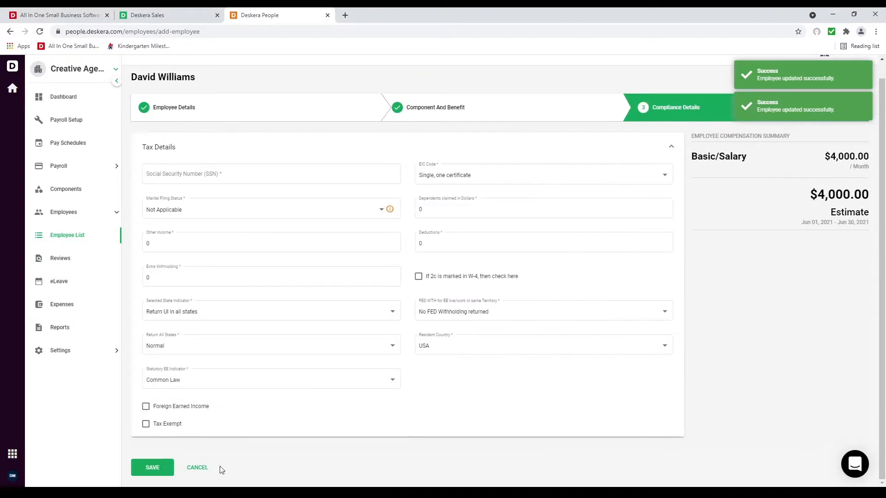
Step: Enter the employee's Social Security Number and save the tax details
left_click(246, 174)
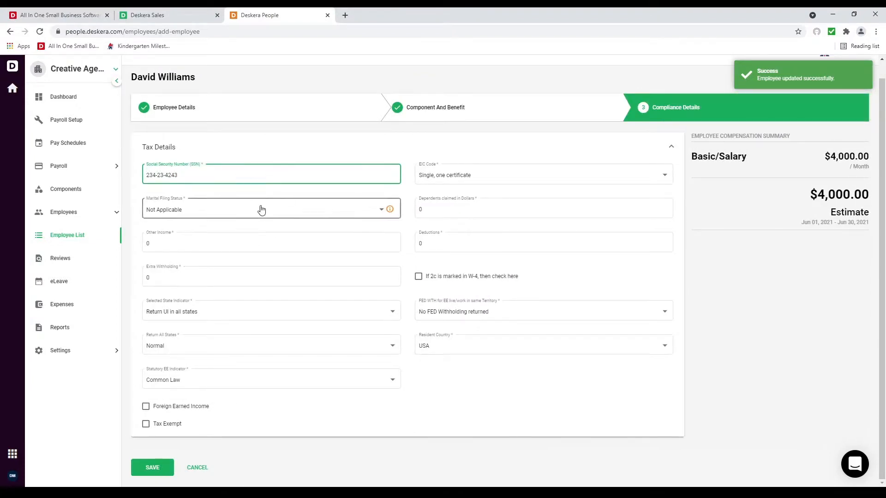
left_click(433, 209)
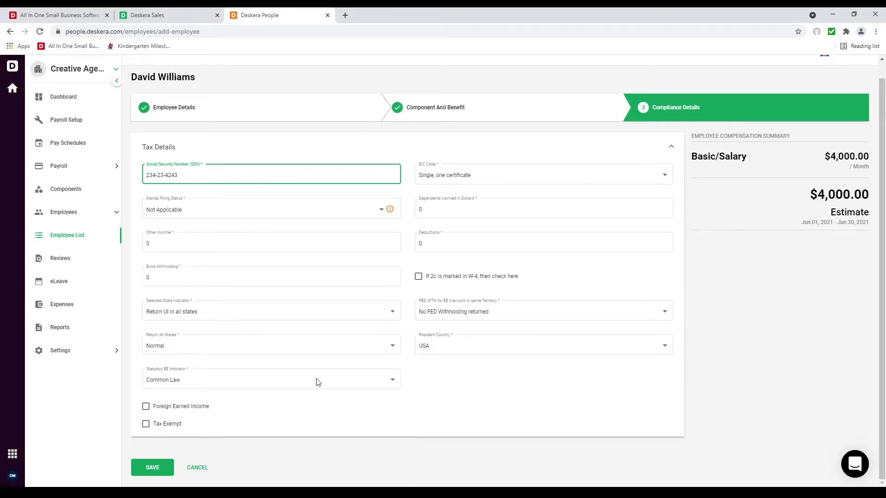
mouse_move(389, 216)
left_click(154, 468)
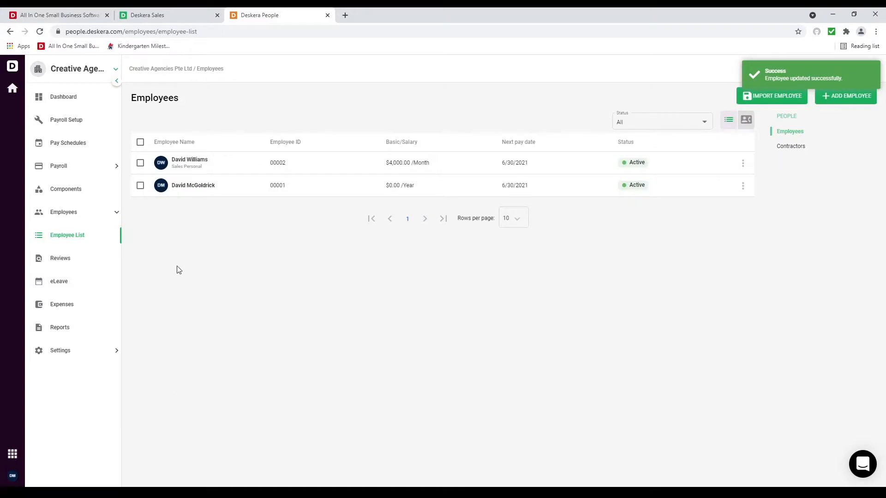
Step: Browse Contractors, then Company Settings, Performance and Tax Details, ending on the Payslip Designer
left_click(796, 147)
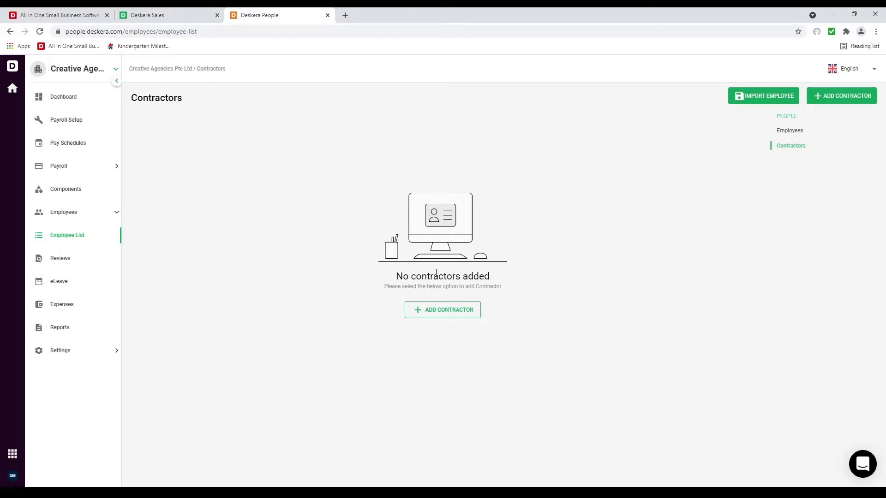
left_click(95, 355)
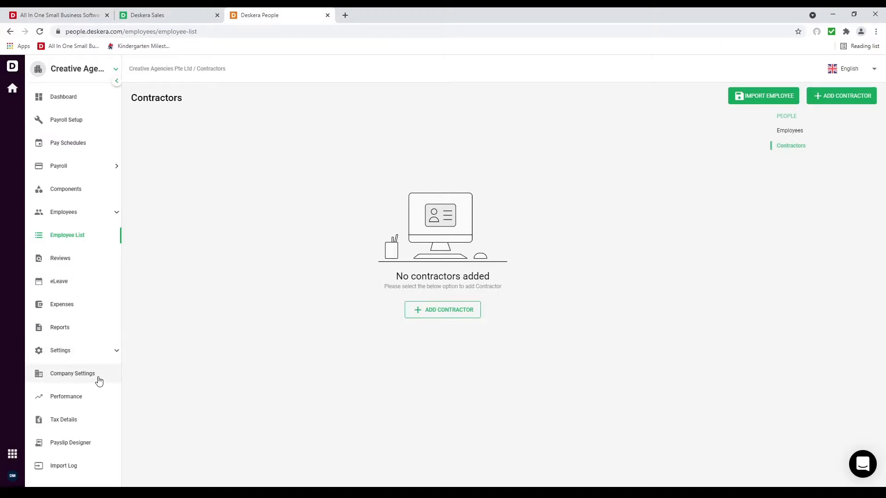
left_click(98, 380)
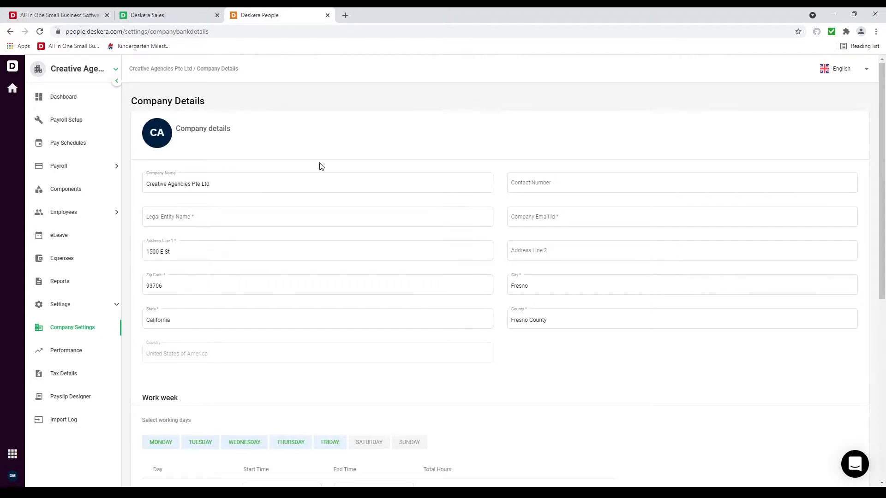
scroll(338, 432, "down", 7)
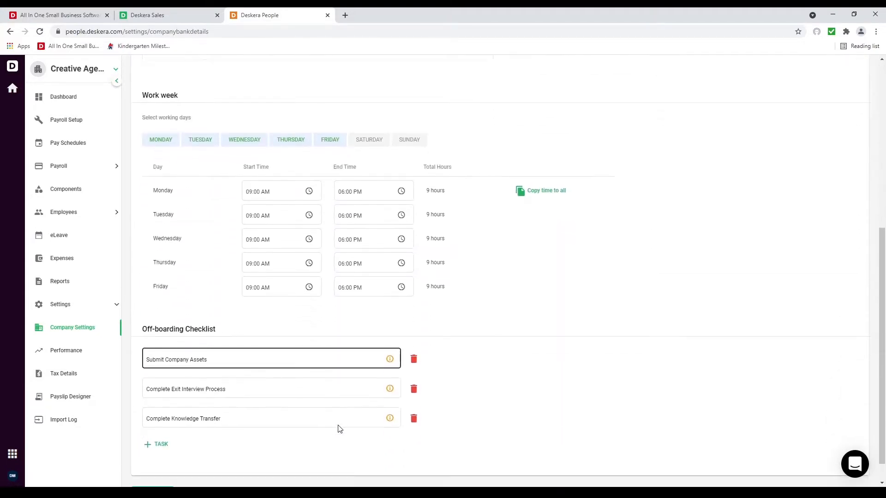
left_click(66, 362)
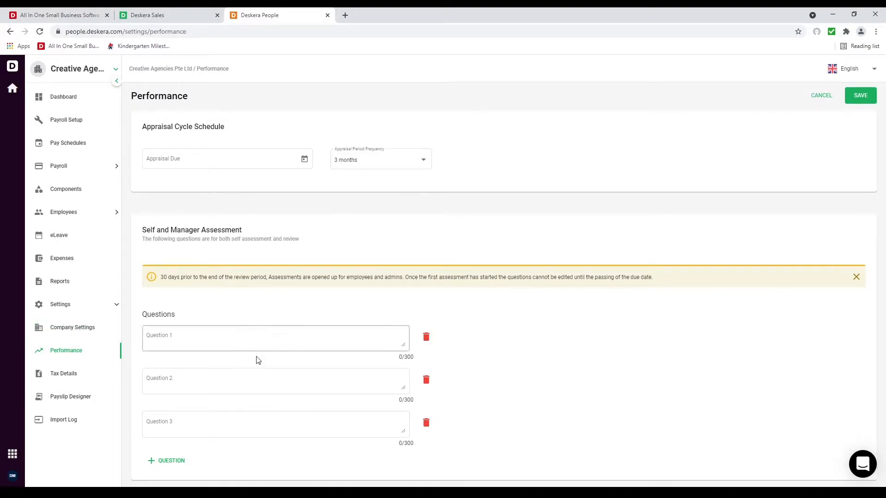
left_click(73, 382)
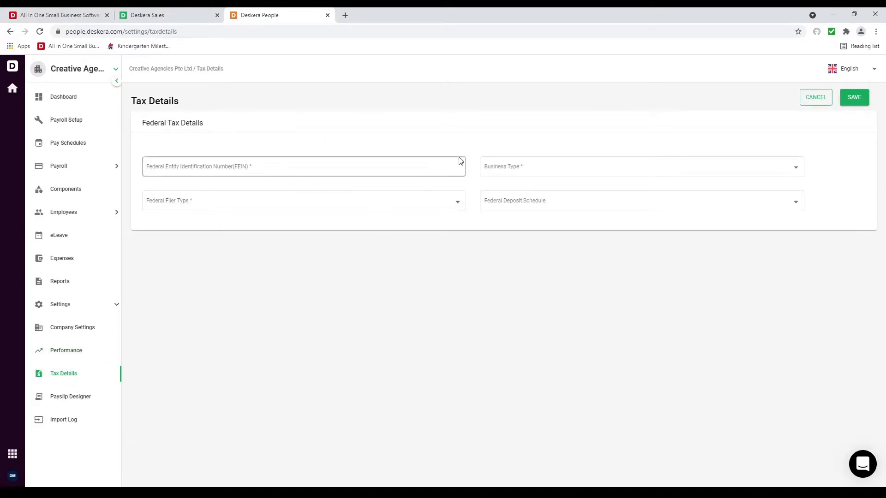
left_click(81, 397)
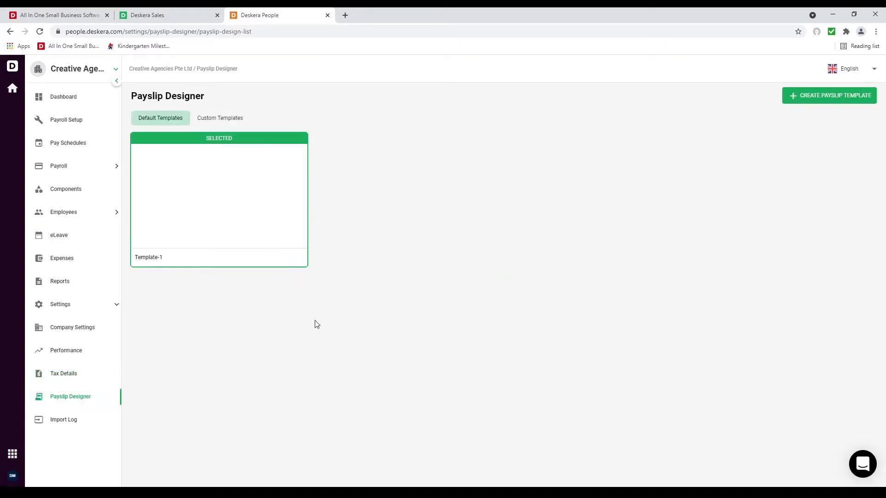
Step: Copy Template-1, add a text block above Employee Earnings, then leave unsaved for the Pay Schedules list
left_click(295, 259)
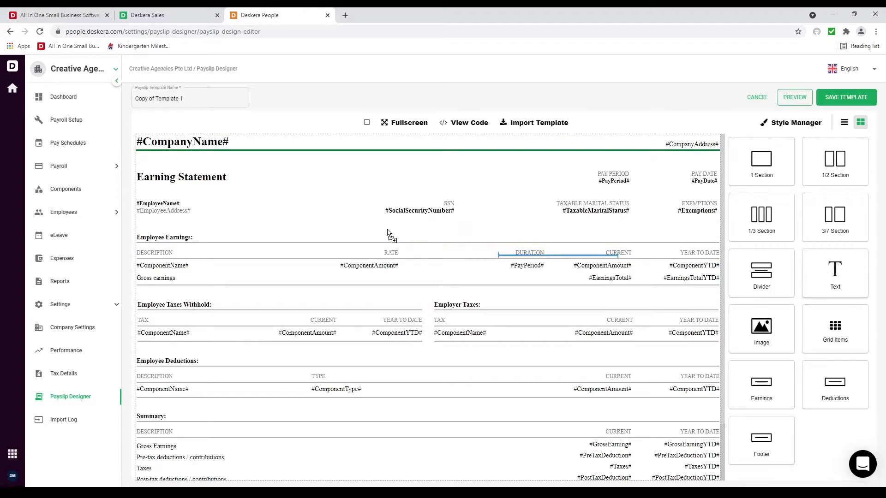
left_click_drag(388, 233, 339, 230)
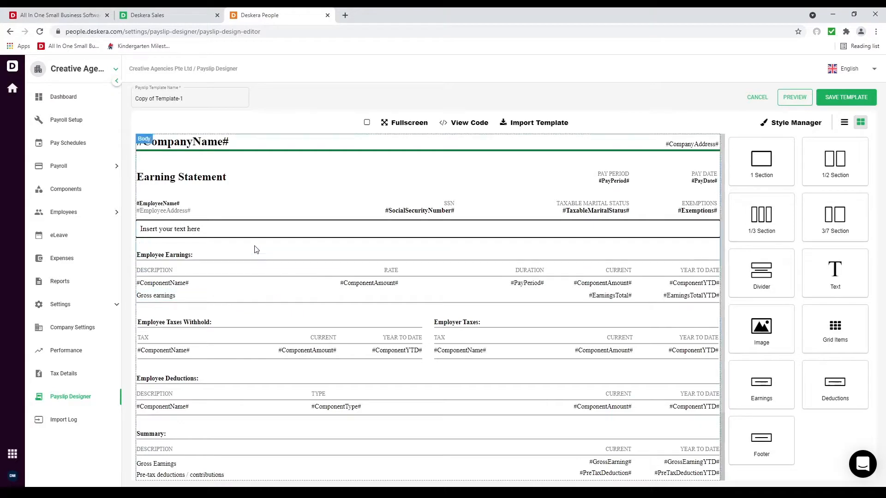
double_click(224, 227)
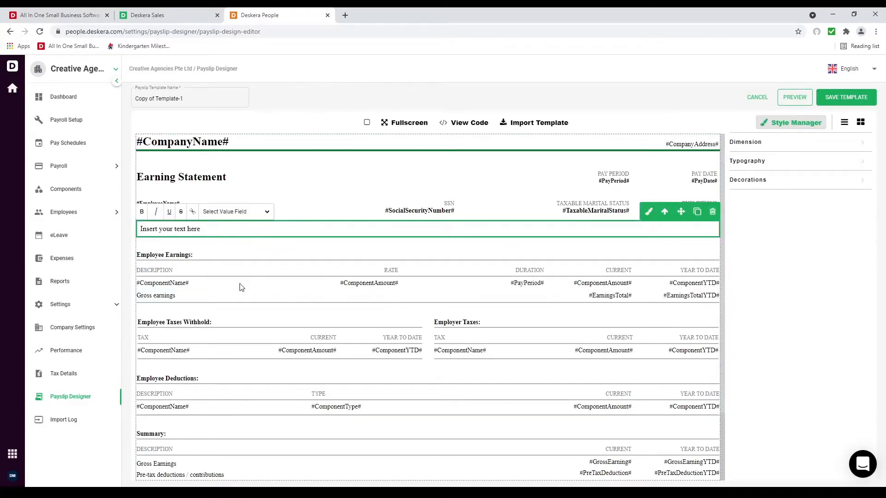
left_click(364, 242)
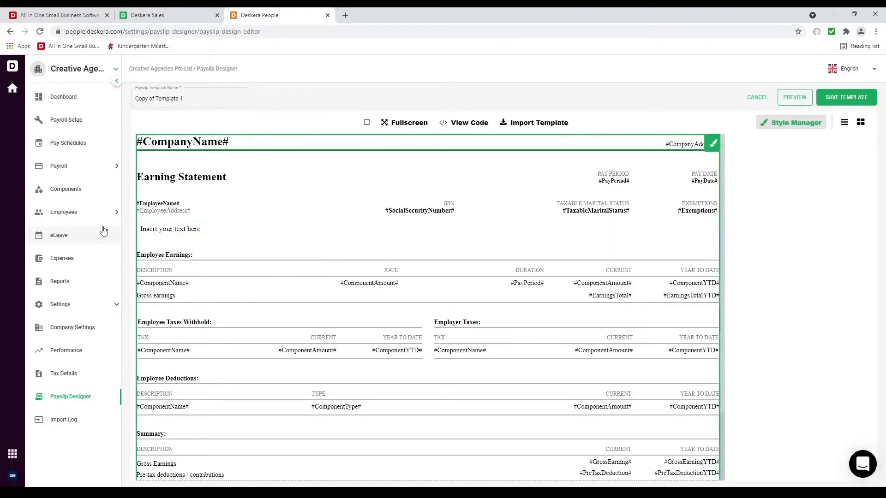
left_click(97, 145)
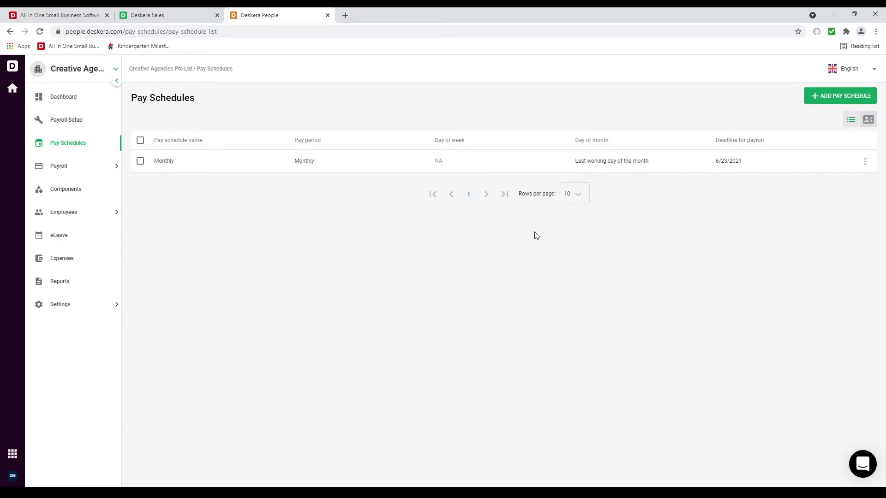
Step: Start a new pay component named Bonus with Earning as its type
left_click(77, 167)
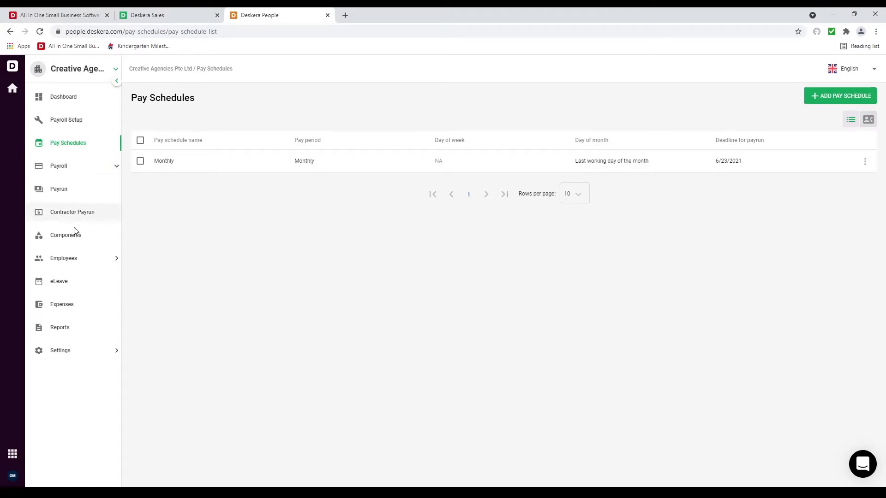
left_click(72, 245)
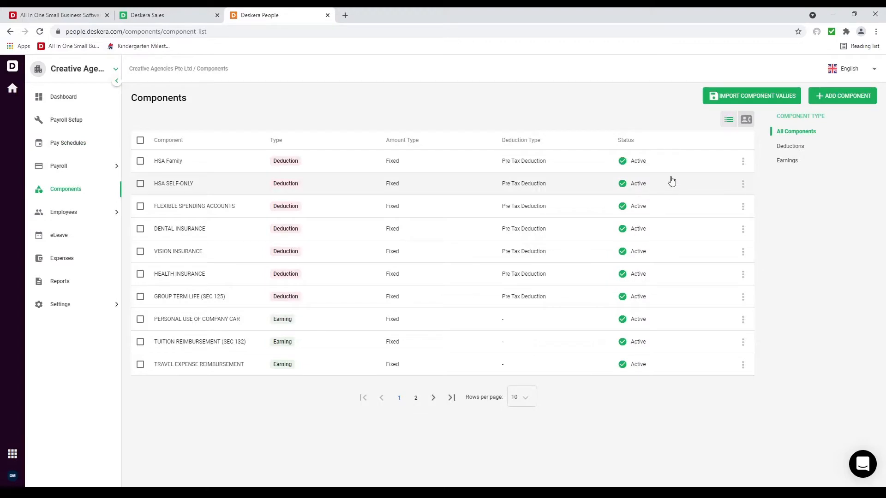
left_click(832, 94)
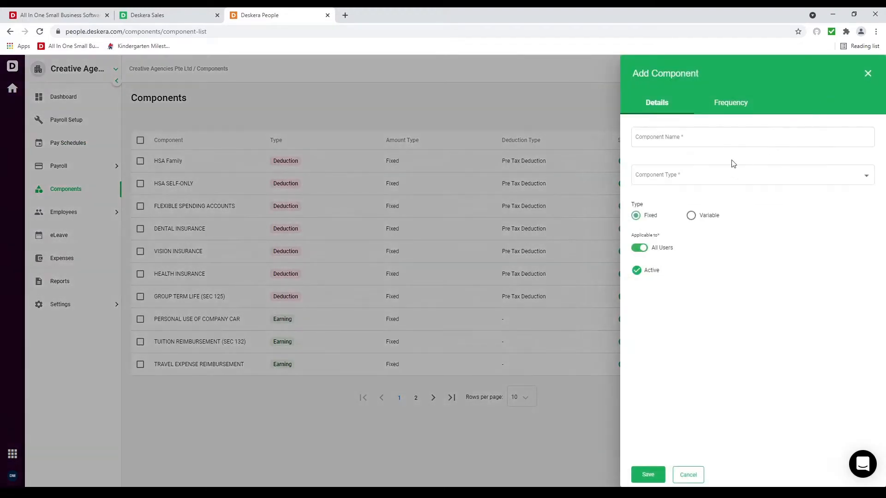
left_click(674, 140)
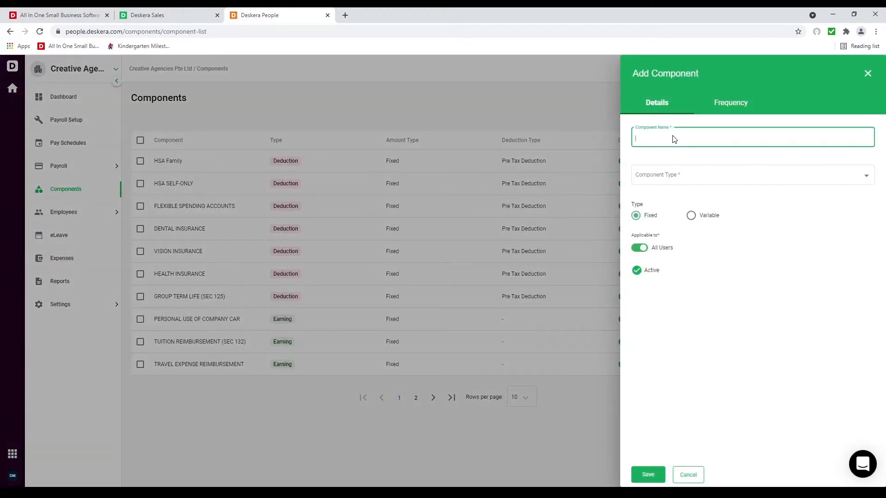
left_click(676, 179)
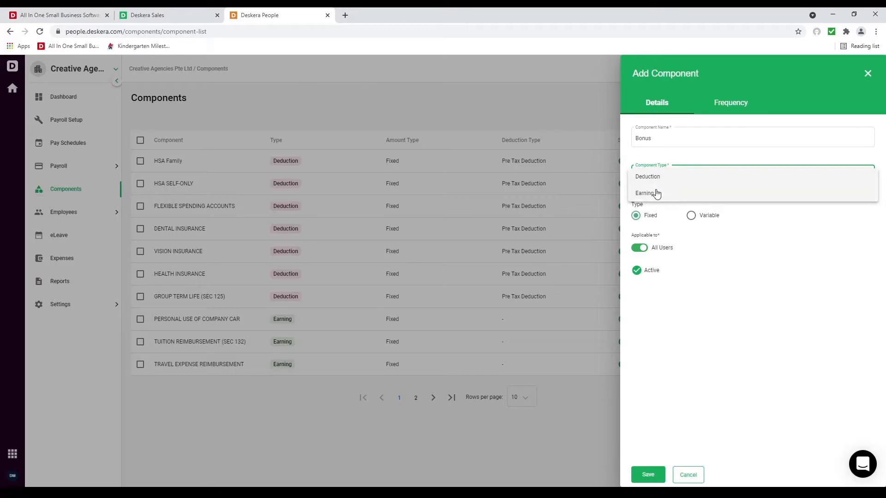
left_click(652, 193)
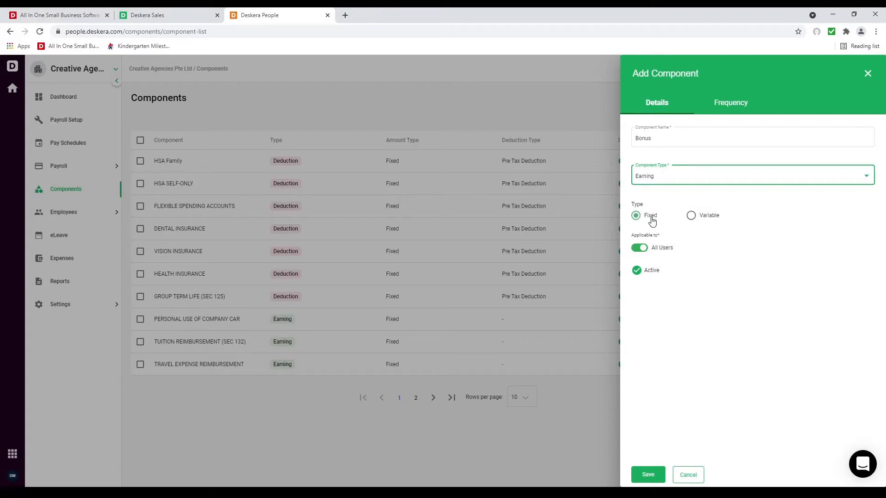
Step: Try a Variable amount, then set the Bonus back to Fixed and save it
left_click(692, 217)
left_click(699, 244)
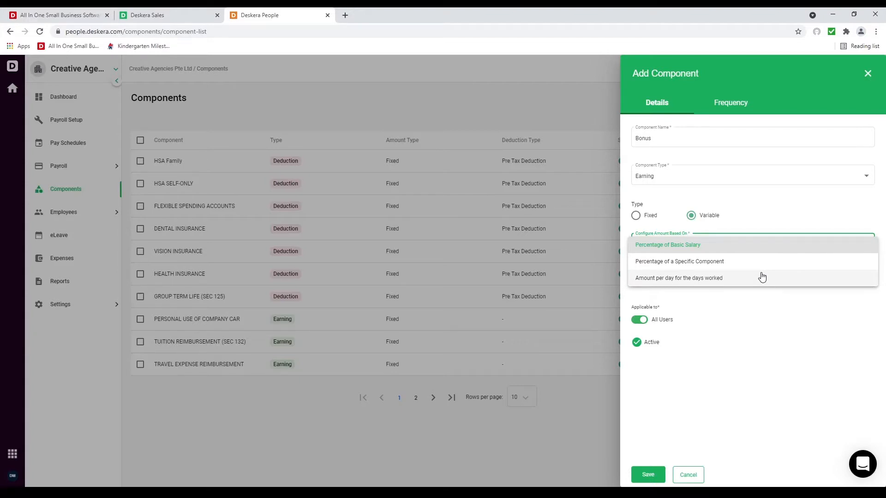
left_click(742, 321)
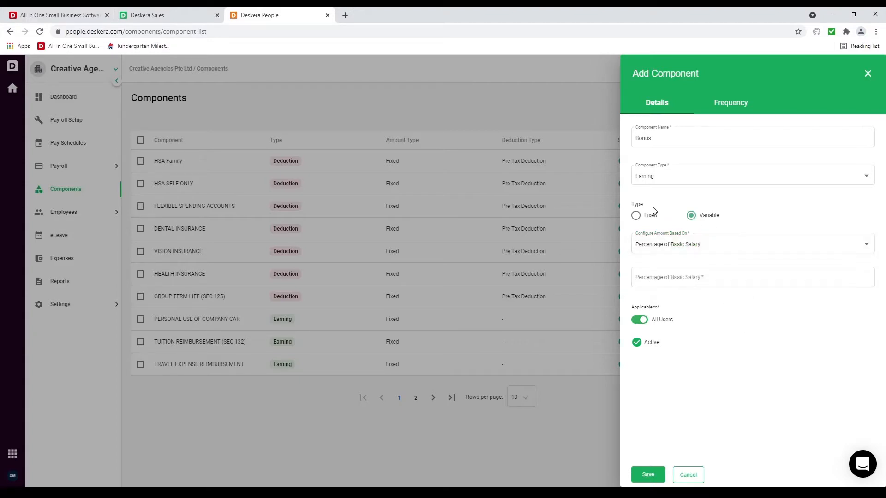
left_click(647, 216)
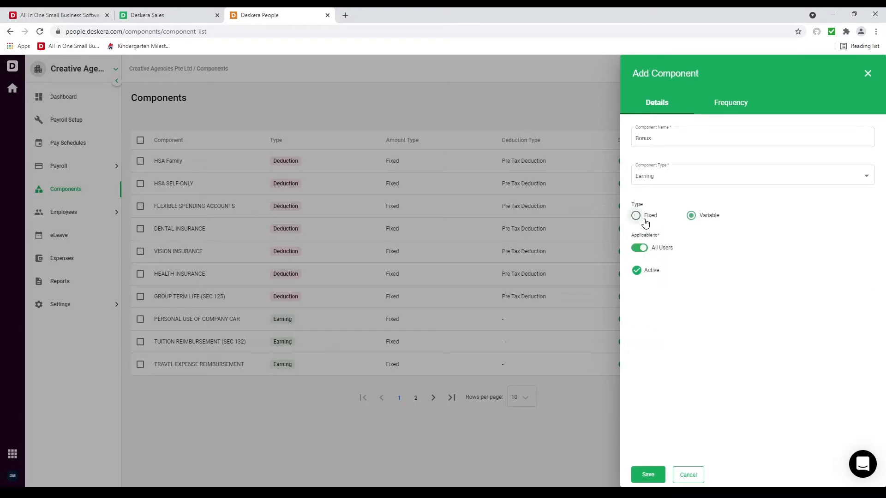
left_click(649, 473)
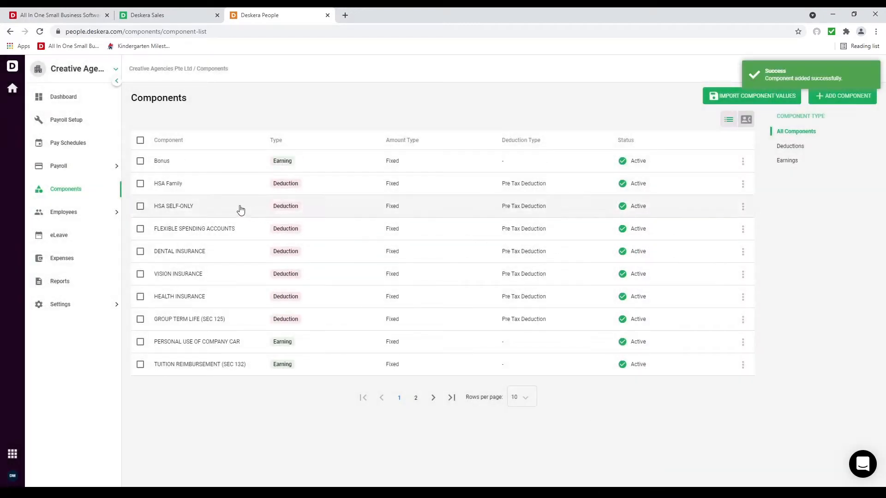
Step: Add a payrun on the Monthly schedule with a June 1–30, 2021 work period
left_click(95, 168)
left_click(91, 190)
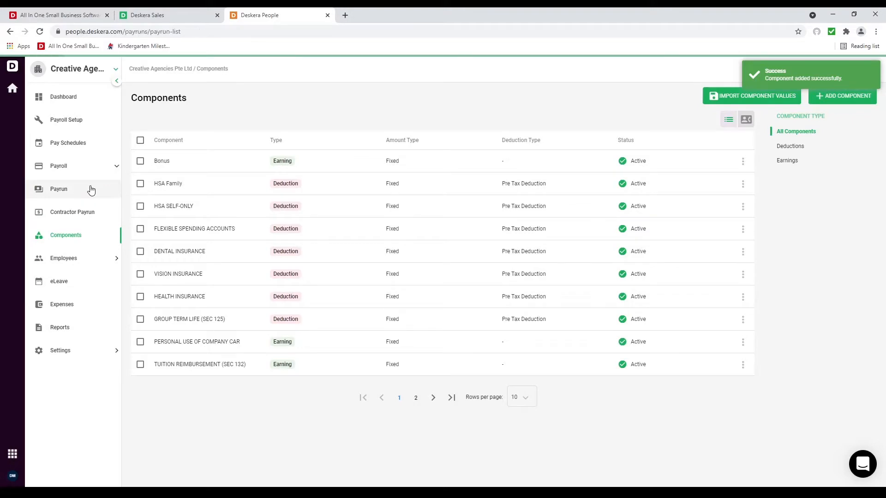
left_click(855, 104)
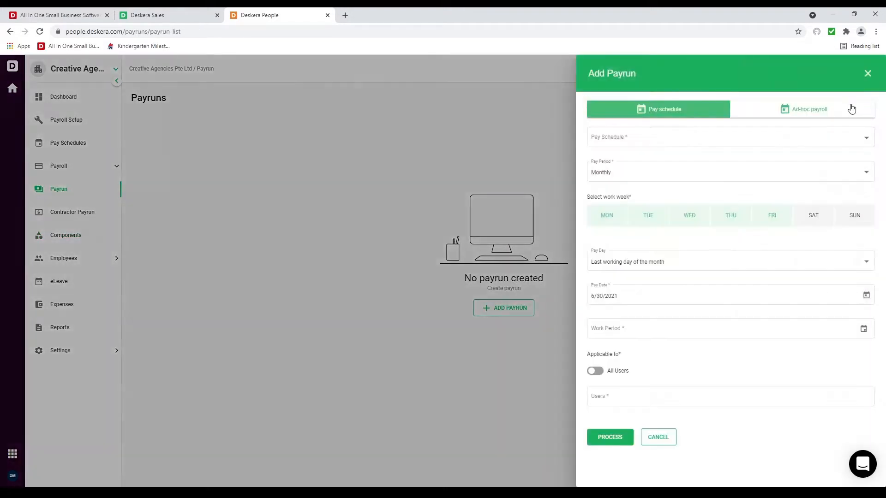
left_click(724, 139)
left_click(702, 149)
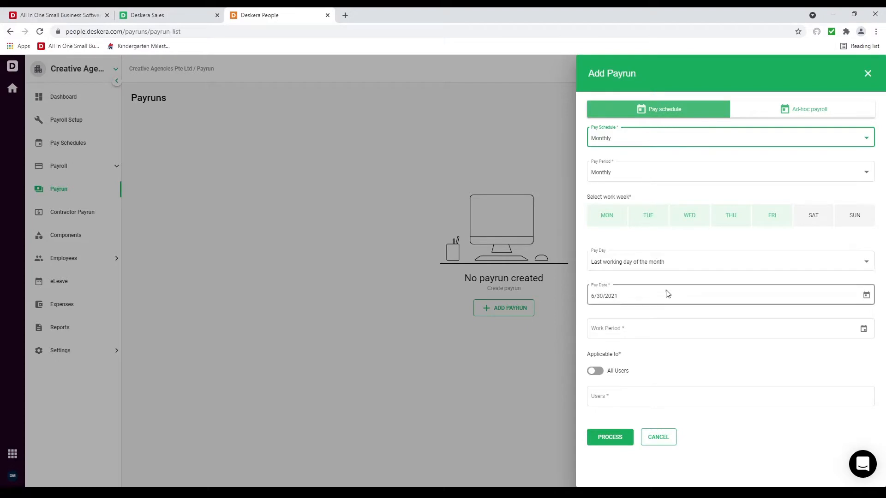
left_click(861, 329)
left_click(613, 203)
left_click(766, 276)
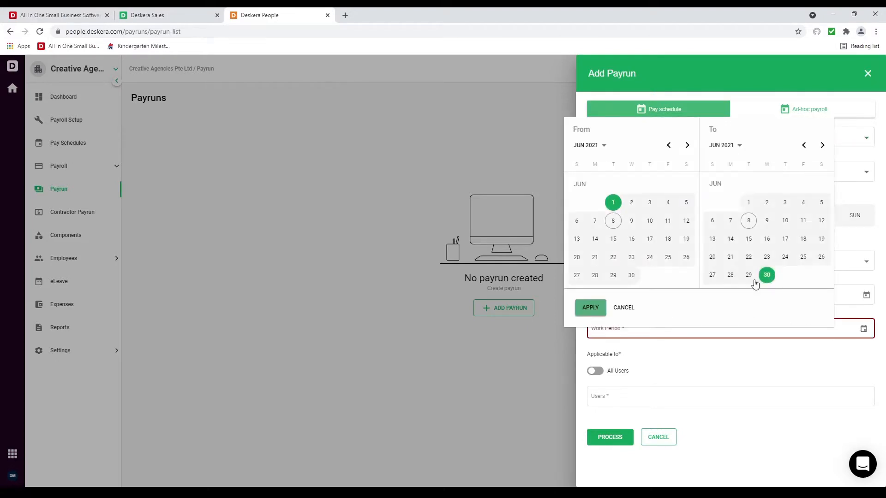
left_click(590, 307)
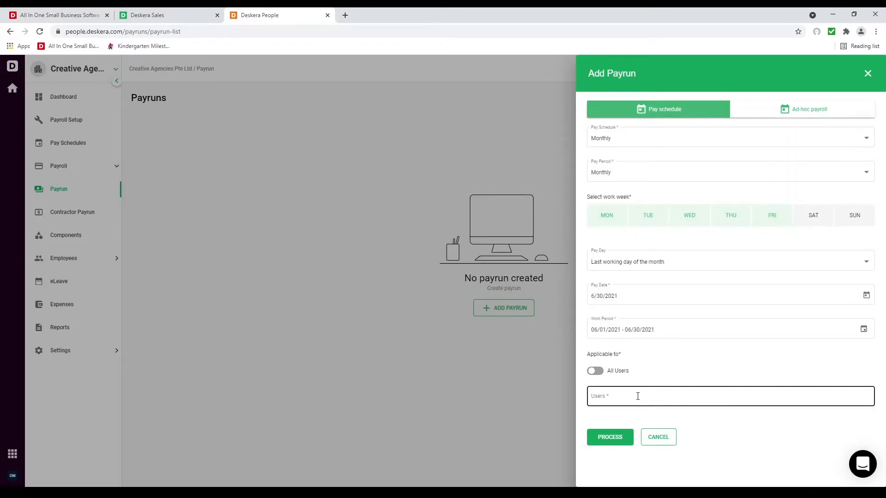
Step: Add the single employee to the payrun instead of all users, and process it
left_click(595, 371)
left_click(596, 372)
left_click(619, 396)
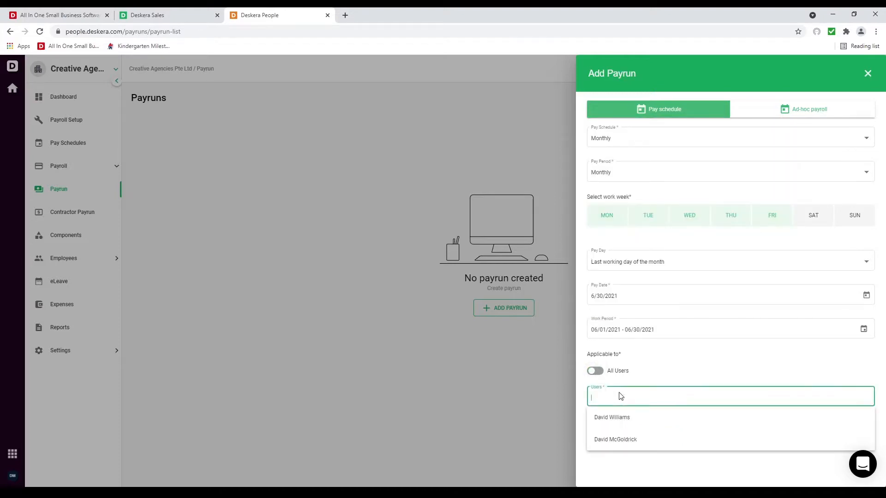
left_click(629, 419)
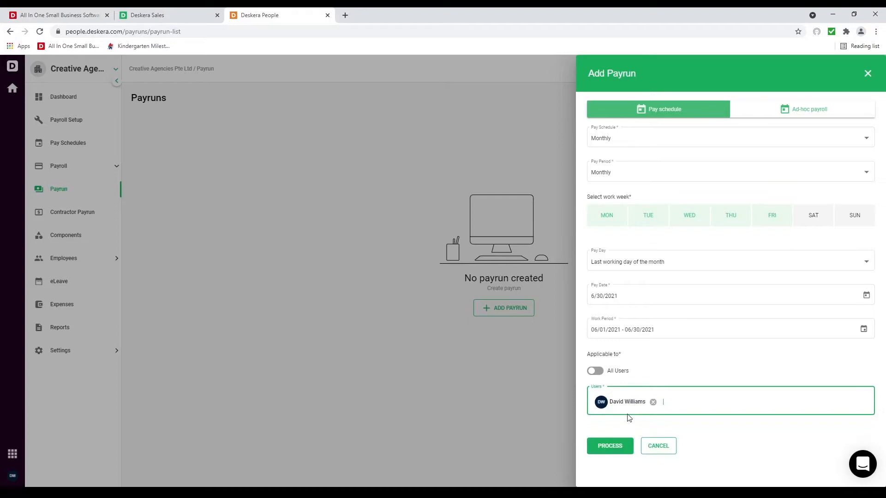
left_click(615, 447)
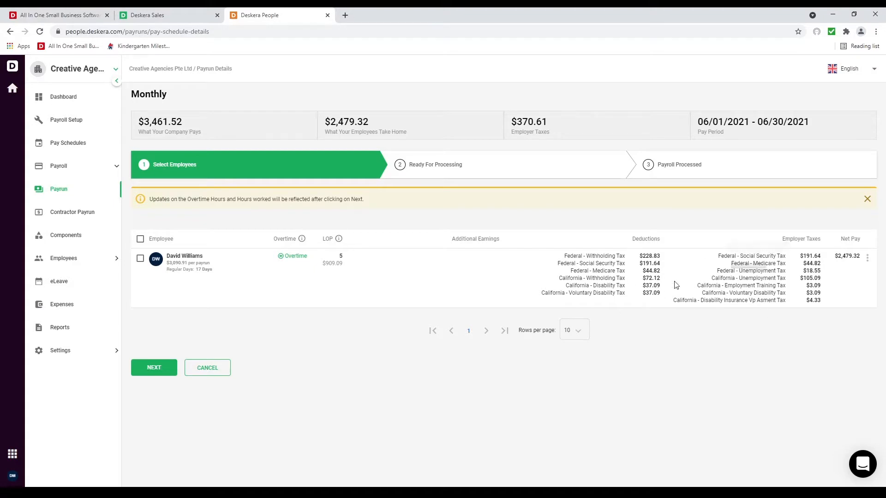
Step: Process the June payroll, confirm it, and finish the payrun
left_click(162, 367)
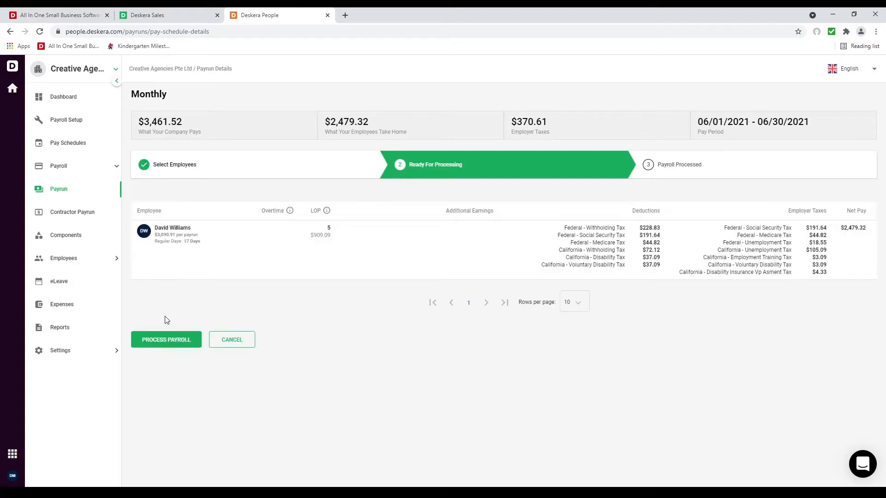
left_click(167, 341)
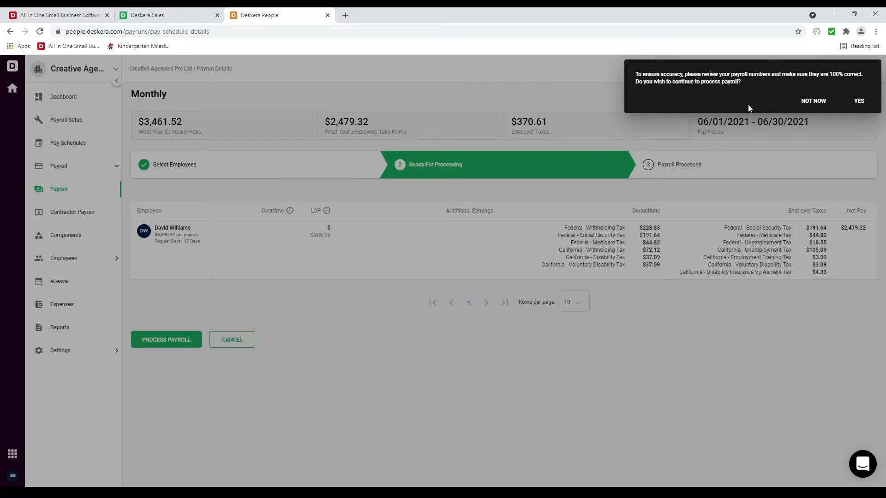
left_click(859, 101)
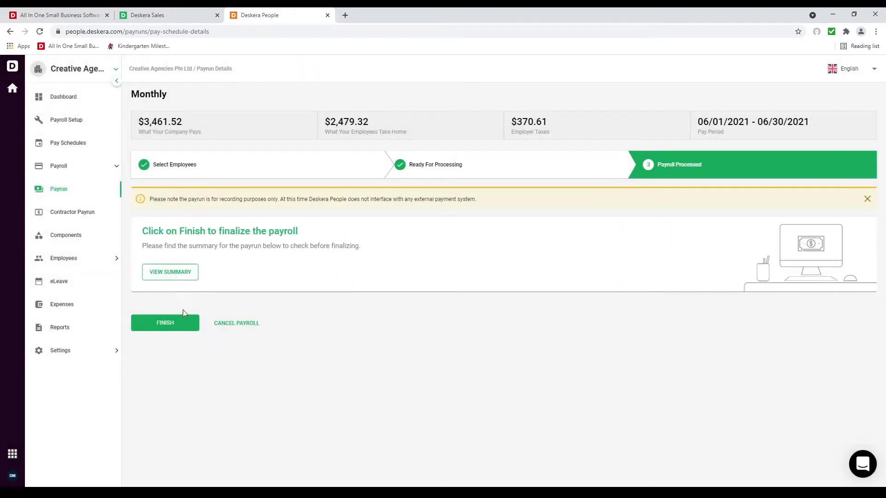
left_click(183, 325)
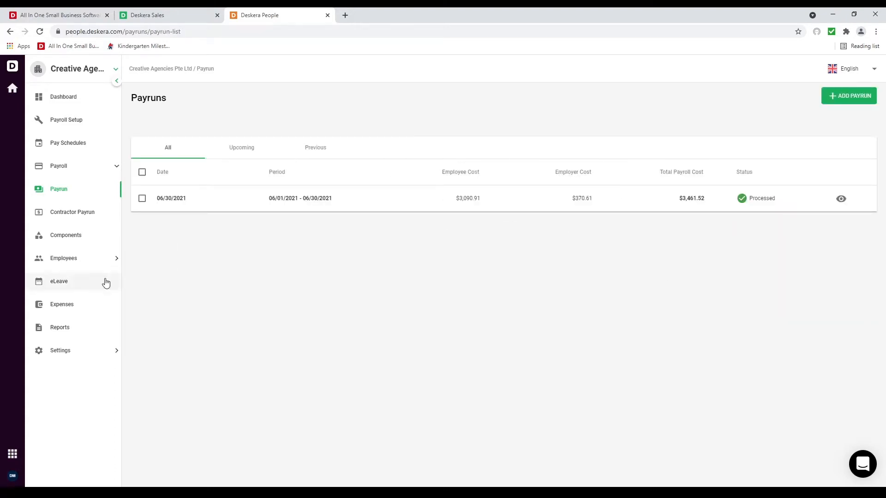
left_click(65, 261)
Step: Open the paid employee's details from the Employee List, launch eLeave in a new tab, then view Reviews
left_click(77, 285)
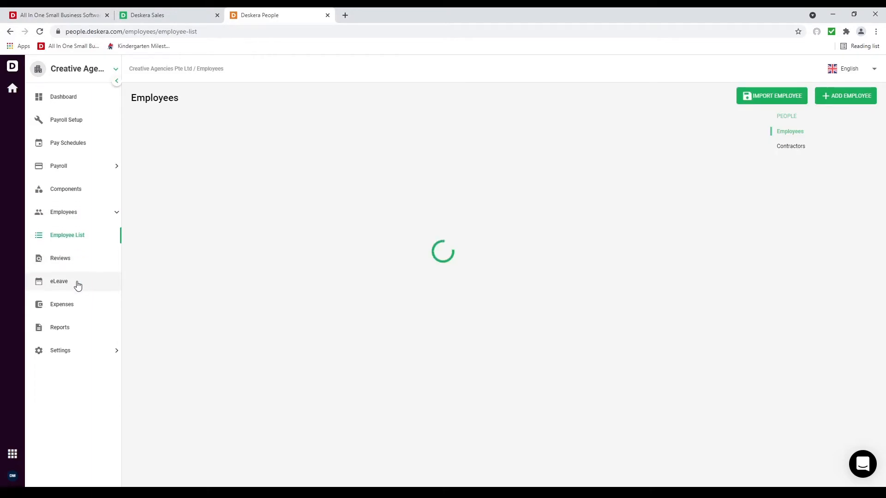
left_click(245, 167)
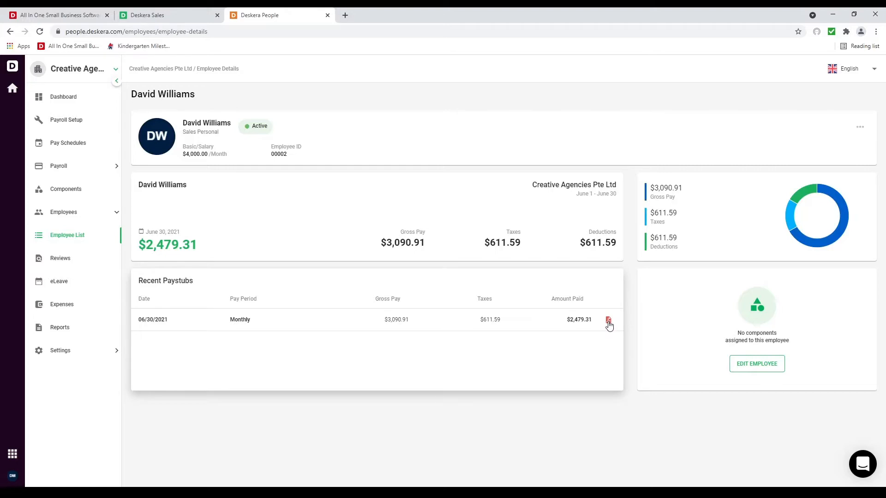
left_click(79, 281)
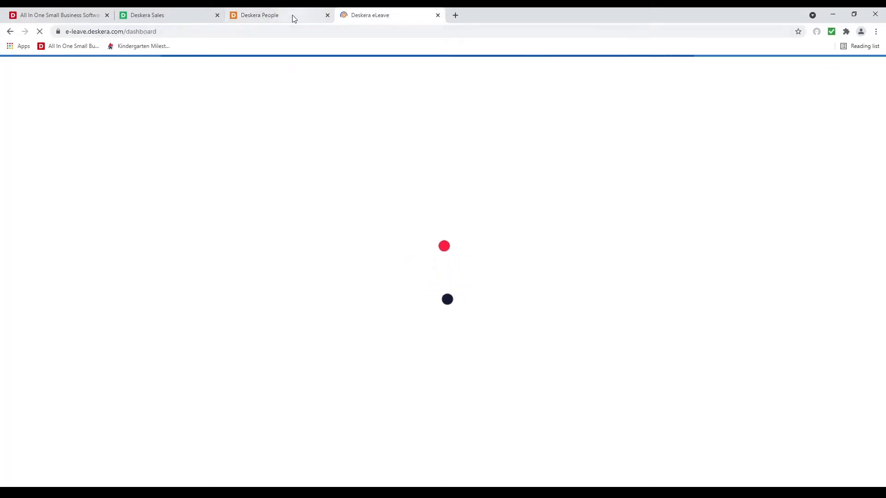
left_click(292, 16)
left_click(73, 264)
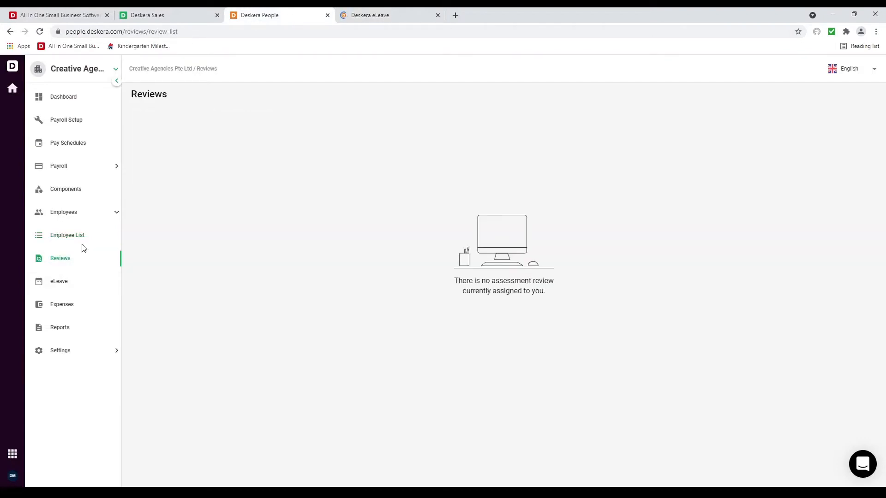
Step: Look over the payroll Reports page, then switch to the Deskera eLeave tab
left_click(86, 328)
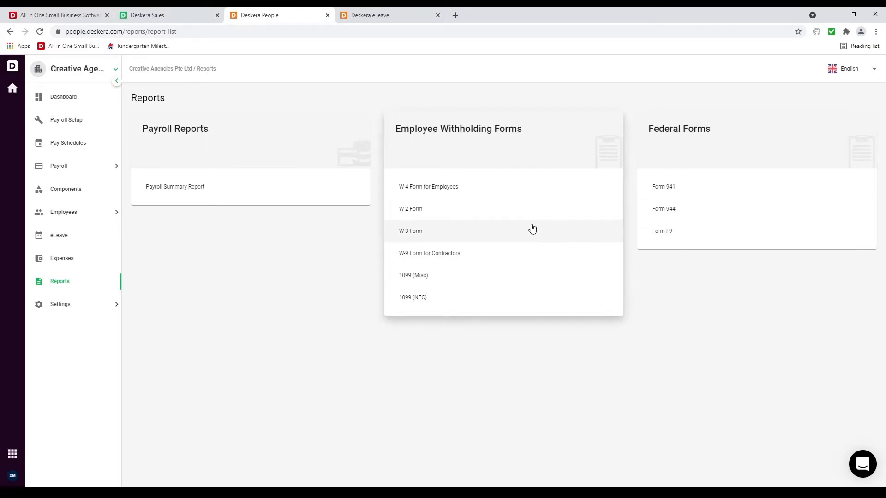
left_click(383, 16)
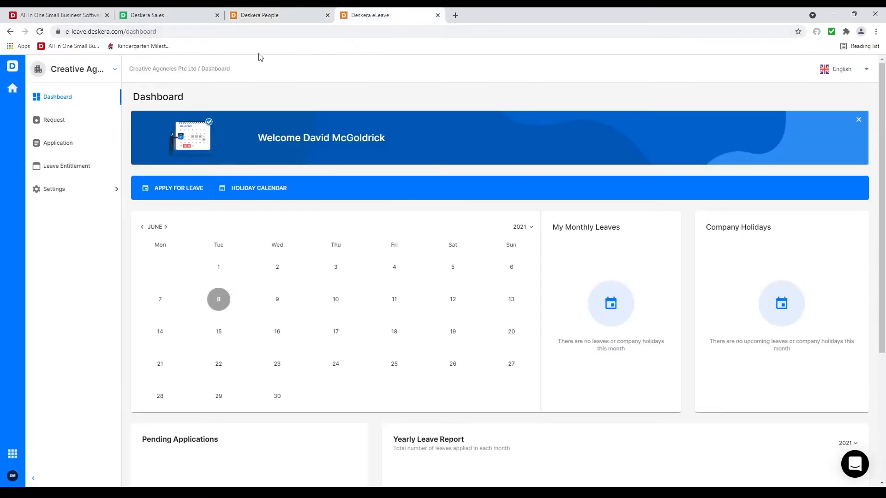
Step: In Leave Management, start a new leave type named 'Annual Leave'
left_click(70, 191)
left_click(81, 211)
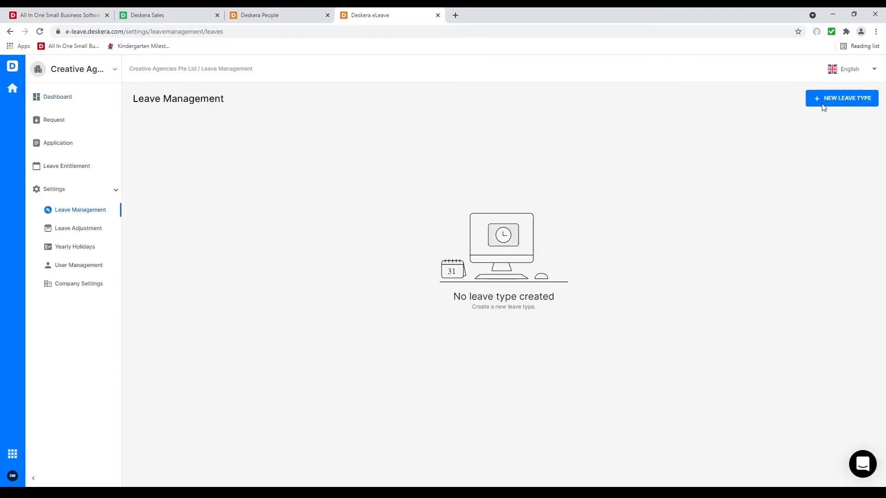
left_click(858, 103)
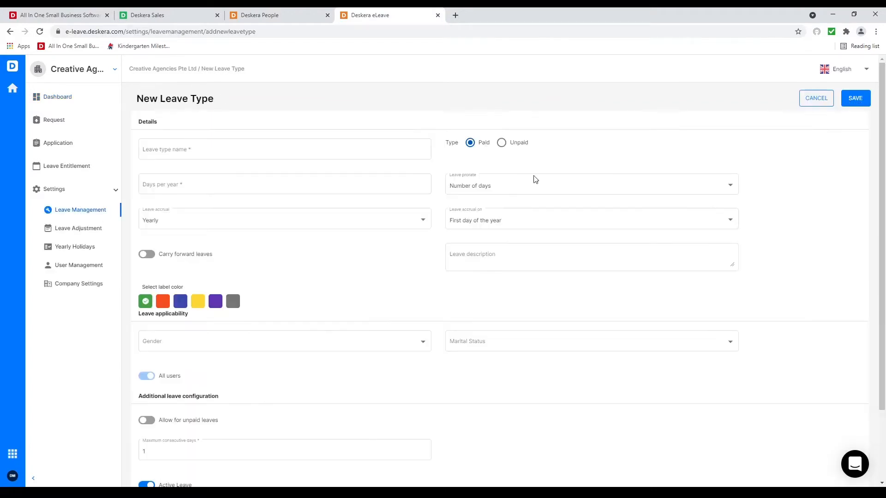
left_click(252, 158)
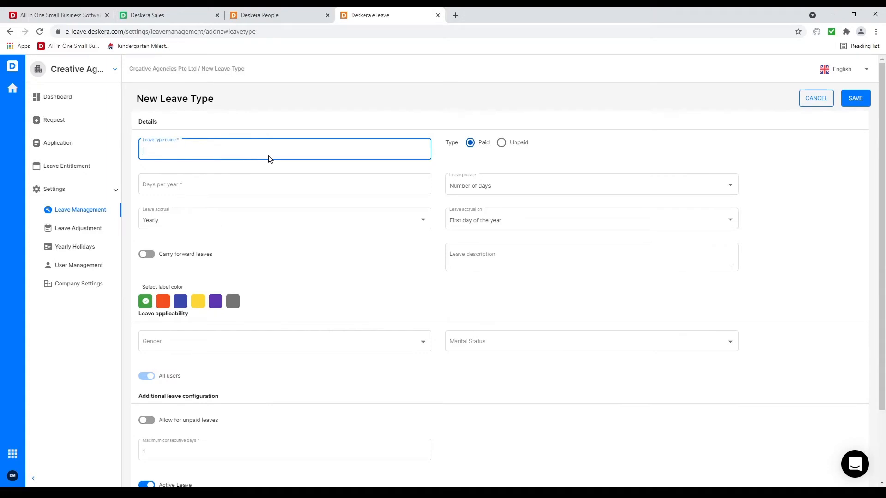
type("Annual Leave")
left_click(203, 186)
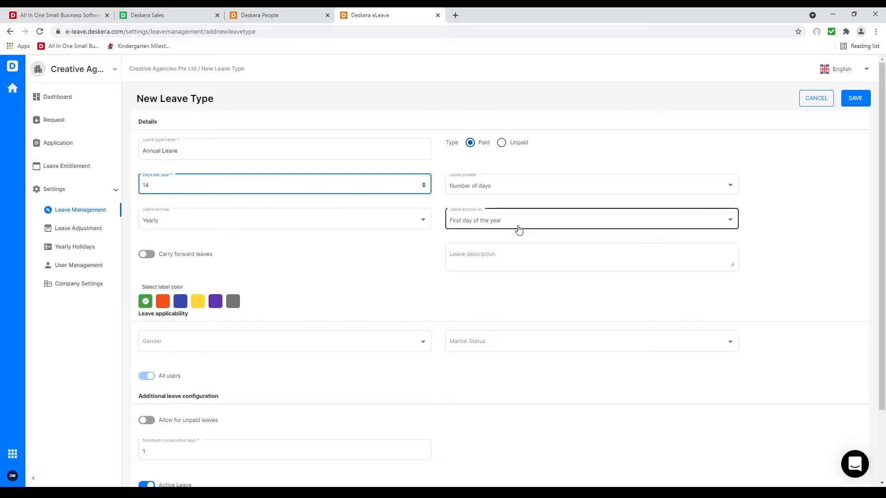
Step: Accrue leave yearly on the first day of the year, allow carry forward, cap balance at 28
left_click(508, 221)
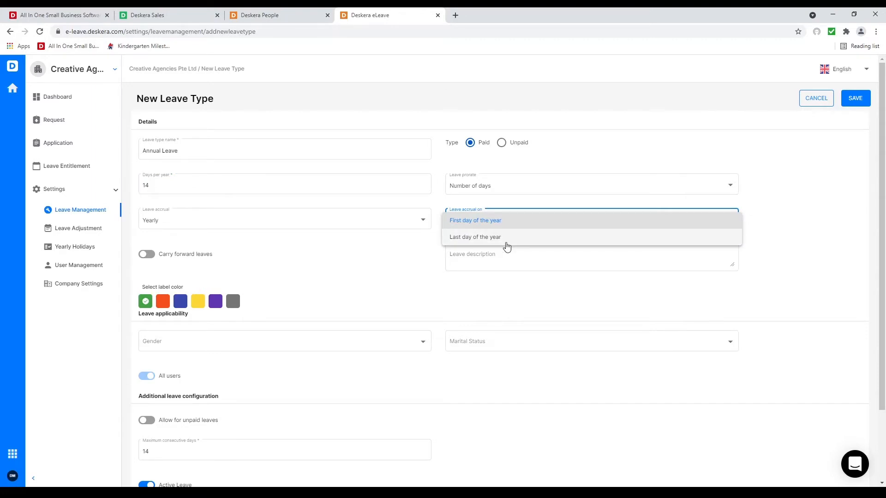
left_click(369, 263)
left_click(317, 221)
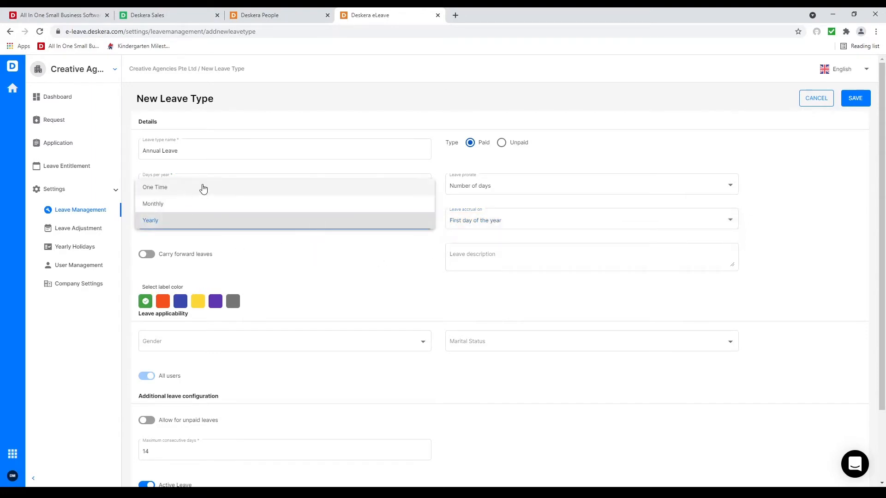
left_click(293, 279)
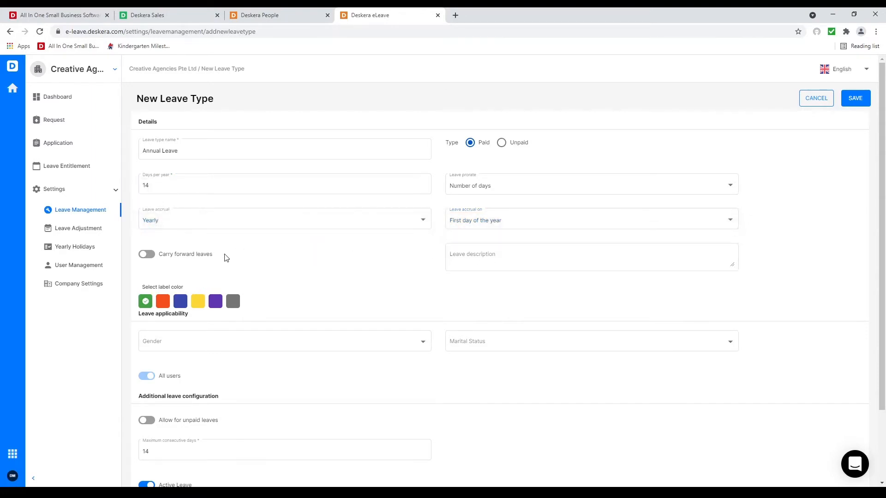
left_click(147, 254)
left_click(178, 289)
left_click_drag(184, 289, 133, 288)
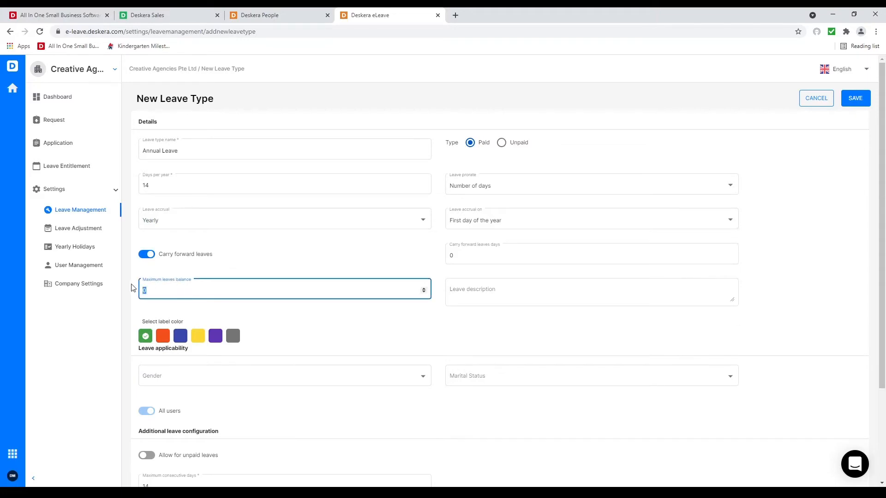
type("28")
Step: Set carry forward days to 14, leaving gender and marital status applicability unset
left_click_drag(537, 261, 435, 255)
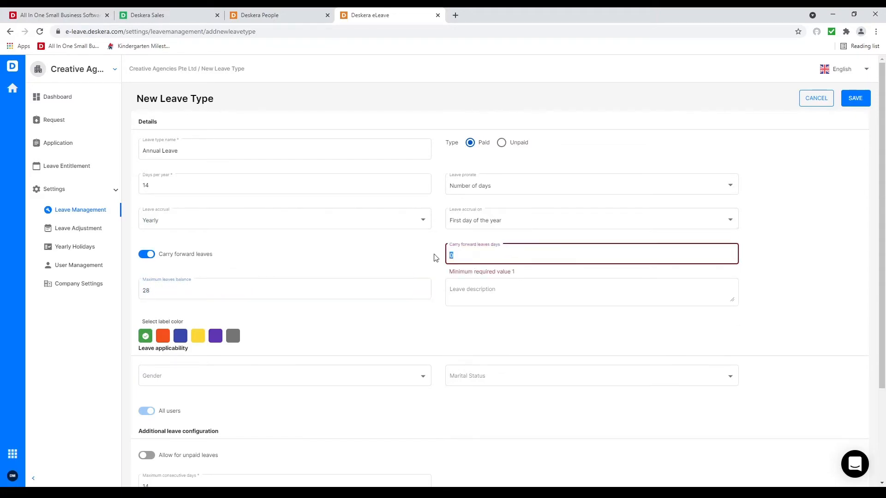
left_click(464, 255)
key("BackSpace")
type("14")
left_click(457, 335)
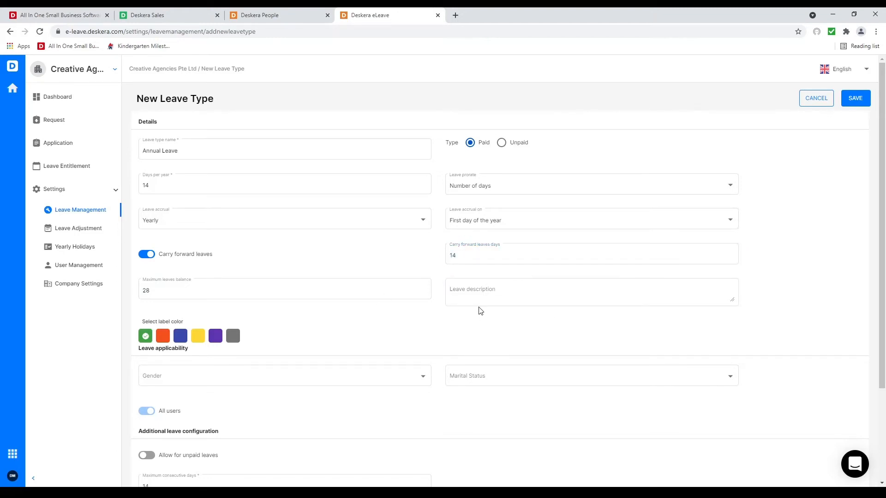
left_click(382, 386)
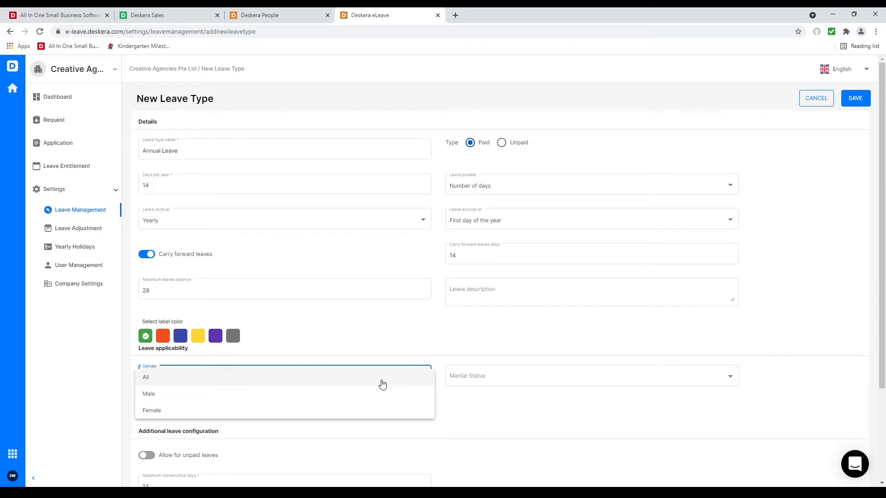
left_click(615, 386)
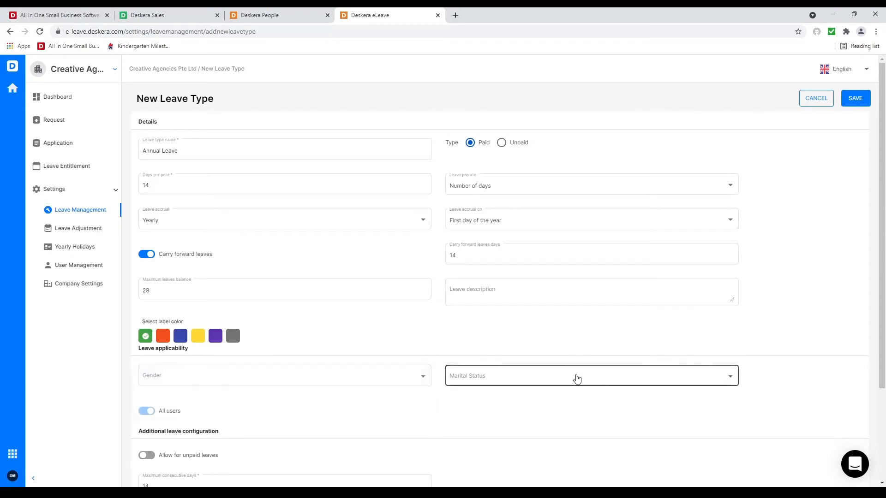
left_click(575, 376)
left_click(323, 428)
Step: Enable year-of-service entitlement with ranges 0-1/10, 1-2/12, 2-3/14 days, then save the leave type
scroll(226, 352, "down", 3)
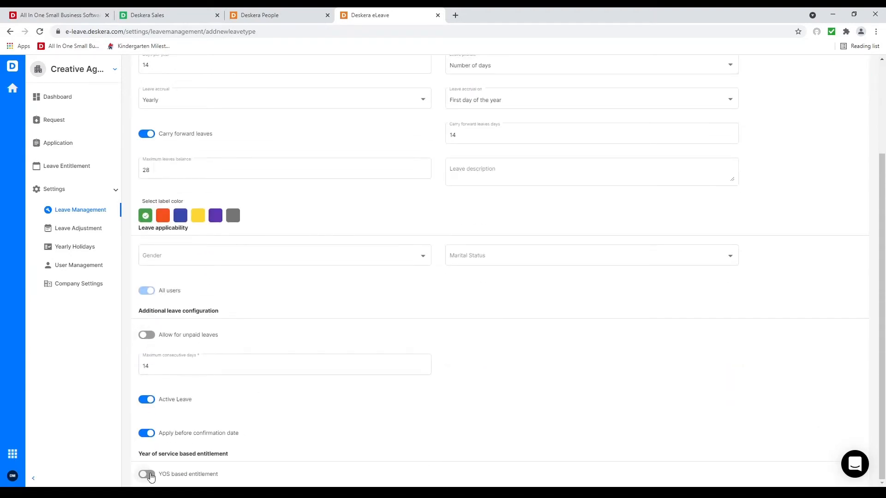
left_click(151, 477)
scroll(336, 438, "down", 2)
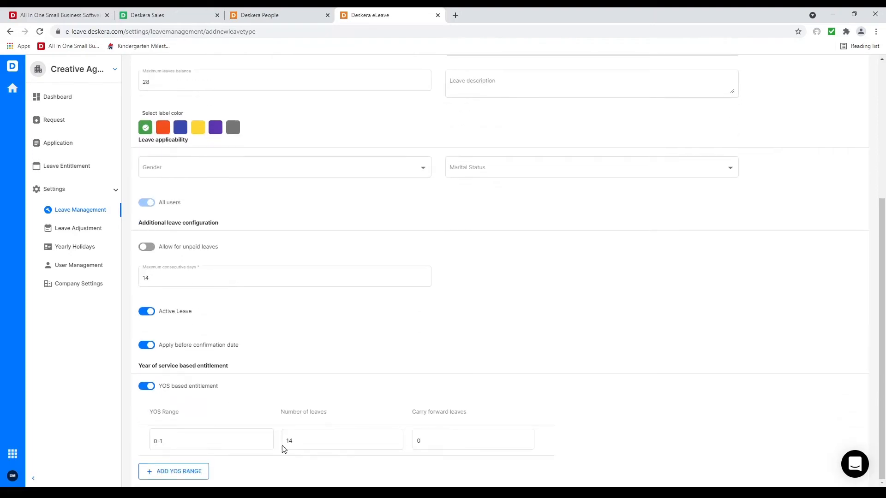
left_click(302, 445)
left_click(174, 471)
left_click(307, 469)
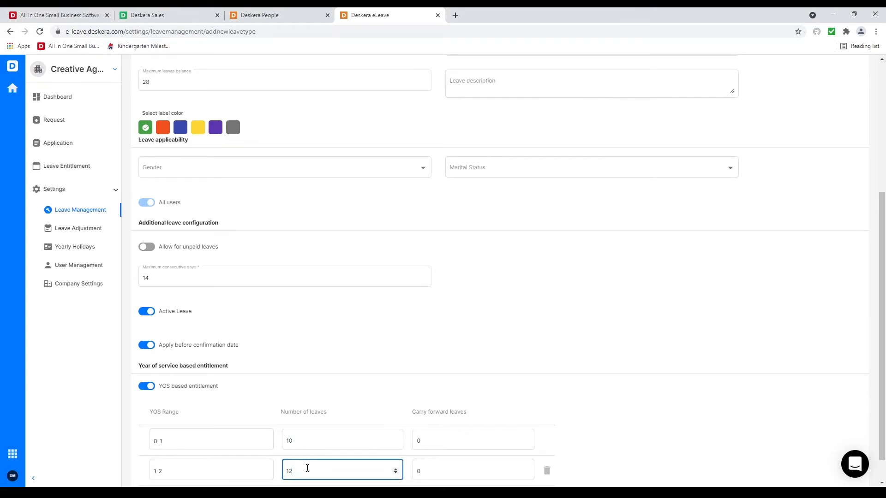
scroll(277, 466, "down", 1)
left_click(184, 471)
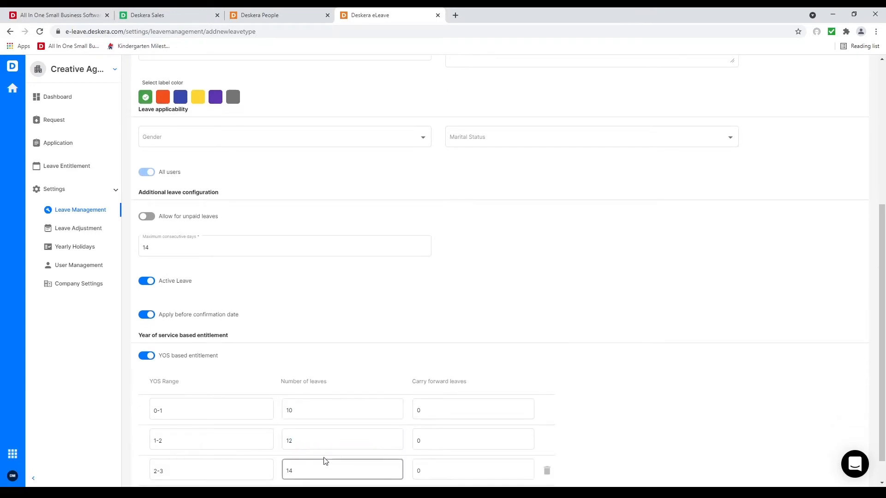
scroll(325, 462, "down", 1)
scroll(450, 389, "up", 5)
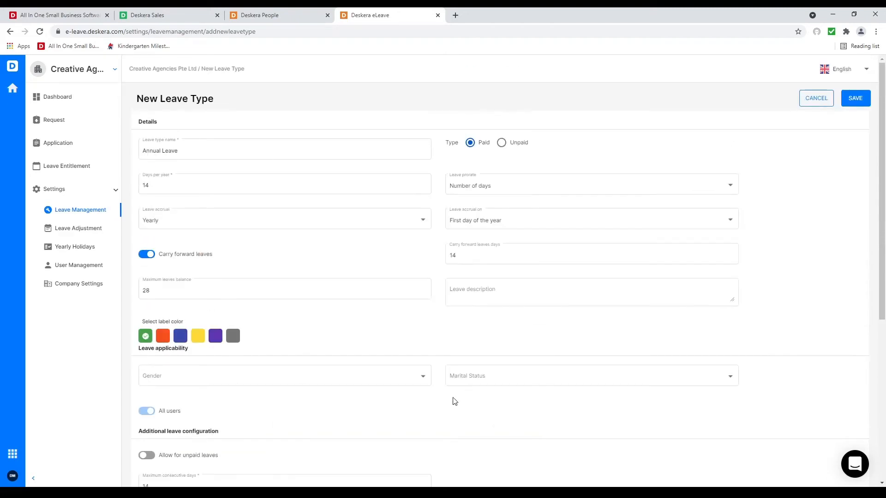
left_click(860, 105)
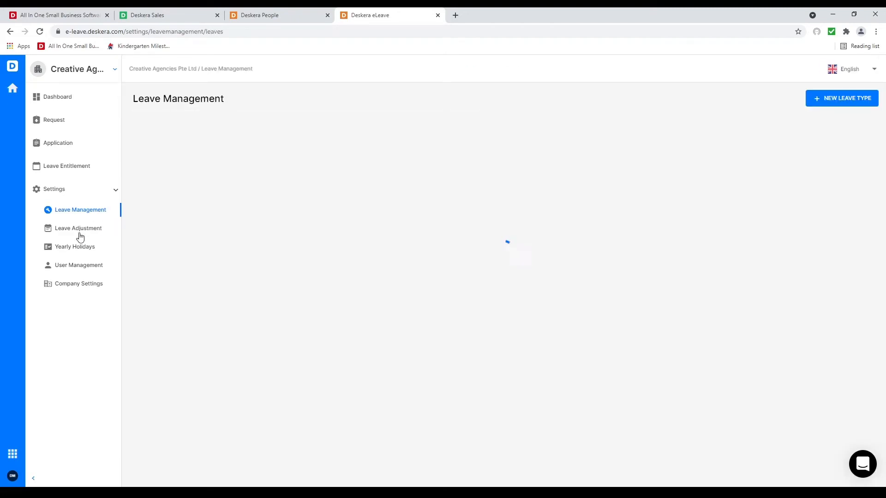
Step: Check Leave Adjustment and the empty Yearly Holidays list, cancel a new holiday, then view User Management
left_click(82, 233)
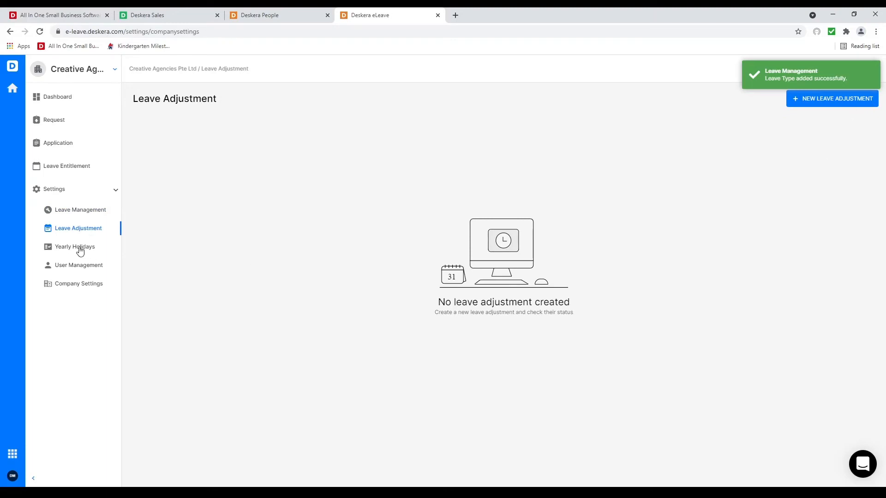
left_click(82, 249)
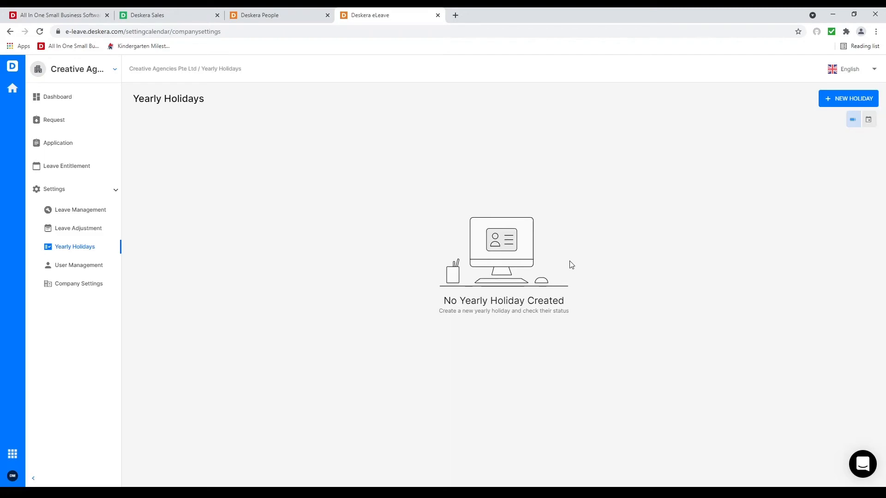
left_click(863, 97)
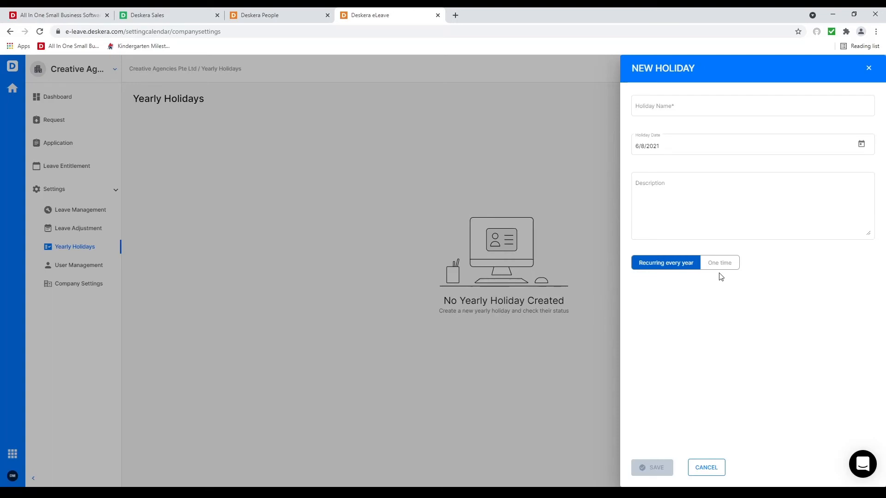
left_click(706, 467)
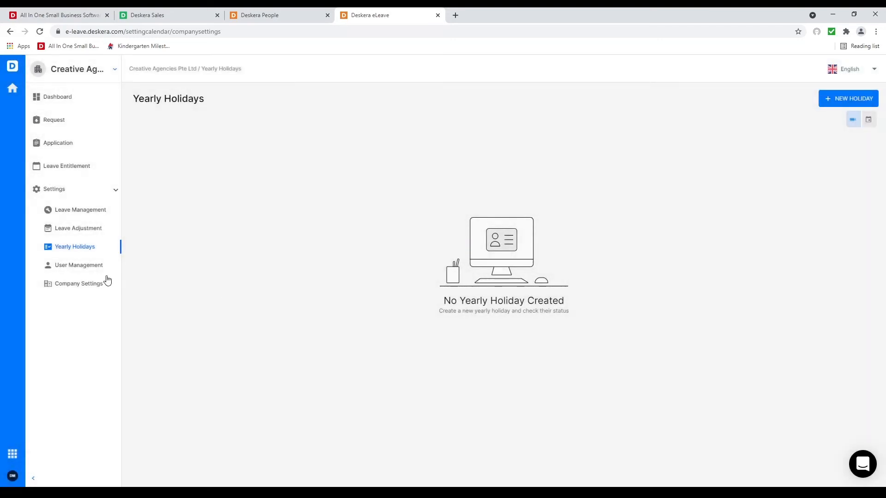
left_click(79, 266)
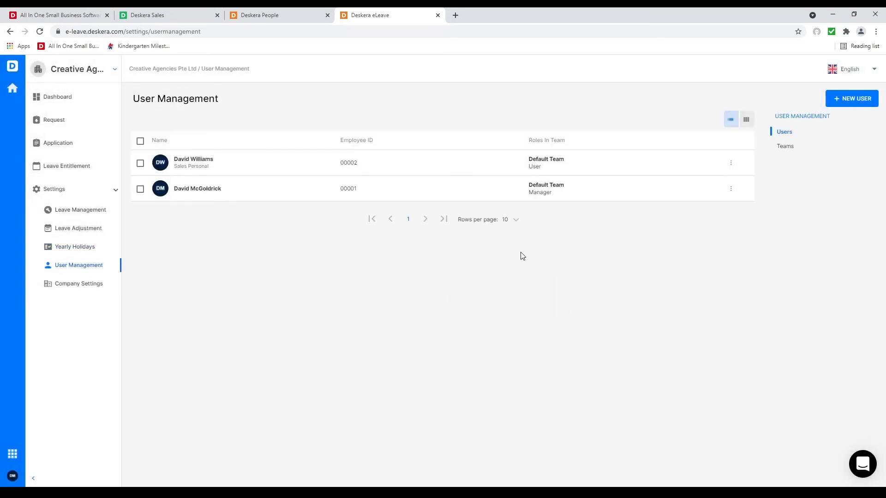
Step: Review the Default Team and company settings, then launch Deskera Expense from Deskera People
left_click(784, 147)
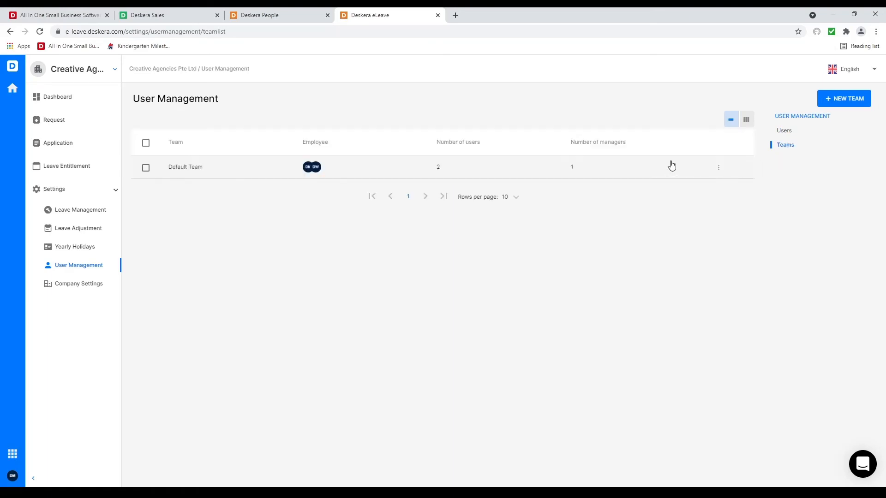
left_click(146, 167)
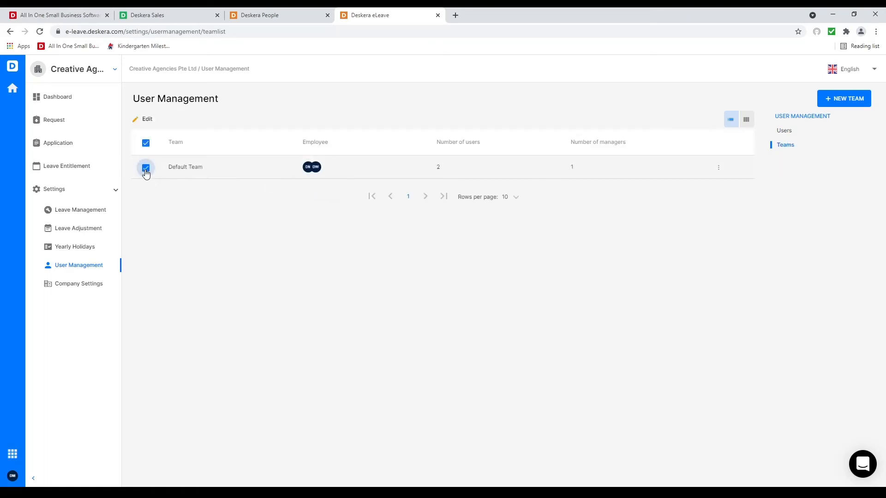
left_click(144, 119)
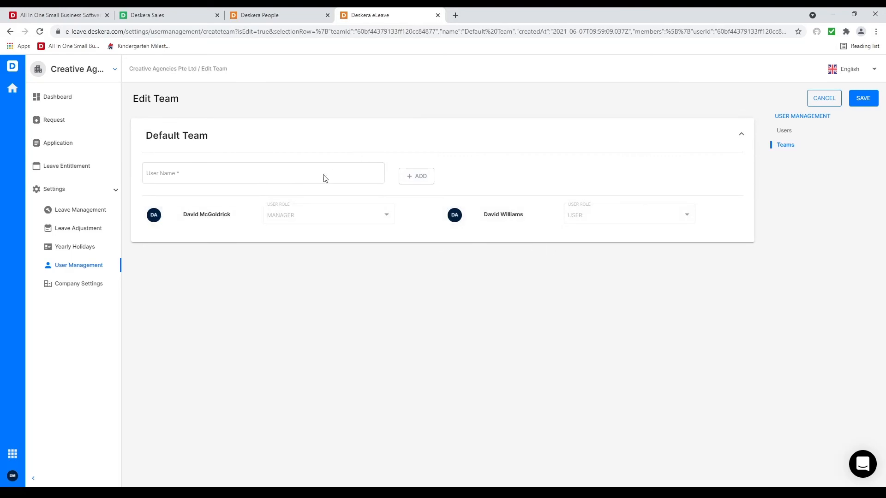
left_click(71, 283)
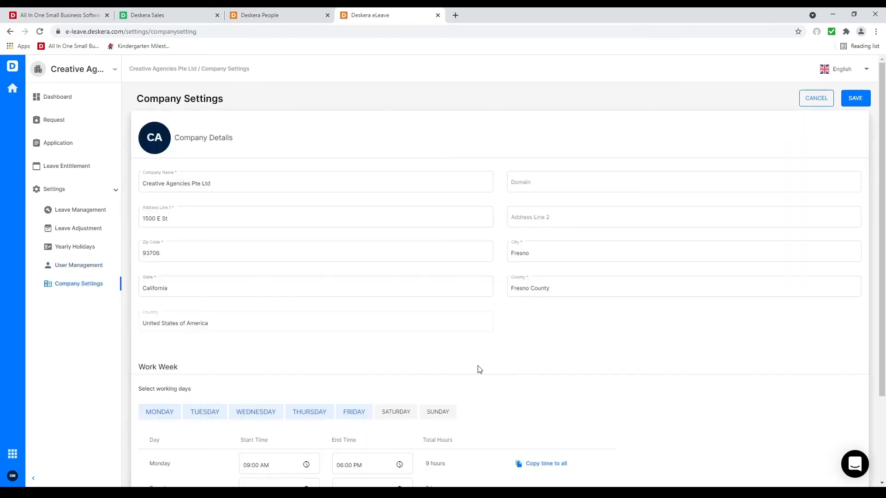
scroll(423, 352, "down", 2)
scroll(319, 363, "up", 2)
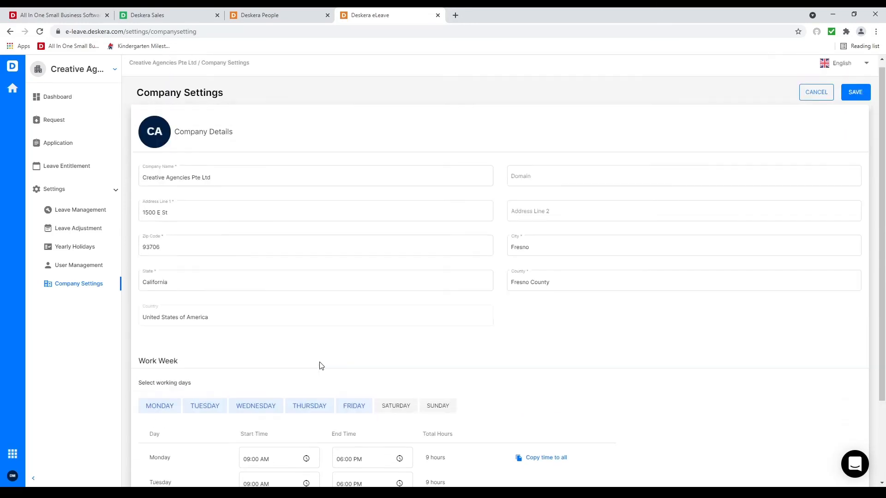
left_click(286, 17)
left_click(65, 264)
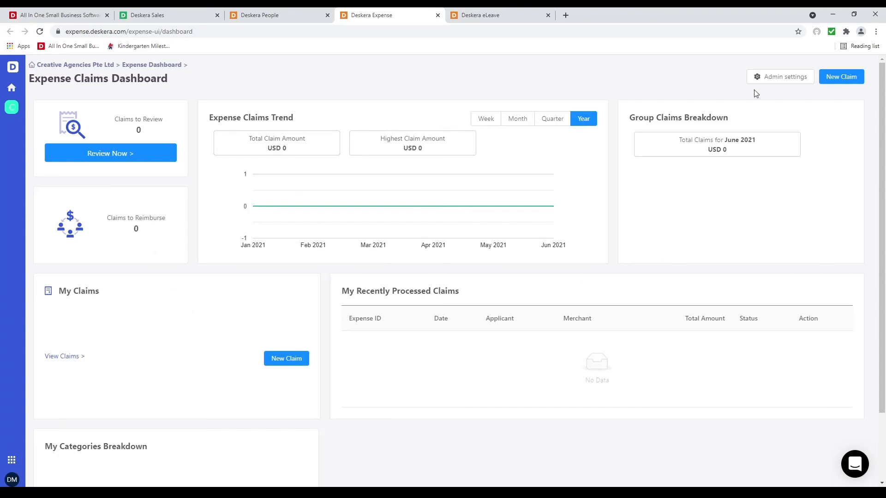
Step: In Expense admin settings, add the second employee to the default expense group
left_click(764, 80)
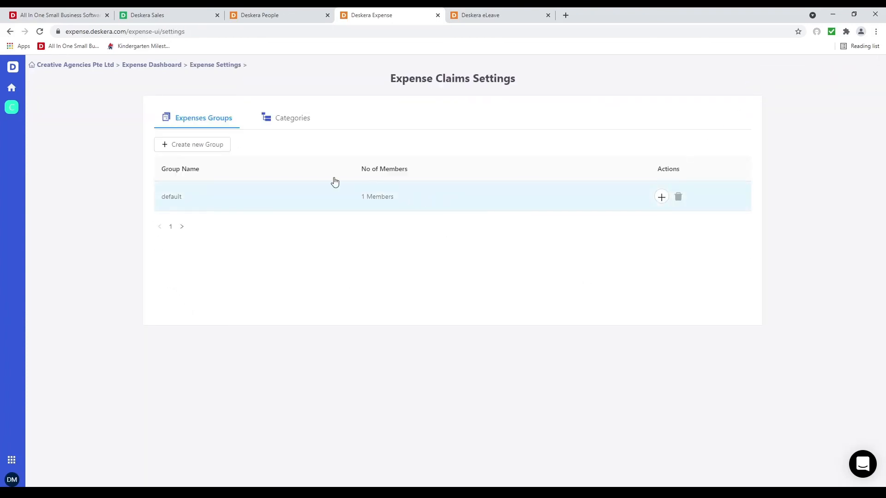
left_click(254, 210)
left_click(186, 184)
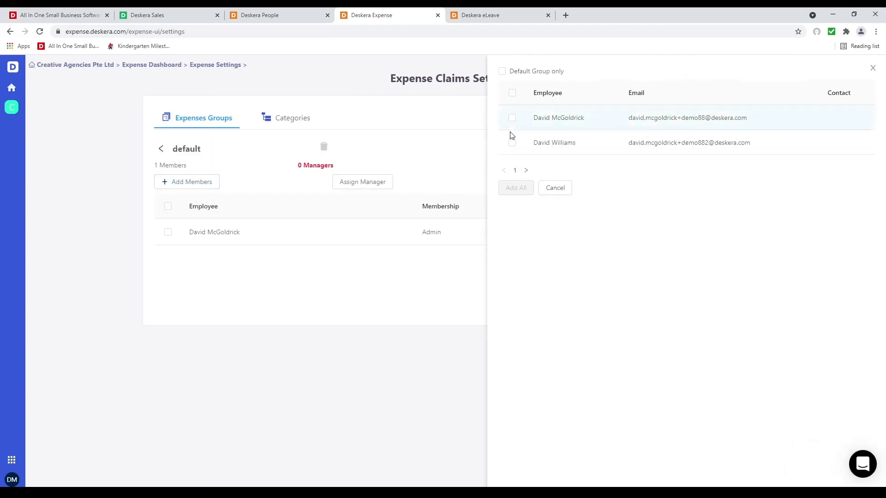
left_click(512, 142)
left_click(516, 188)
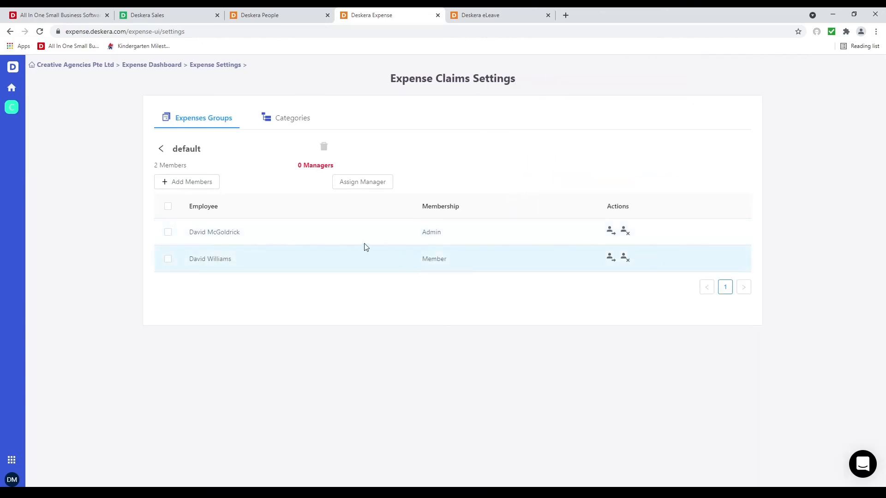
Step: Create a 'Golf' expense category available to the default group and save it
left_click(288, 123)
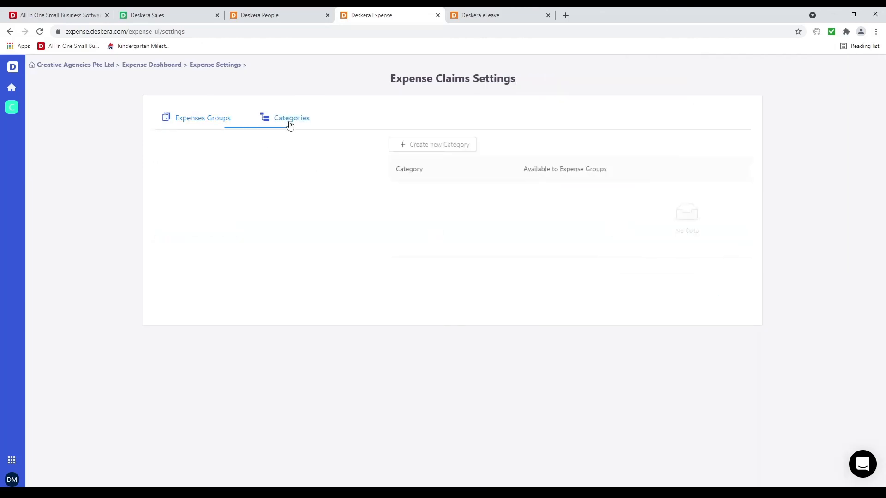
left_click(199, 145)
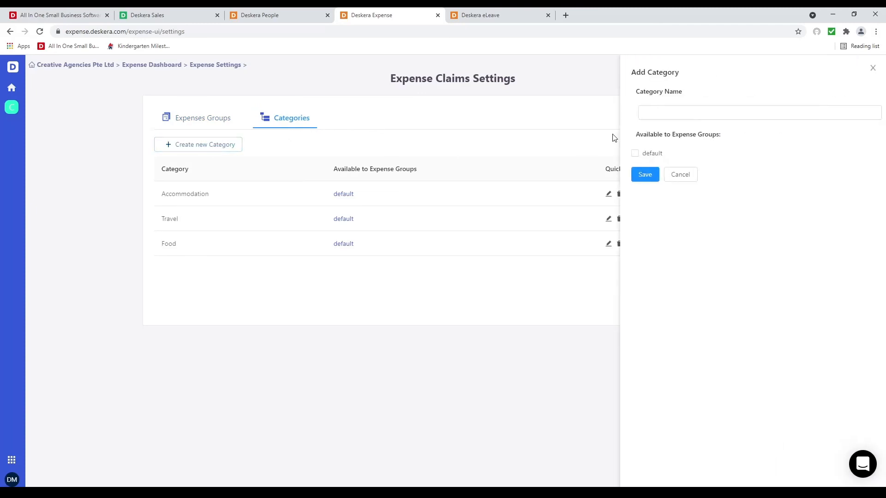
left_click(687, 119)
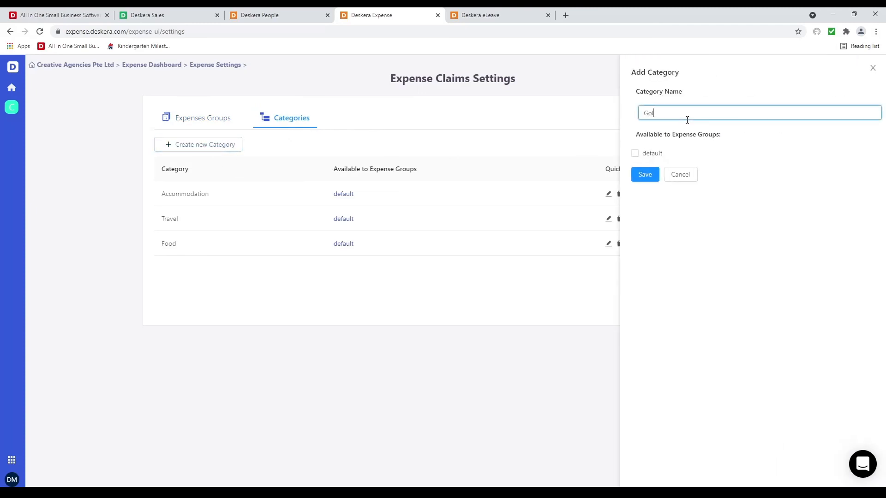
left_click(659, 157)
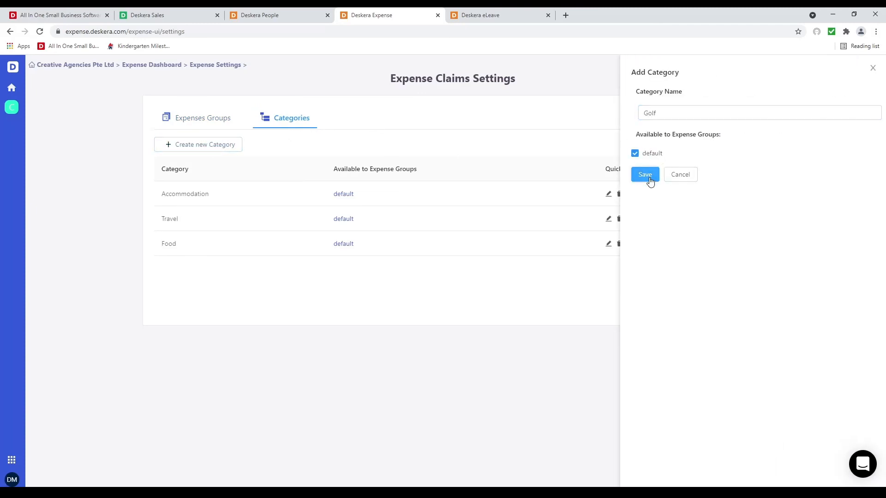
left_click(646, 175)
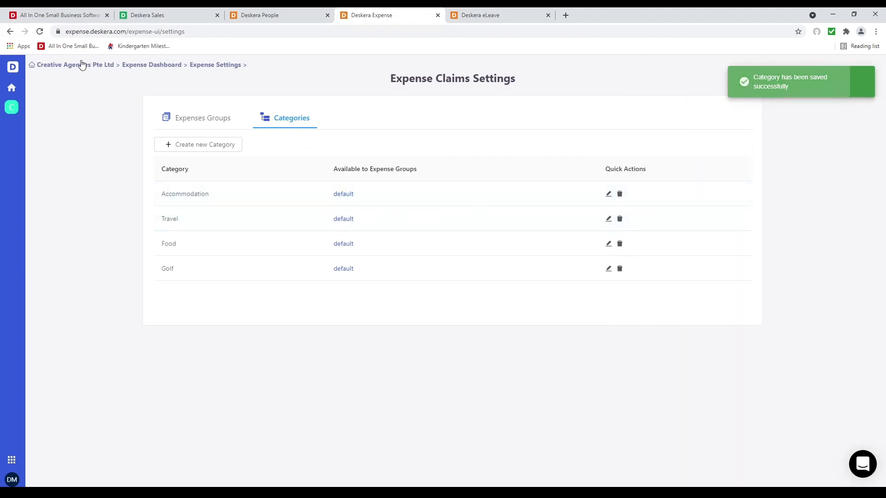
left_click(83, 65)
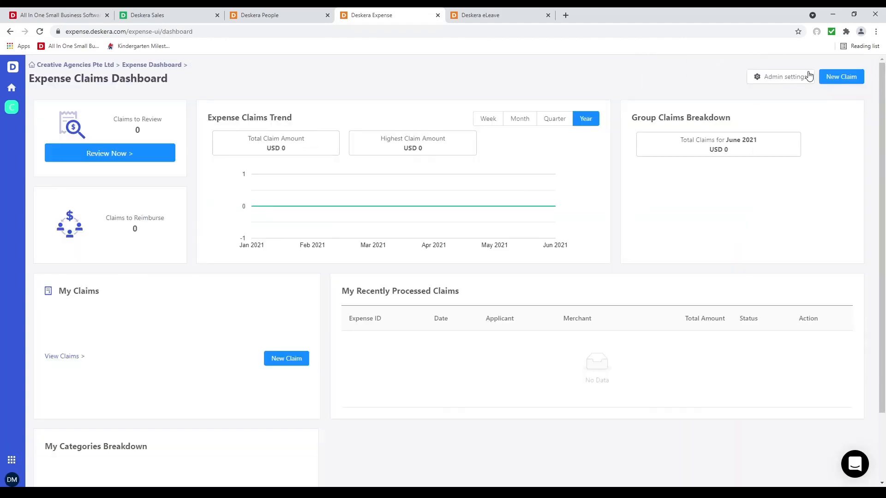